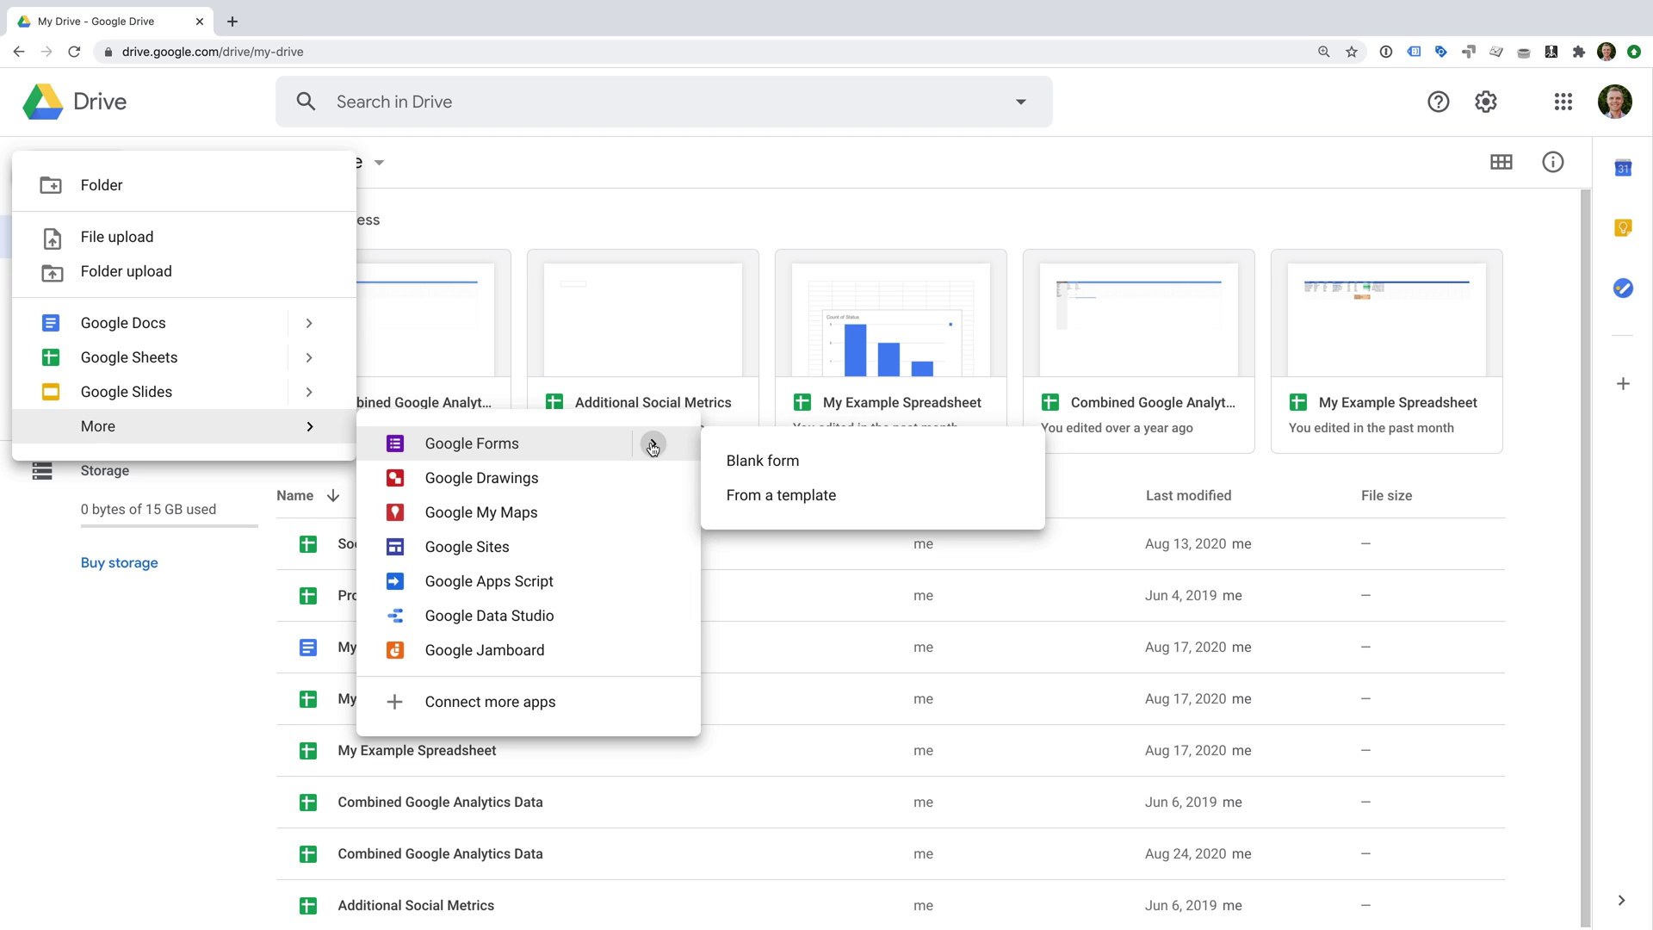
Open the template gallery and scroll down to the Work templates such as Event Feedback and Order Form.
{"action": "left_click", "coordinate": [877, 506]}
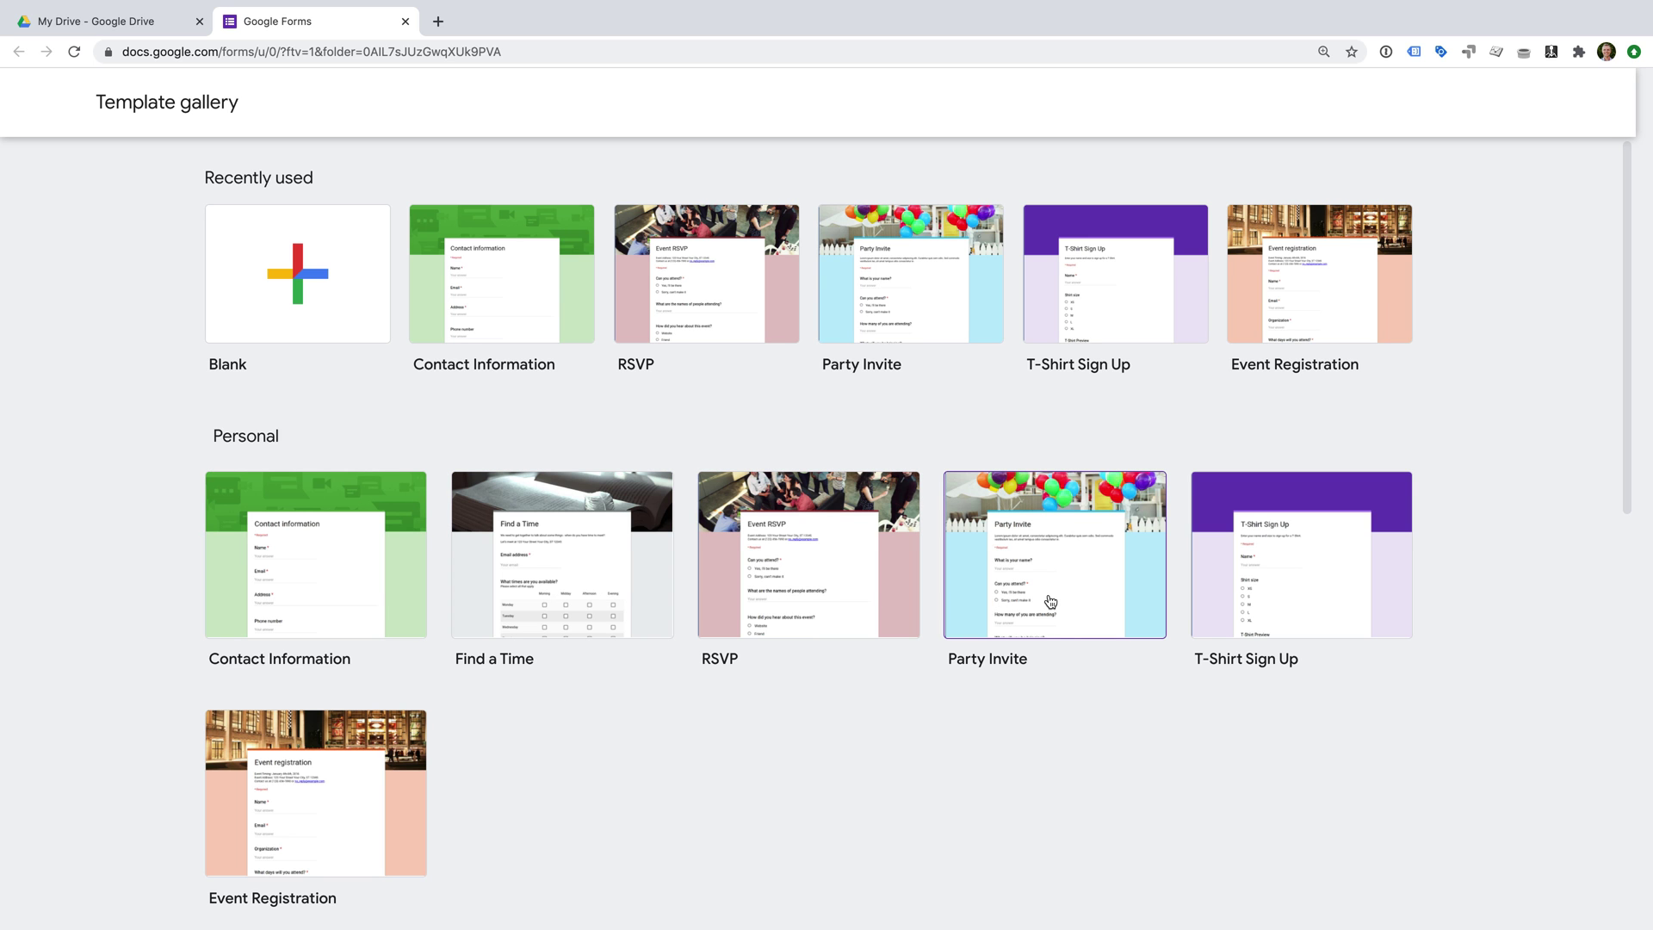
{"action": "scroll", "coordinate": [1052, 660], "scroll_direction": "down", "scroll_amount": 6}
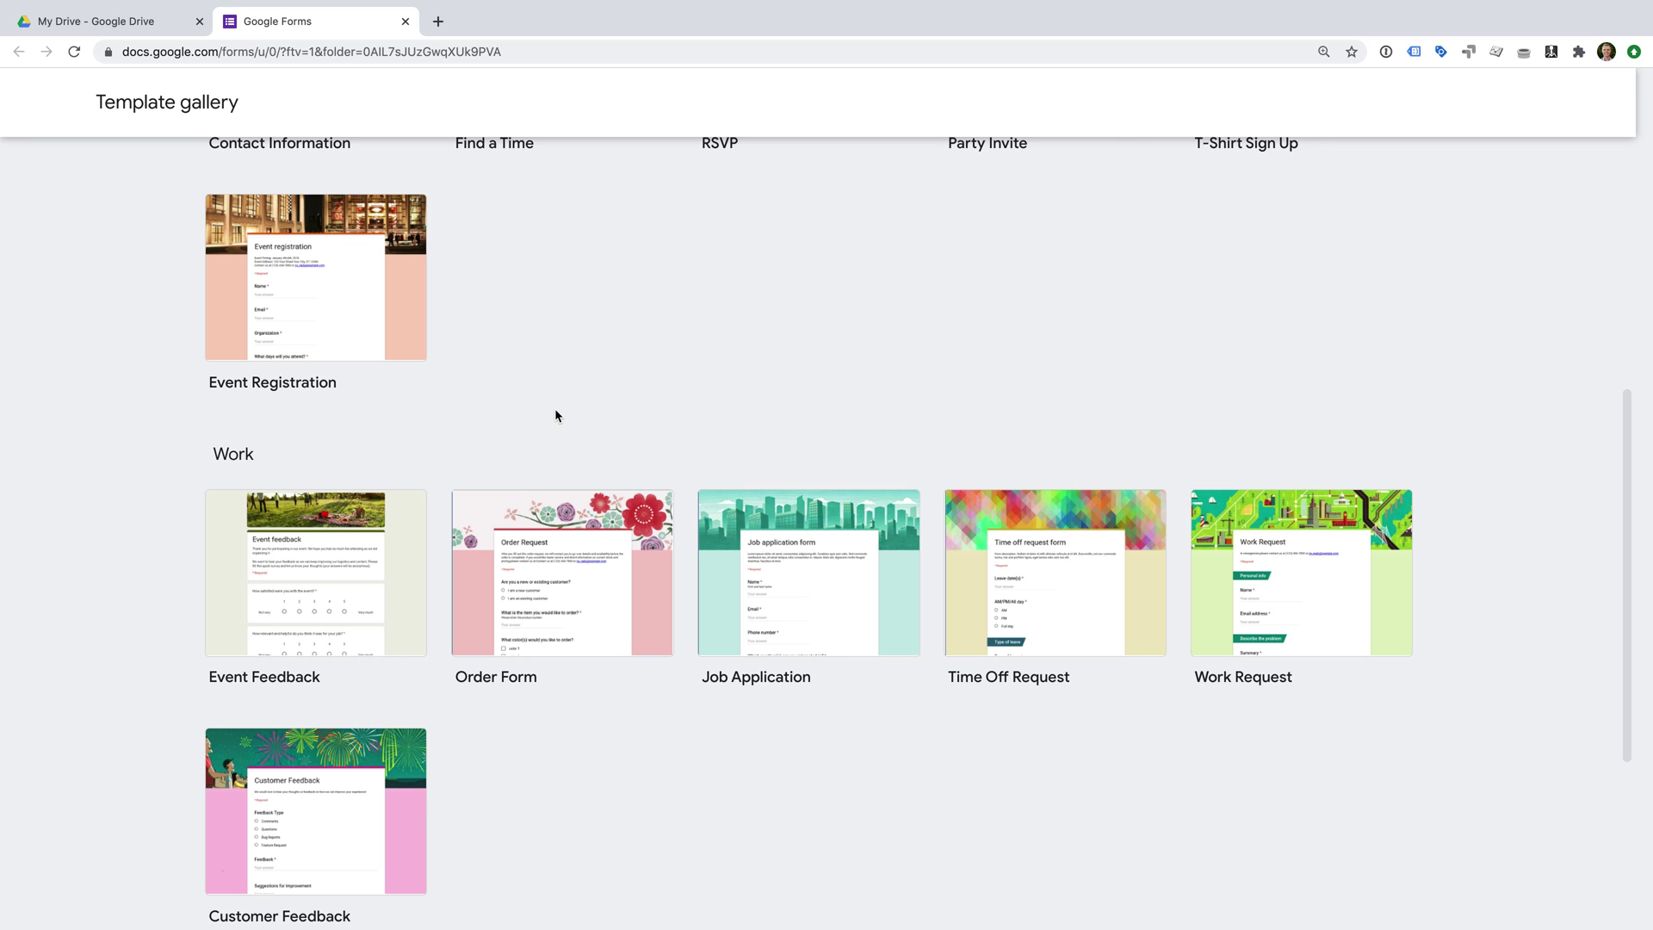
Close the template gallery and create a new blank Google Form from Drive's New > More menu.
{"action": "left_click", "coordinate": [405, 21]}
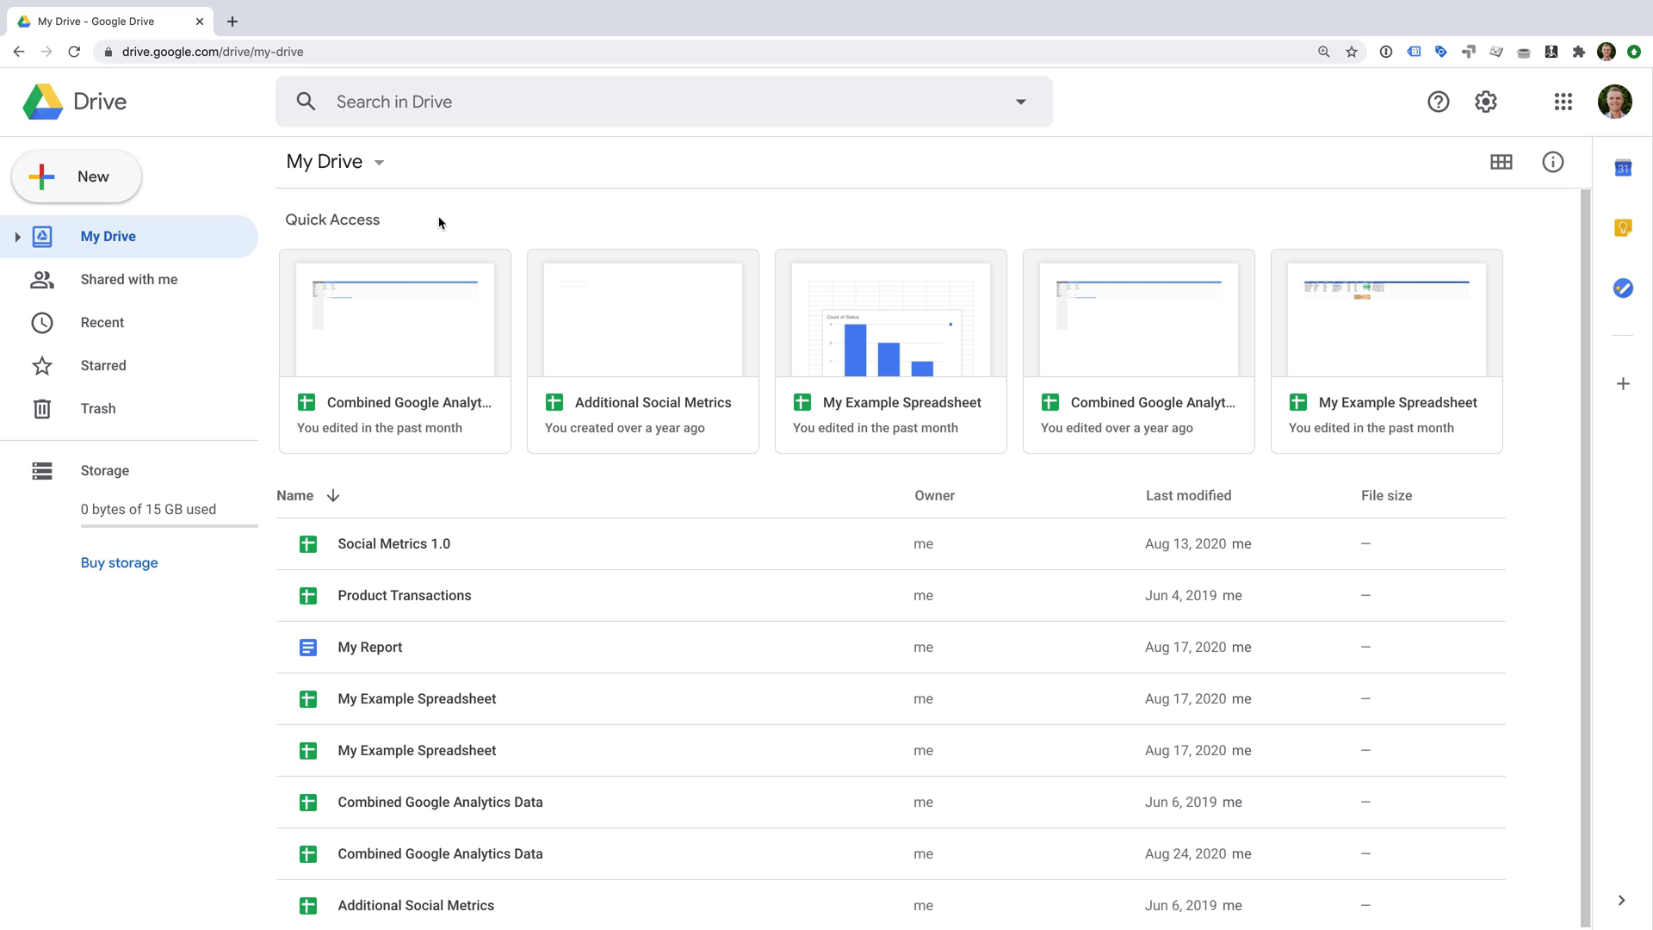
{"action": "left_click", "coordinate": [85, 181]}
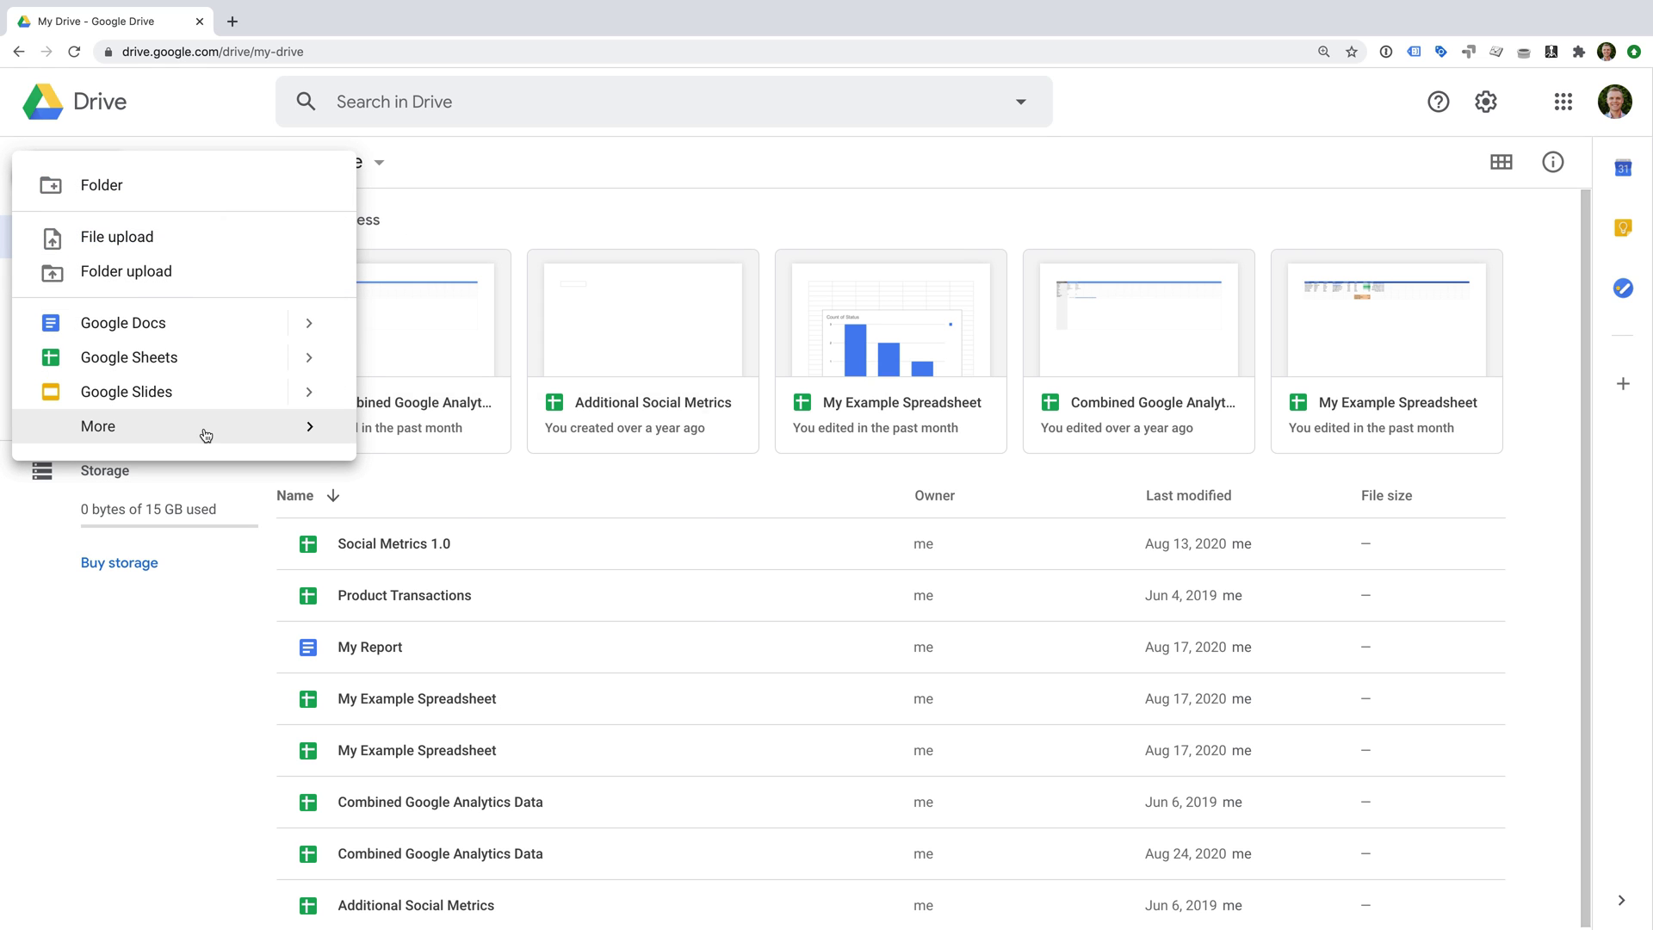
{"action": "mouse_move", "coordinate": [203, 428]}
{"action": "left_click", "coordinate": [476, 446]}
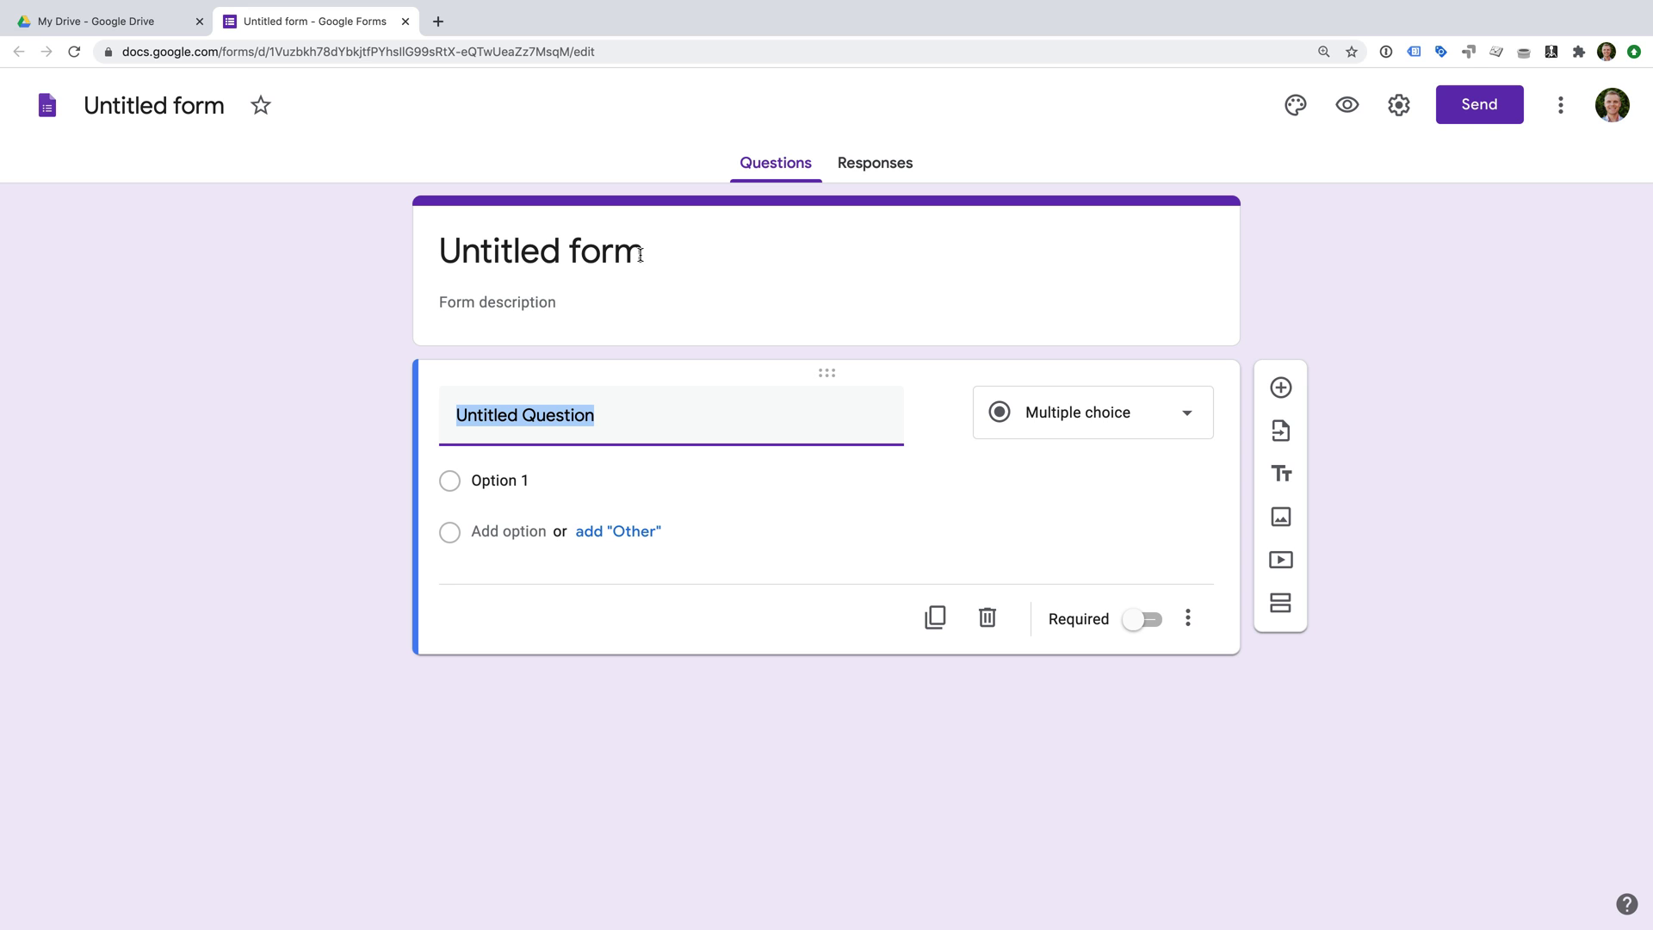
Title the form 'Get in touch' and paste the prepared description inviting visitors to get in touch.
{"action": "left_click", "coordinate": [591, 252]}
{"action": "type", "text": "G"}
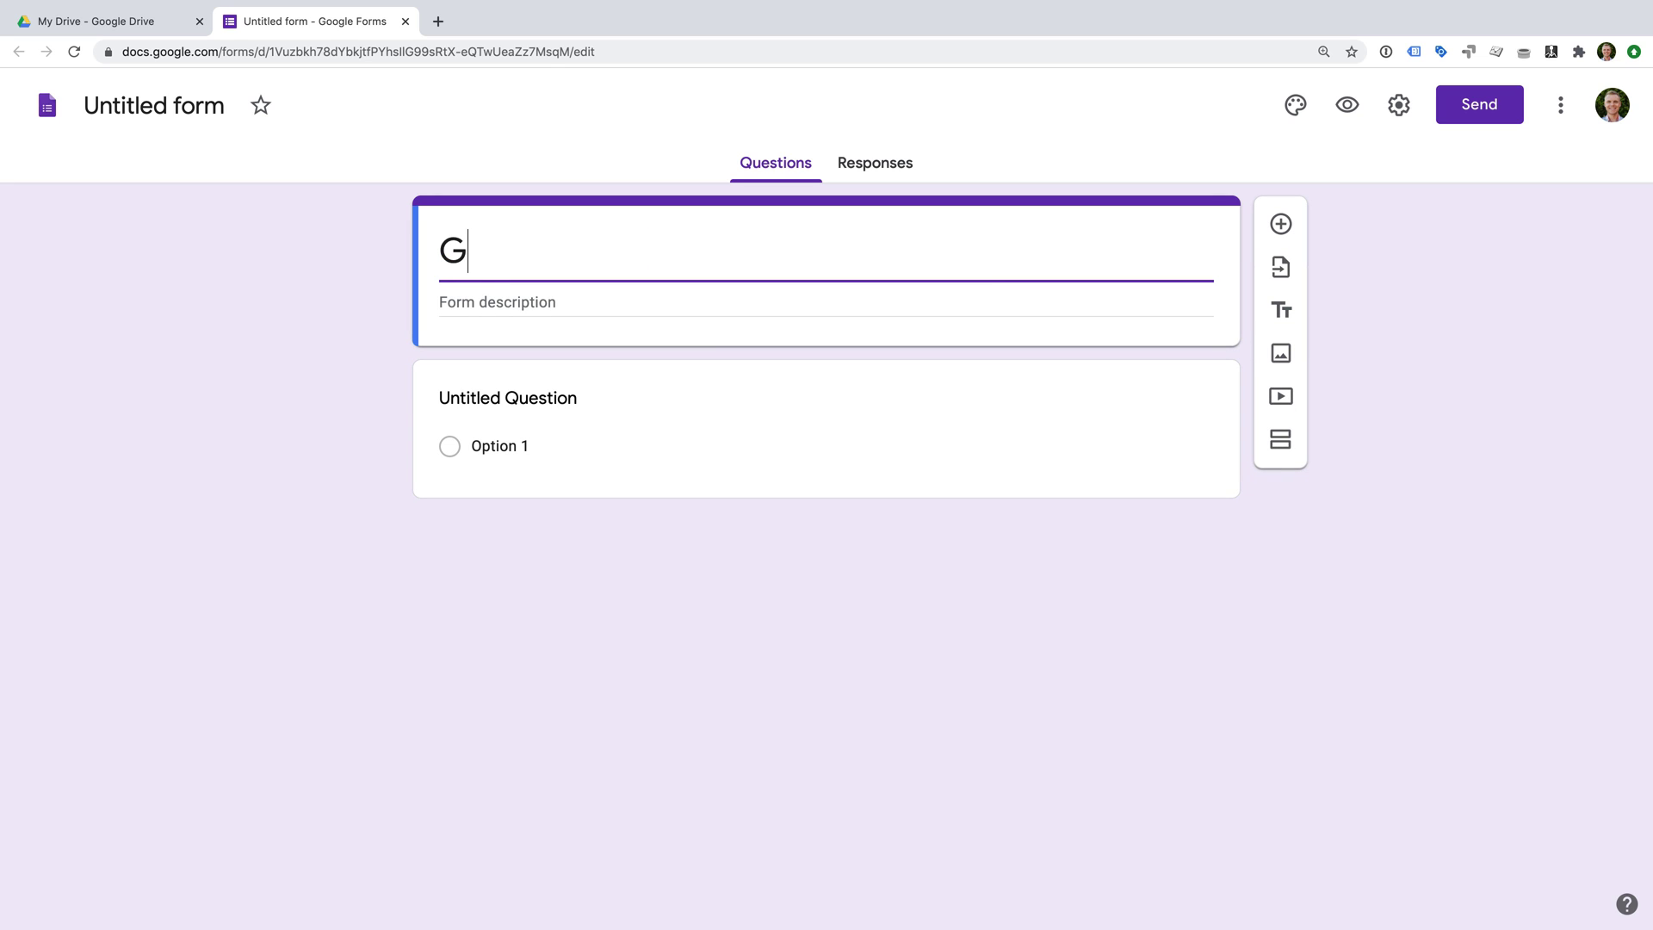
{"action": "type", "text": "et in touch"}
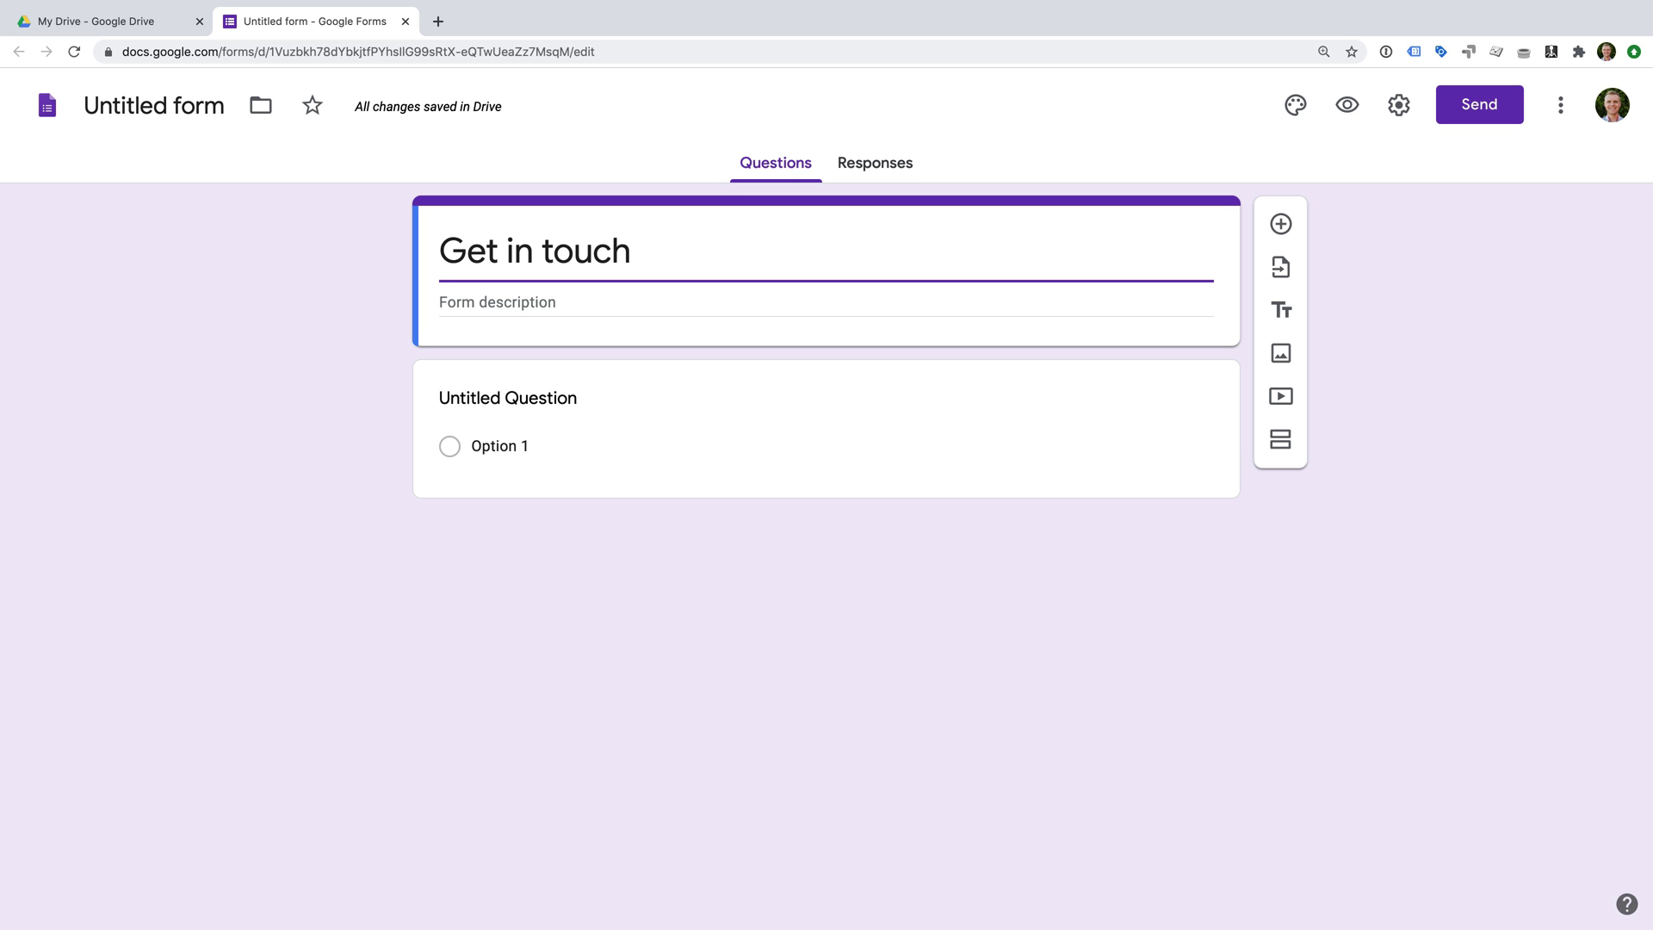
{"action": "left_click", "coordinate": [525, 305]}
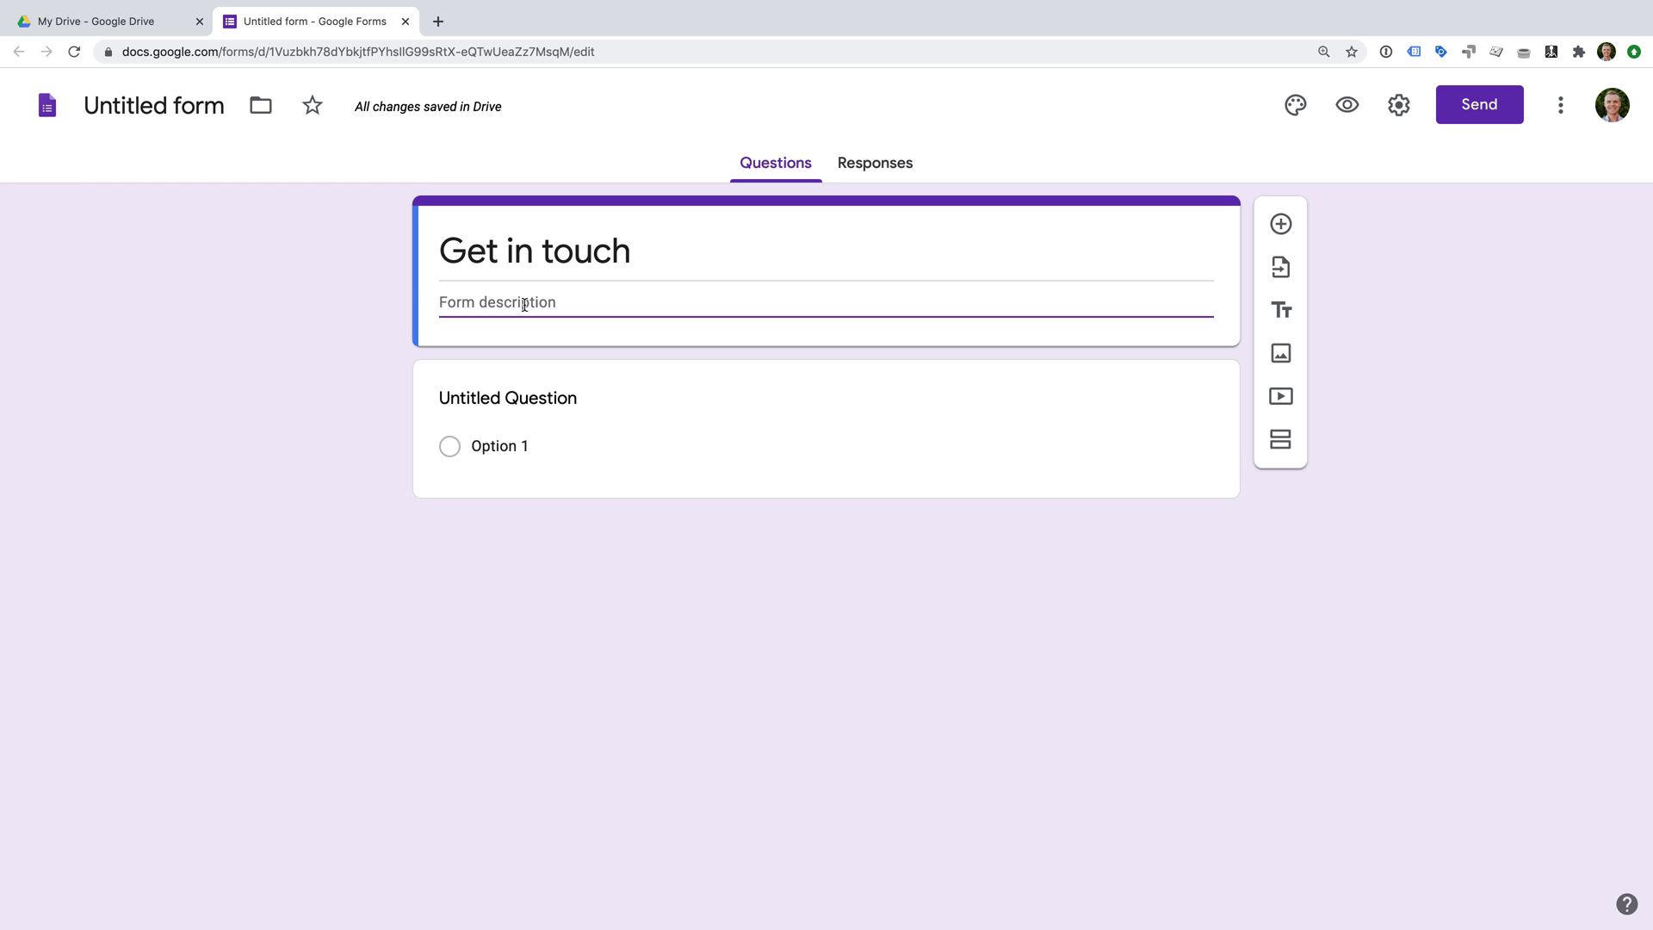
{"action": "type", "text": "Hey there, if you have a question, or just want to say hello, then please complete my contact form."}
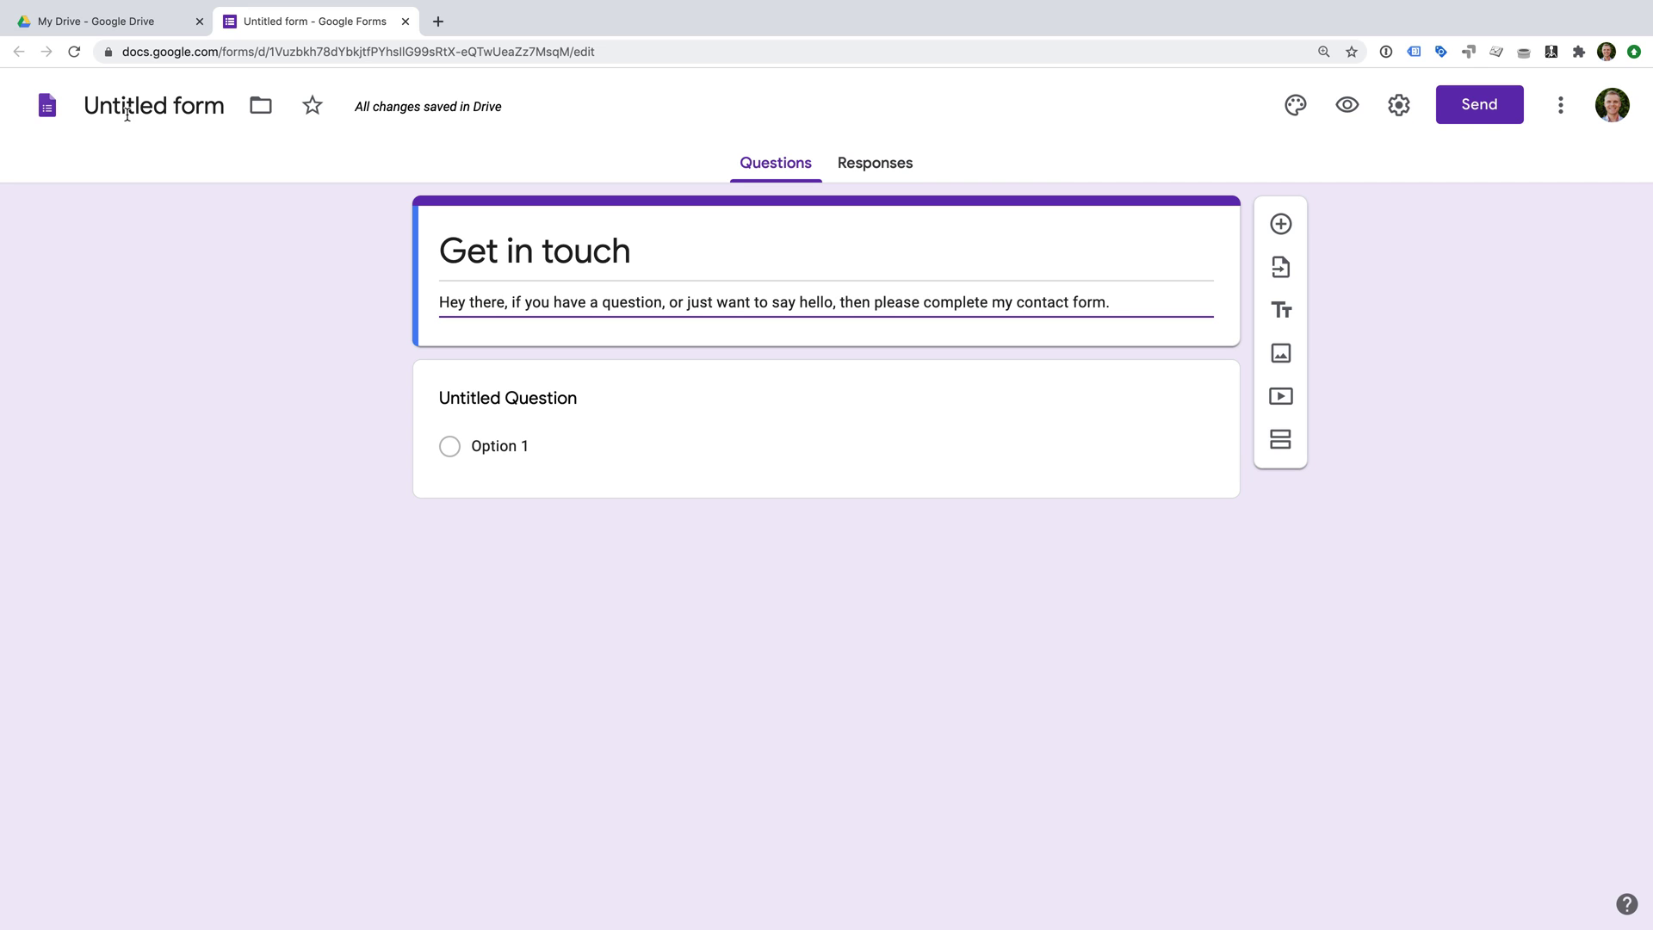
Rename the form file to 'My example contact form' and show the first question's type choices.
{"action": "left_click", "coordinate": [212, 109]}
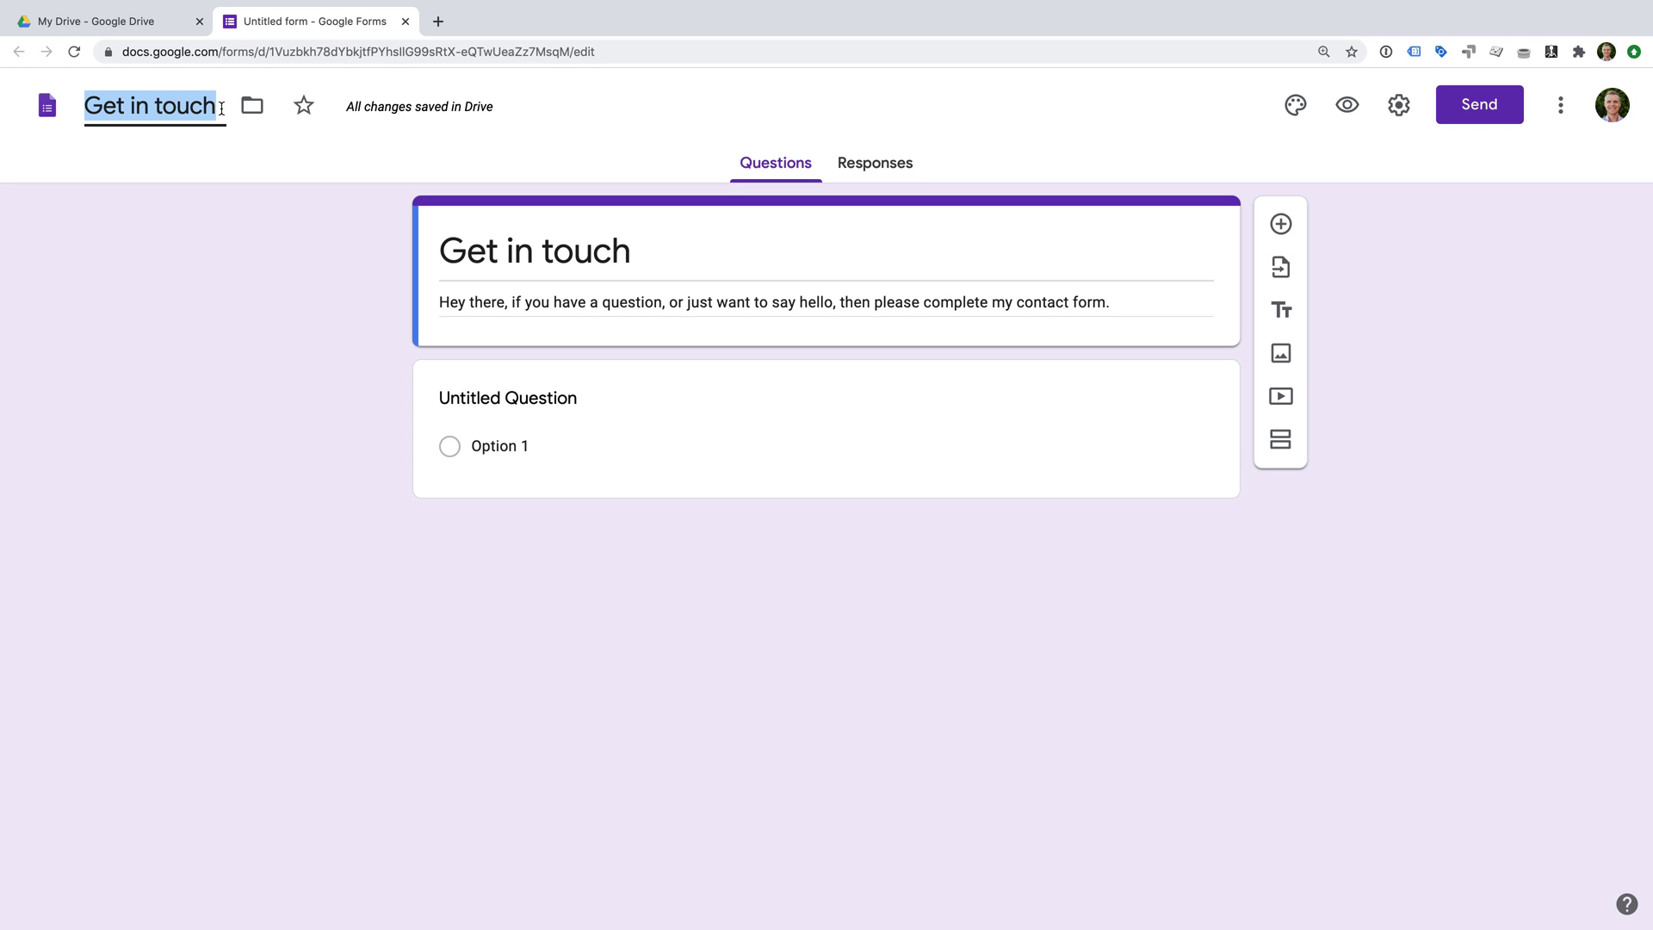
{"action": "type", "text": "My ex"}
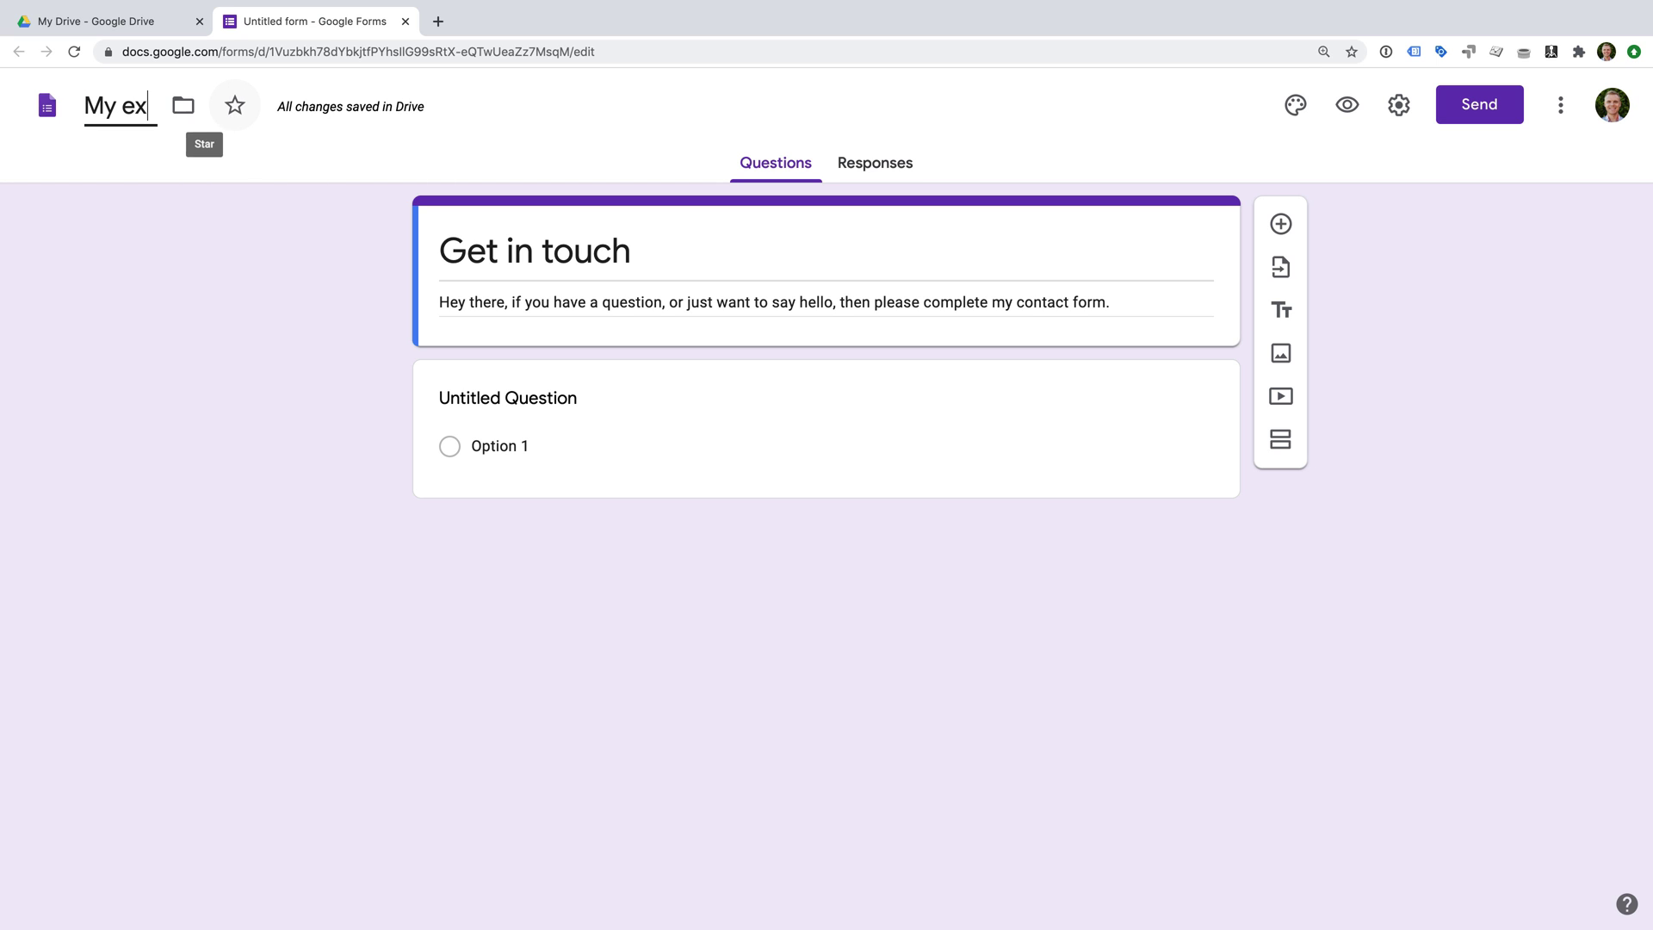
{"action": "type", "text": "ample contact form"}
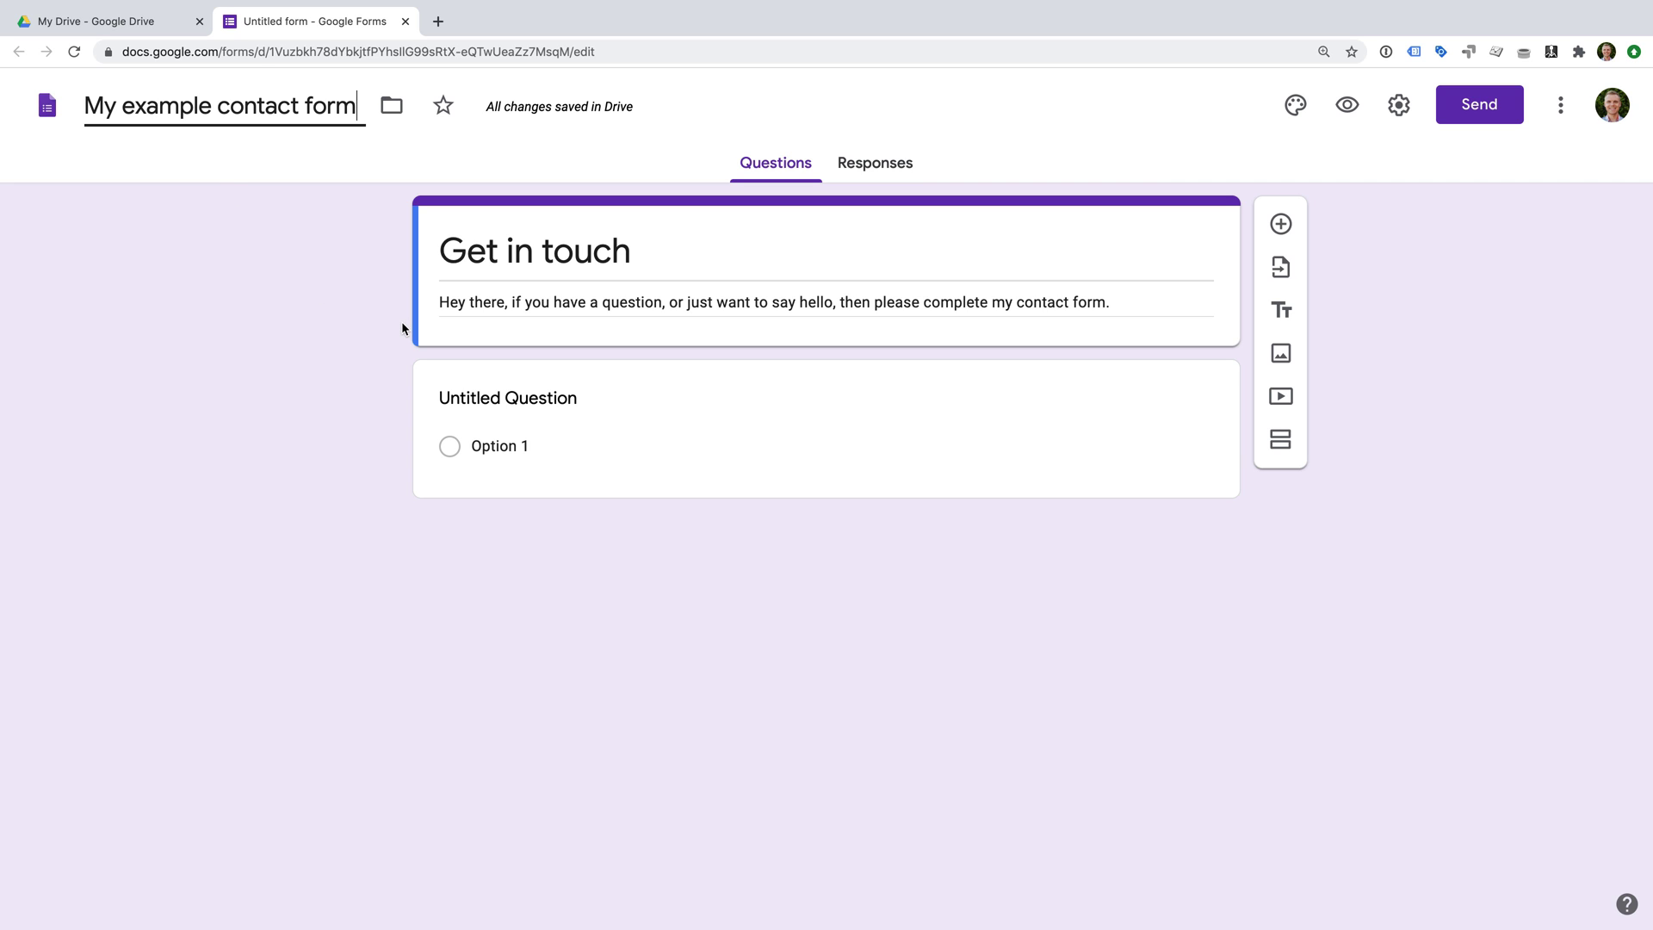
{"action": "left_click", "coordinate": [632, 389]}
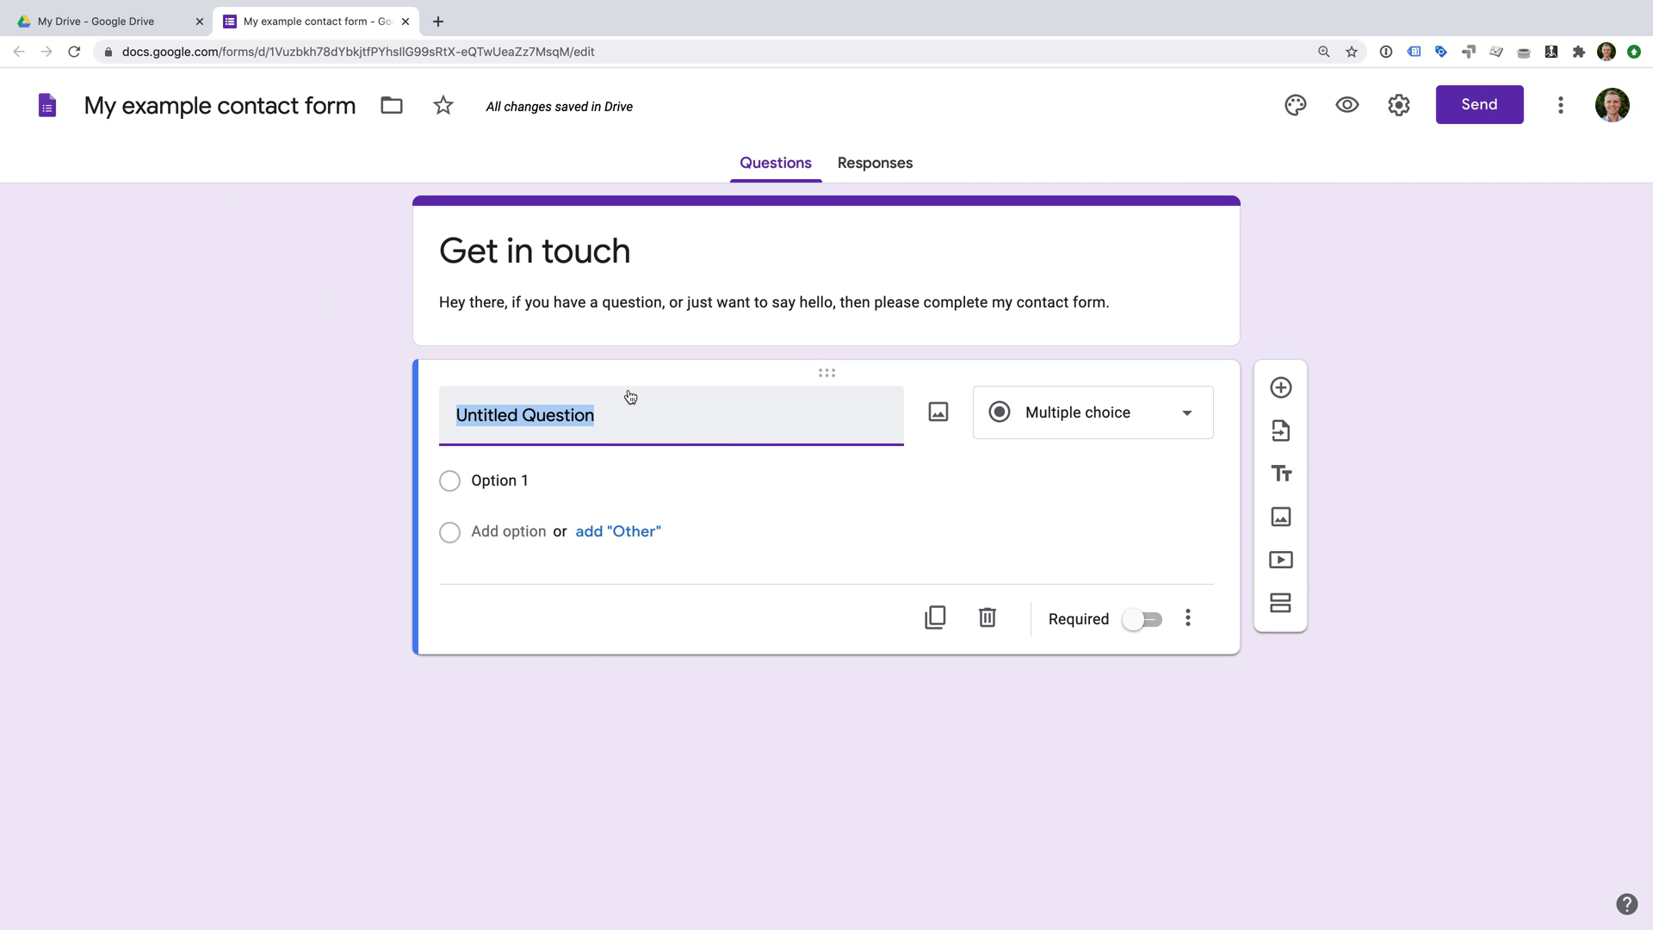
{"action": "left_click", "coordinate": [1077, 426]}
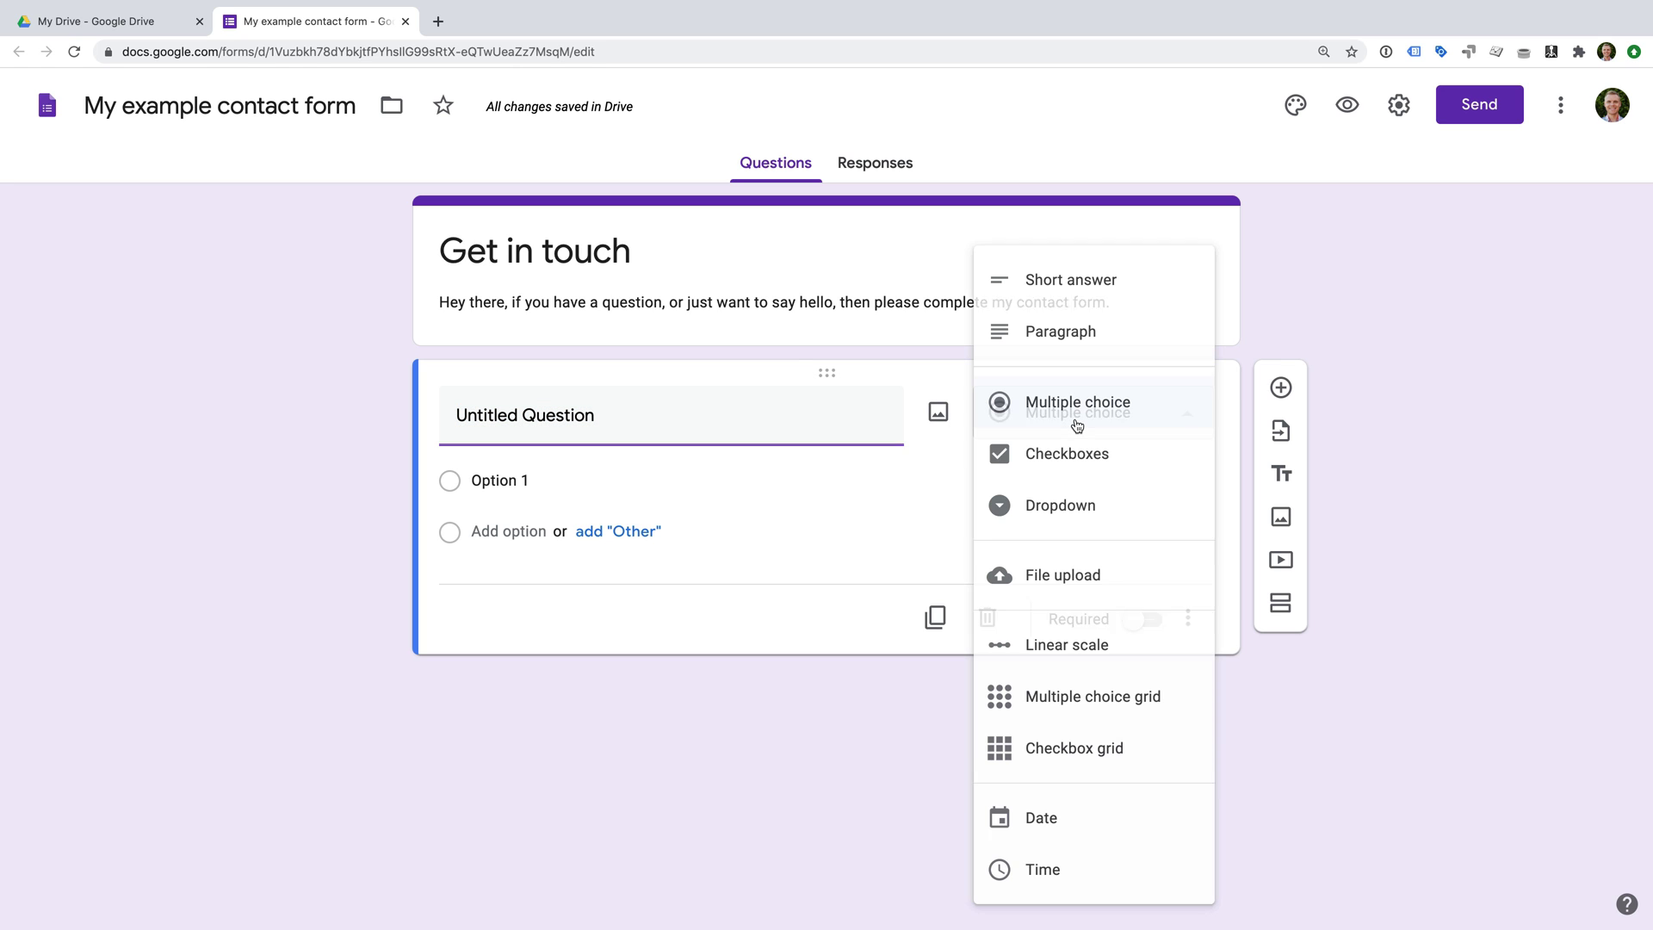
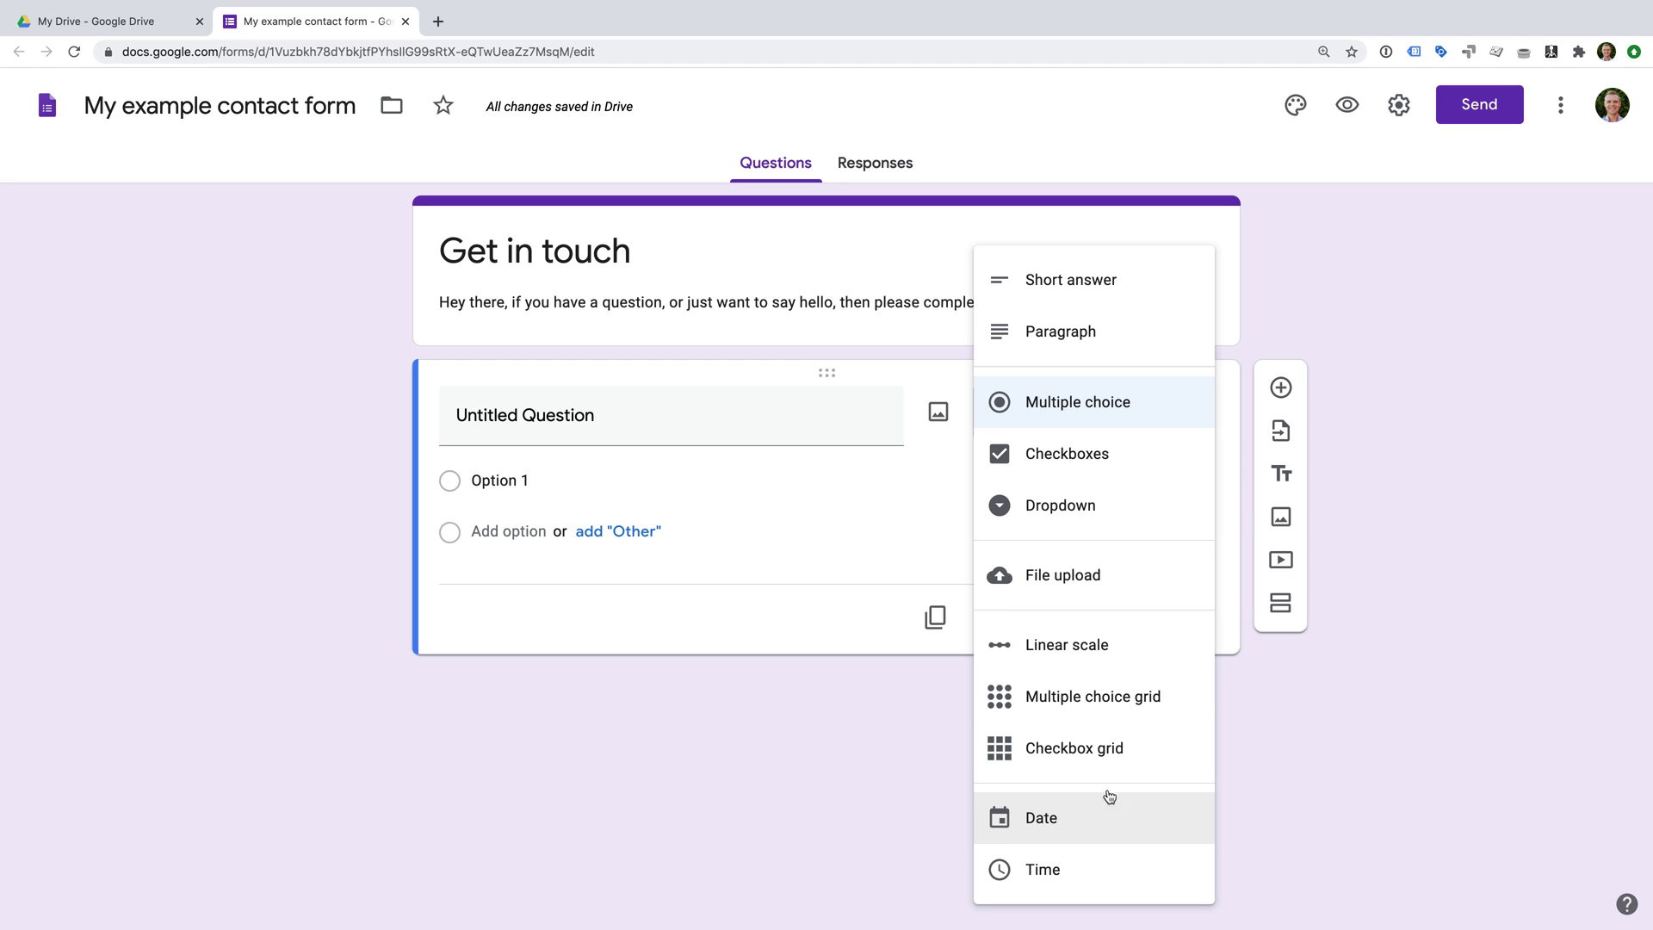
Title the question 'Your name', make it required, and duplicate it as 'Your email address'.
{"action": "left_click", "coordinate": [633, 417]}
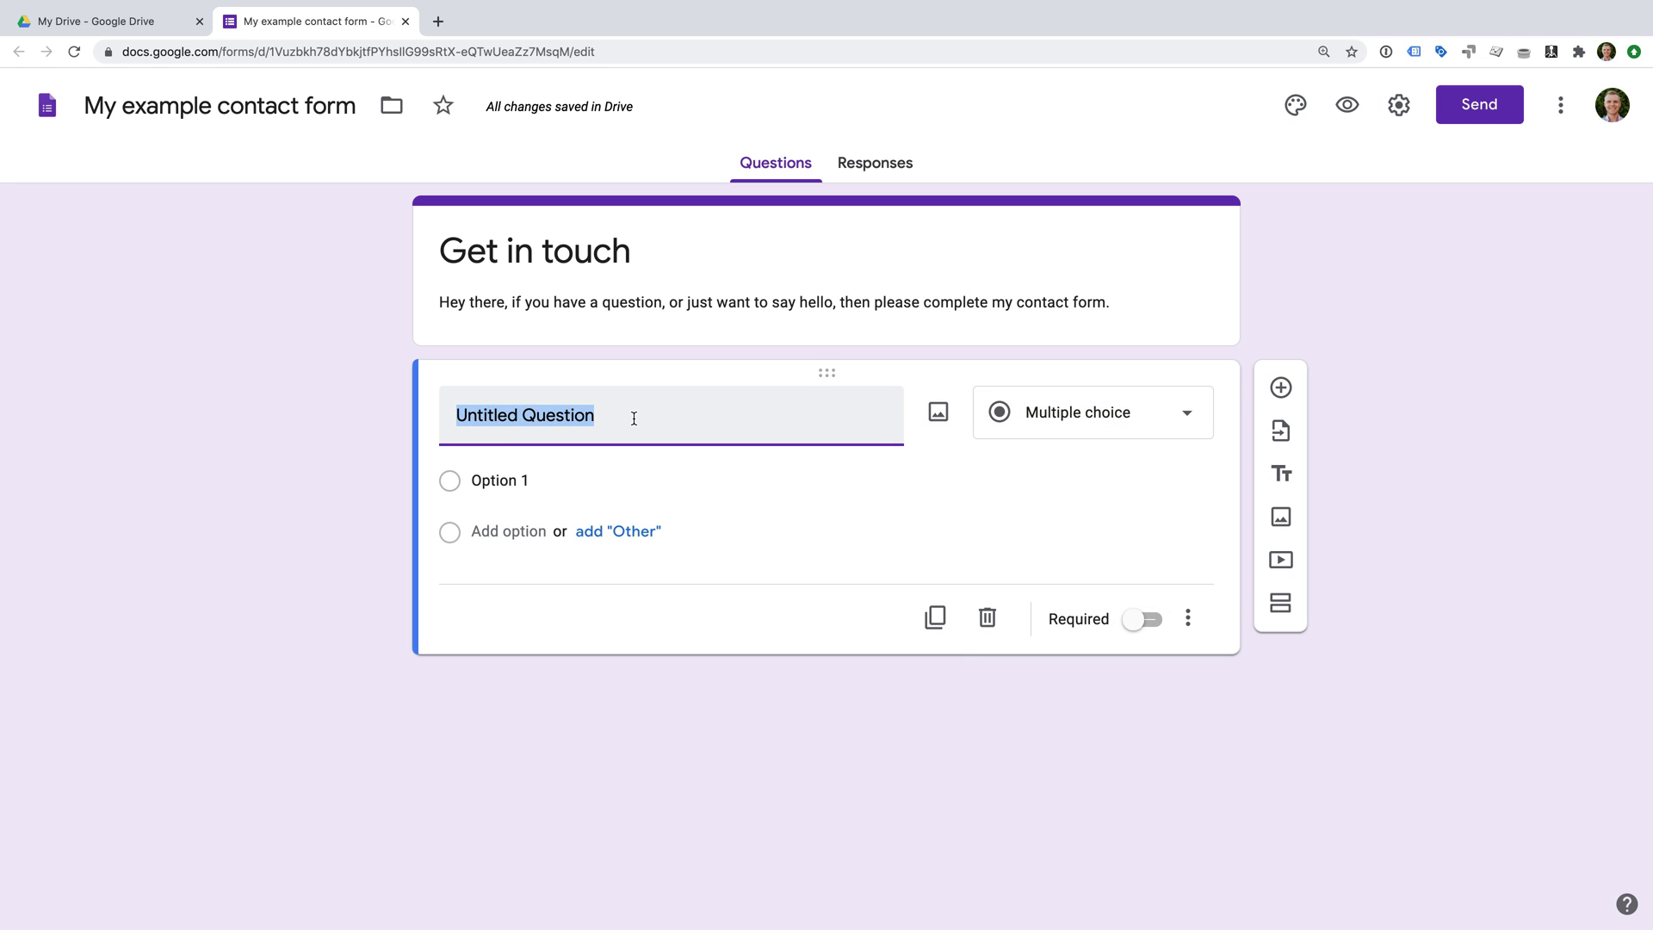
{"action": "type", "text": "Your name"}
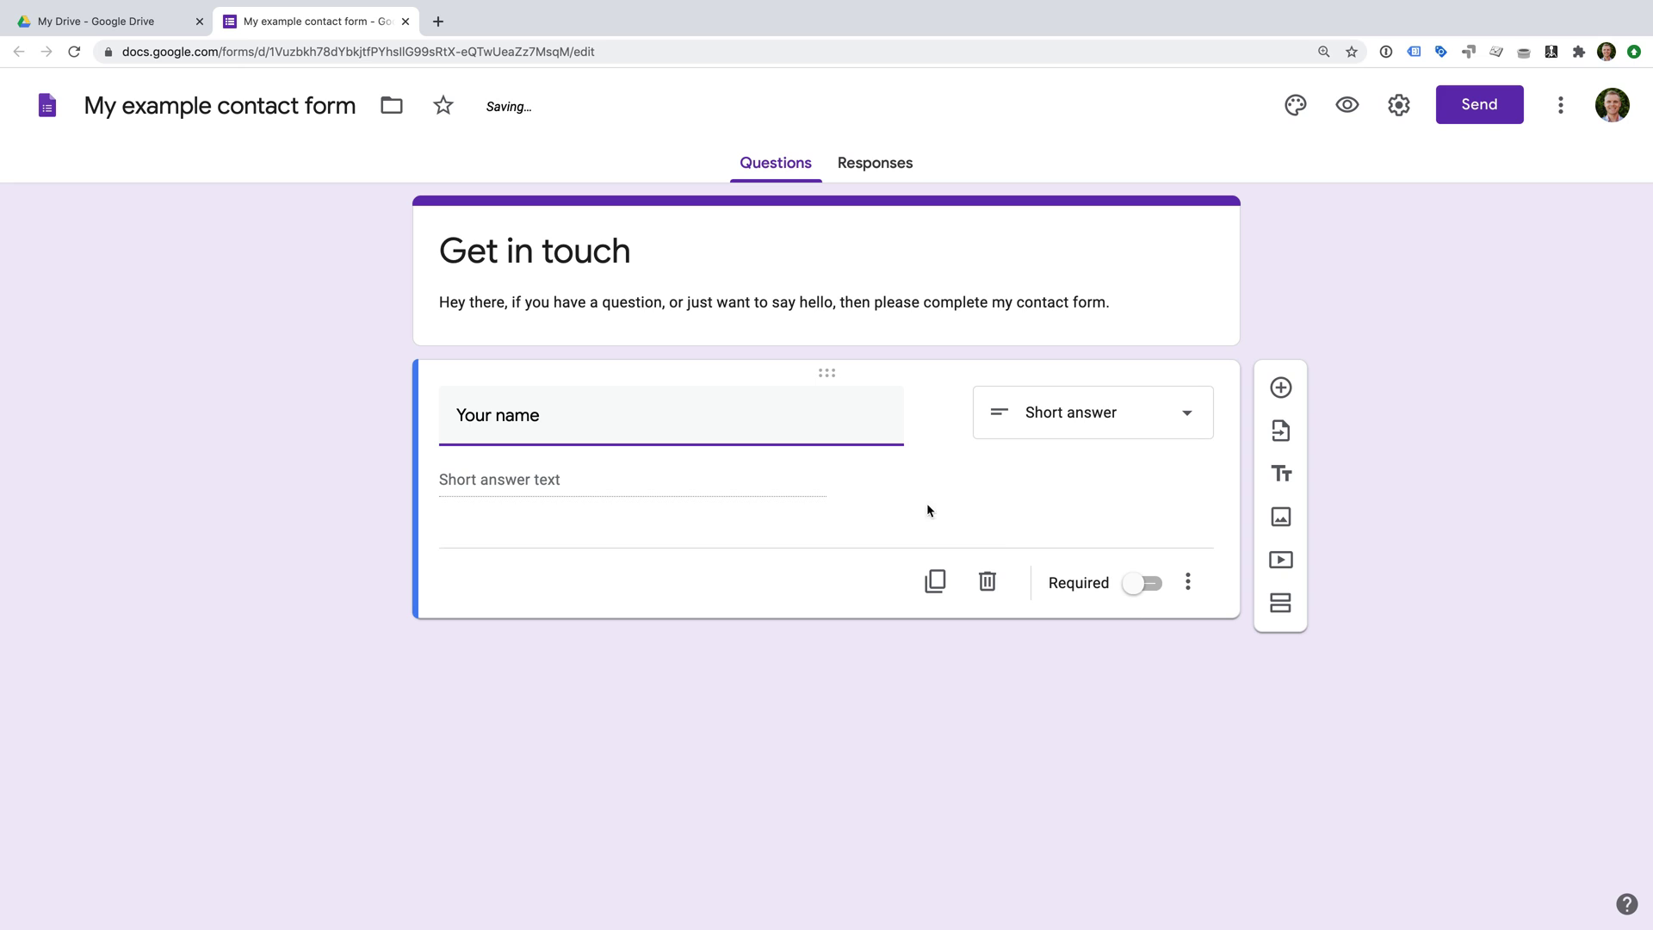
{"action": "left_click", "coordinate": [1138, 586]}
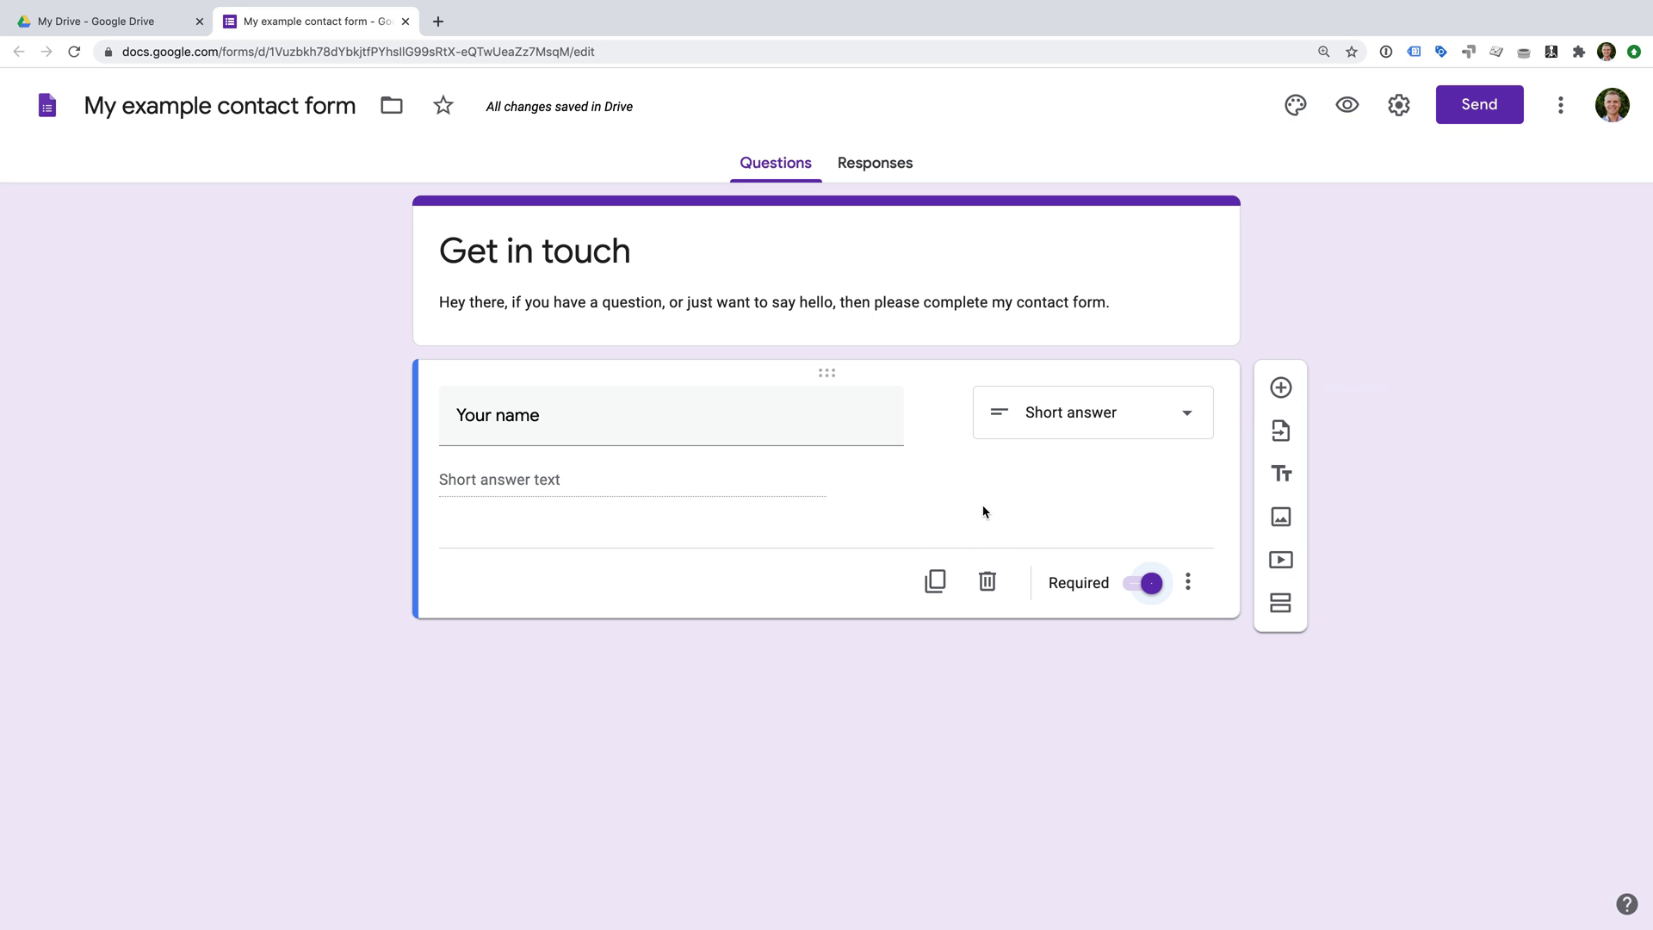
{"action": "left_click", "coordinate": [935, 582]}
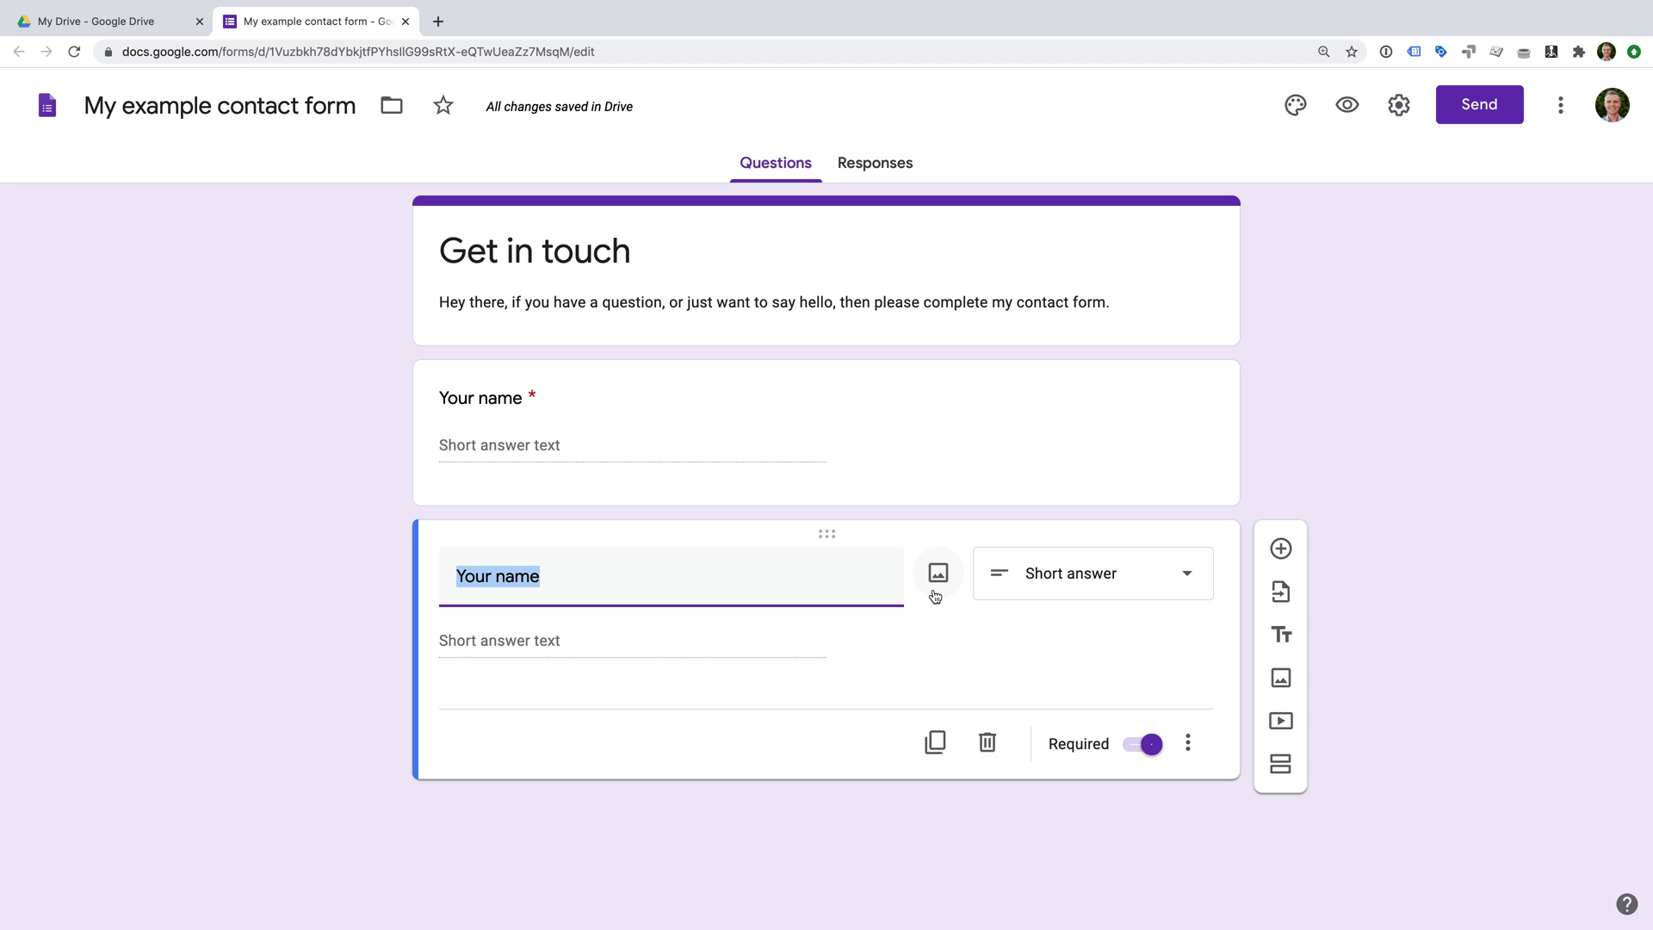
{"action": "type", "text": "Your email"}
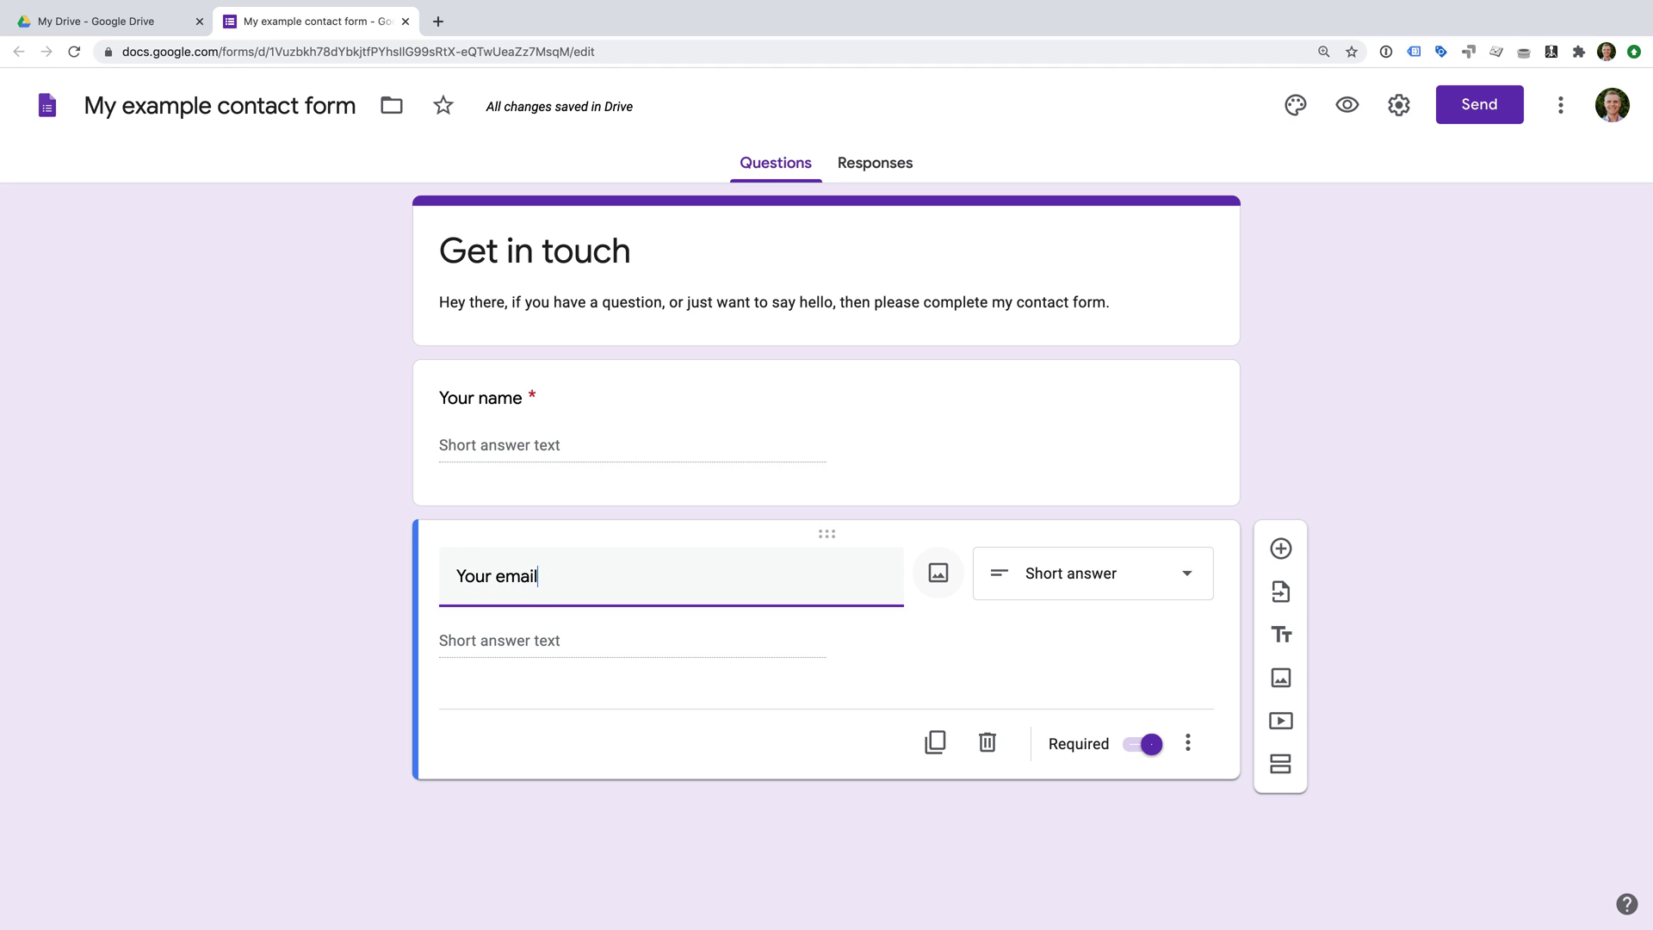
{"action": "type", "text": " address"}
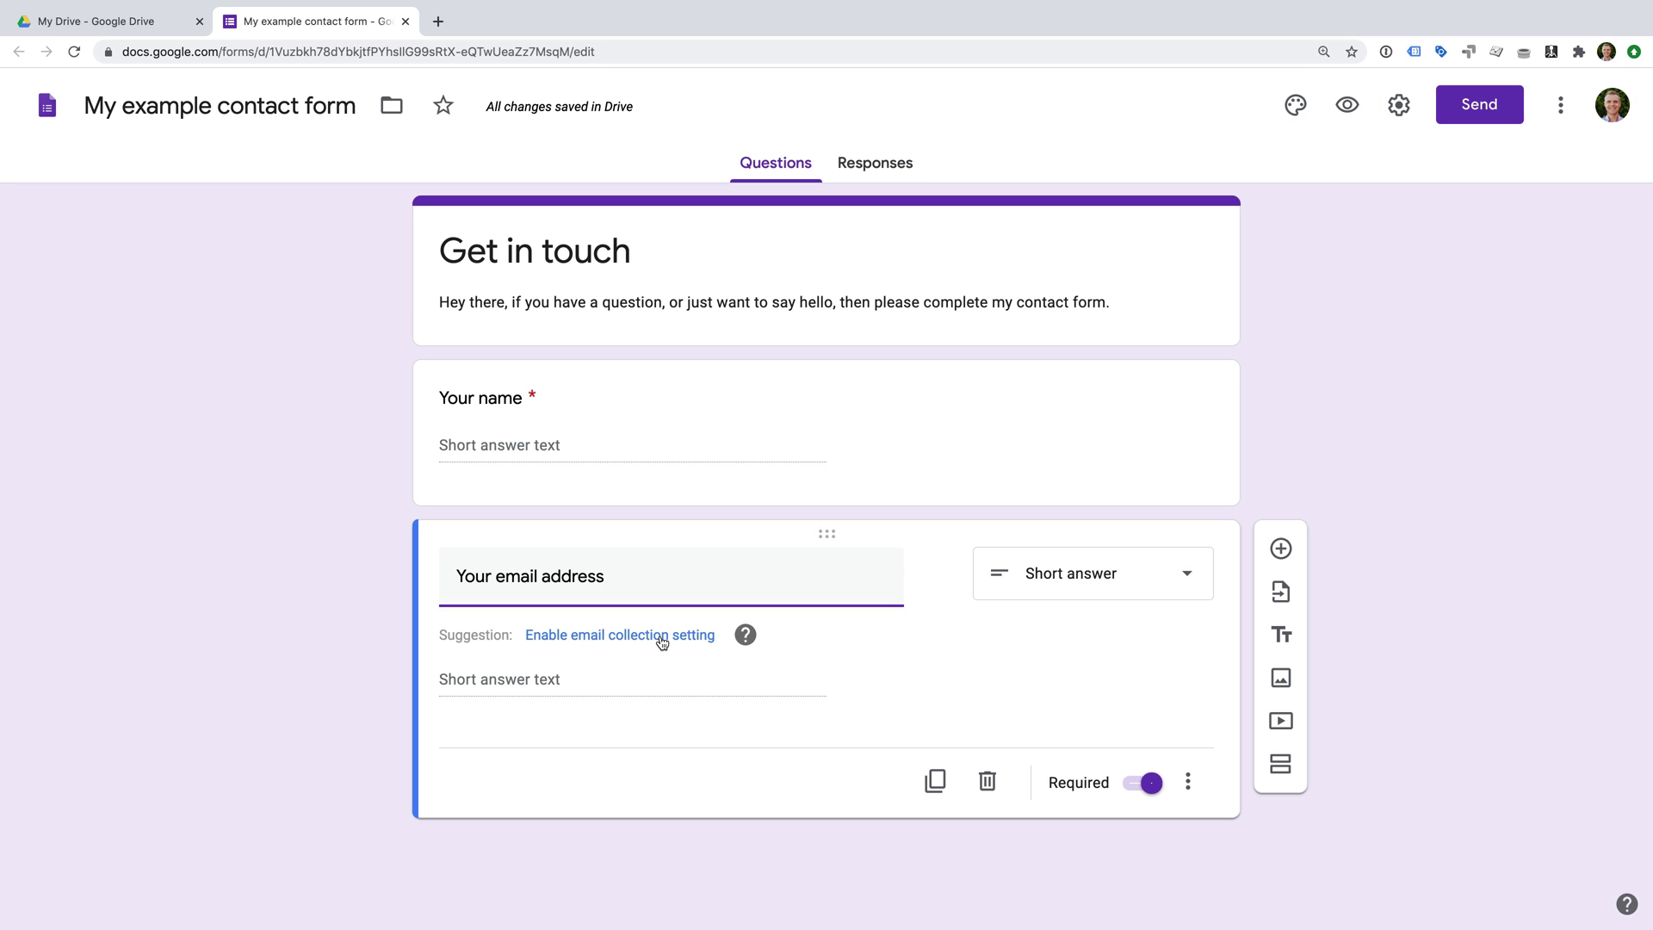
Accept the suggestion to enable built-in email collection, then open its settings.
{"action": "left_click", "coordinate": [661, 637]}
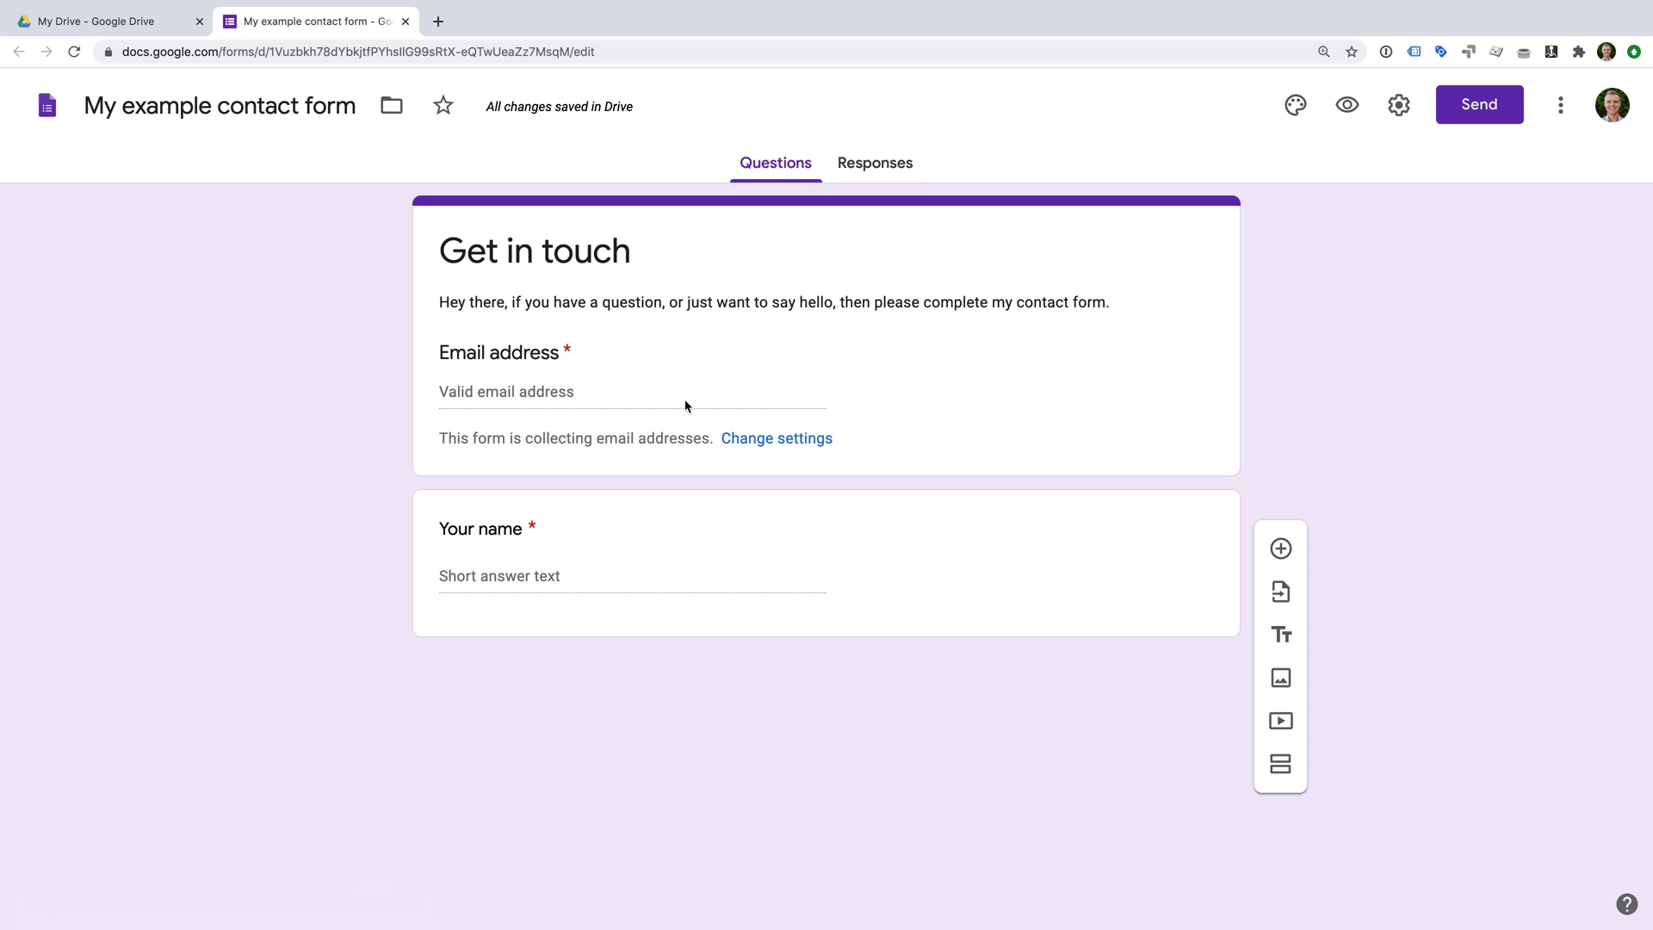
{"action": "left_click", "coordinate": [788, 439]}
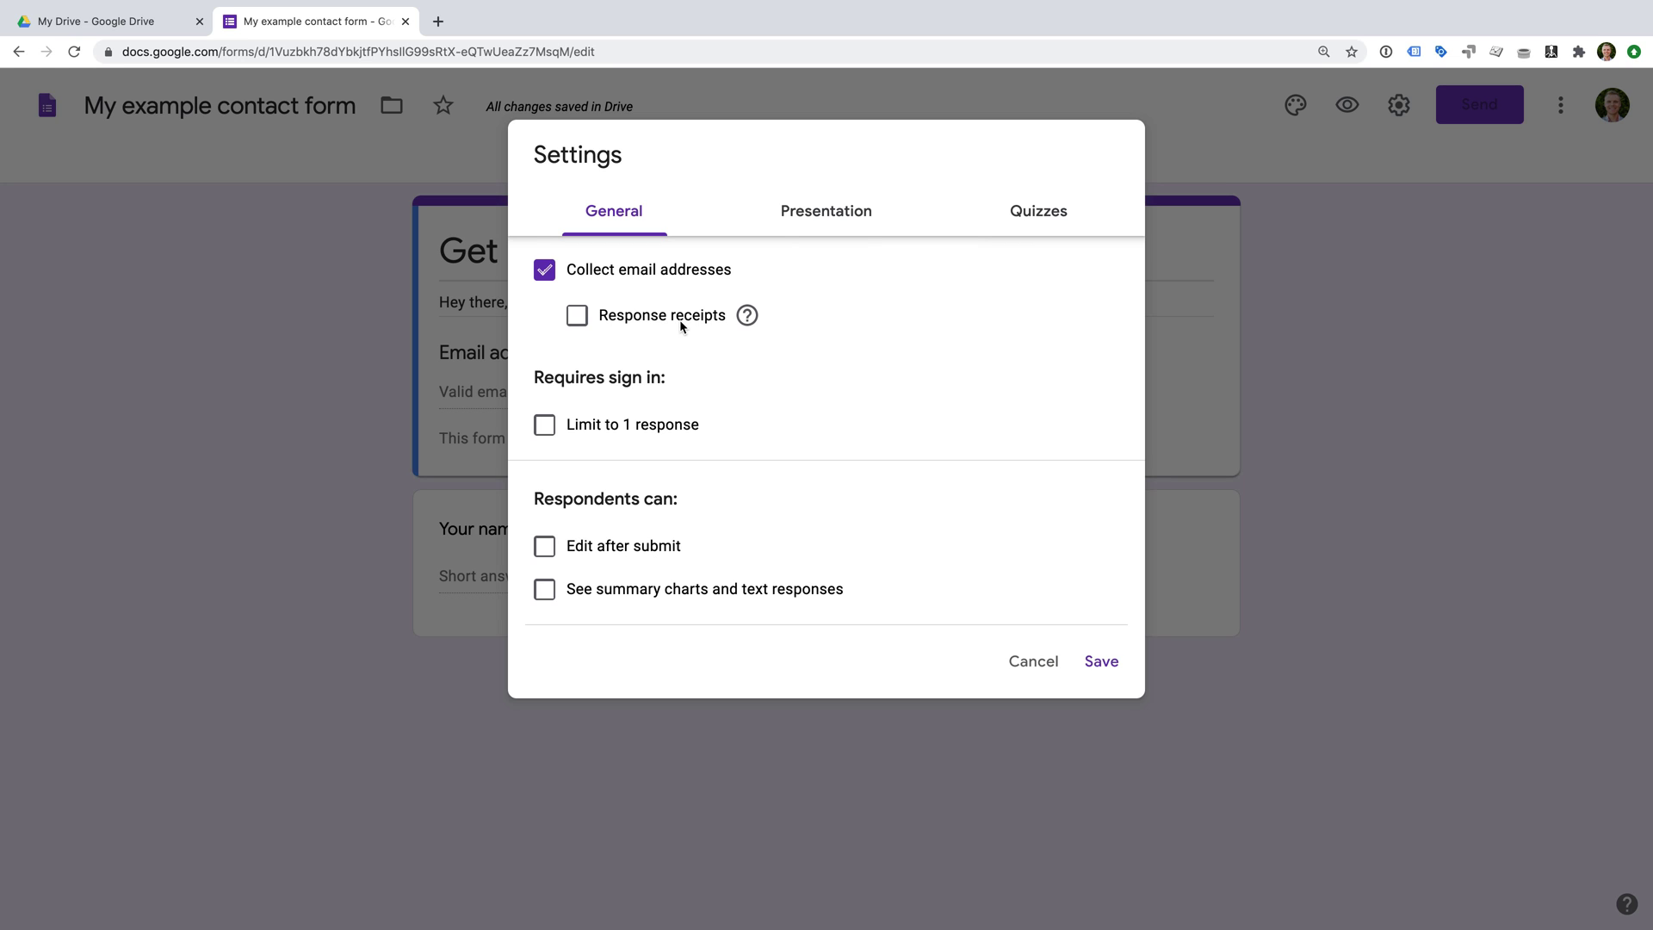
Turn on Response receipts set to 'If respondent requests it' and save.
{"action": "left_click", "coordinate": [576, 317]}
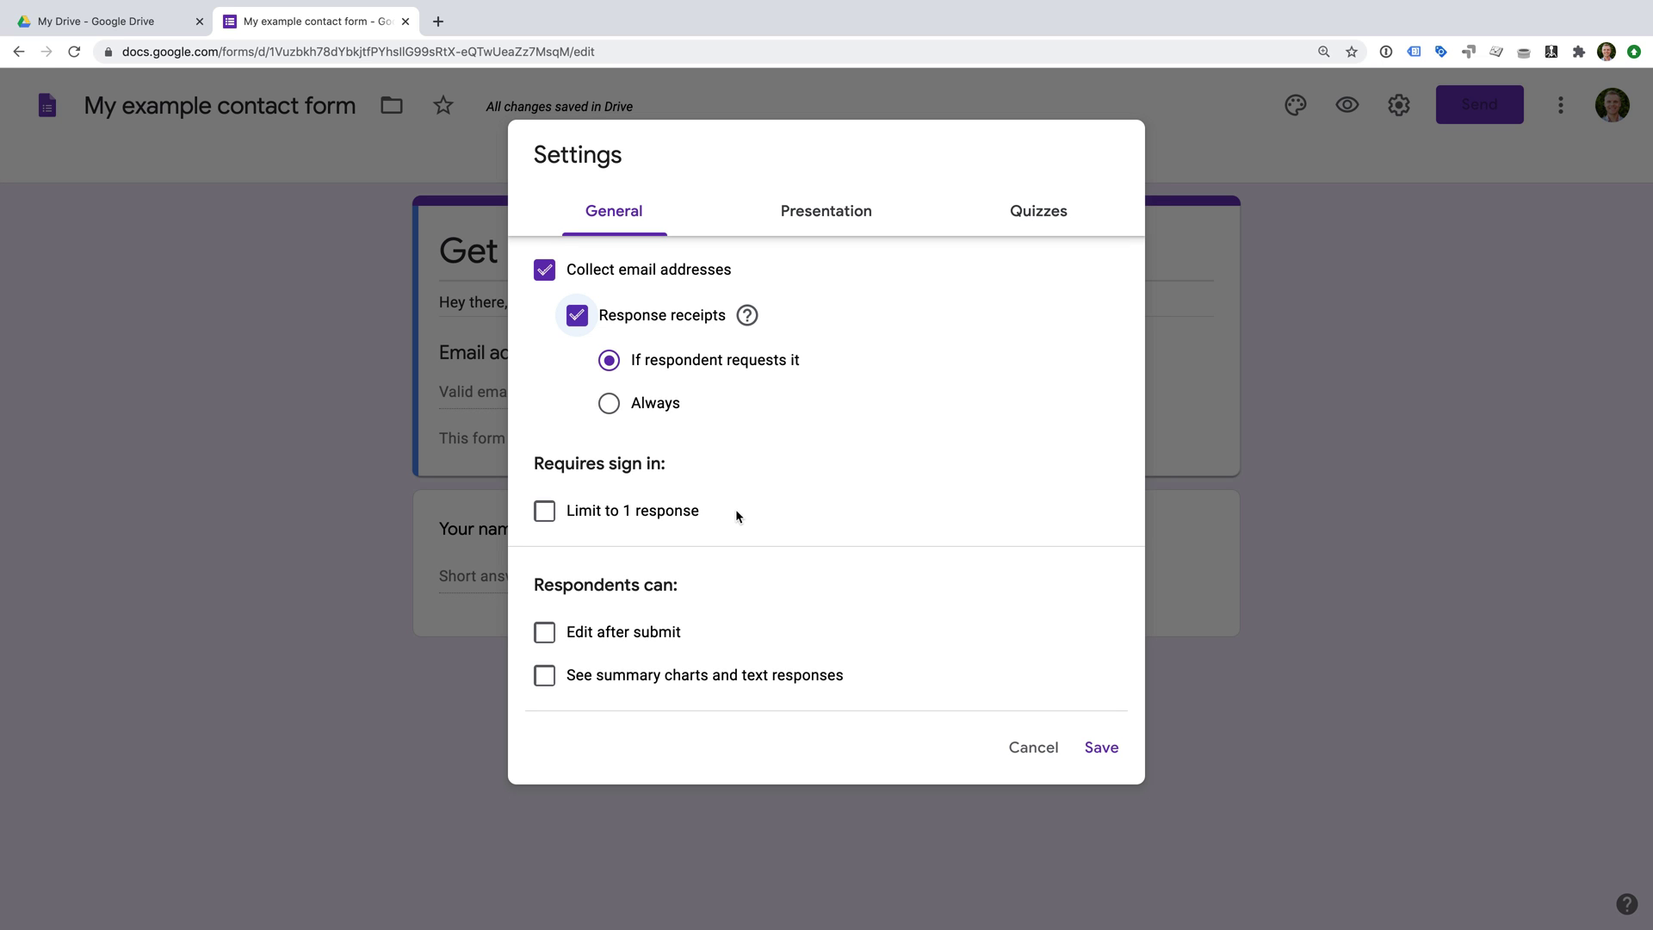
{"action": "left_click", "coordinate": [1103, 747]}
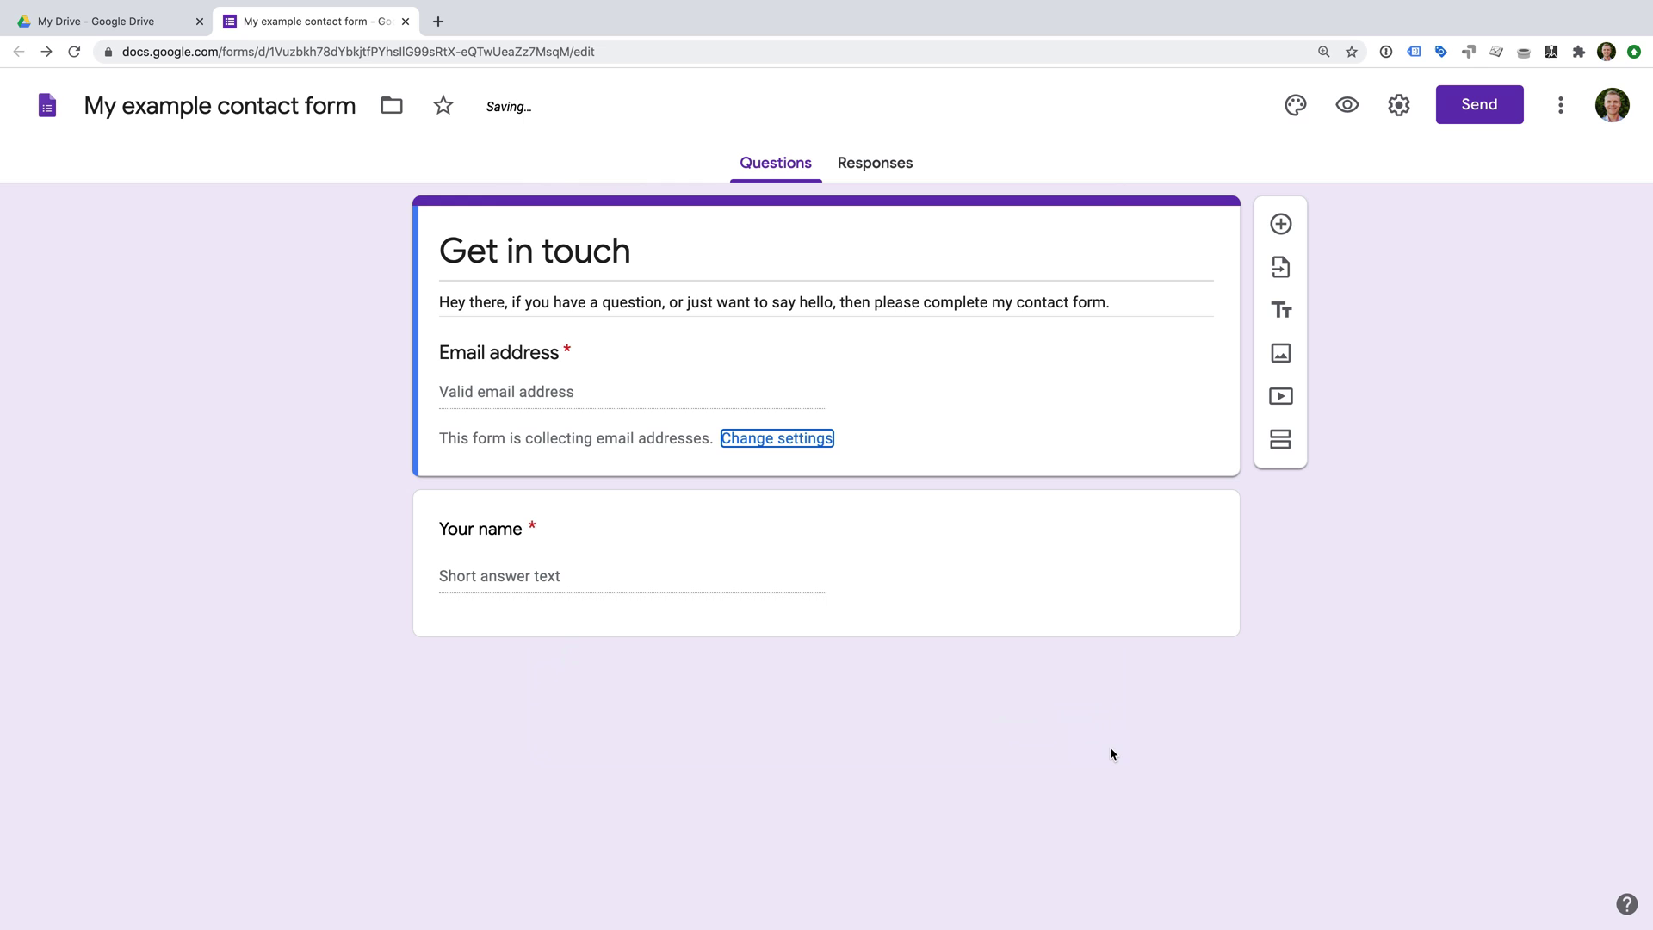
{"action": "left_click", "coordinate": [1342, 107]}
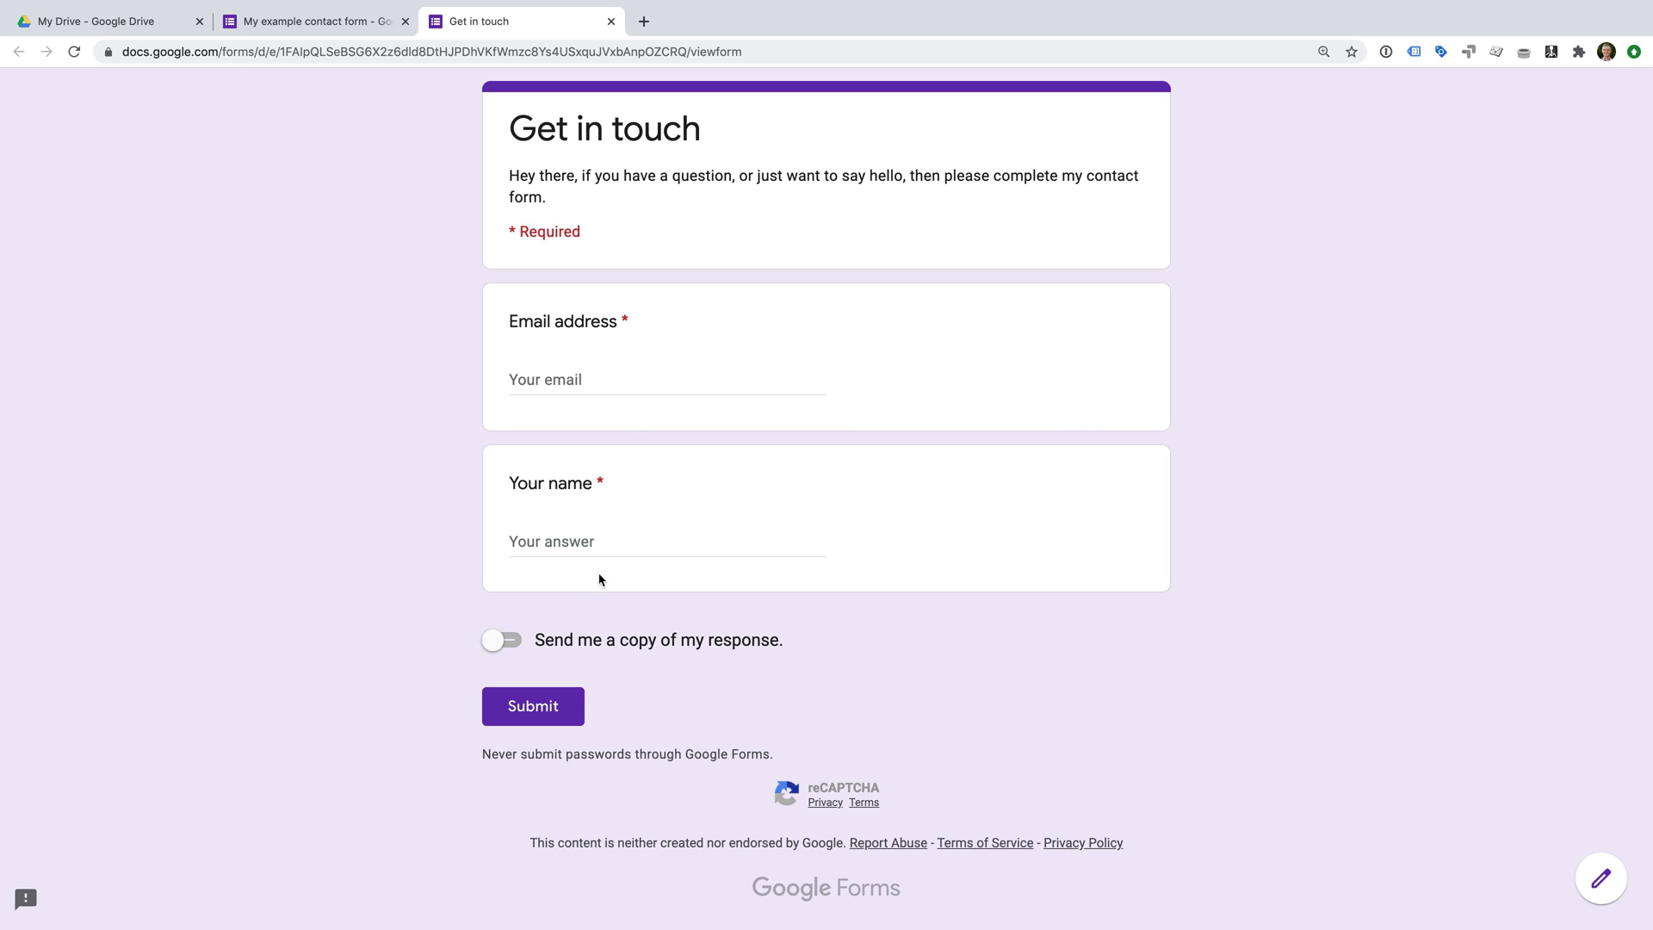
{"action": "left_click", "coordinate": [612, 22]}
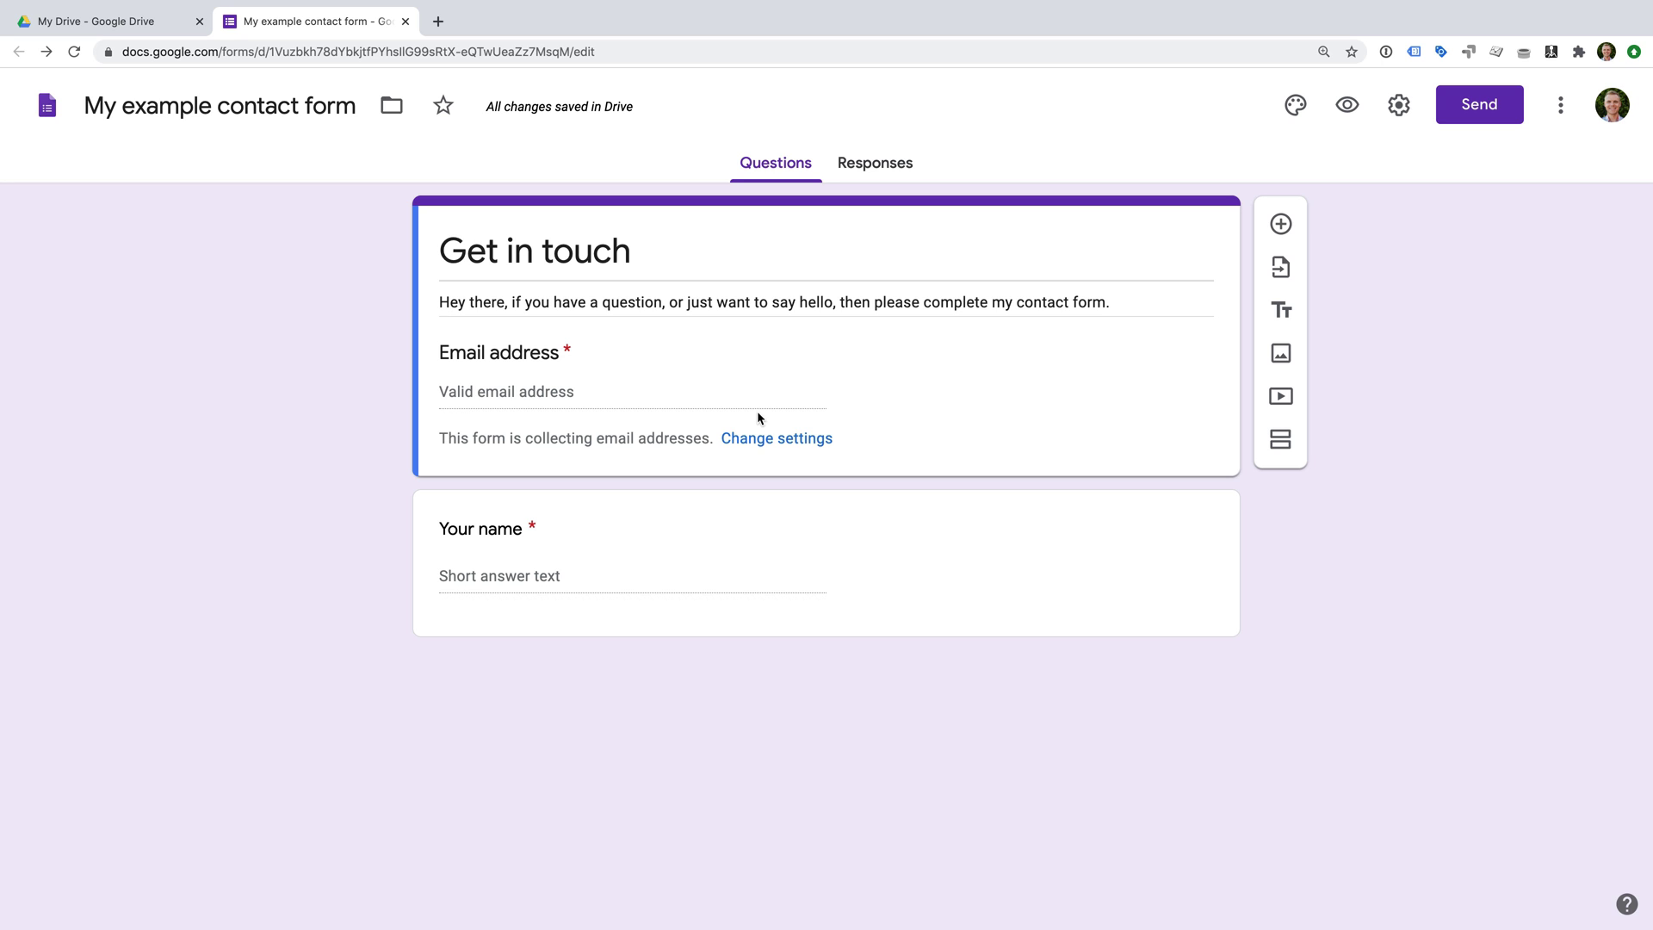
Untick Collect email addresses in settings, save, and select the Your name question.
{"action": "left_click", "coordinate": [785, 438]}
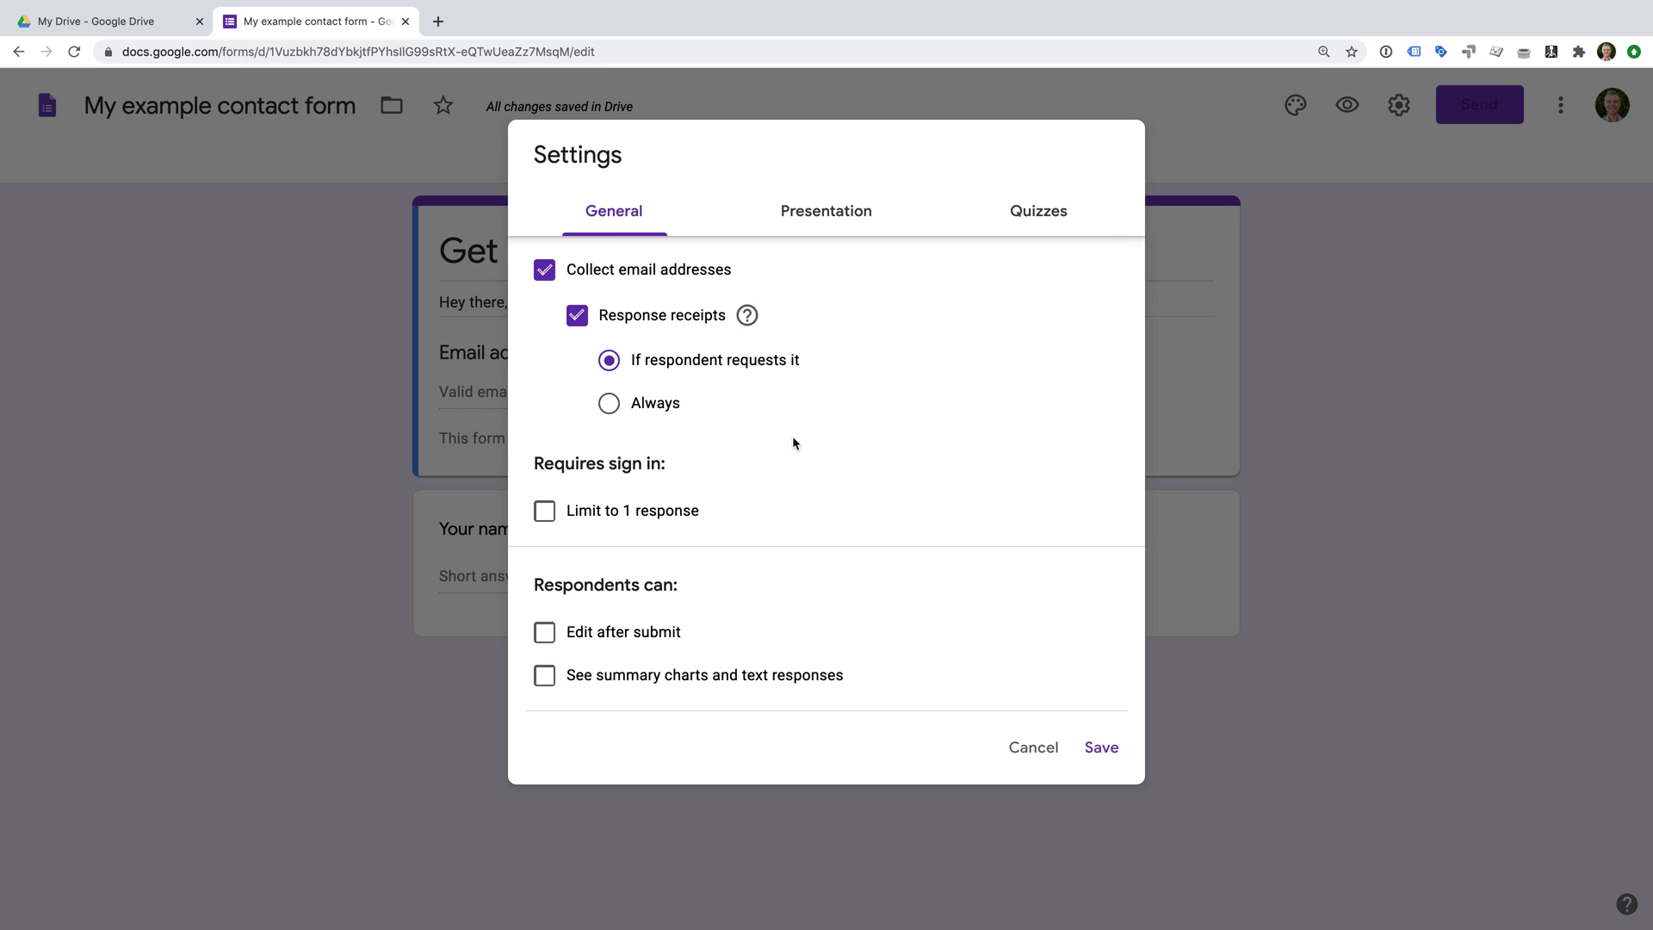
{"action": "left_click", "coordinate": [545, 272]}
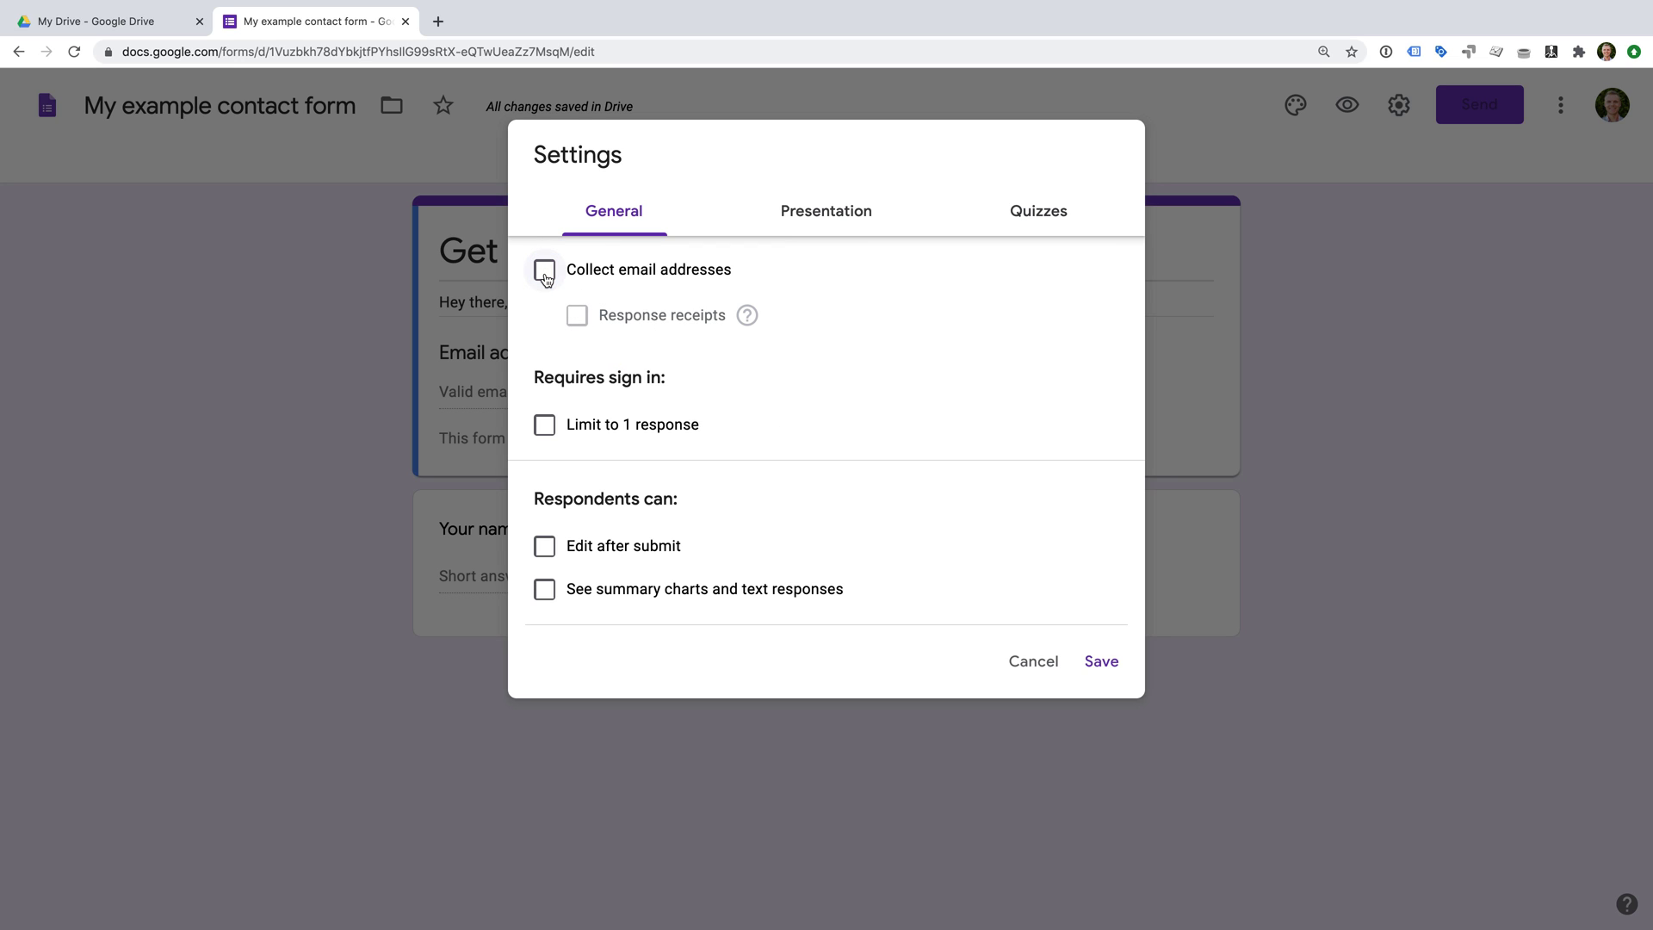
{"action": "left_click", "coordinate": [1101, 662]}
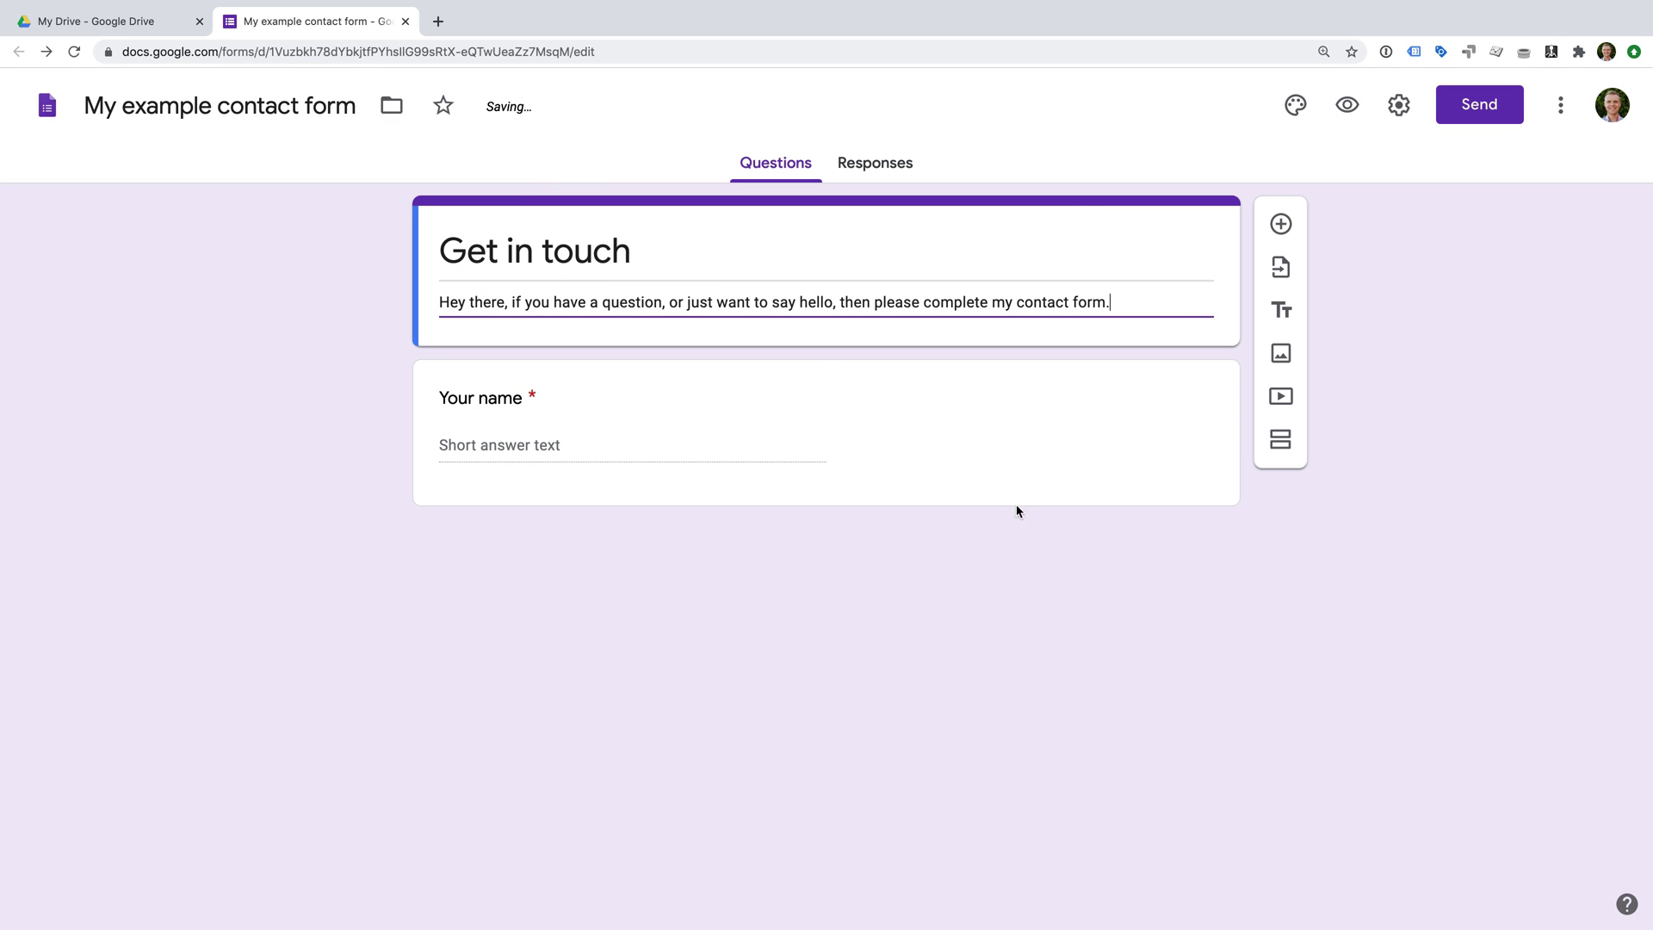
{"action": "left_click", "coordinate": [999, 483]}
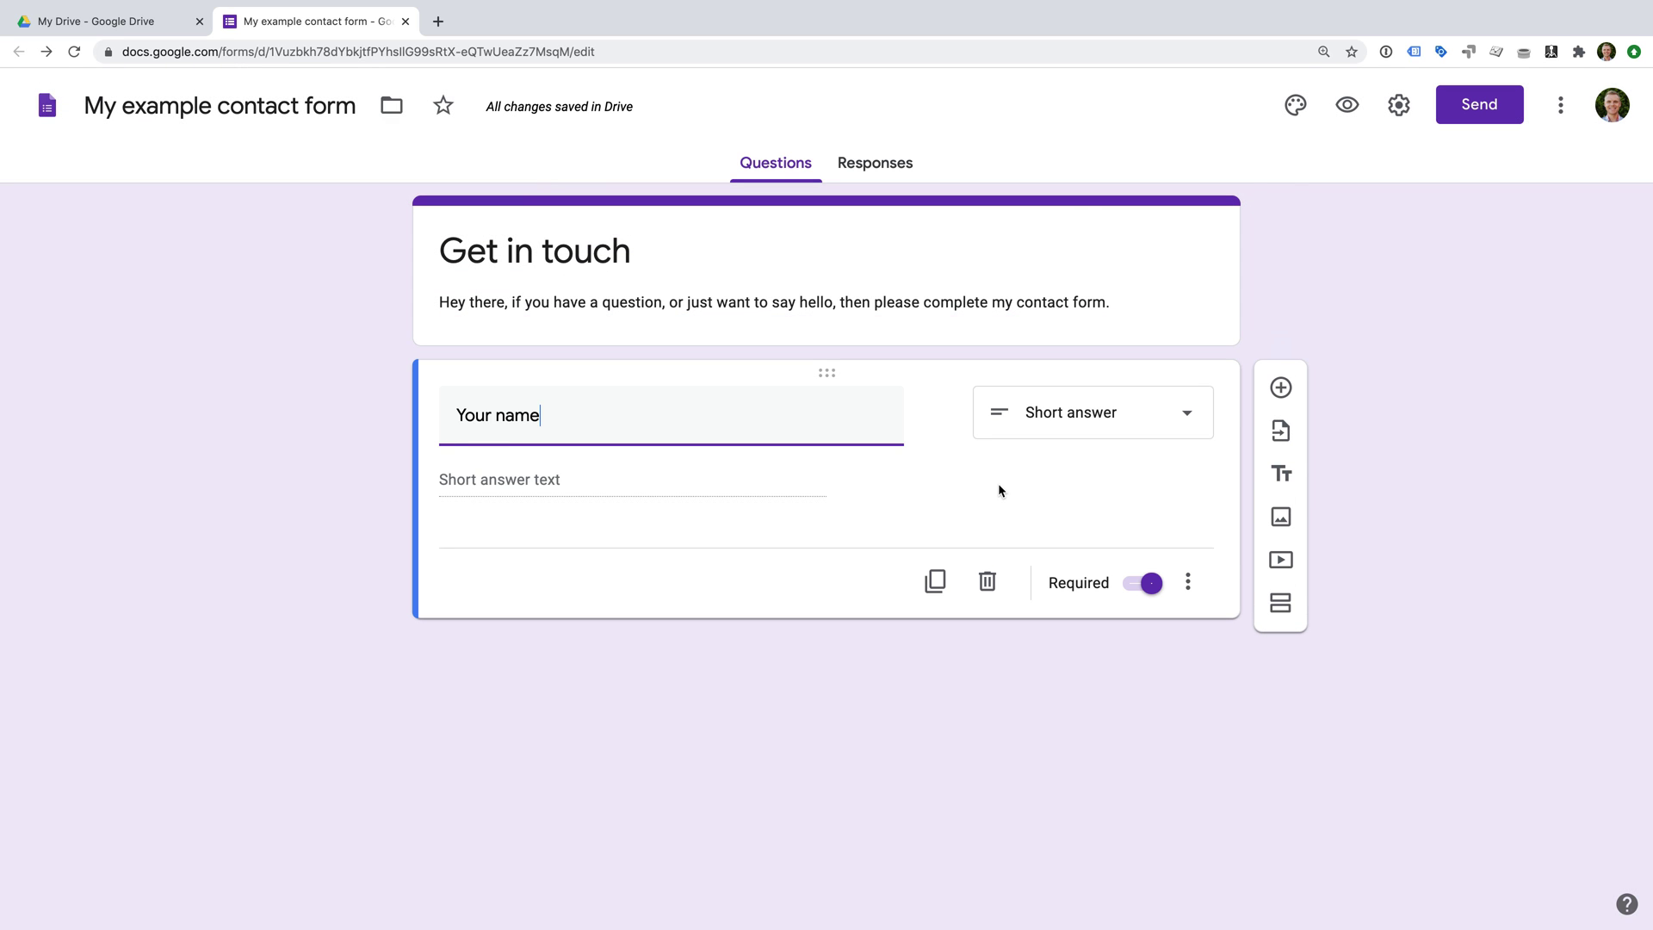
Duplicate Your name as 'Your email' with Text > Email address validation and a custom error message.
{"action": "left_click", "coordinate": [935, 581]}
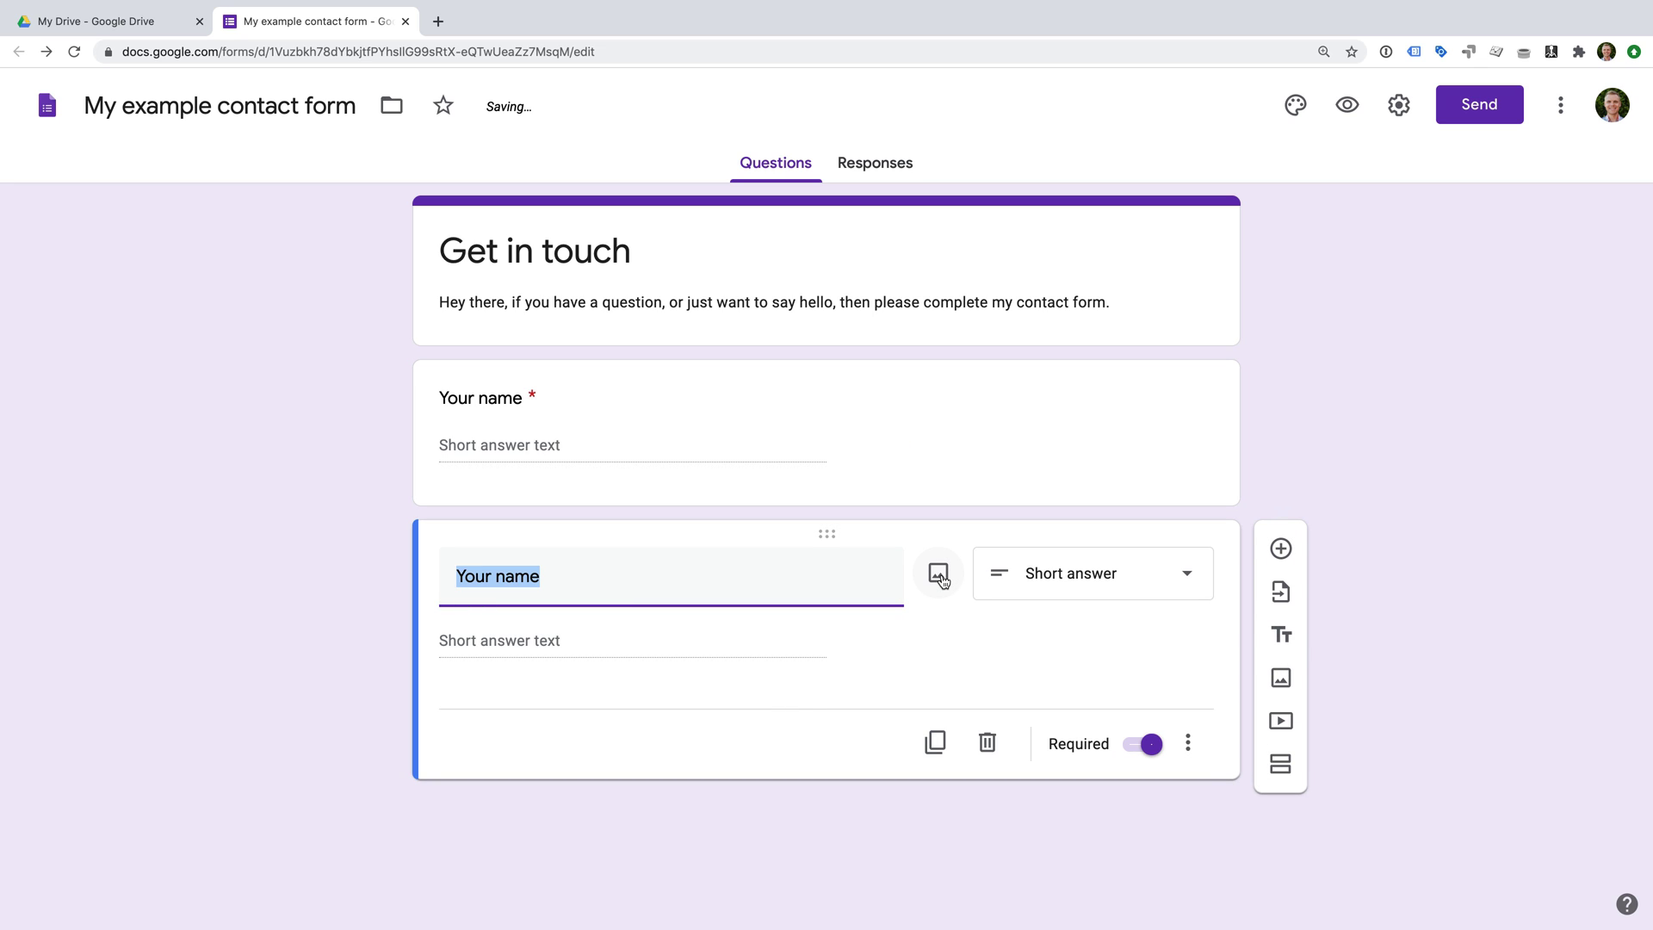
{"action": "type", "text": "Your email"}
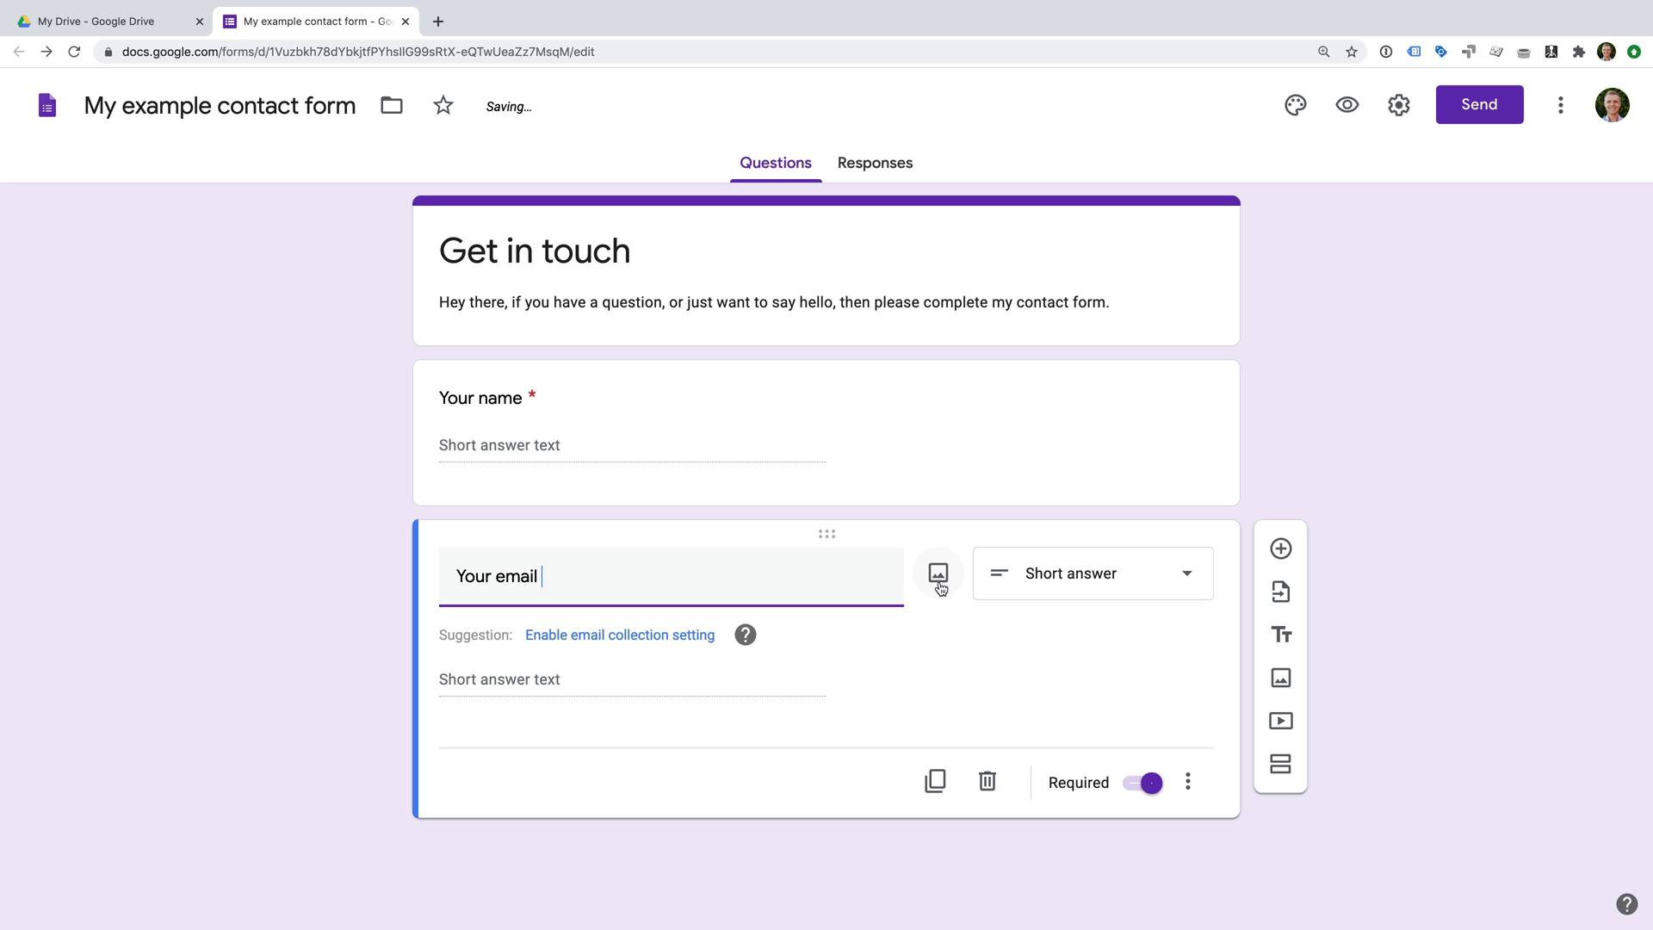
{"action": "left_click", "coordinate": [1194, 791]}
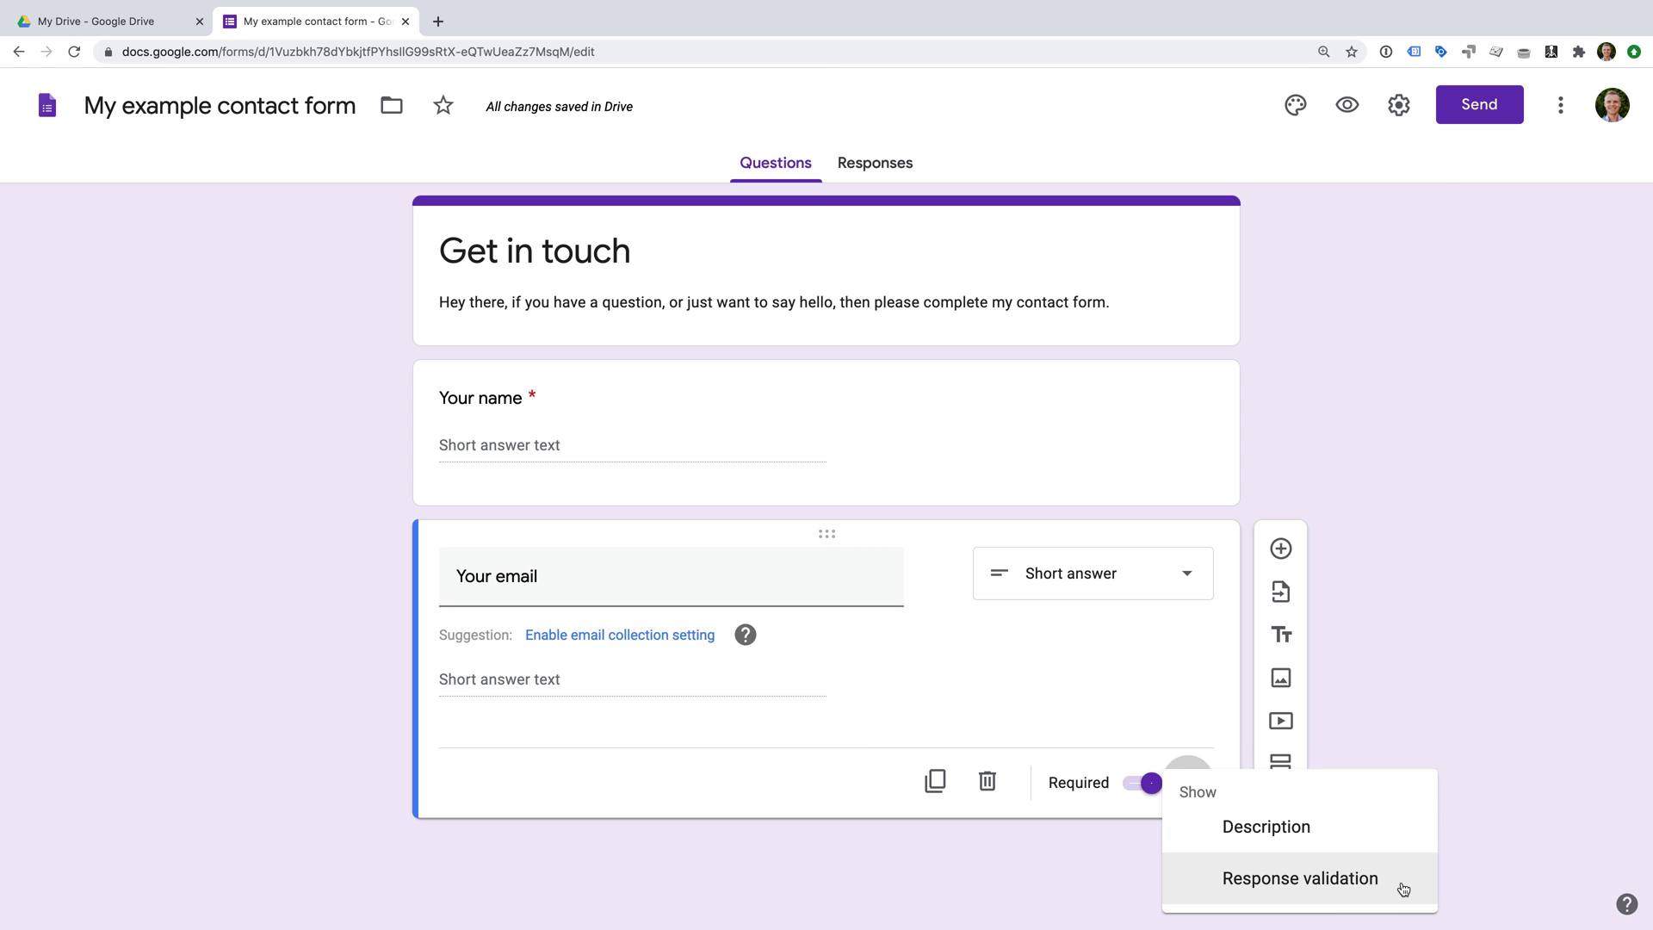
{"action": "left_click", "coordinate": [1403, 889]}
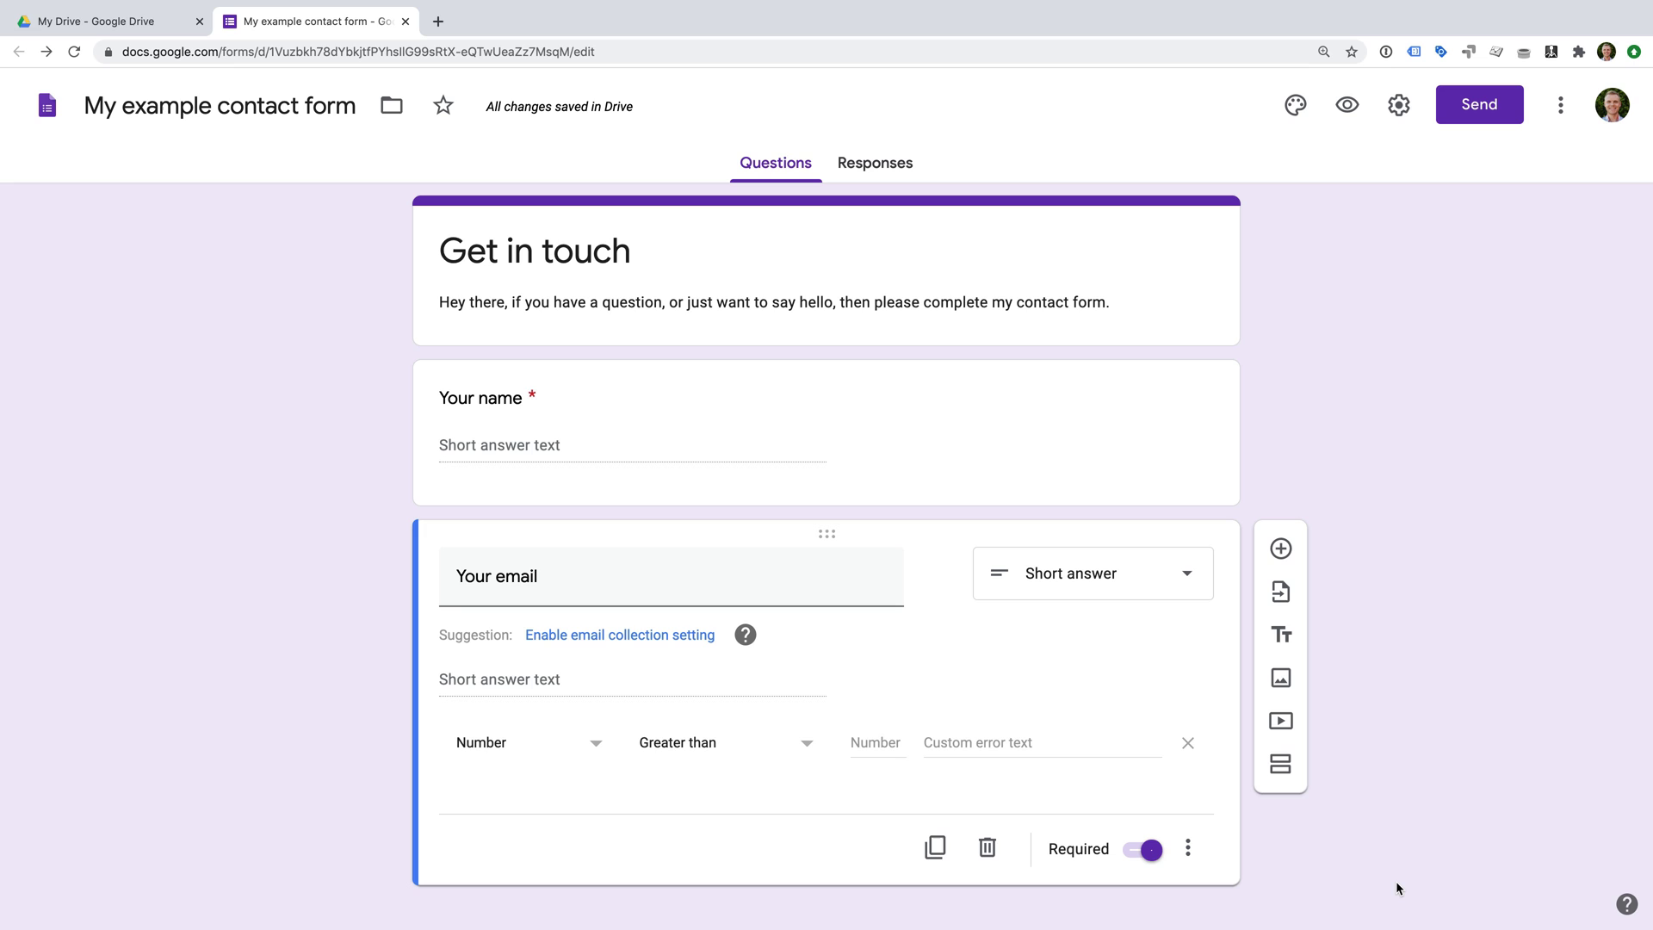
{"action": "left_click", "coordinate": [563, 747]}
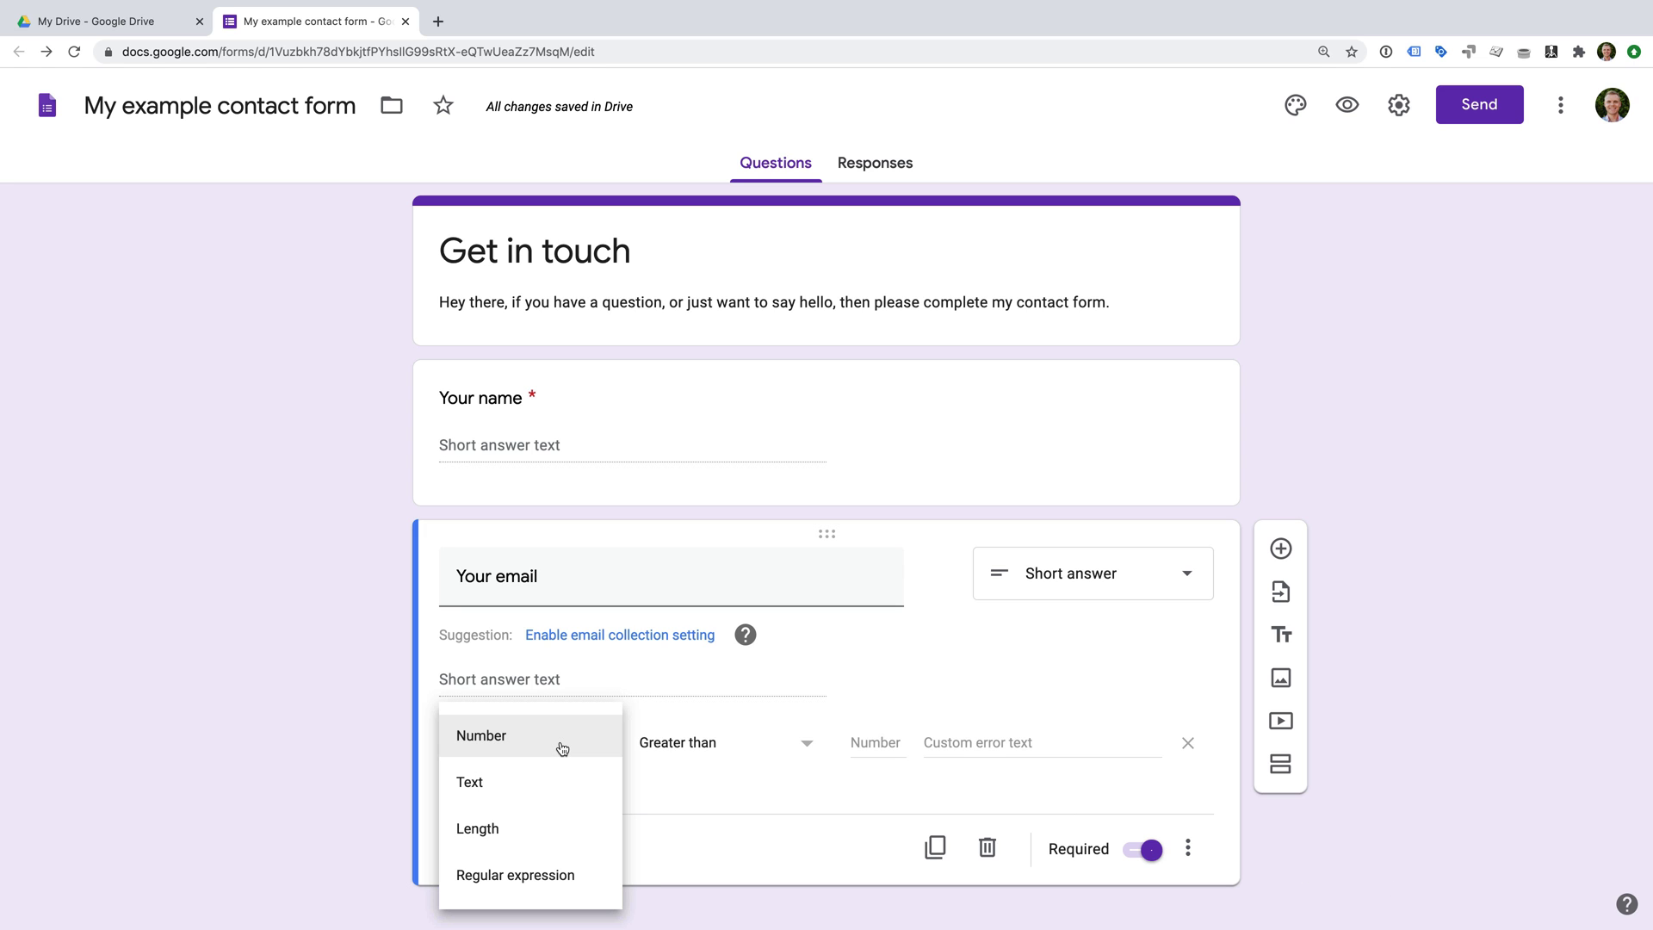
{"action": "left_click", "coordinate": [576, 791]}
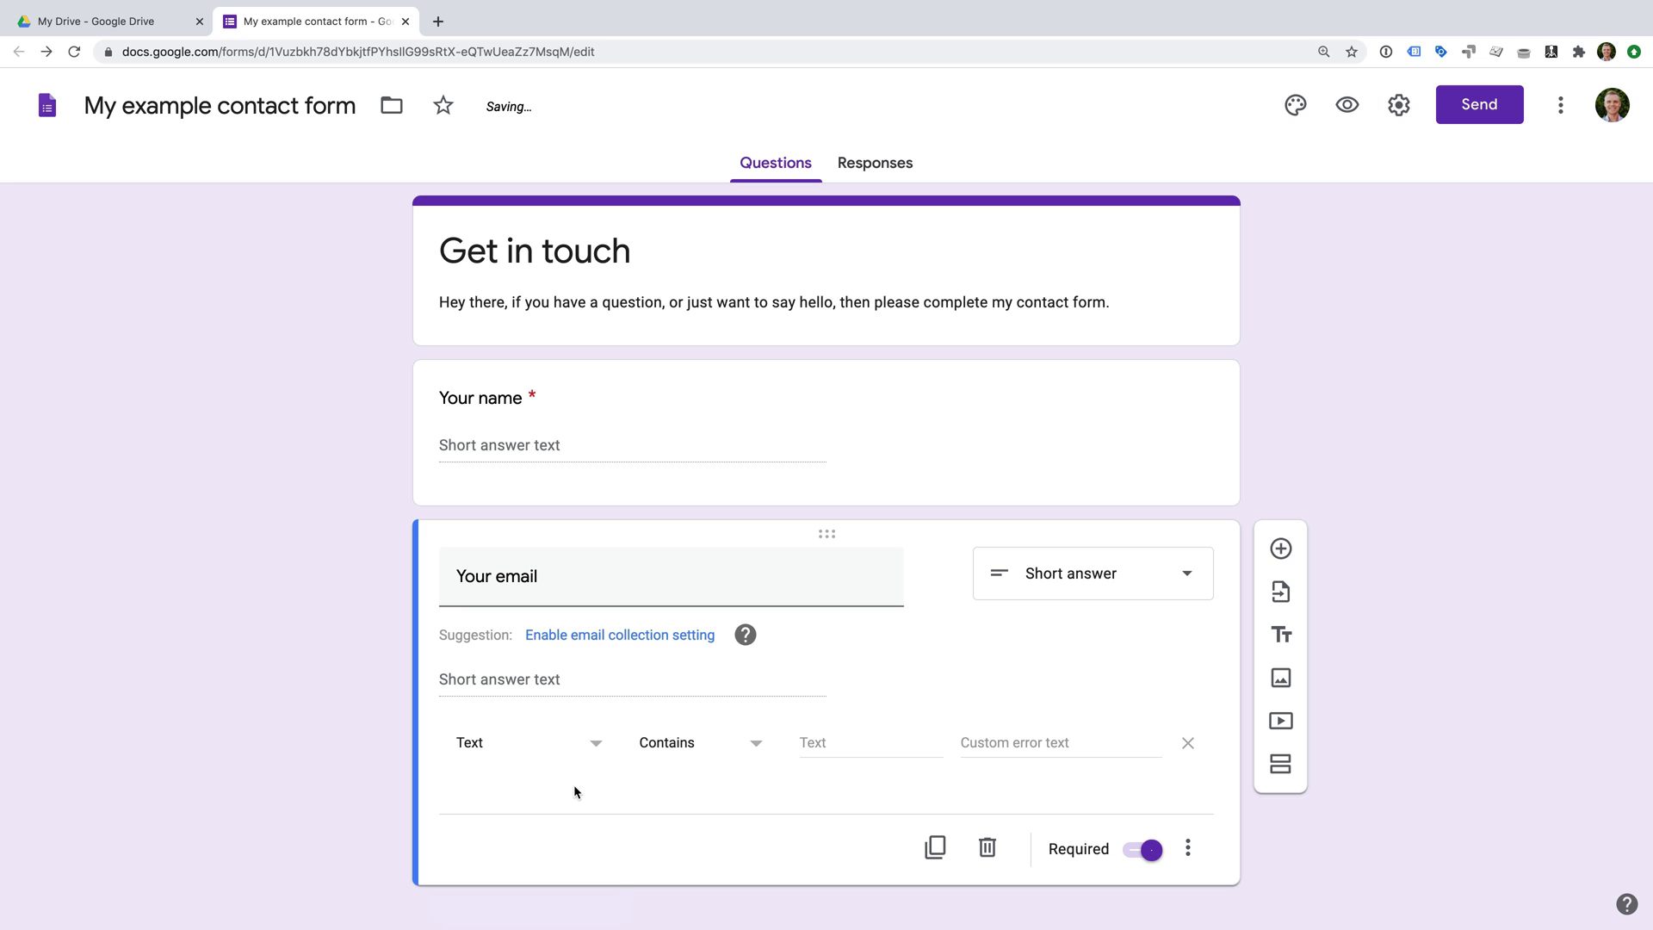
{"action": "left_click", "coordinate": [731, 756]}
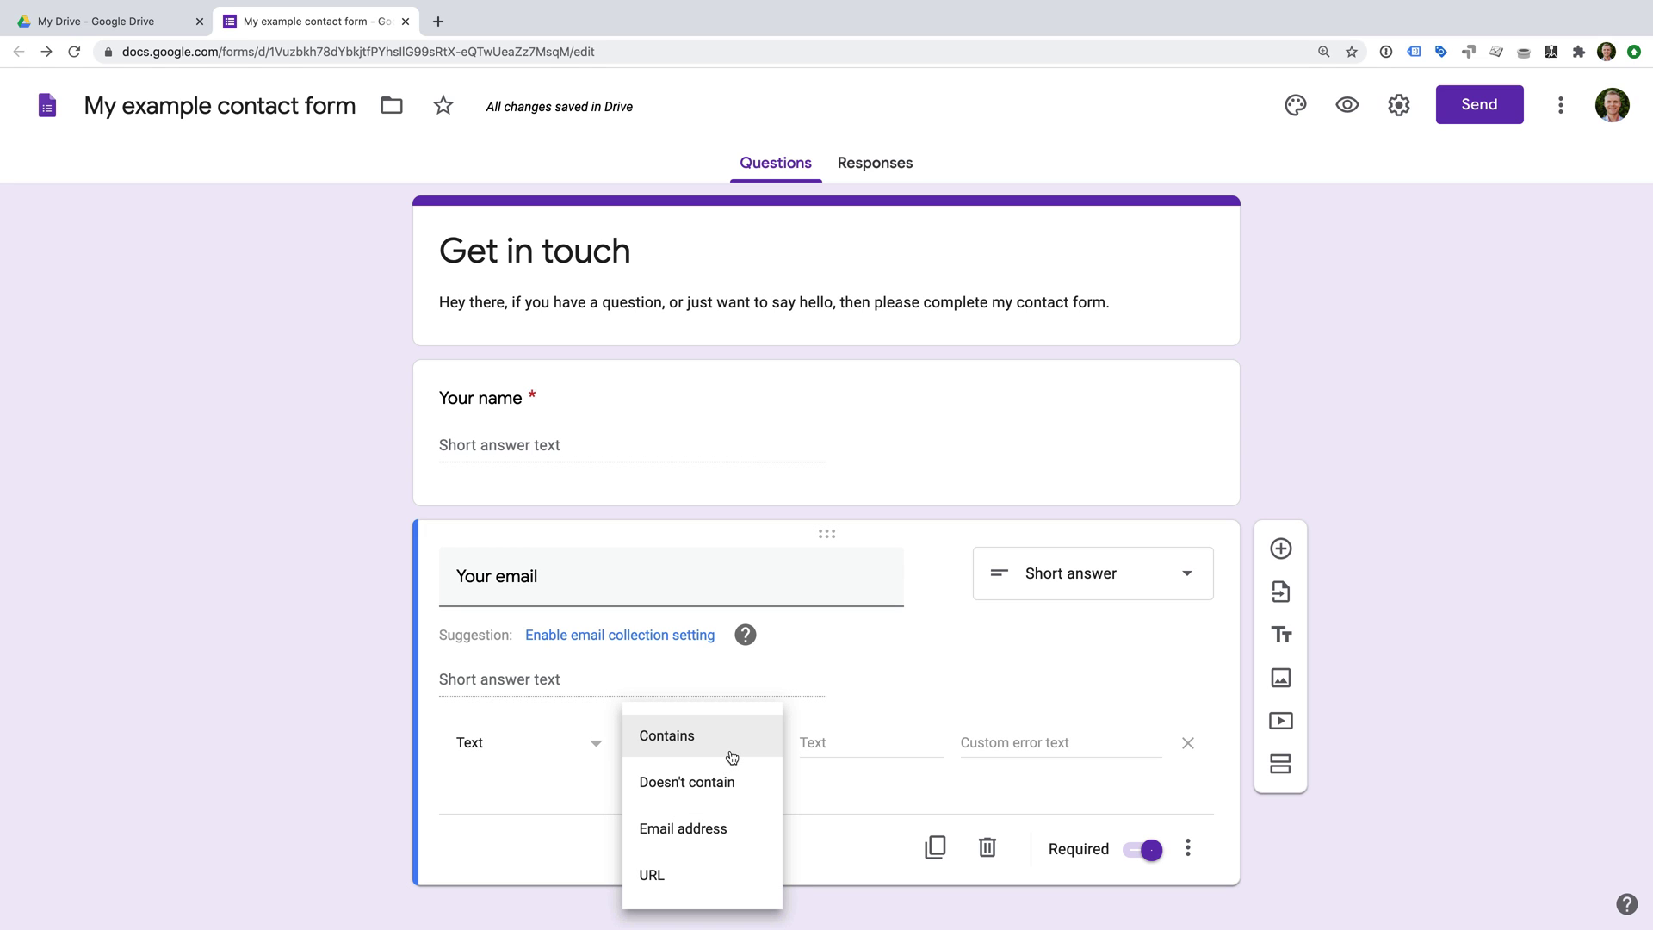
{"action": "left_click", "coordinate": [750, 834]}
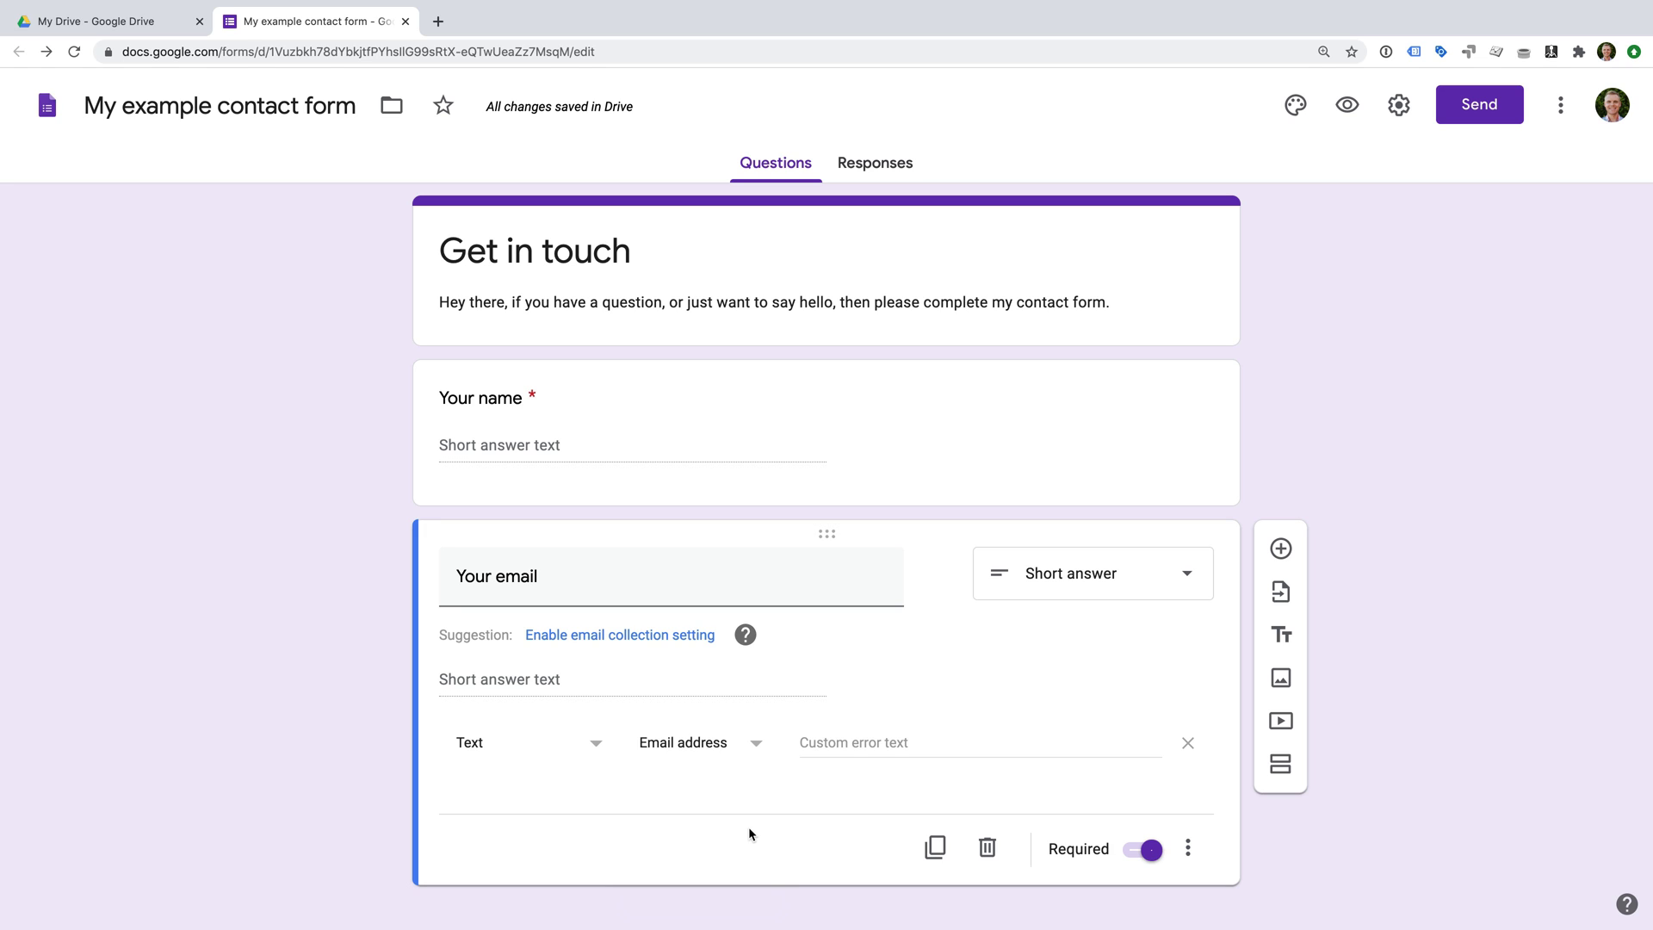
{"action": "left_click", "coordinate": [935, 748]}
{"action": "type", "text": "Sorry, this doesn't look like an email address"}
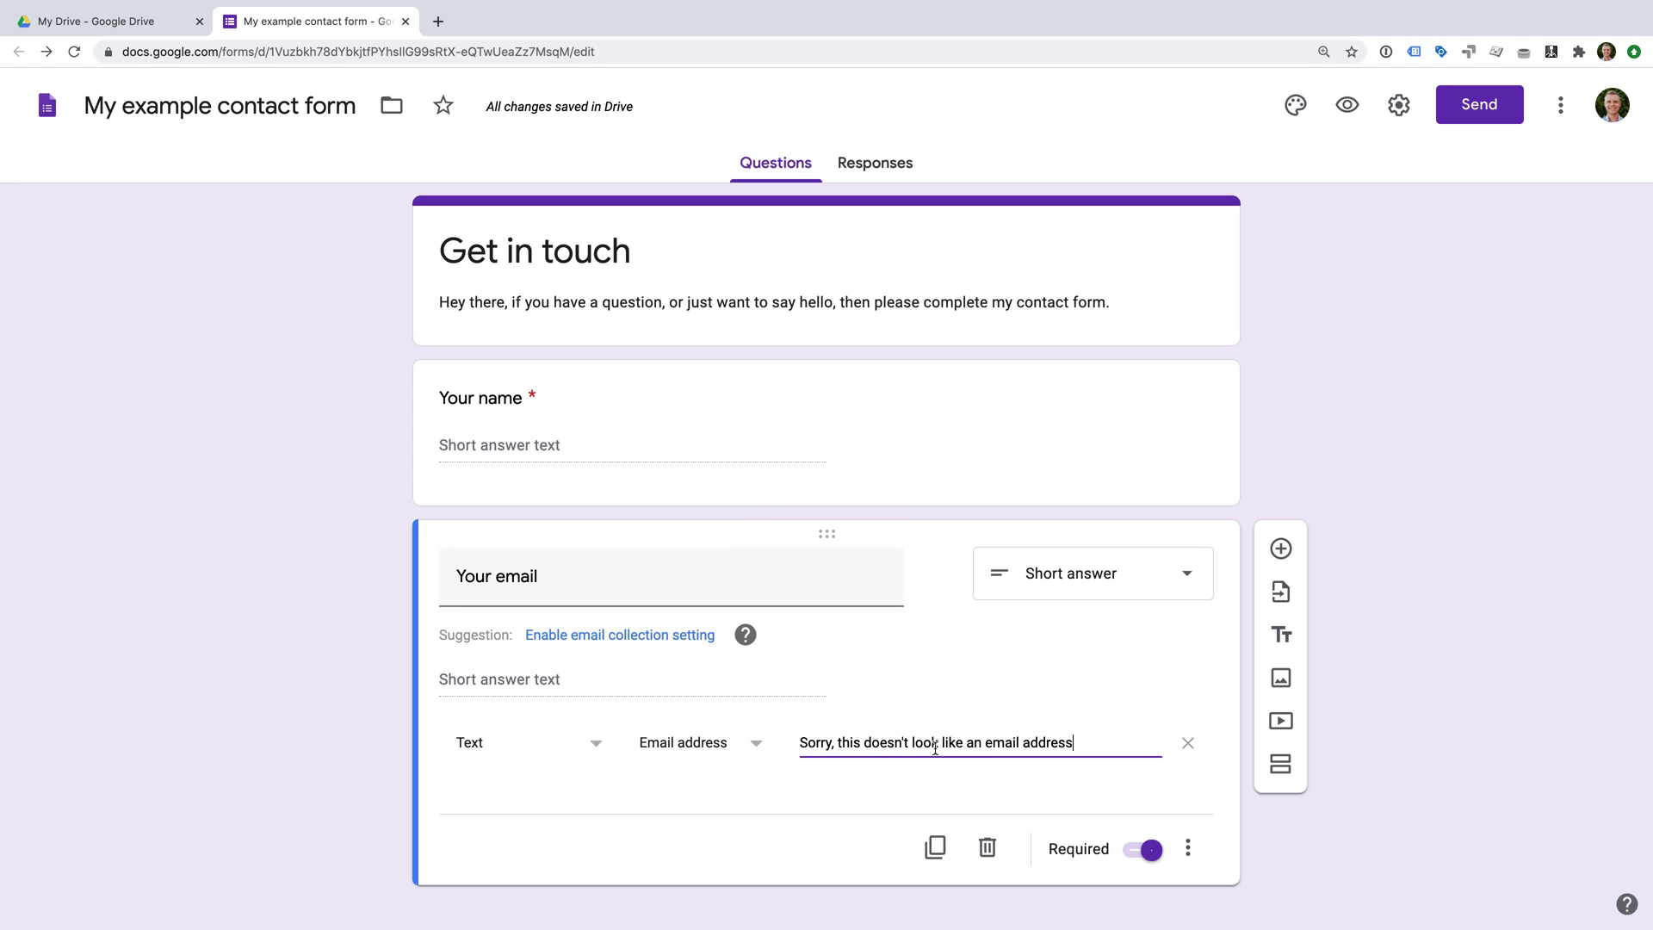
Add a paragraph question 'Your message', followed by a new second section.
{"action": "left_click", "coordinate": [1282, 548]}
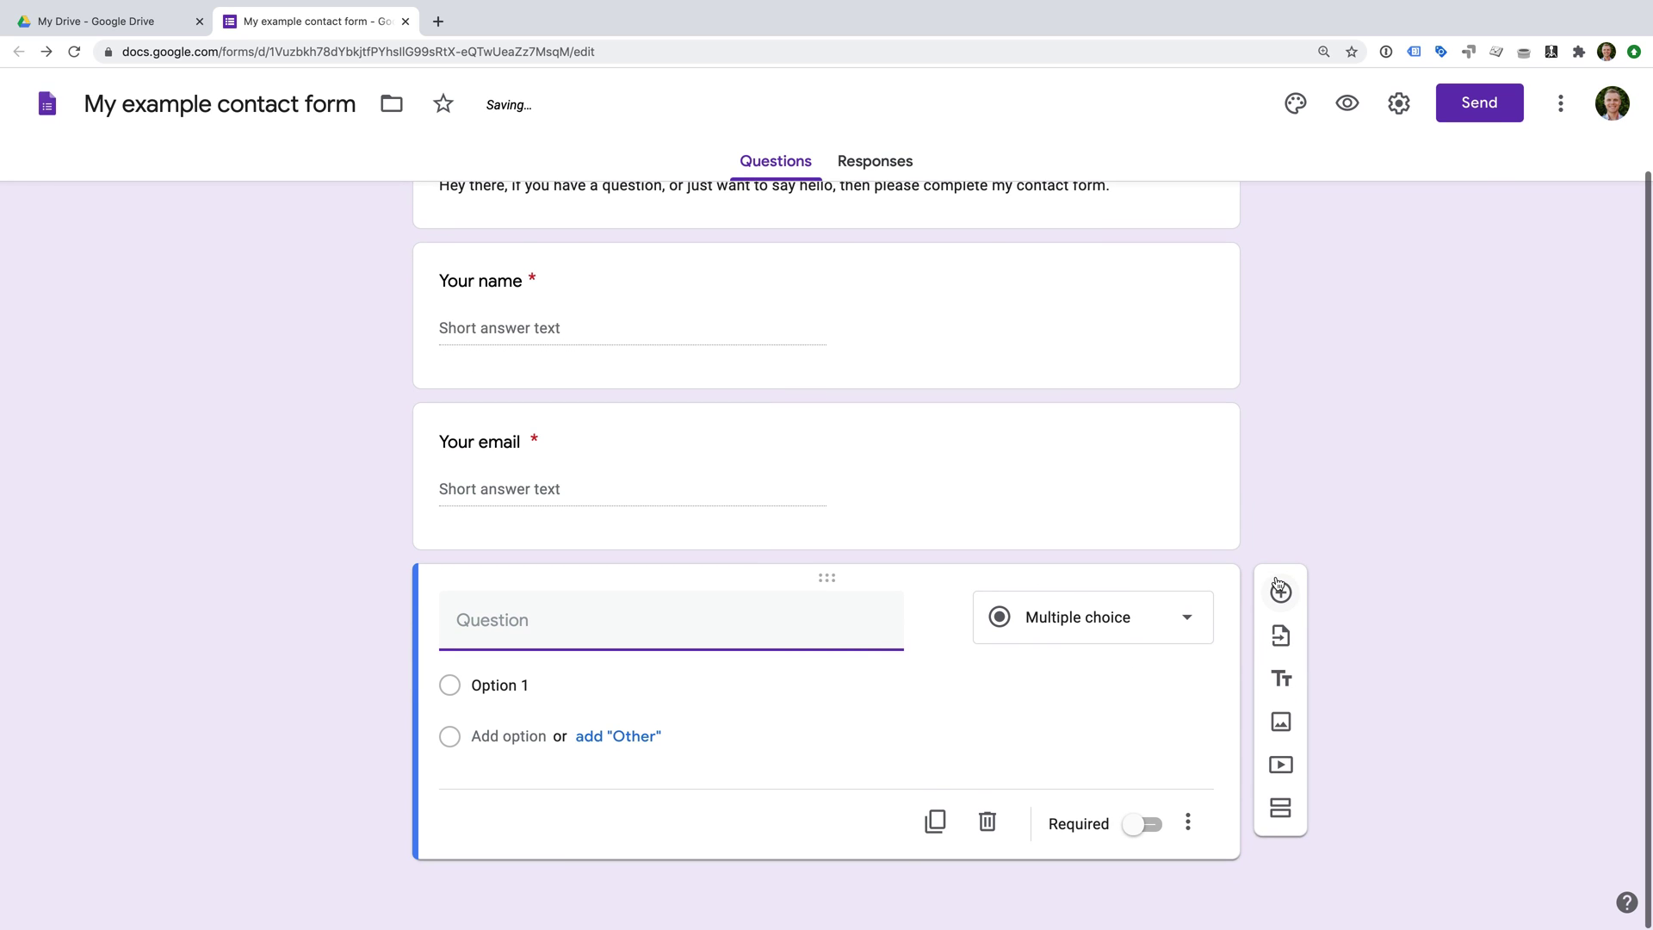
{"action": "type", "text": "Y"}
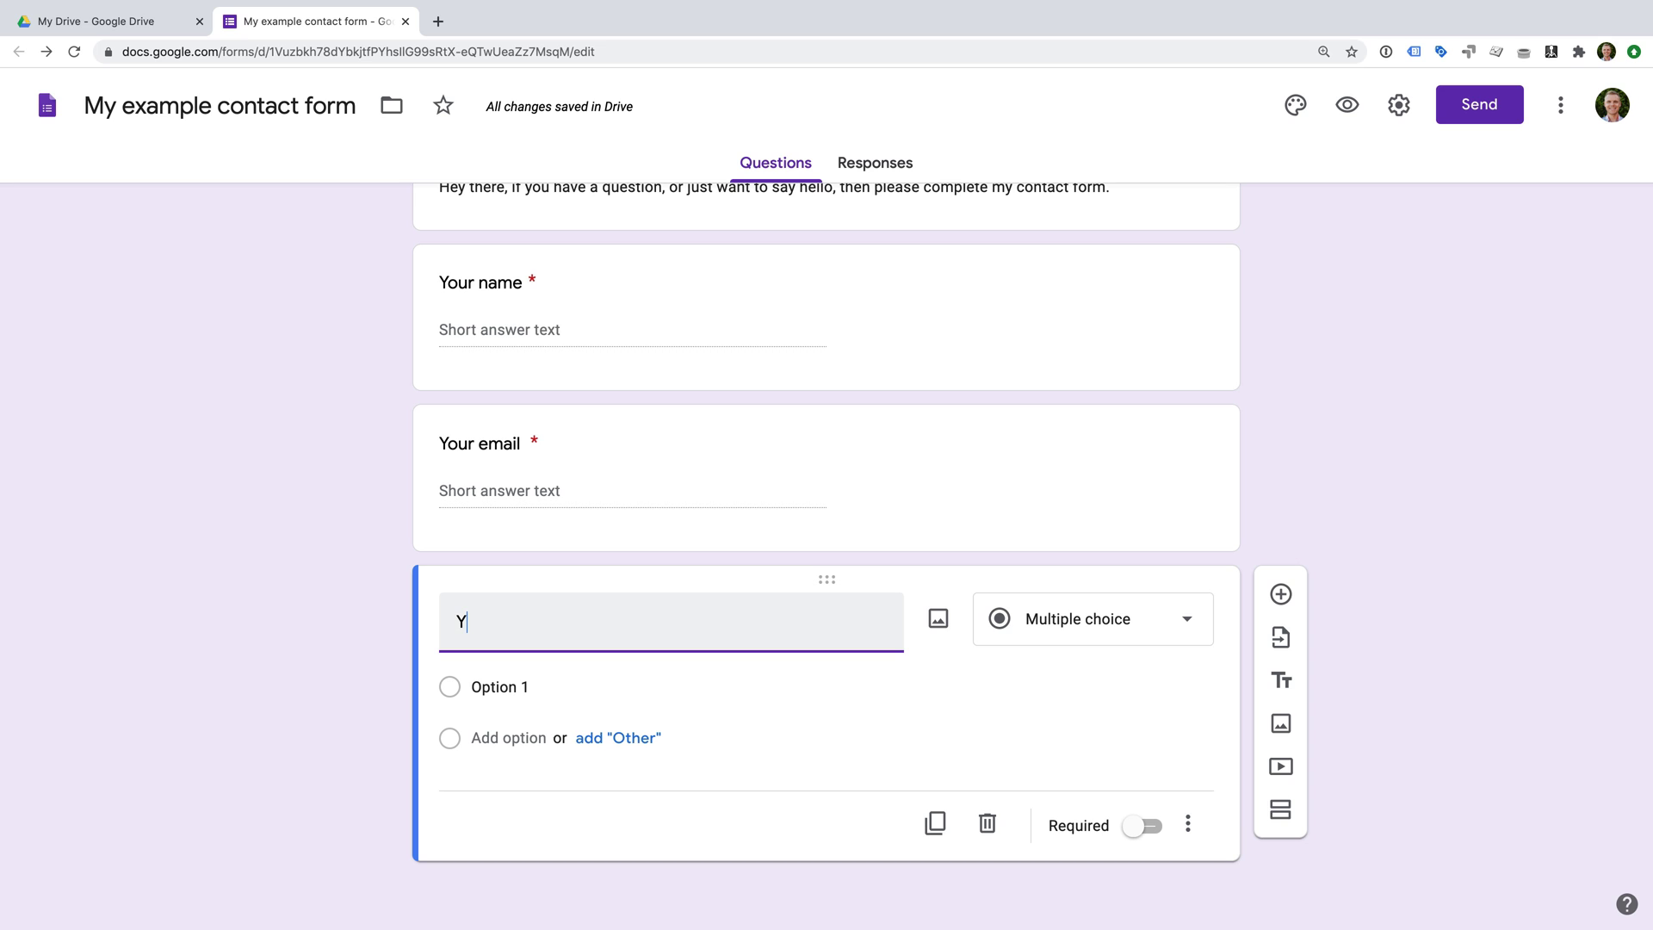
{"action": "type", "text": "our message"}
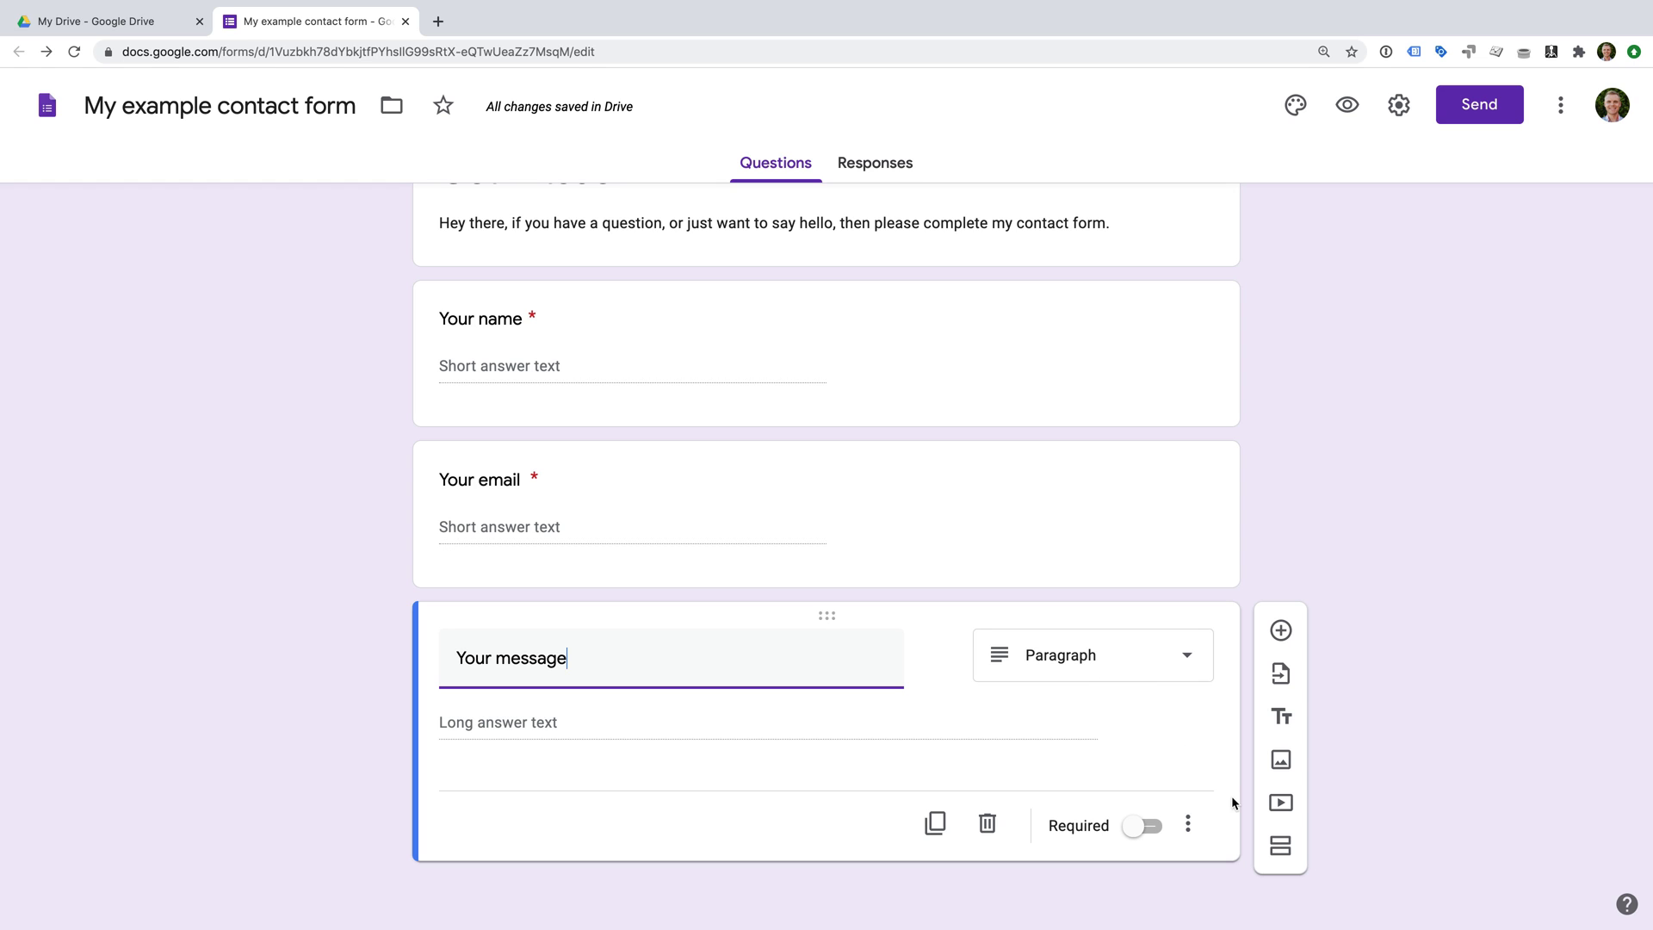
{"action": "left_click", "coordinate": [1283, 850]}
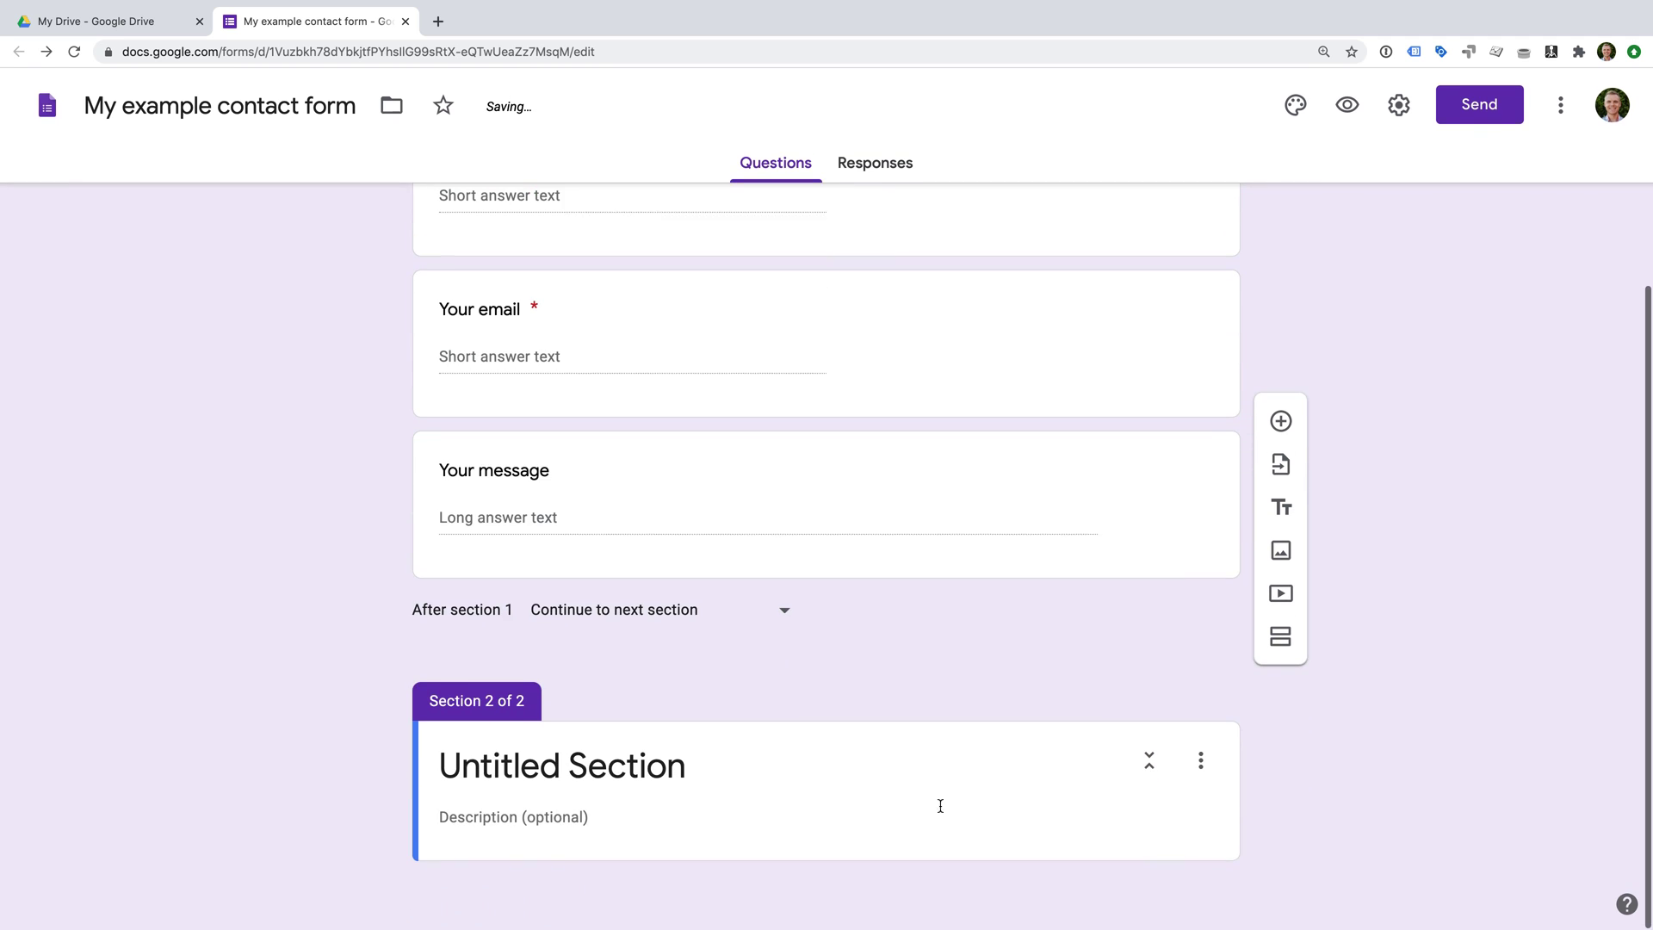
Title the section 'My short survey' and add the question 'How did you find me?'.
{"action": "left_click", "coordinate": [609, 761]}
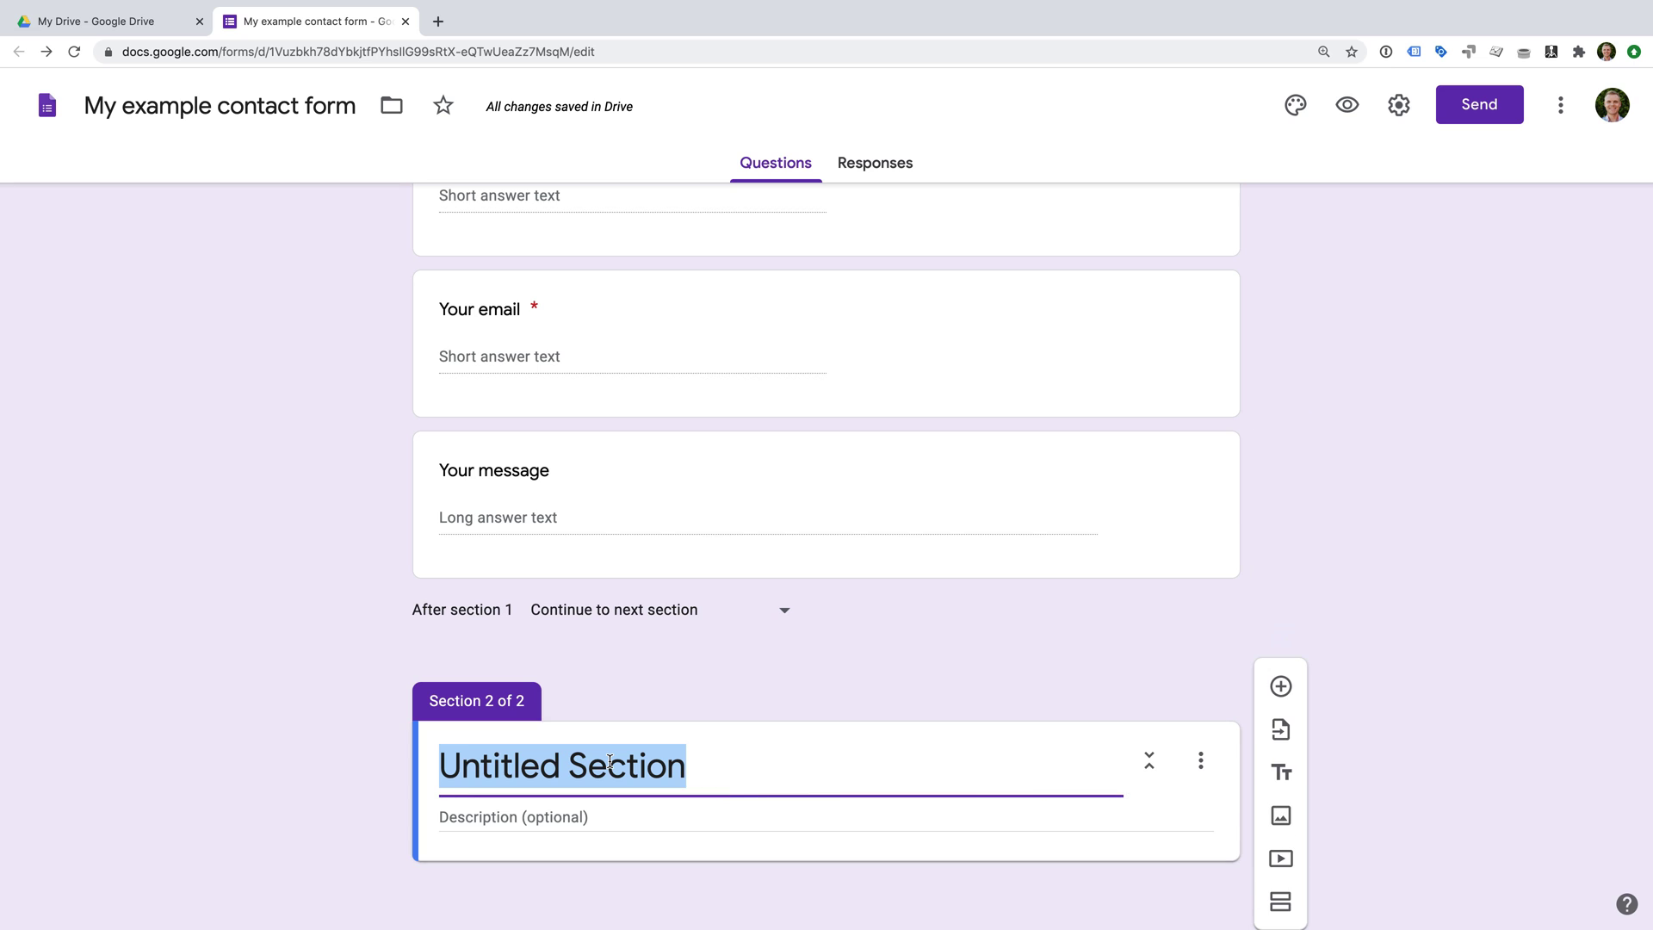
{"action": "type", "text": "My short "}
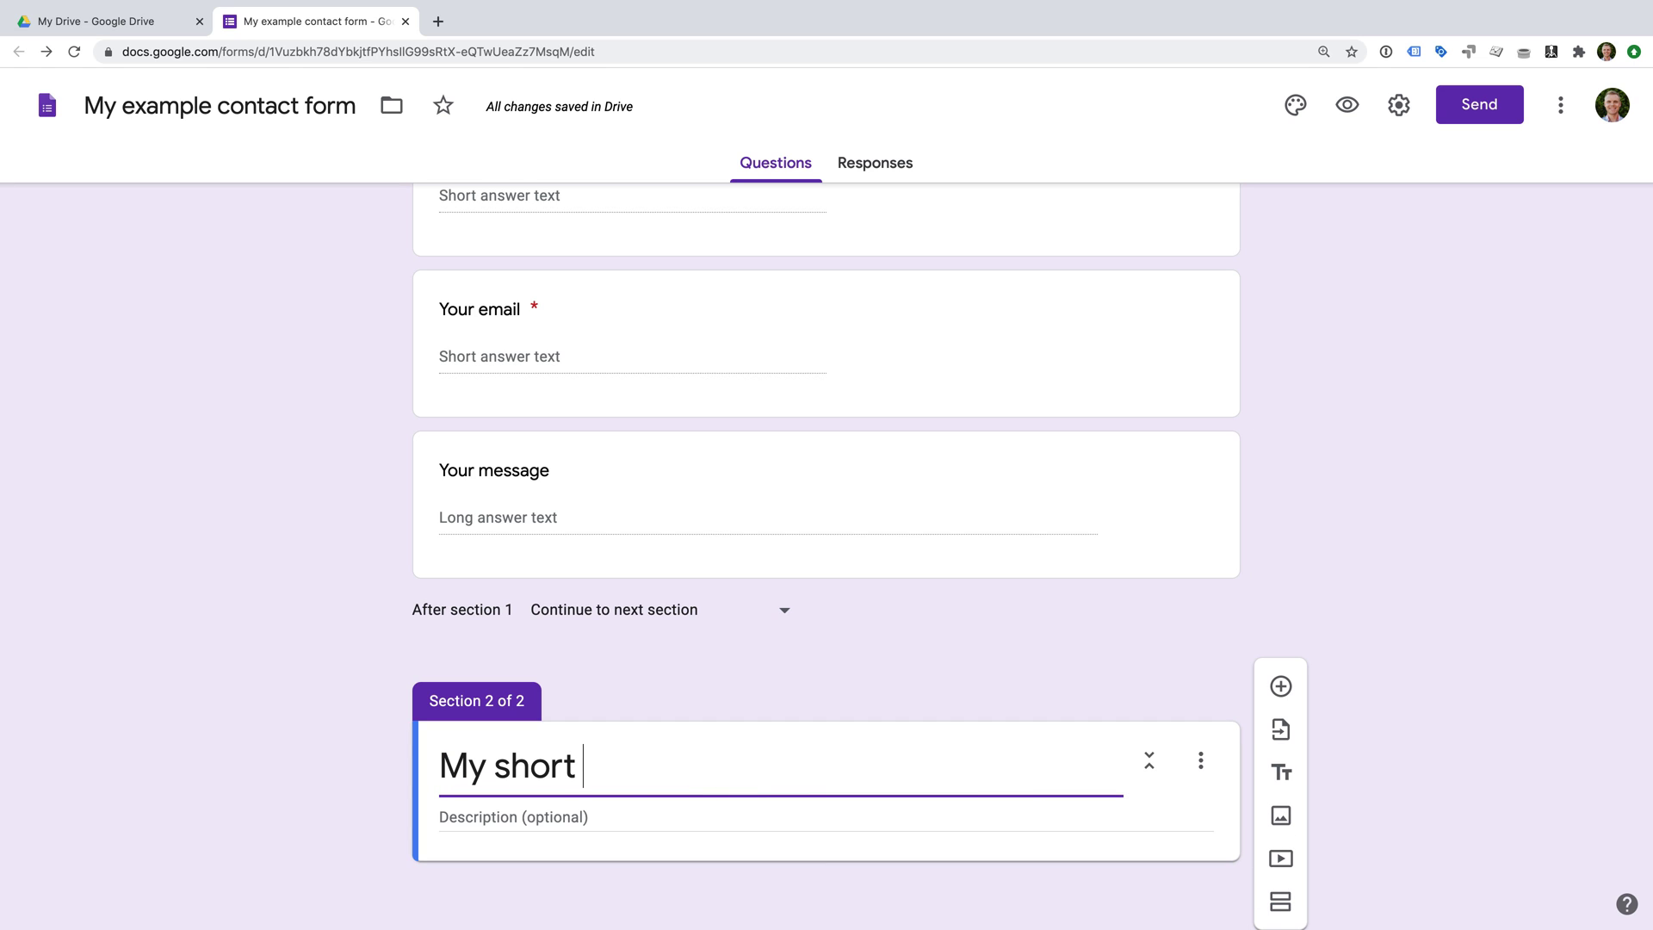
{"action": "type", "text": "survey"}
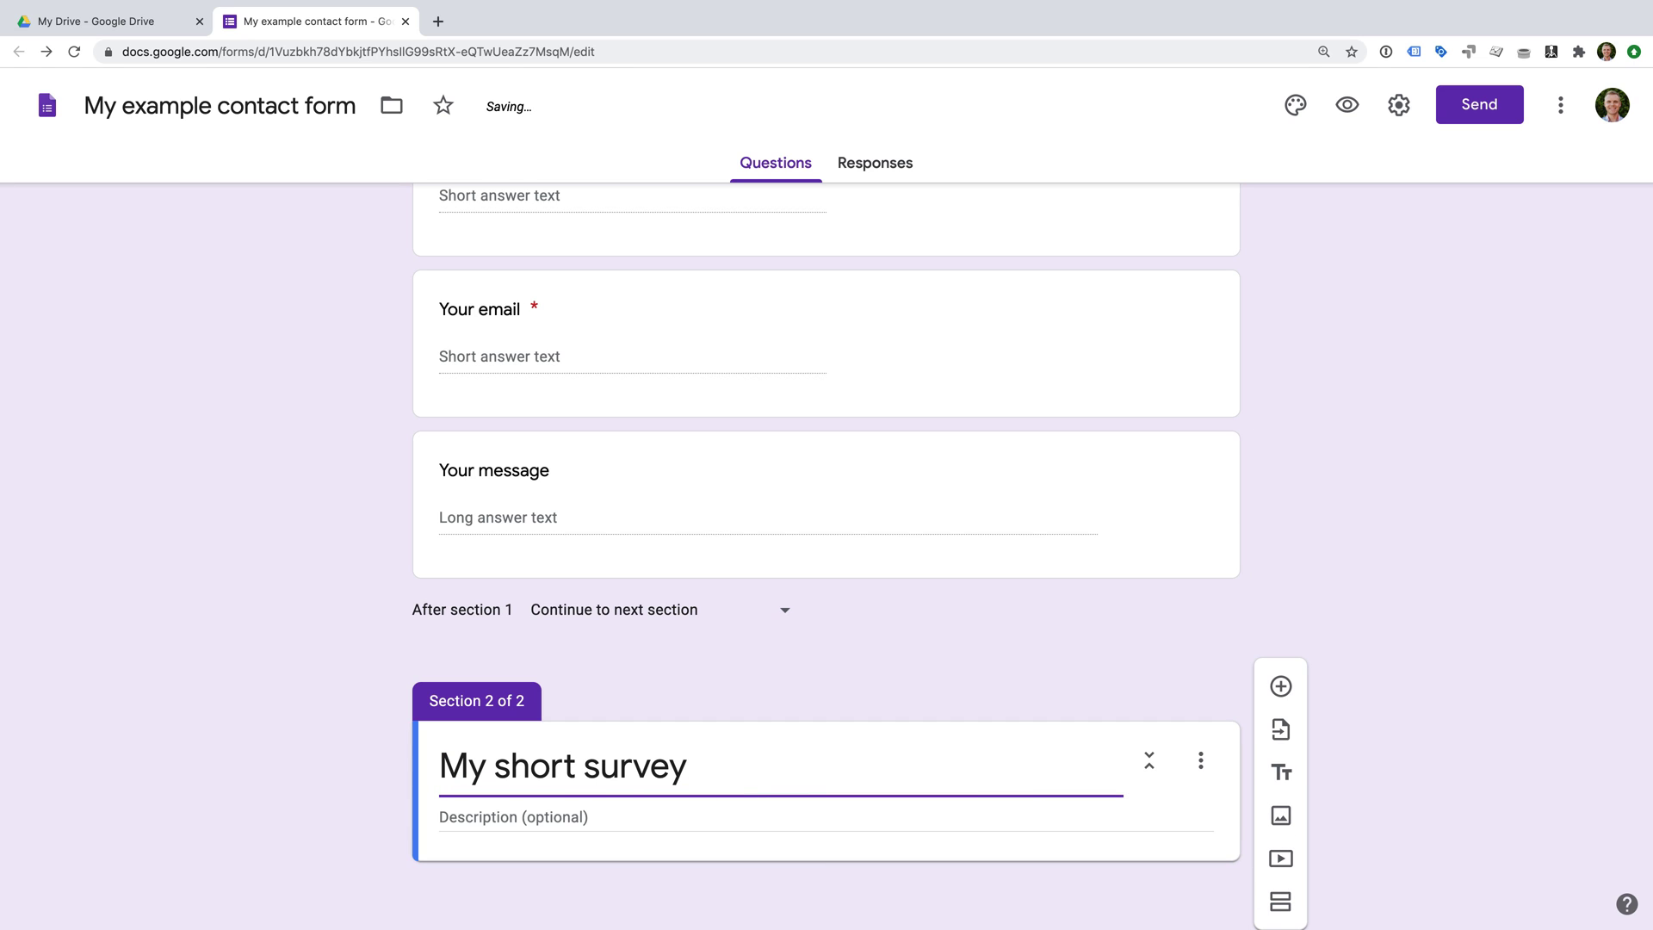
{"action": "left_click", "coordinate": [1281, 687]}
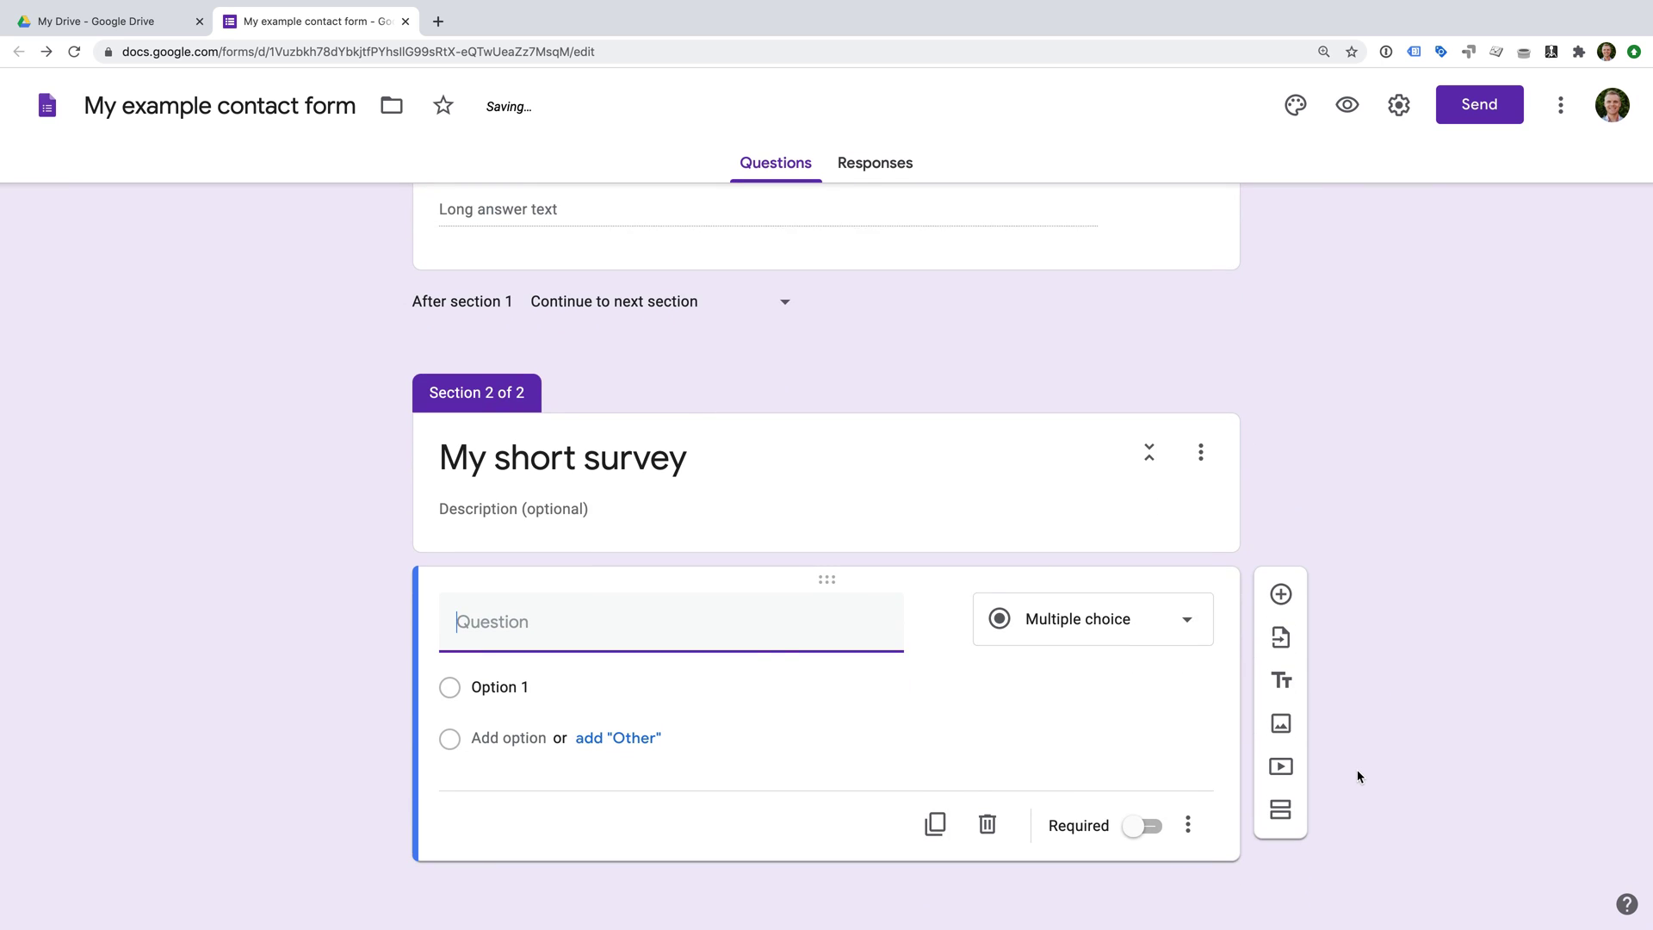
{"action": "left_click", "coordinate": [754, 650]}
{"action": "type", "text": "How "}
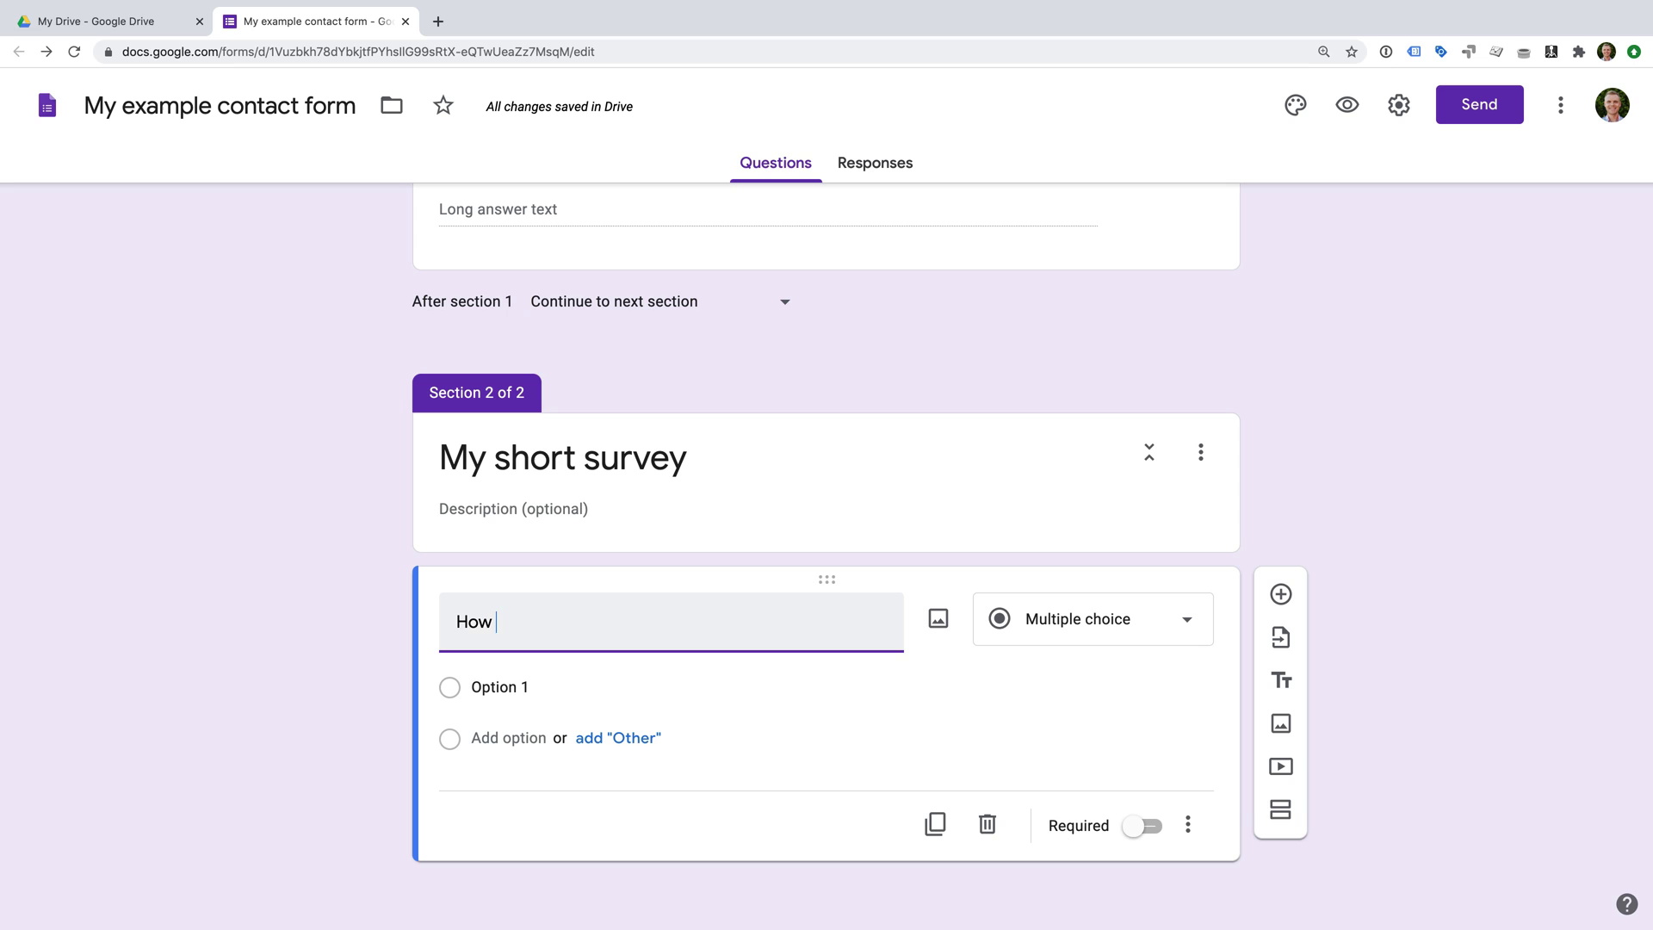
{"action": "type", "text": "did you find me?"}
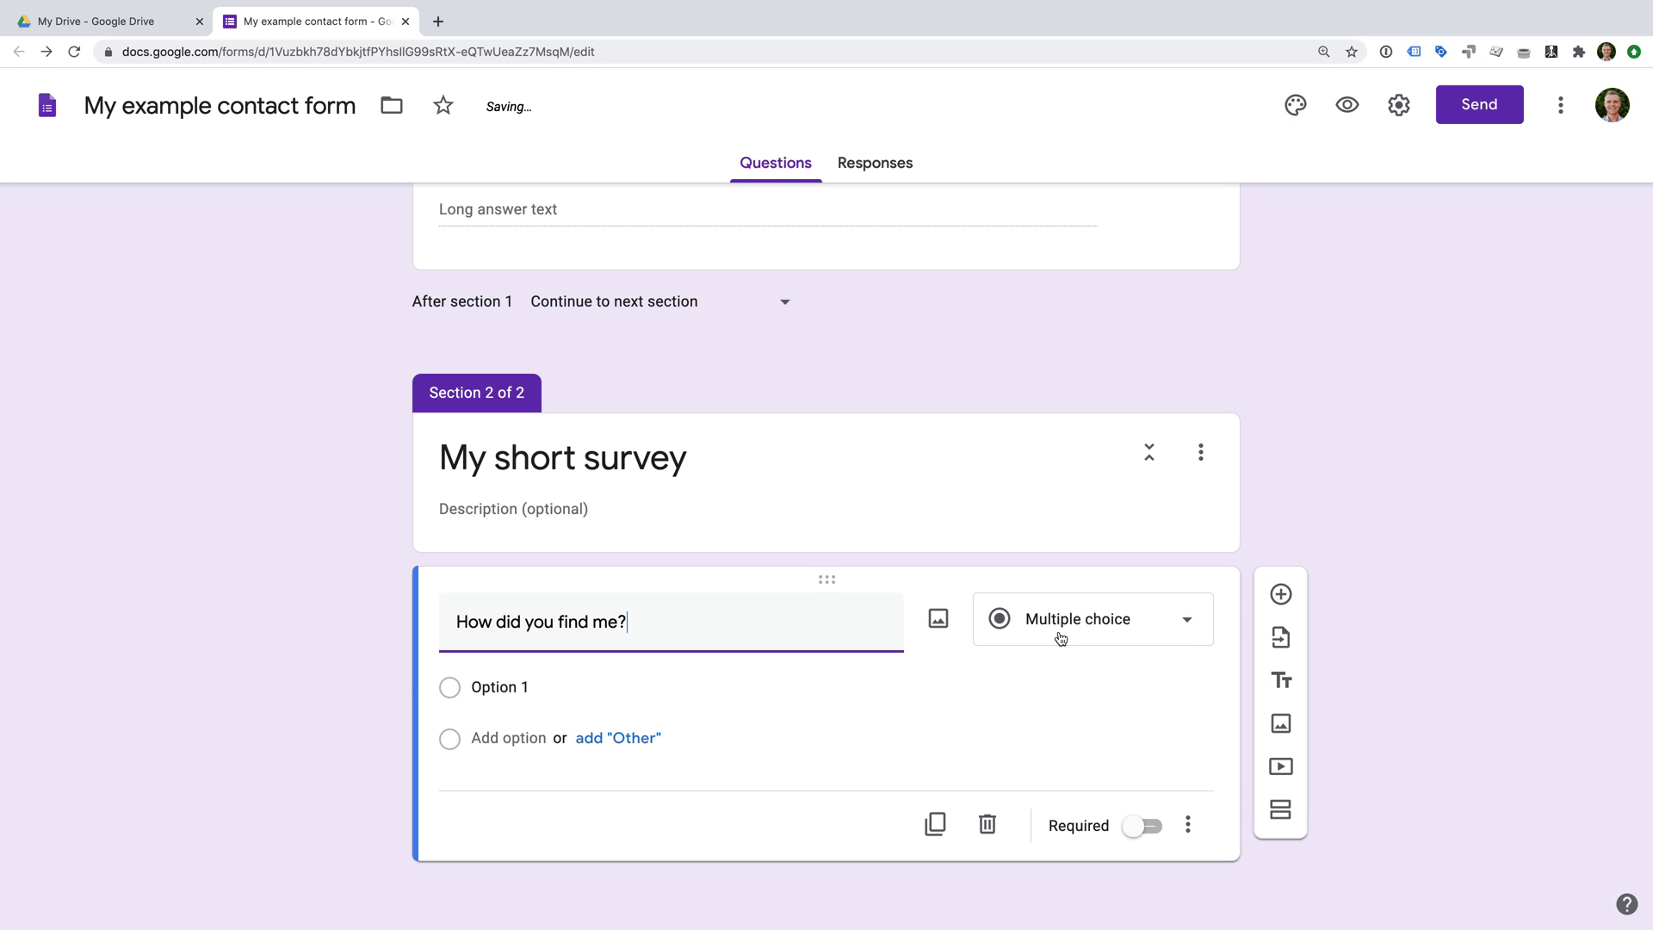
Give the question the choices Google, YouTube, Email and Other.
{"action": "left_click", "coordinate": [499, 686]}
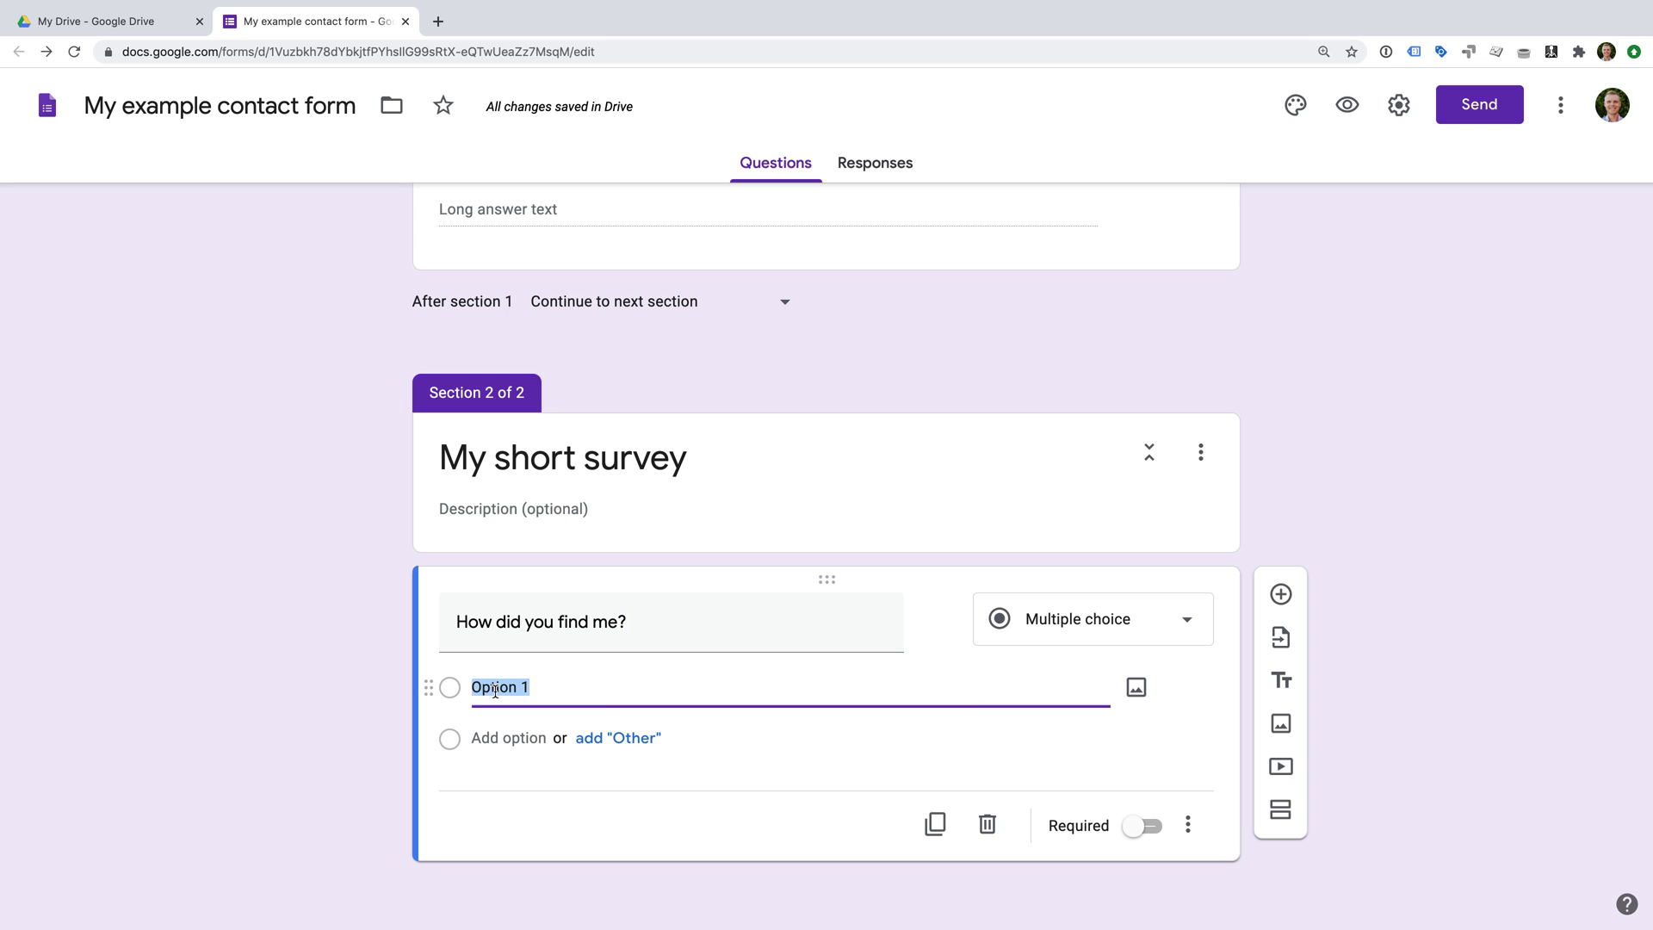
{"action": "type", "text": "Google"}
{"action": "left_click", "coordinate": [499, 738]}
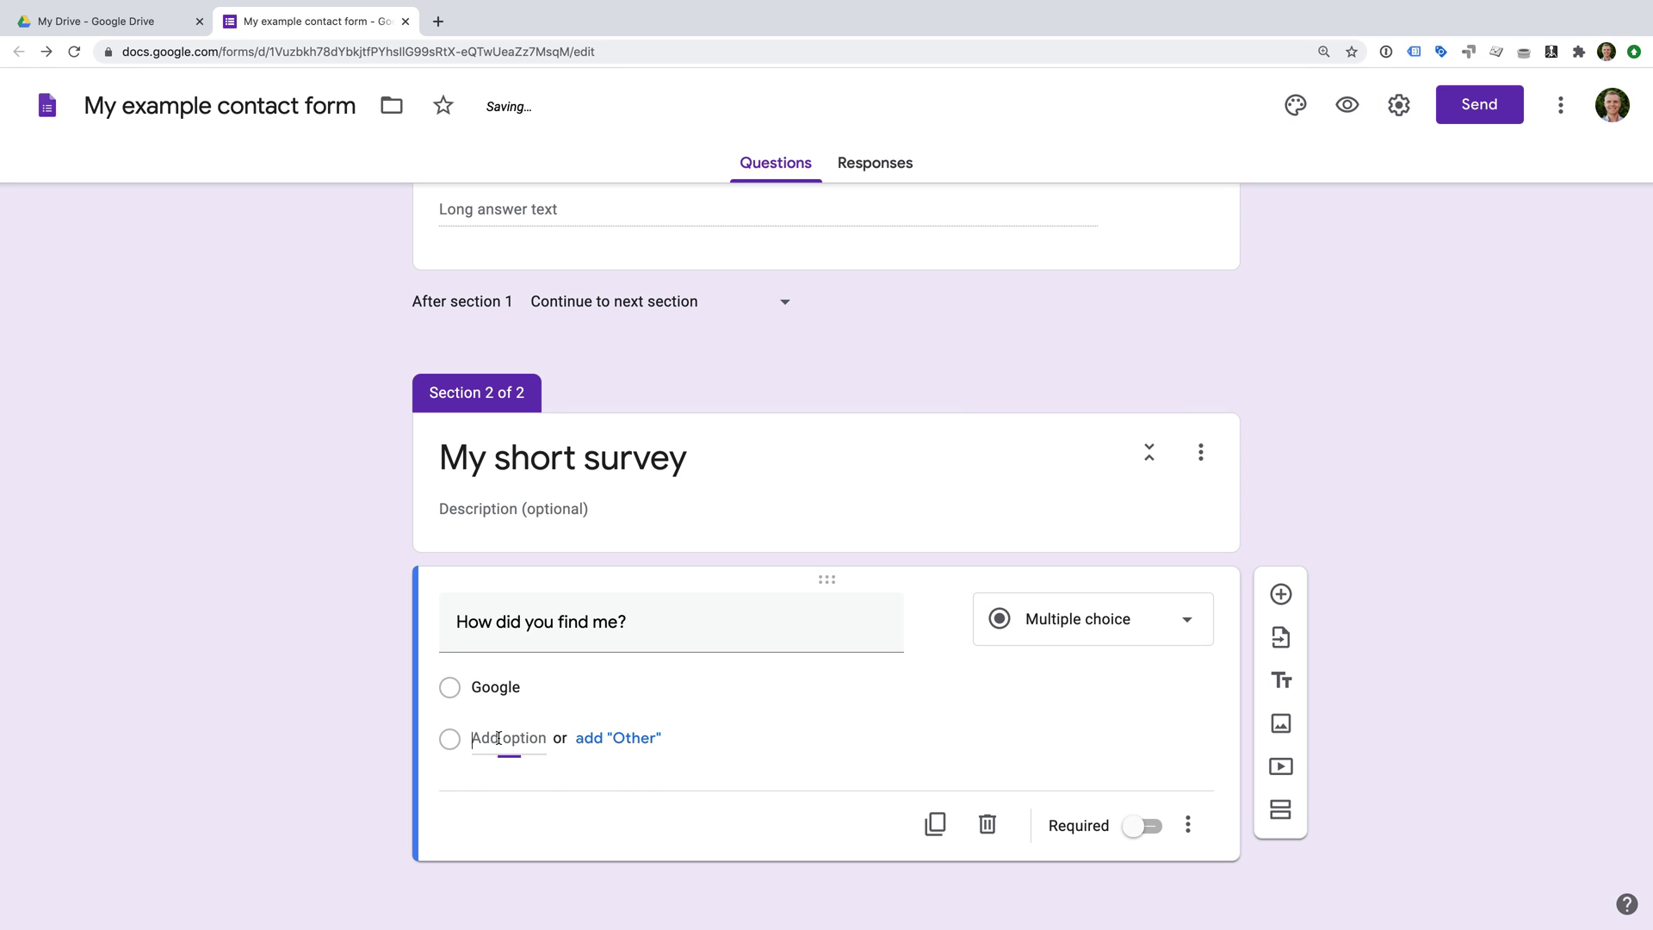
{"action": "type", "text": "YouTube"}
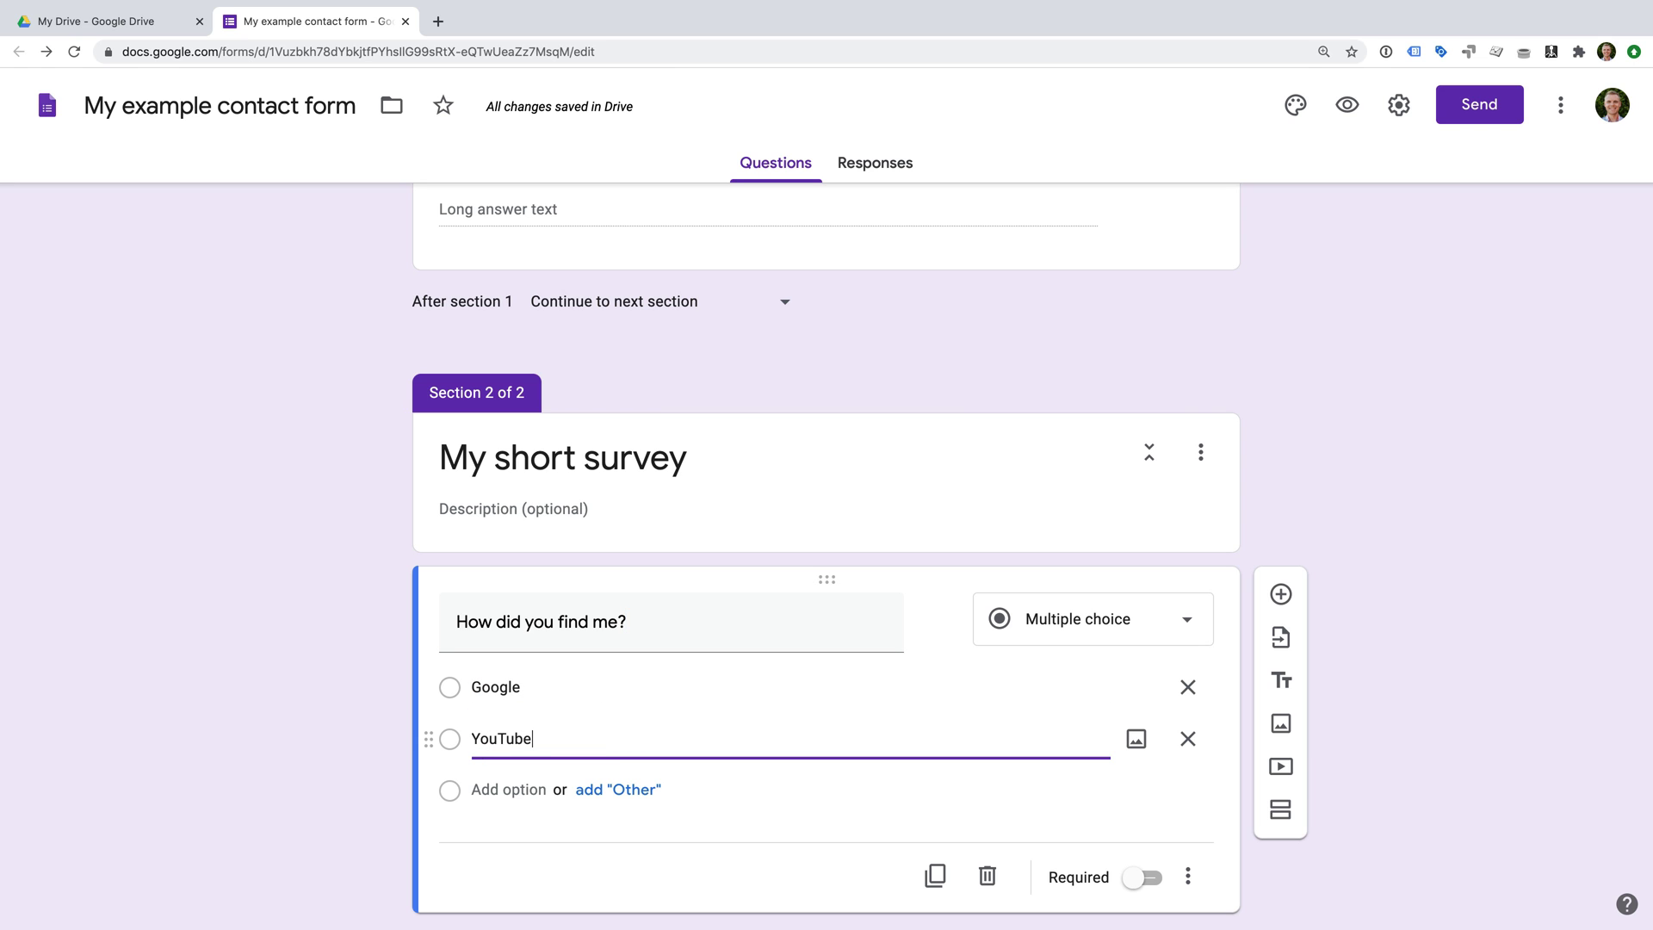
{"action": "left_click", "coordinate": [494, 790]}
{"action": "type", "text": "Email"}
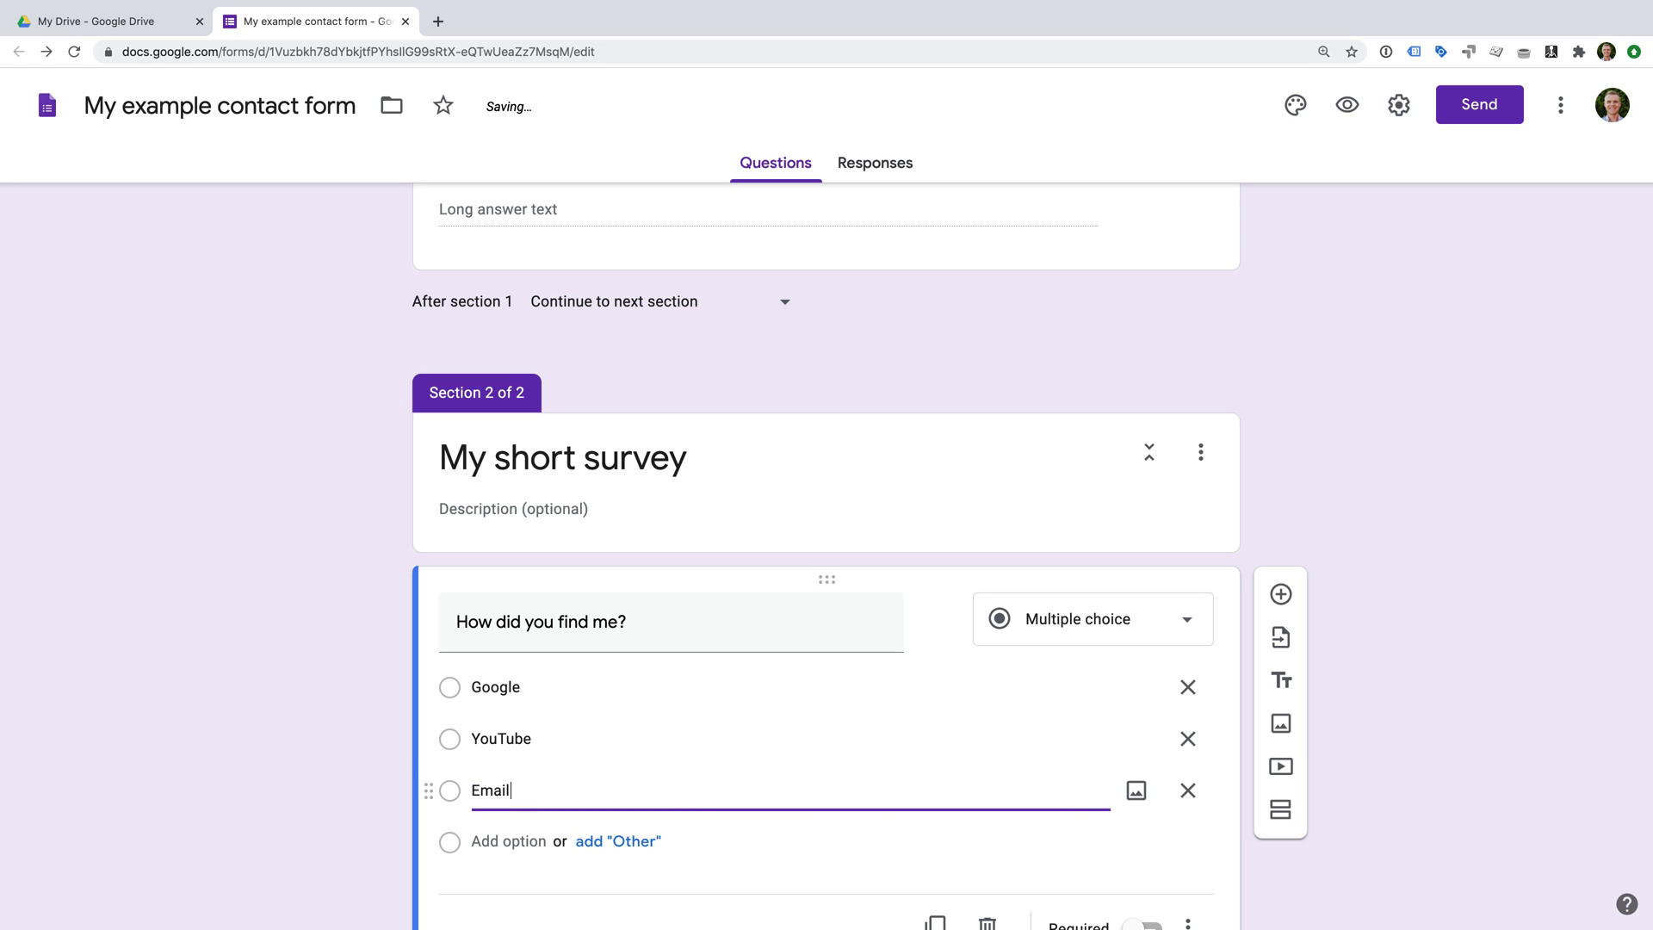
{"action": "left_click", "coordinate": [634, 846]}
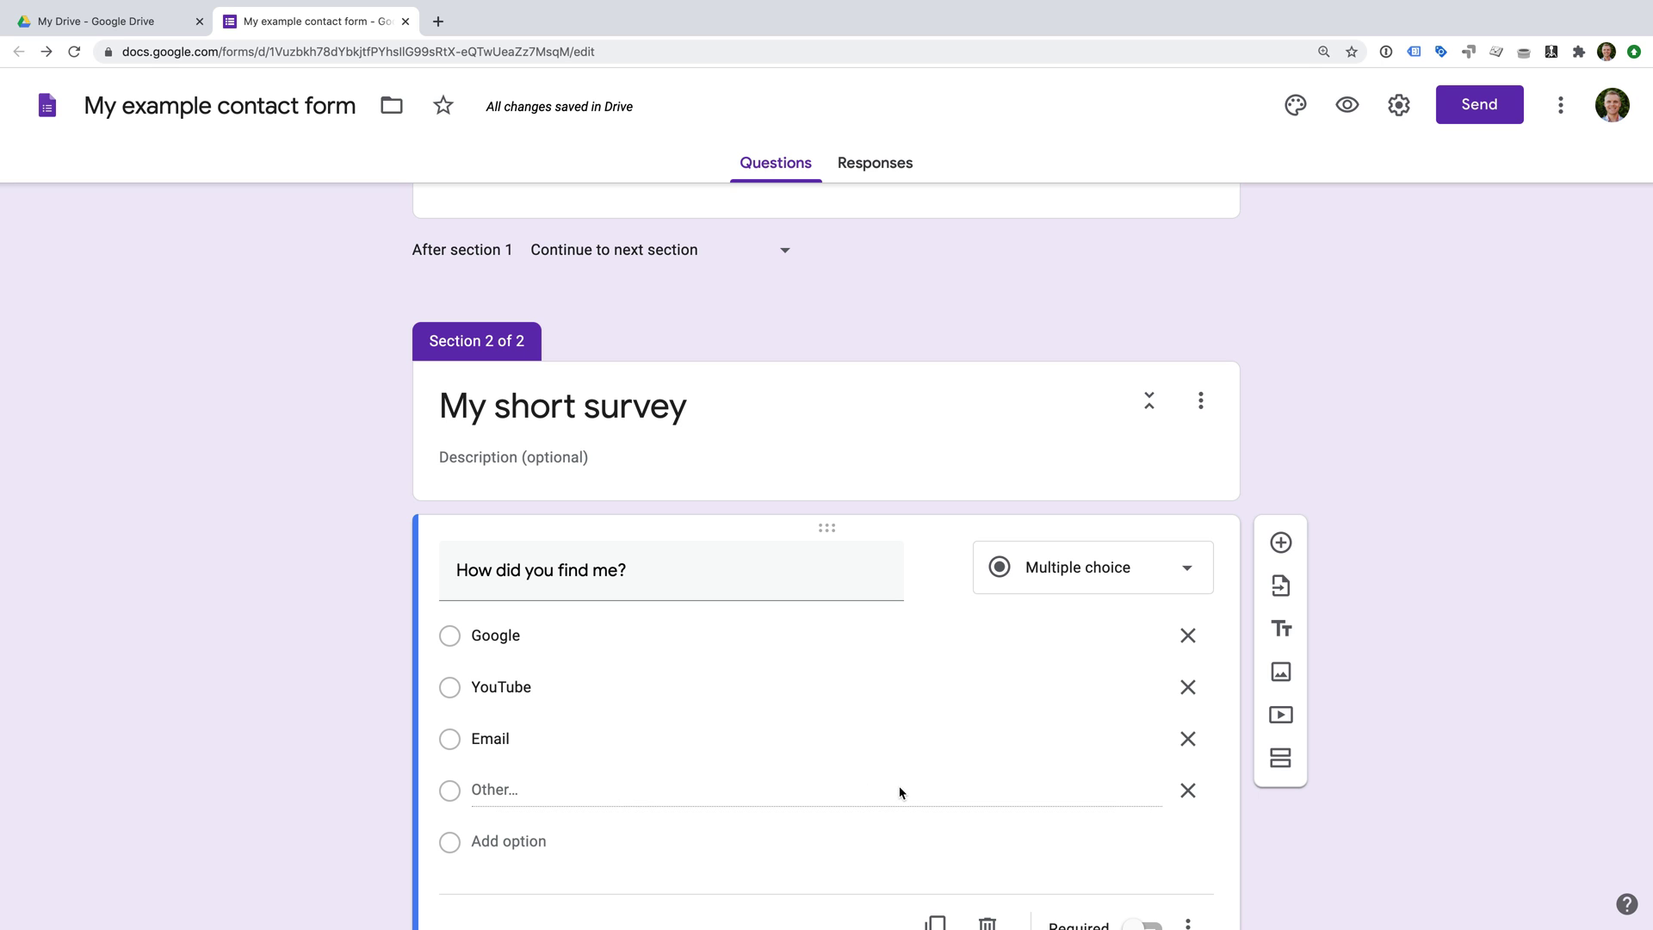
{"action": "scroll", "coordinate": [929, 825], "scroll_direction": "down", "scroll_amount": 2}
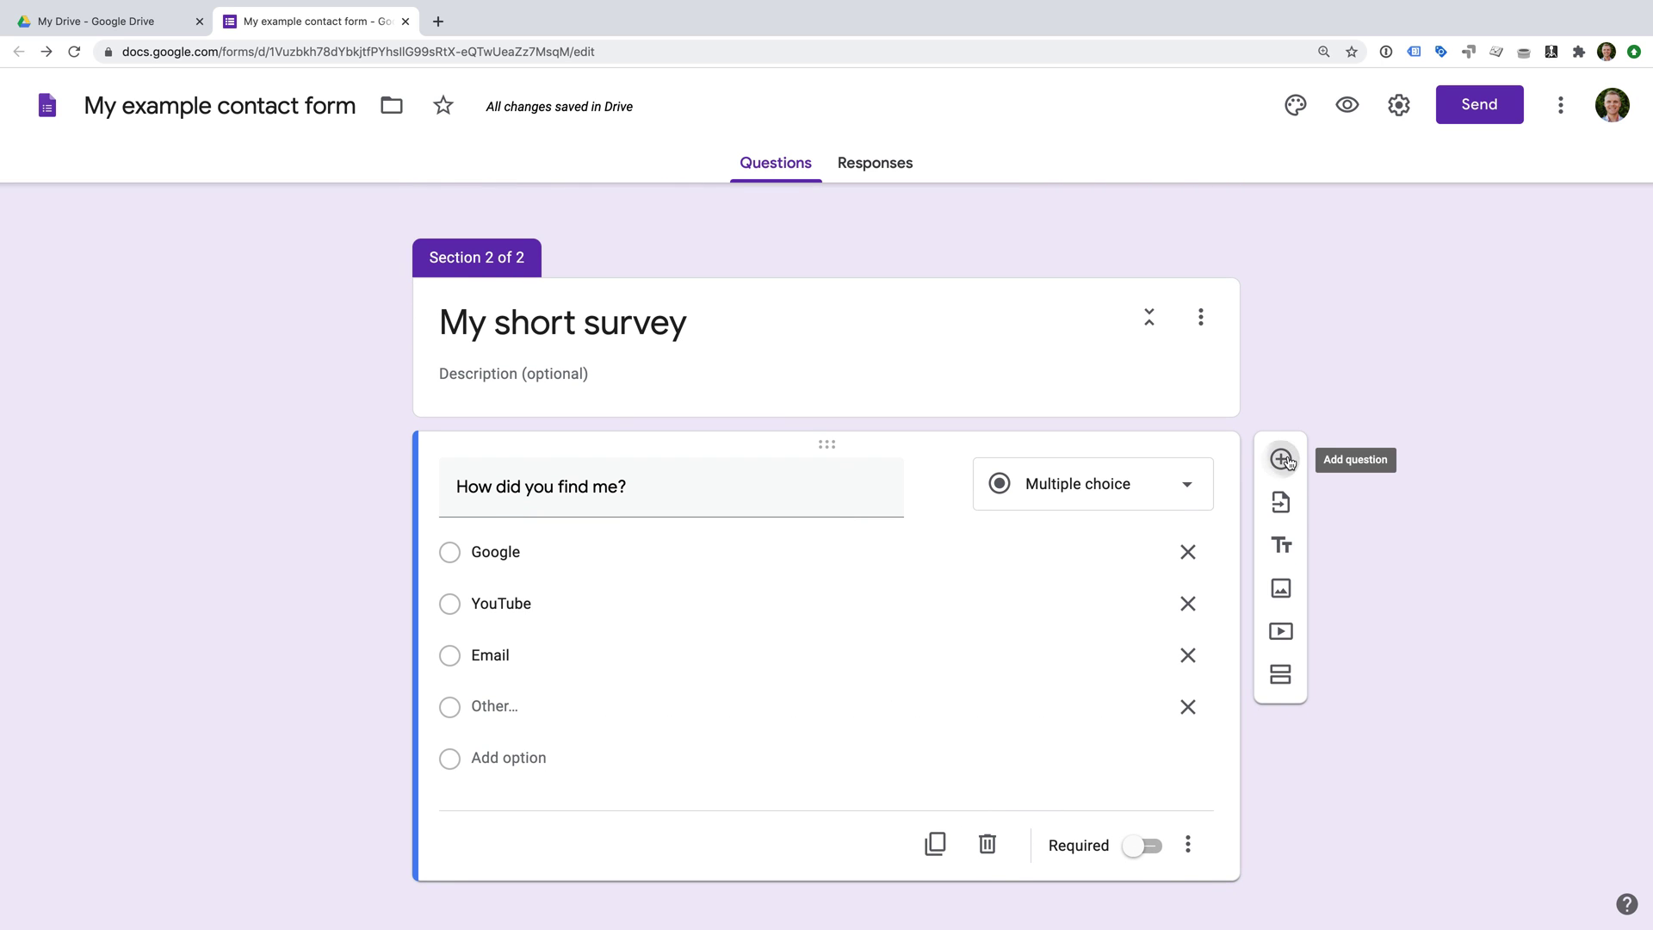
Add a linear-scale question 'Was it easy to find my website?' with ends 'Strongly disagree' and 'Strongly agree'.
{"action": "left_click", "coordinate": [1280, 458]}
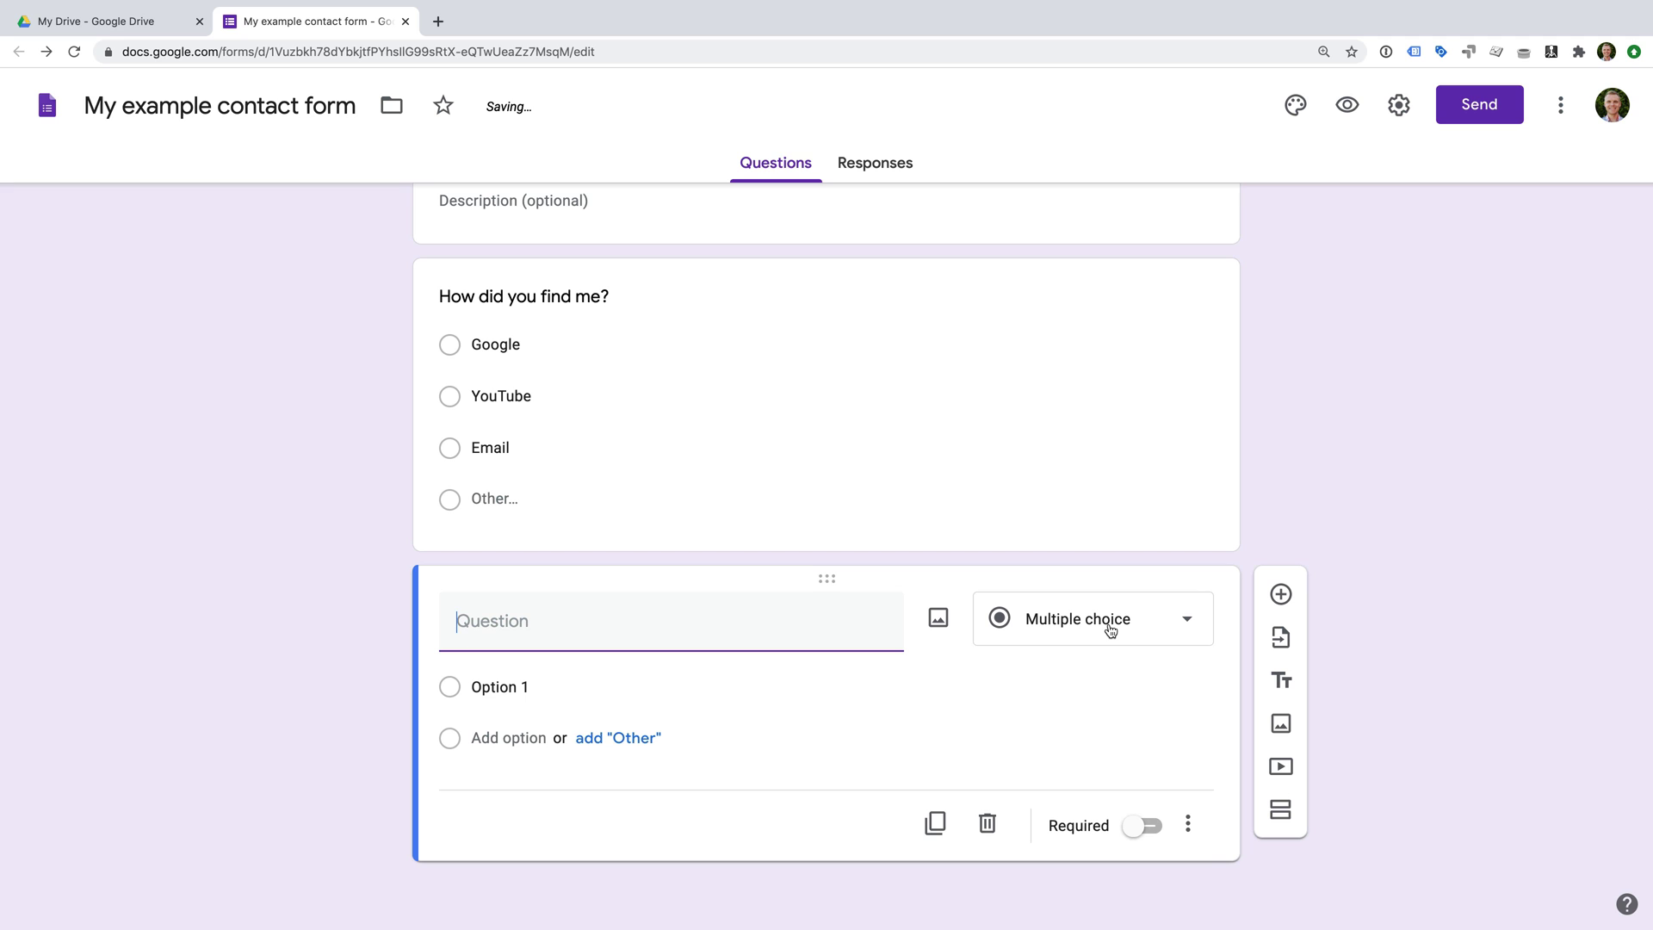
{"action": "left_click", "coordinate": [1110, 629]}
{"action": "left_click", "coordinate": [1167, 652]}
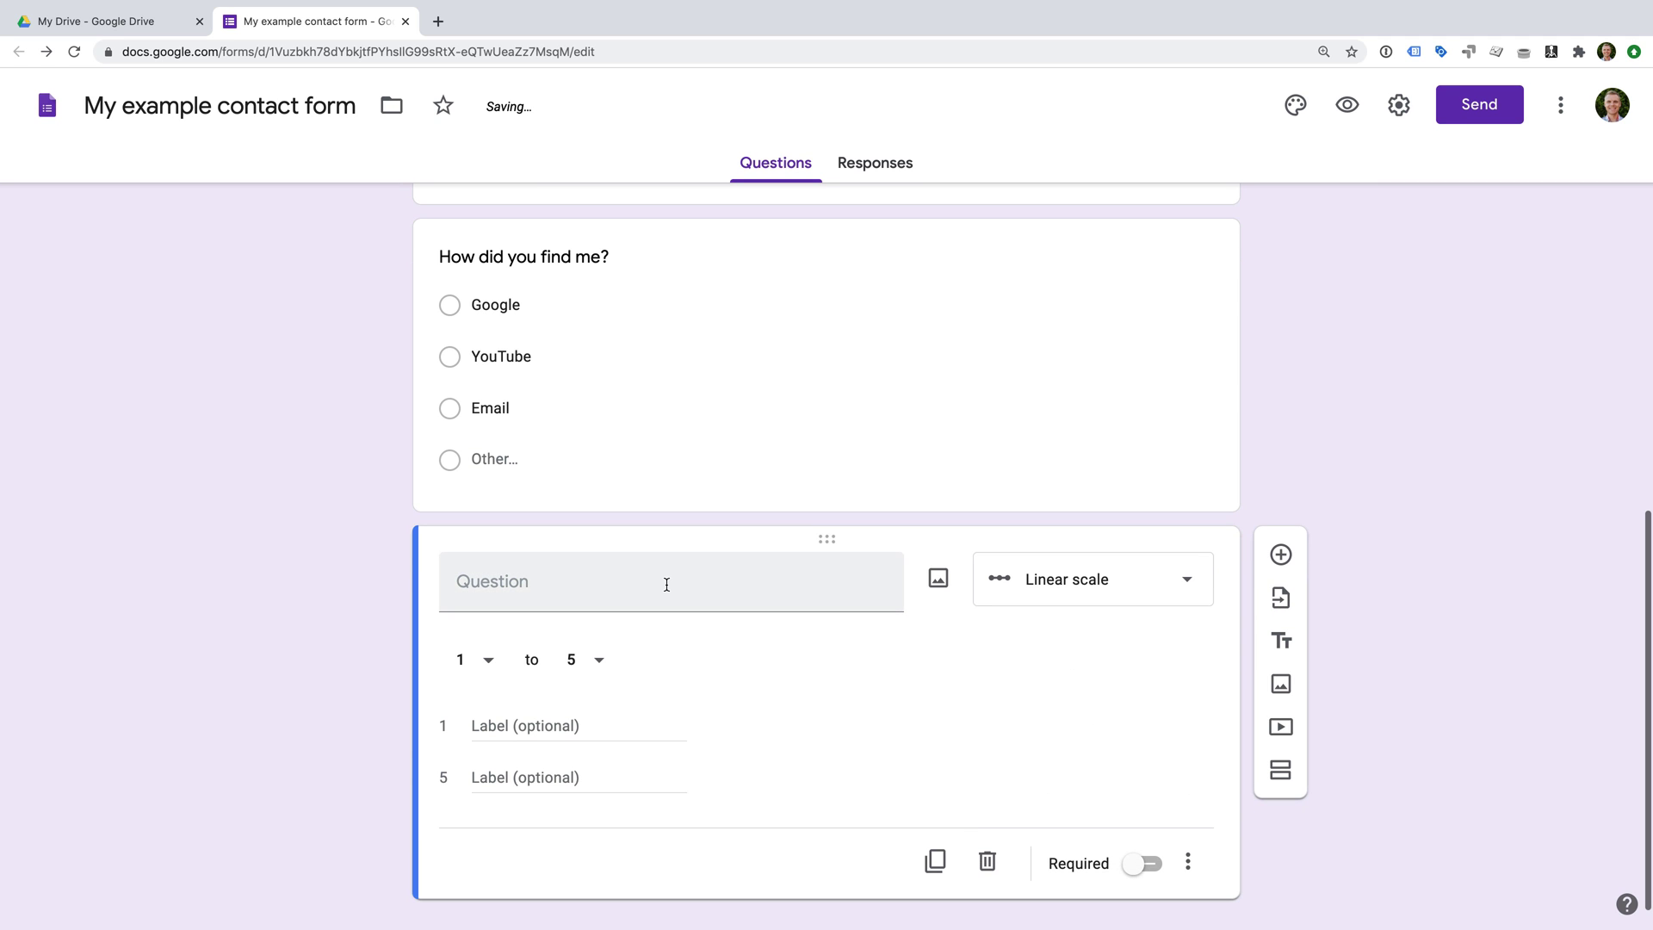
{"action": "left_click", "coordinate": [666, 585]}
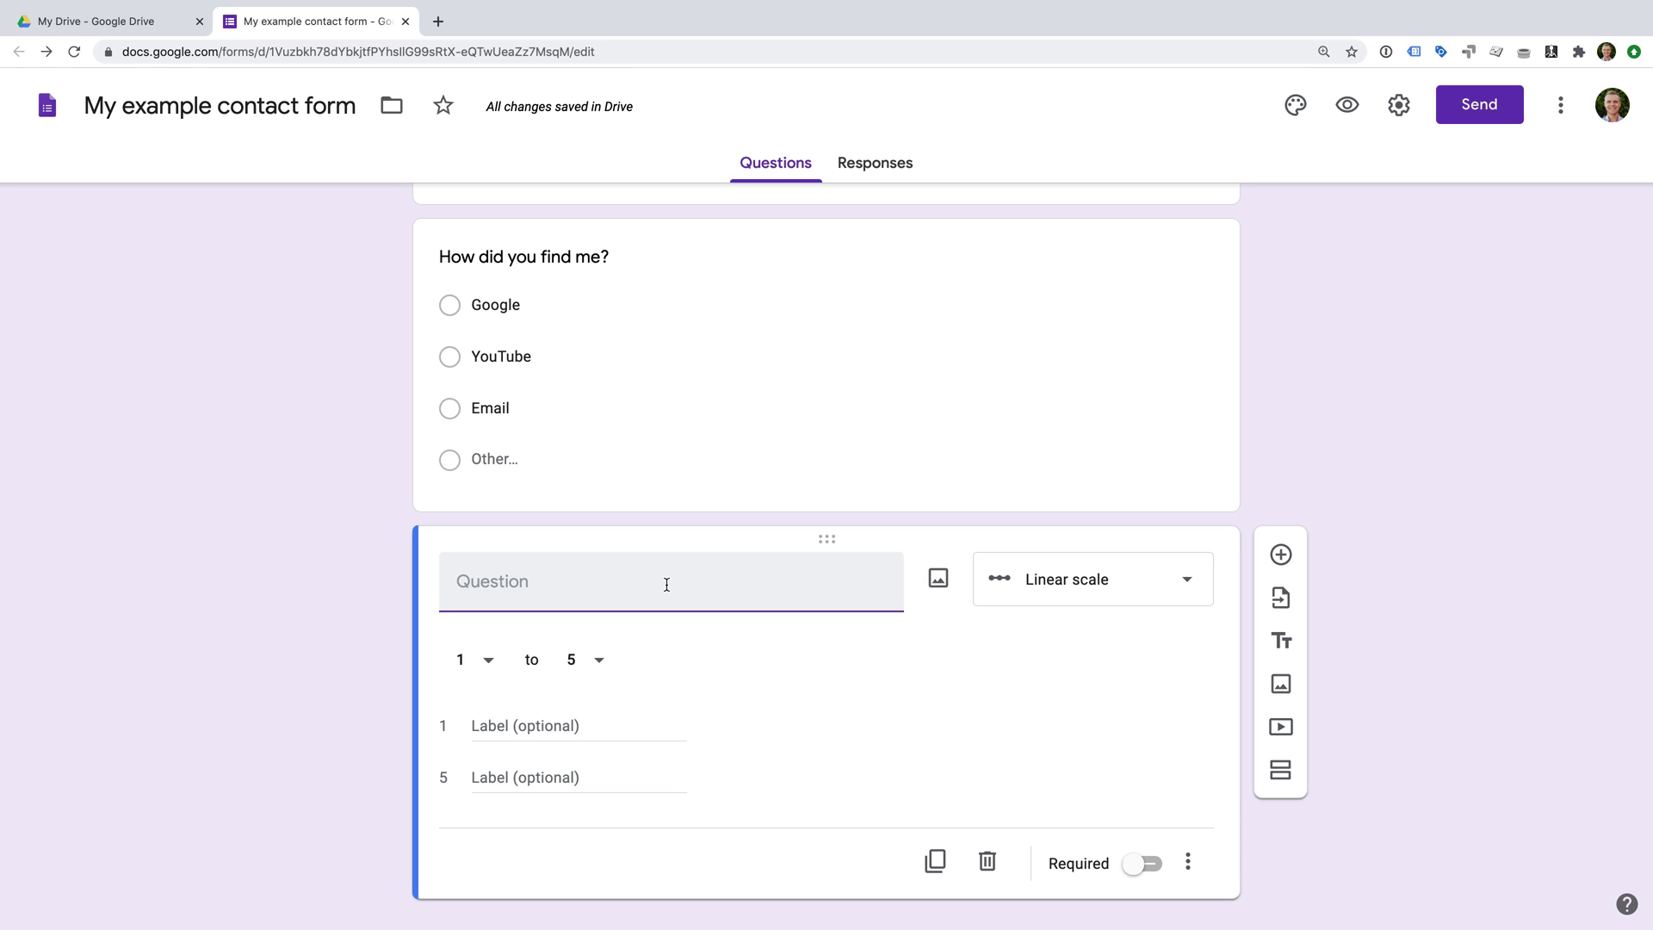
{"action": "type", "text": "Was it easy to find my website?"}
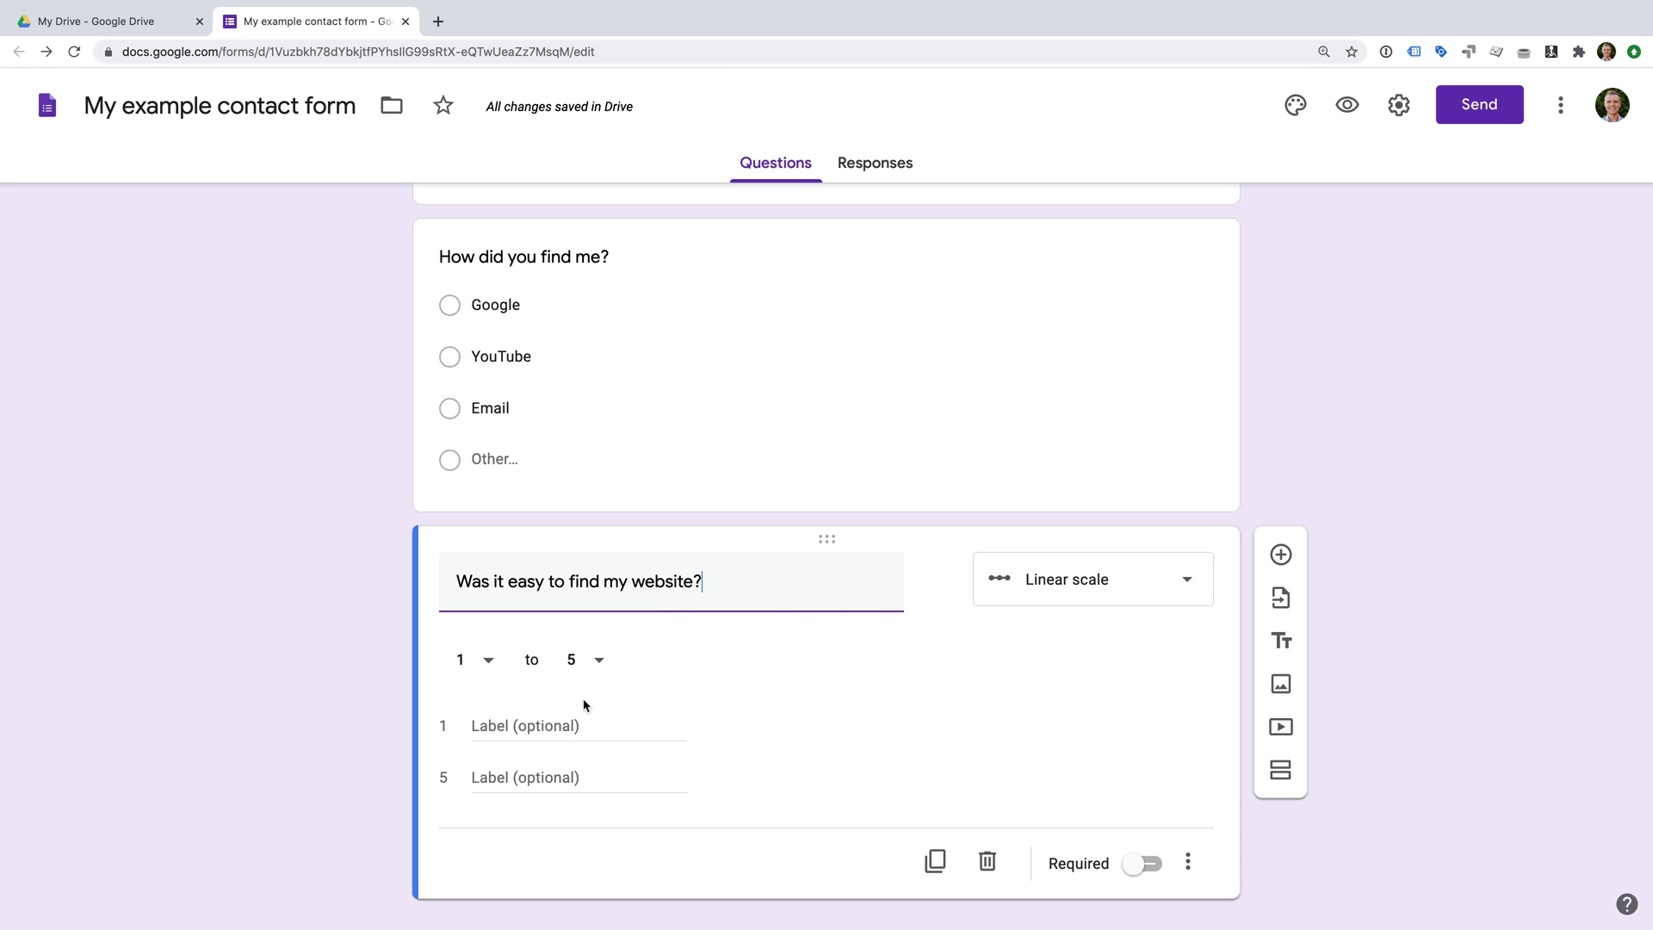
{"action": "left_click", "coordinate": [566, 727]}
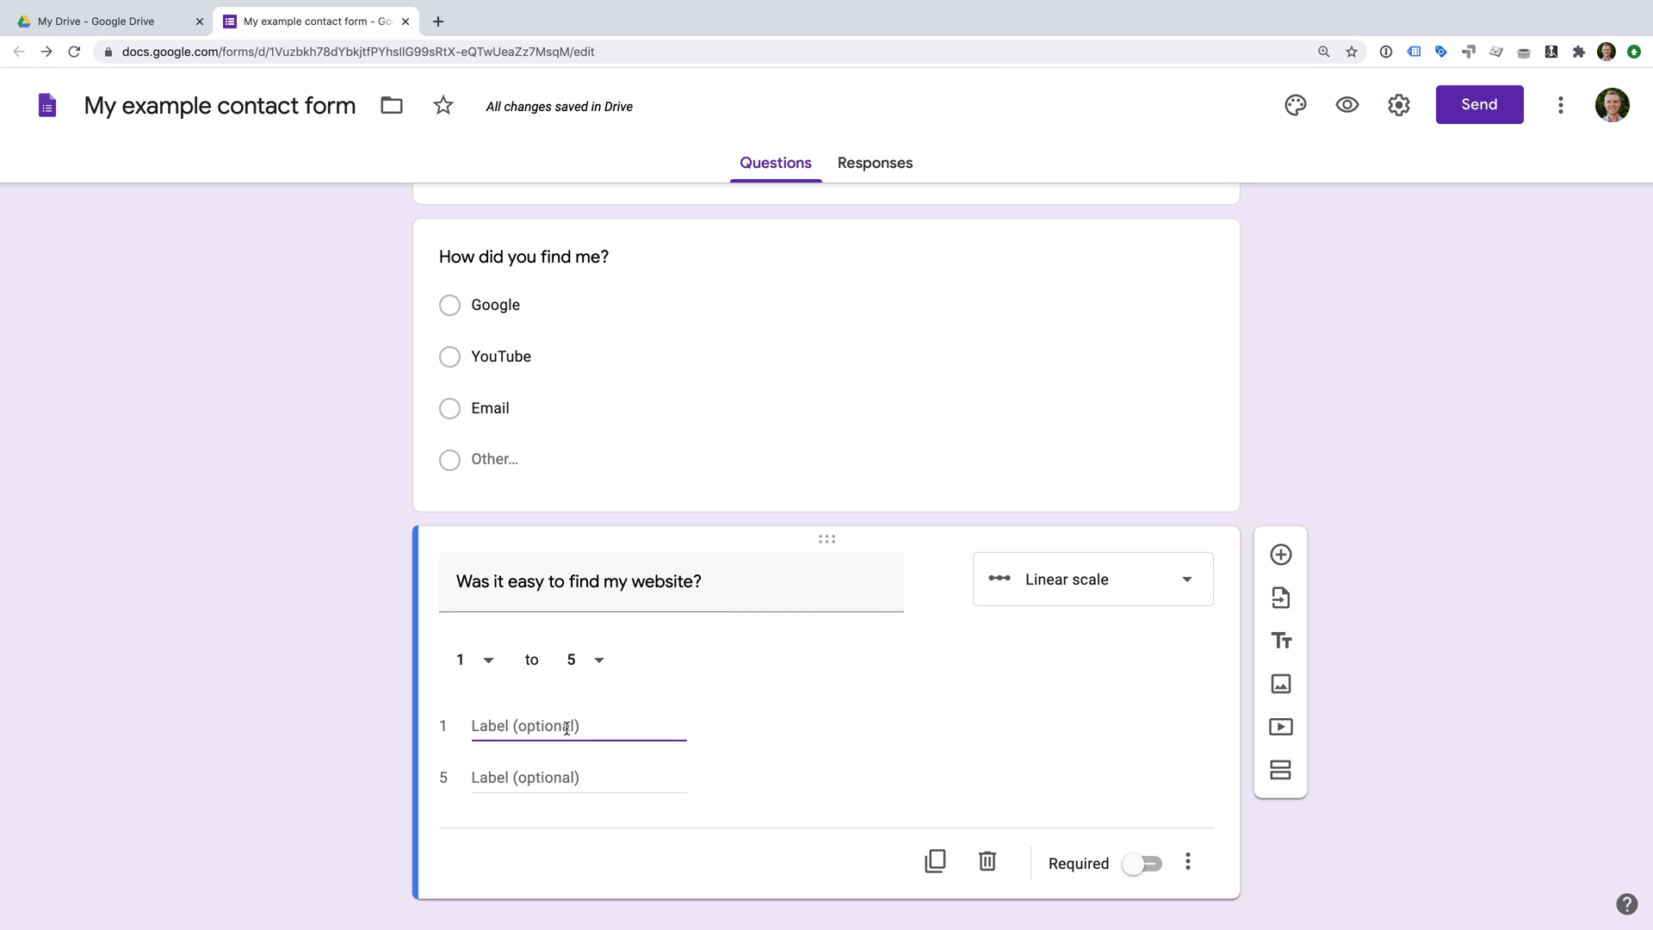
{"action": "type", "text": "Strongly disagre"}
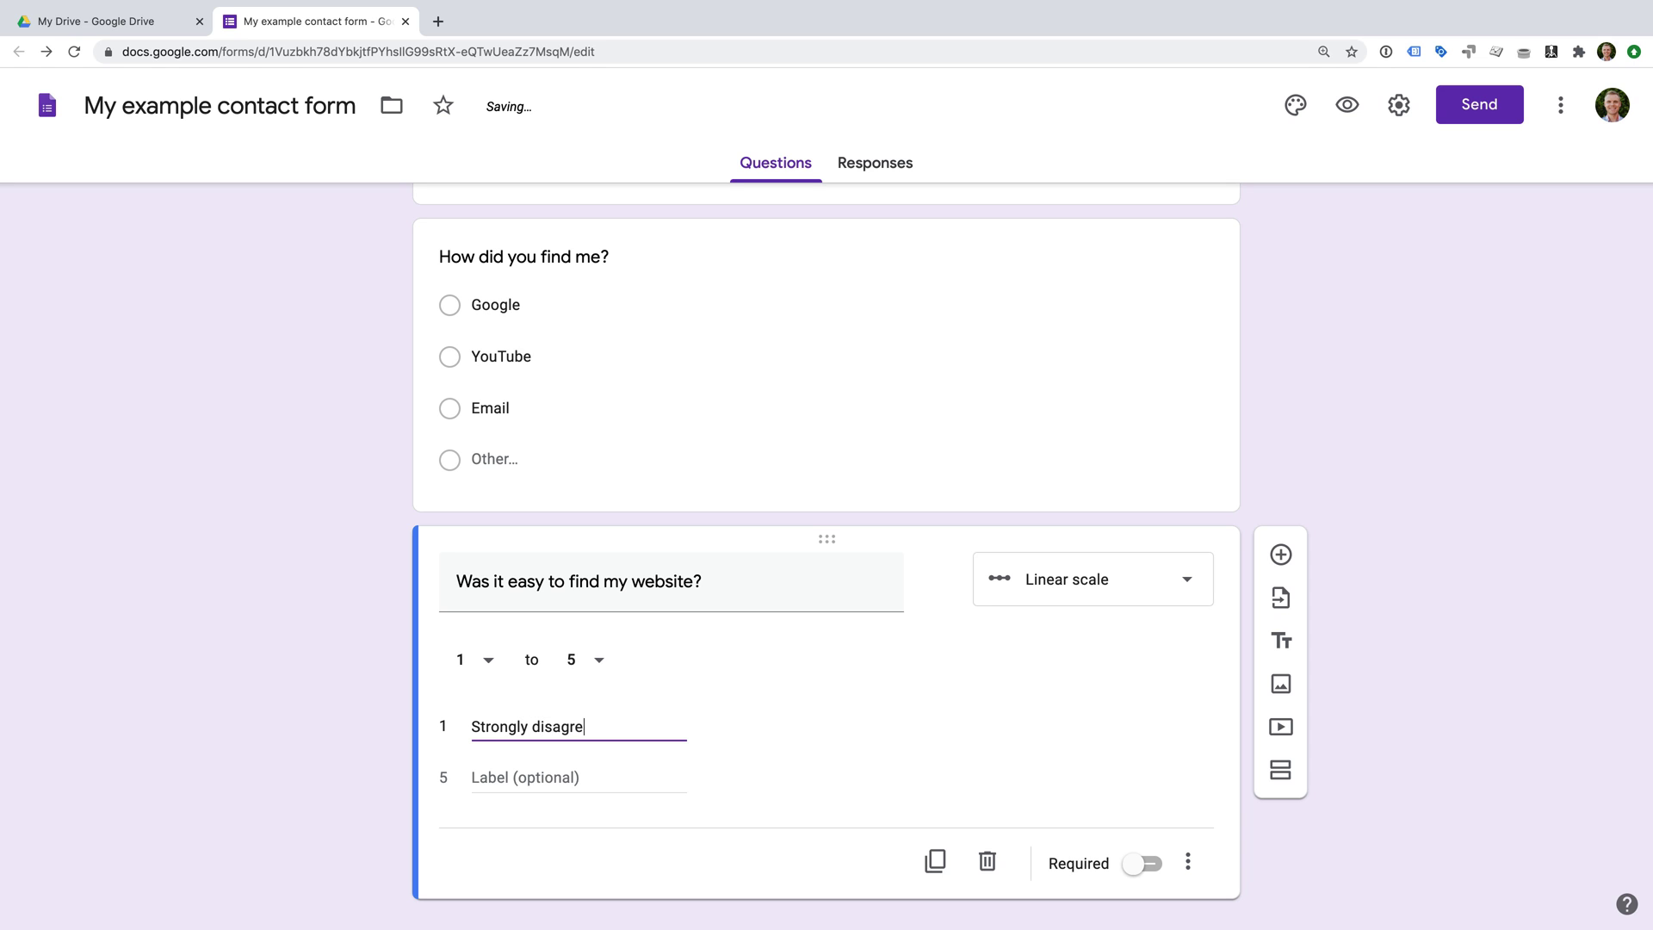
{"action": "type", "text": "e"}
{"action": "key", "text": "Tab"}
{"action": "type", "text": "Strongly ag"}
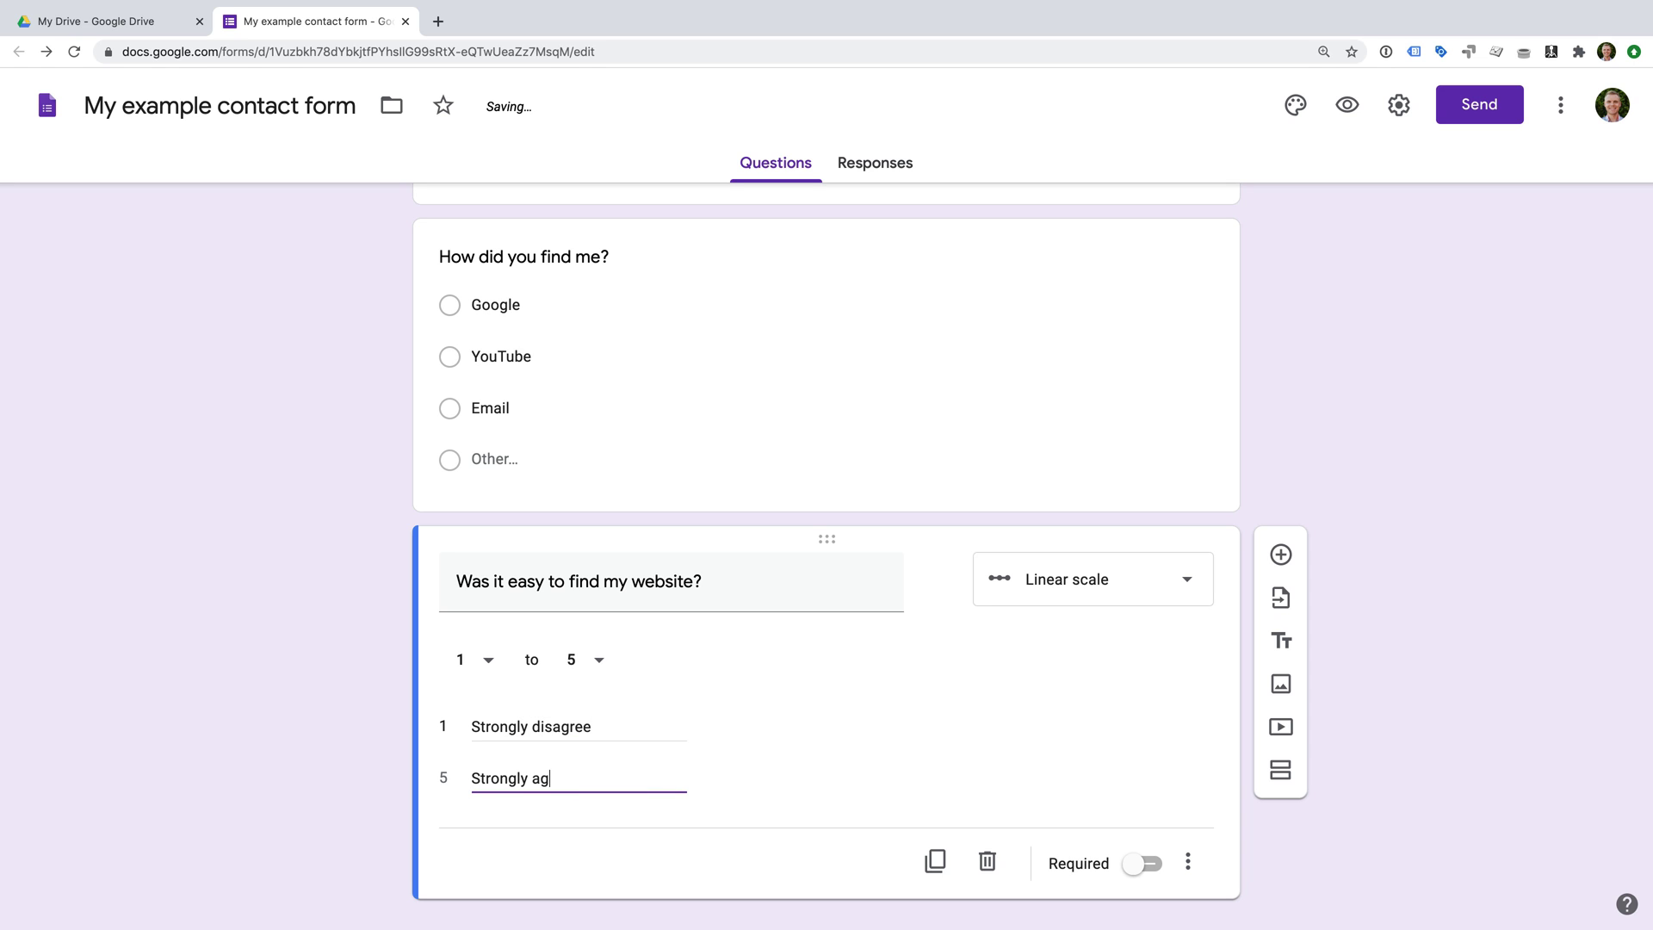
{"action": "type", "text": "ree"}
Tick Show progress bar in the Presentation settings and save.
{"action": "left_click", "coordinate": [1399, 107]}
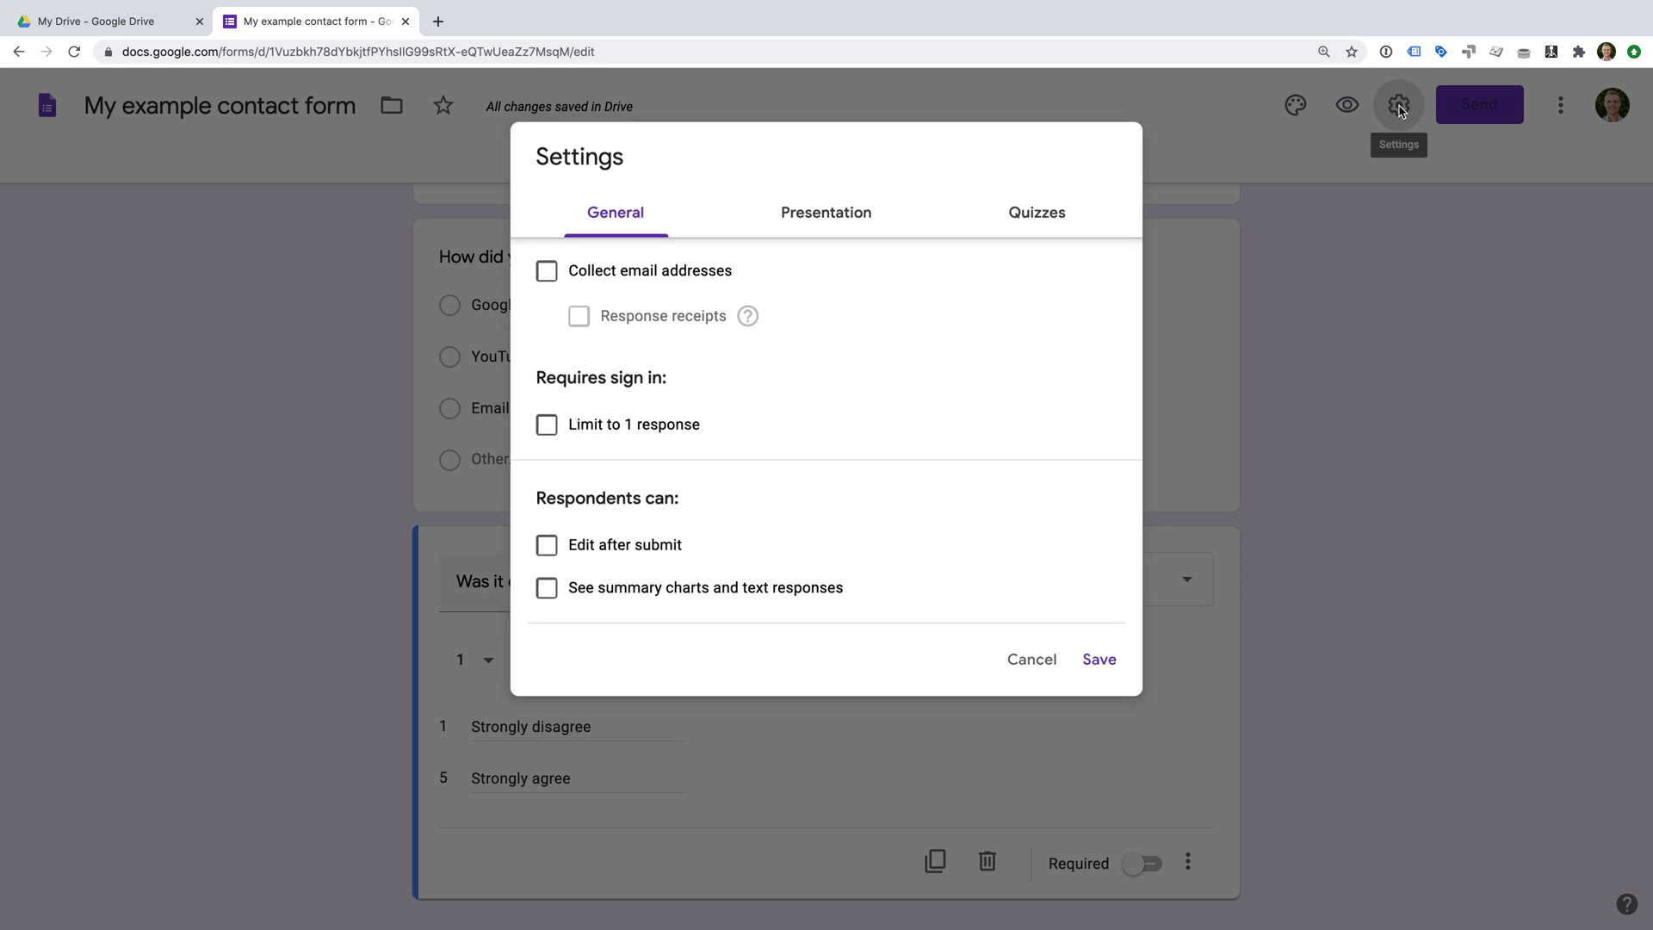
{"action": "left_click", "coordinate": [853, 219]}
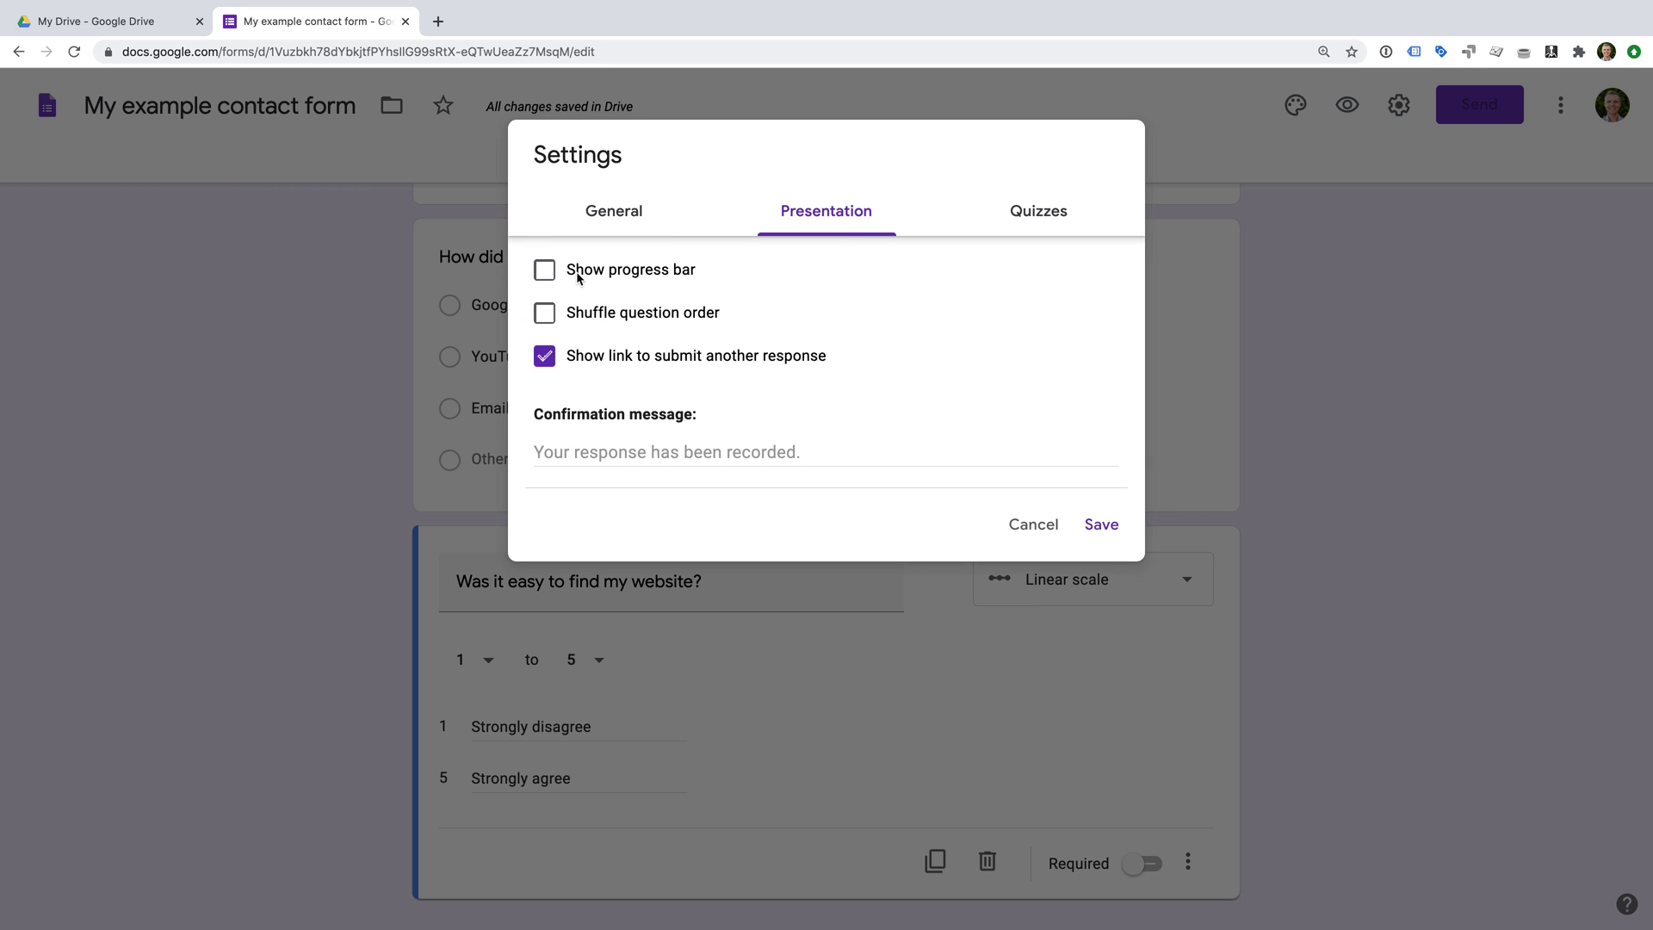
{"action": "left_click", "coordinate": [545, 275]}
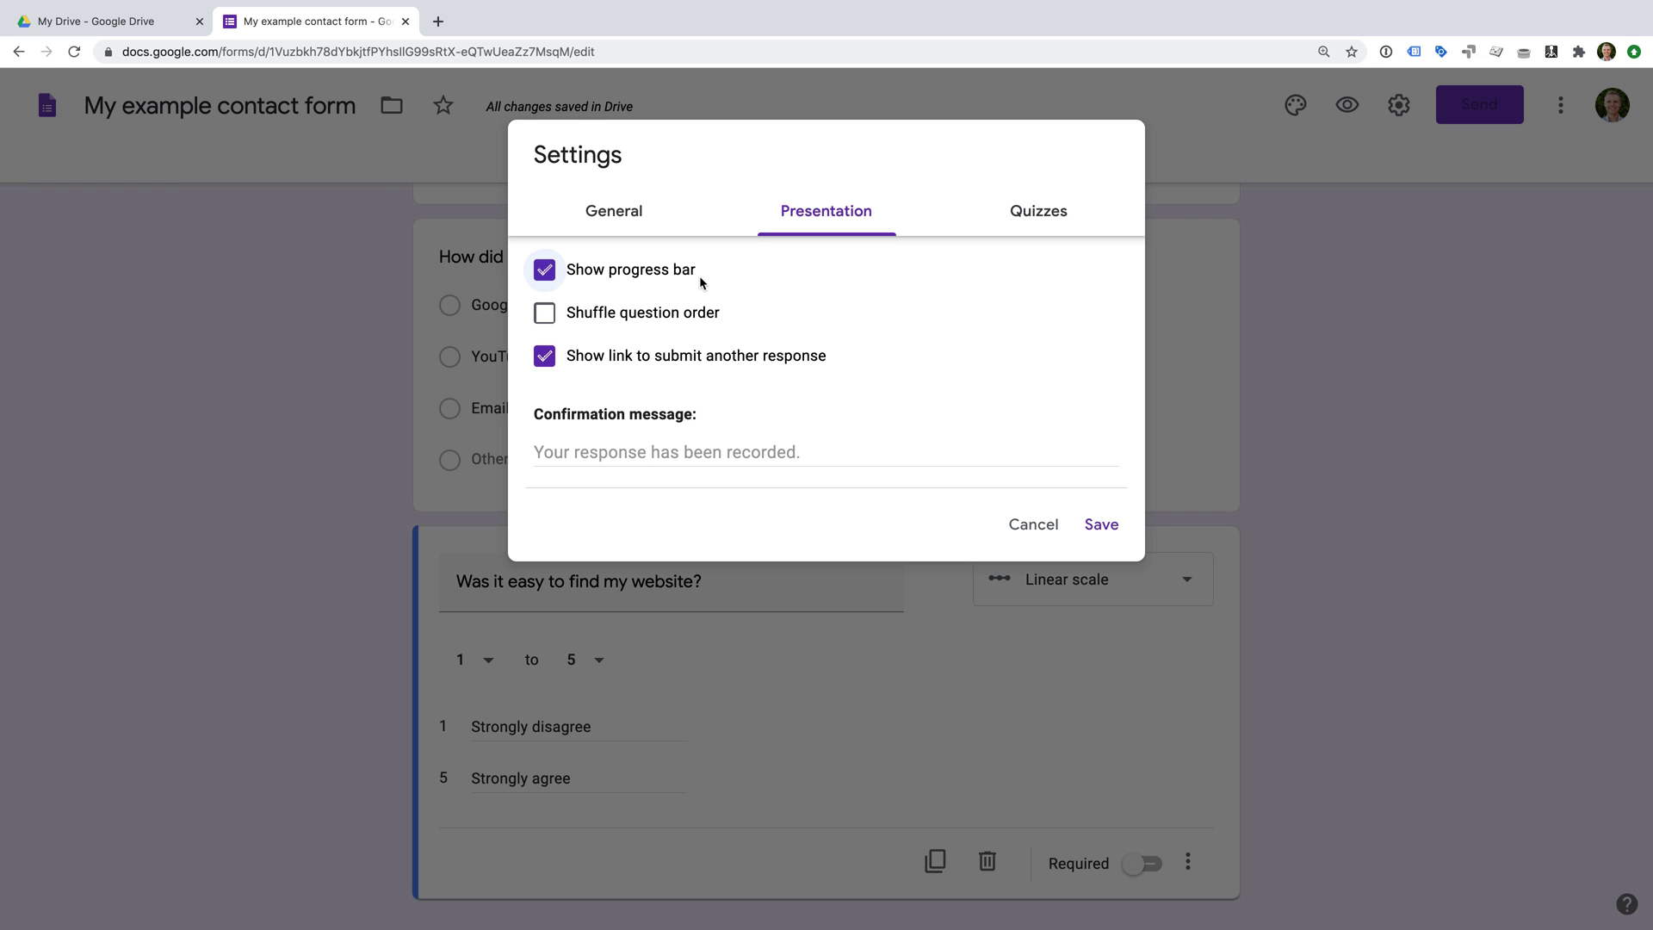
{"action": "left_click", "coordinate": [1095, 525]}
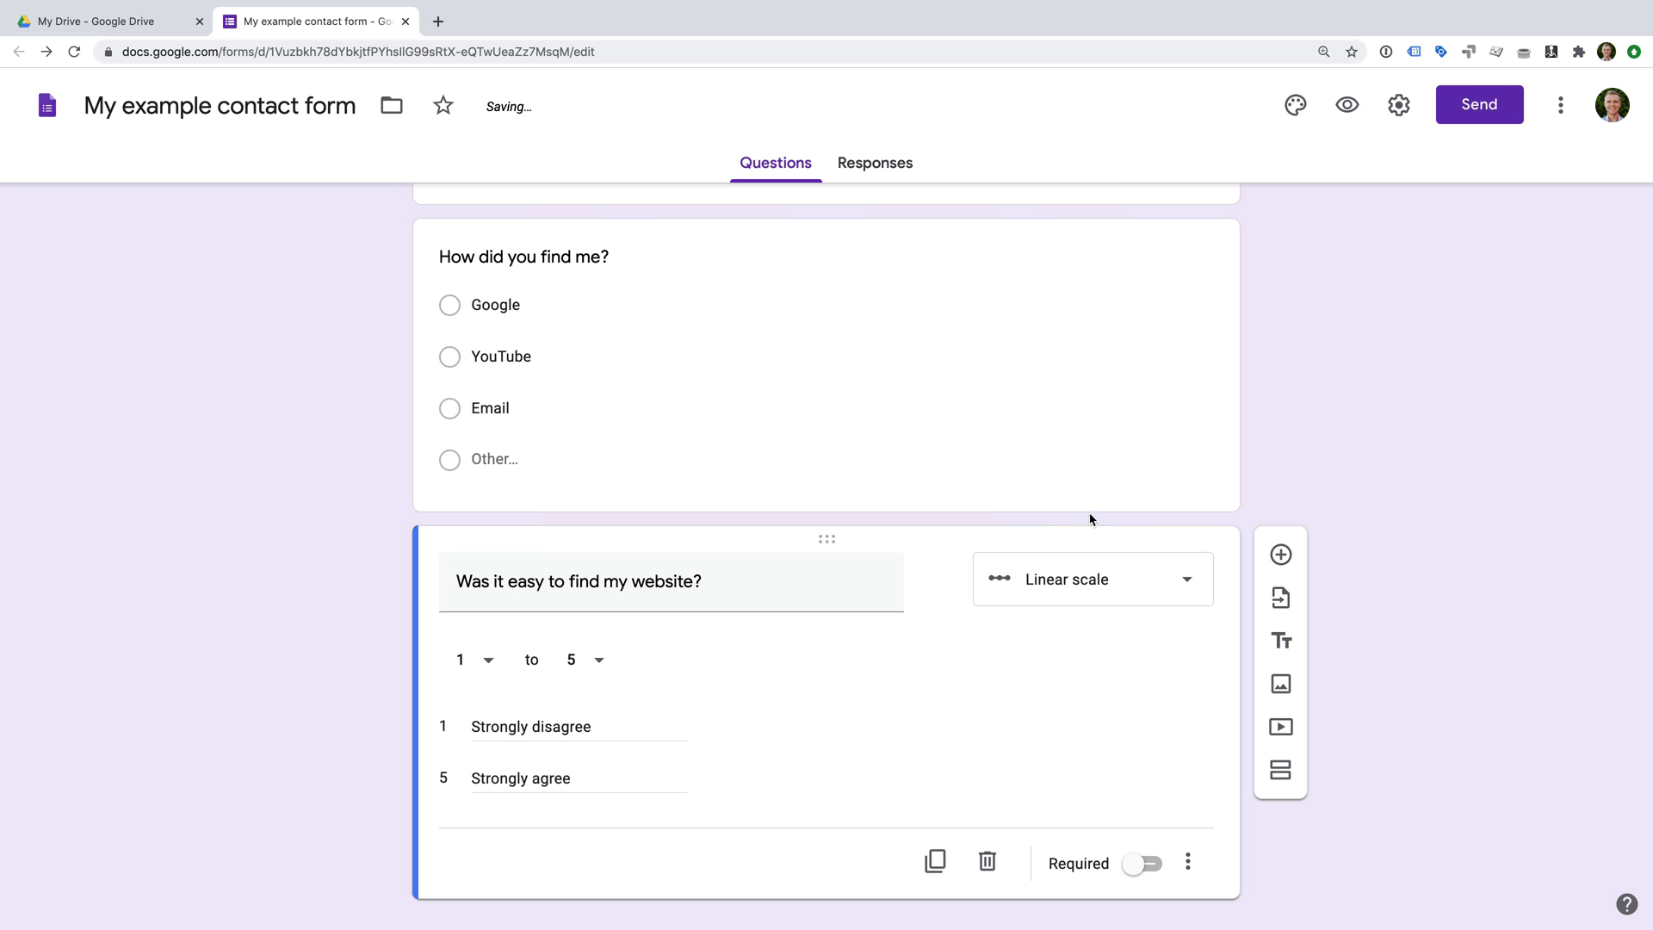
Open the live form and enter a test name, an email address and the message 'Hello!'.
{"action": "left_click", "coordinate": [1345, 105]}
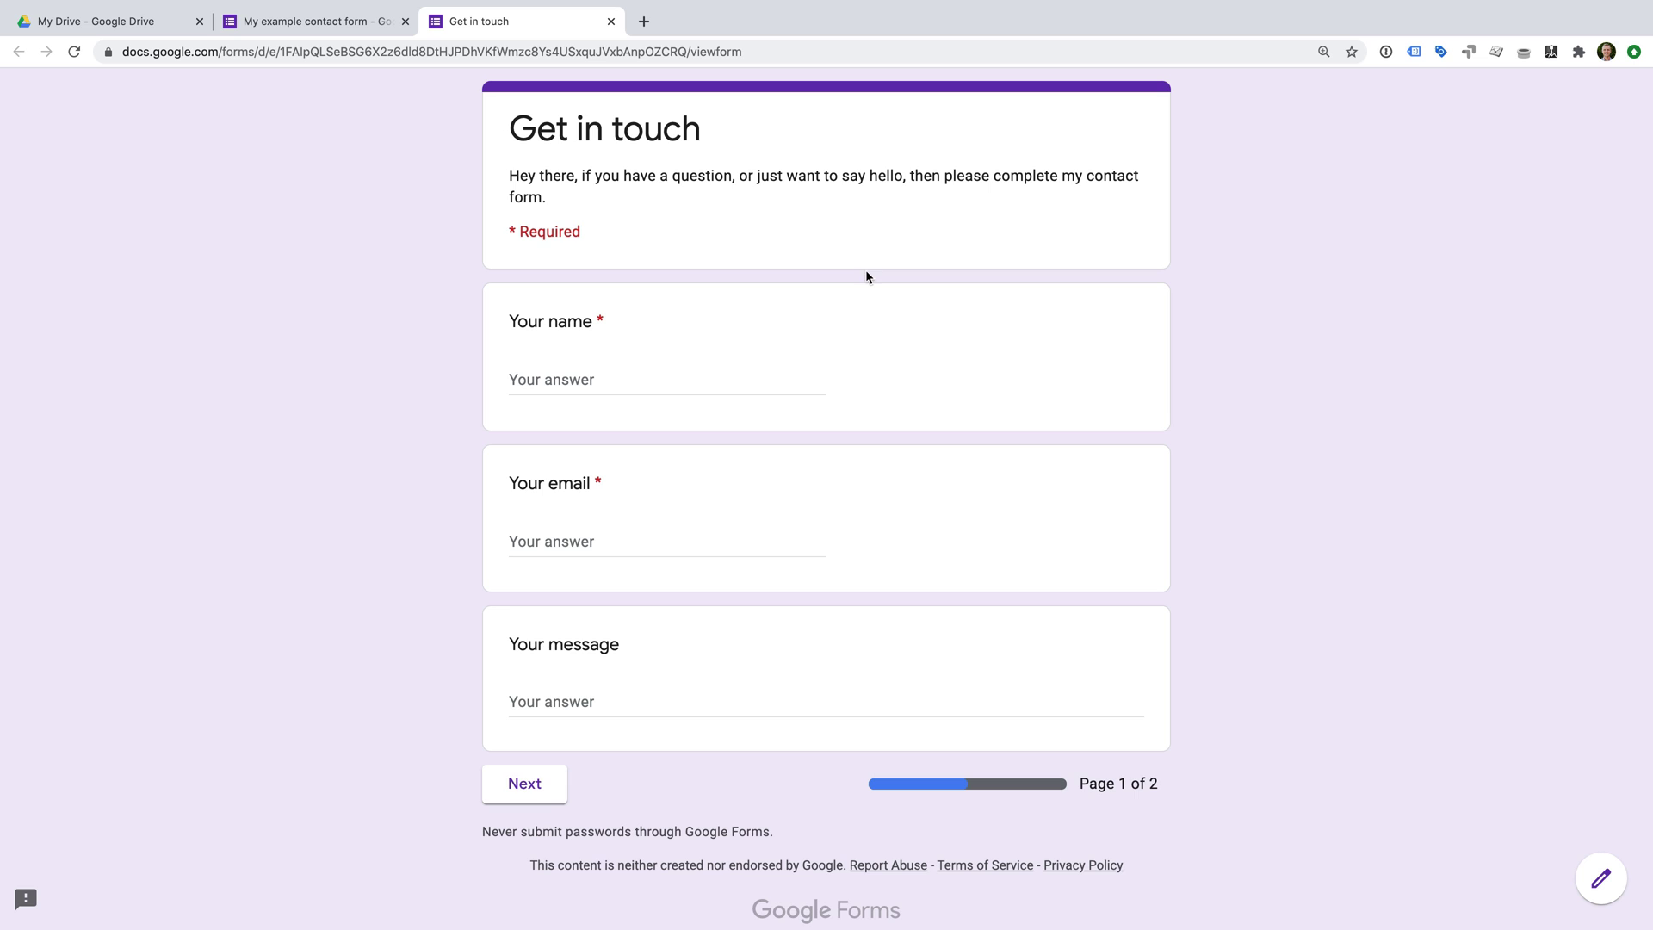
{"action": "left_click", "coordinate": [642, 377]}
{"action": "type", "text": "Benjamin"}
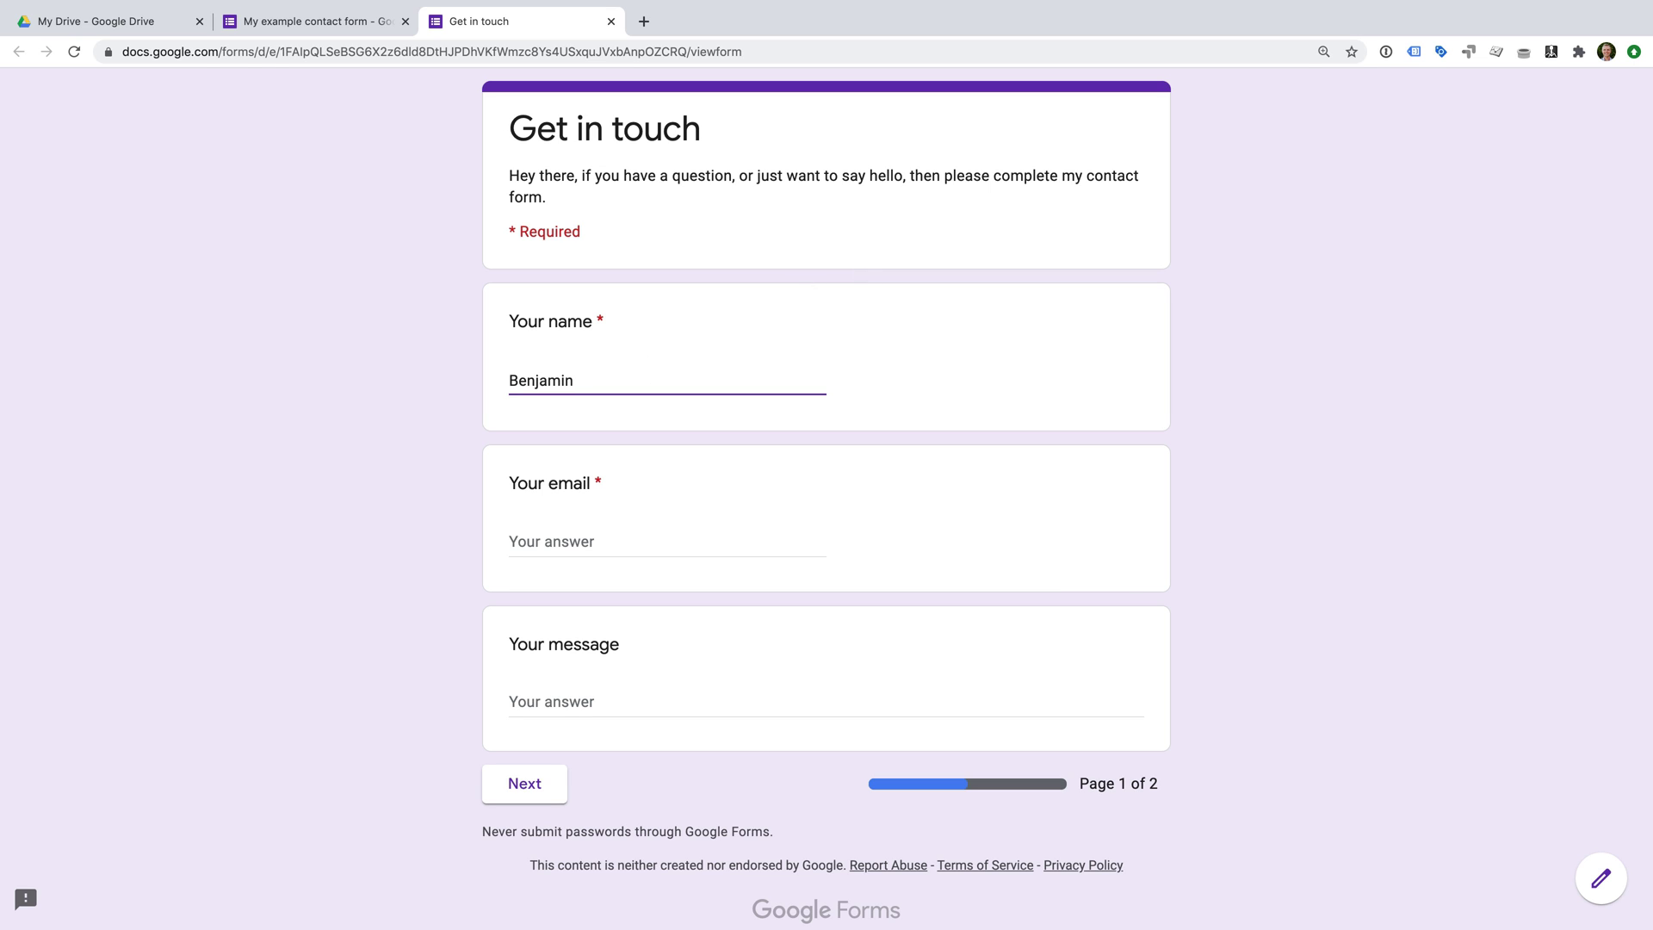
{"action": "key", "text": "Tab"}
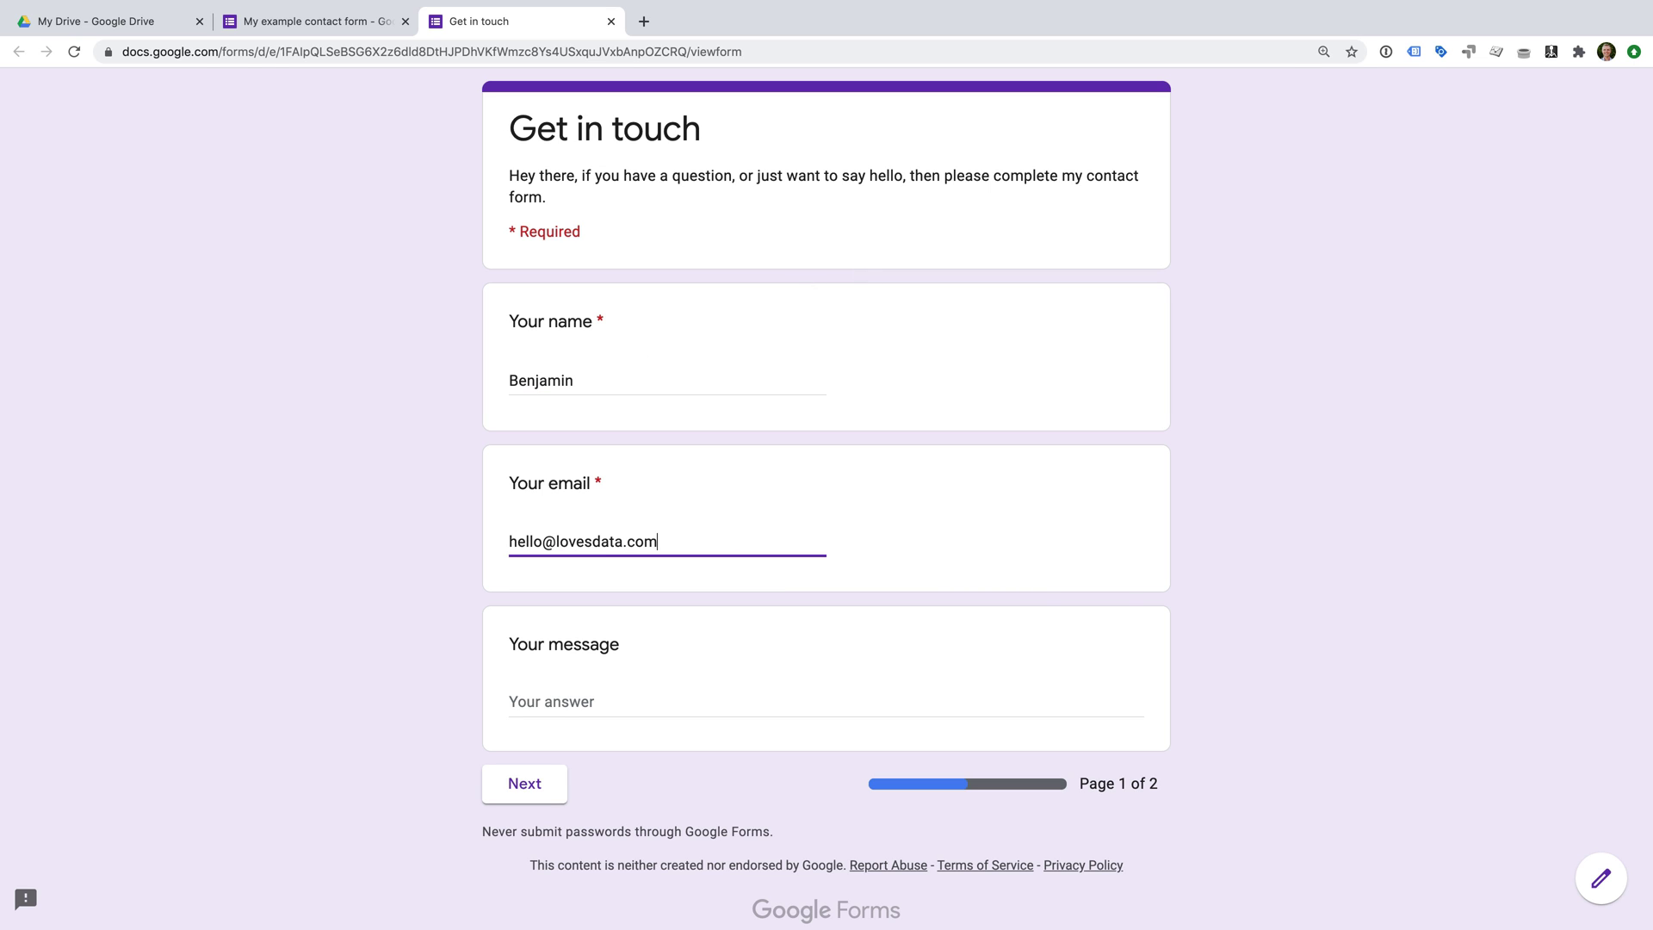
{"action": "key", "text": "Tab"}
{"action": "type", "text": "Hello!"}
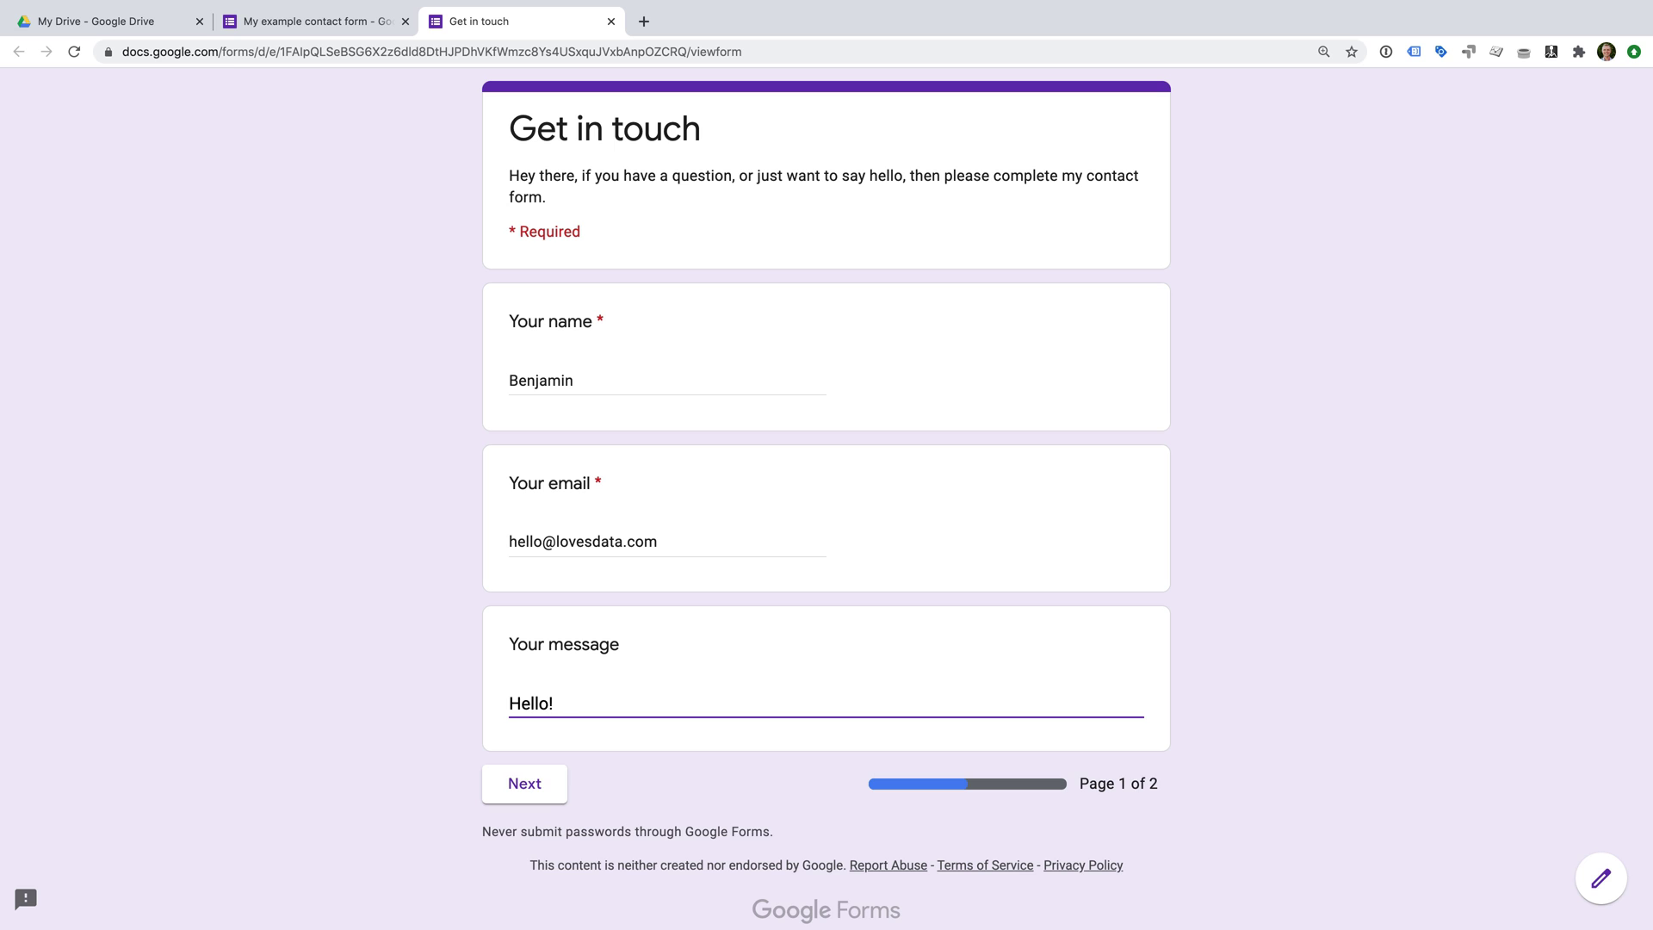
On the survey page choose YouTube and a rating of 4, submit, and close the form tab.
{"action": "left_click", "coordinate": [537, 781]}
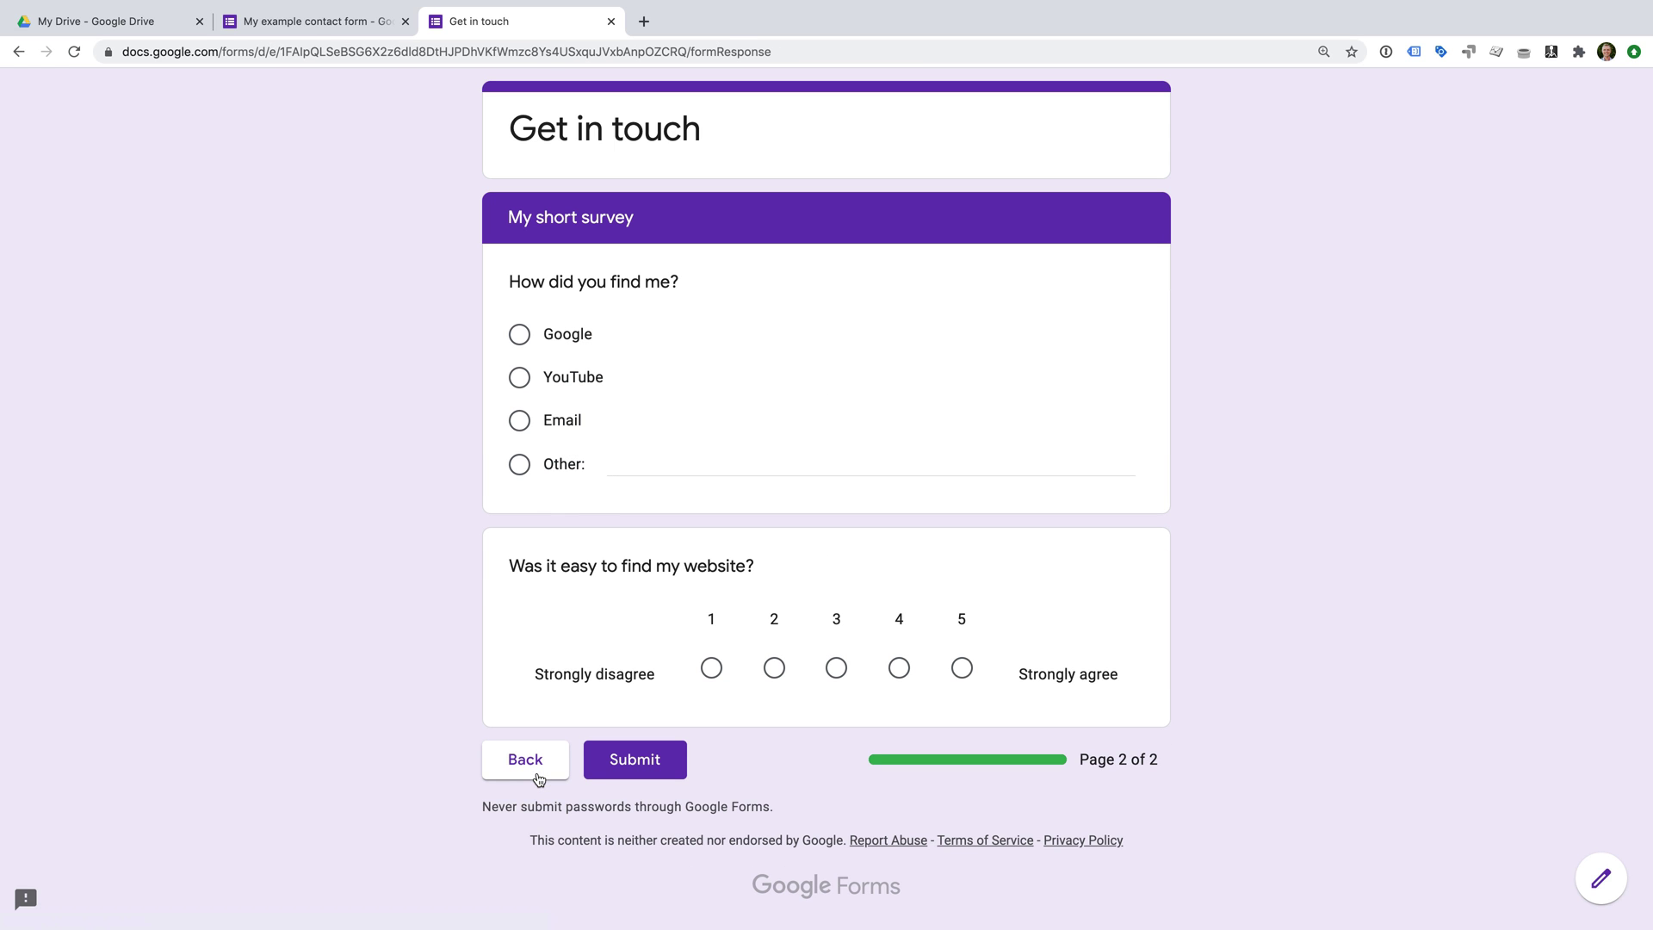
{"action": "left_click", "coordinate": [521, 379]}
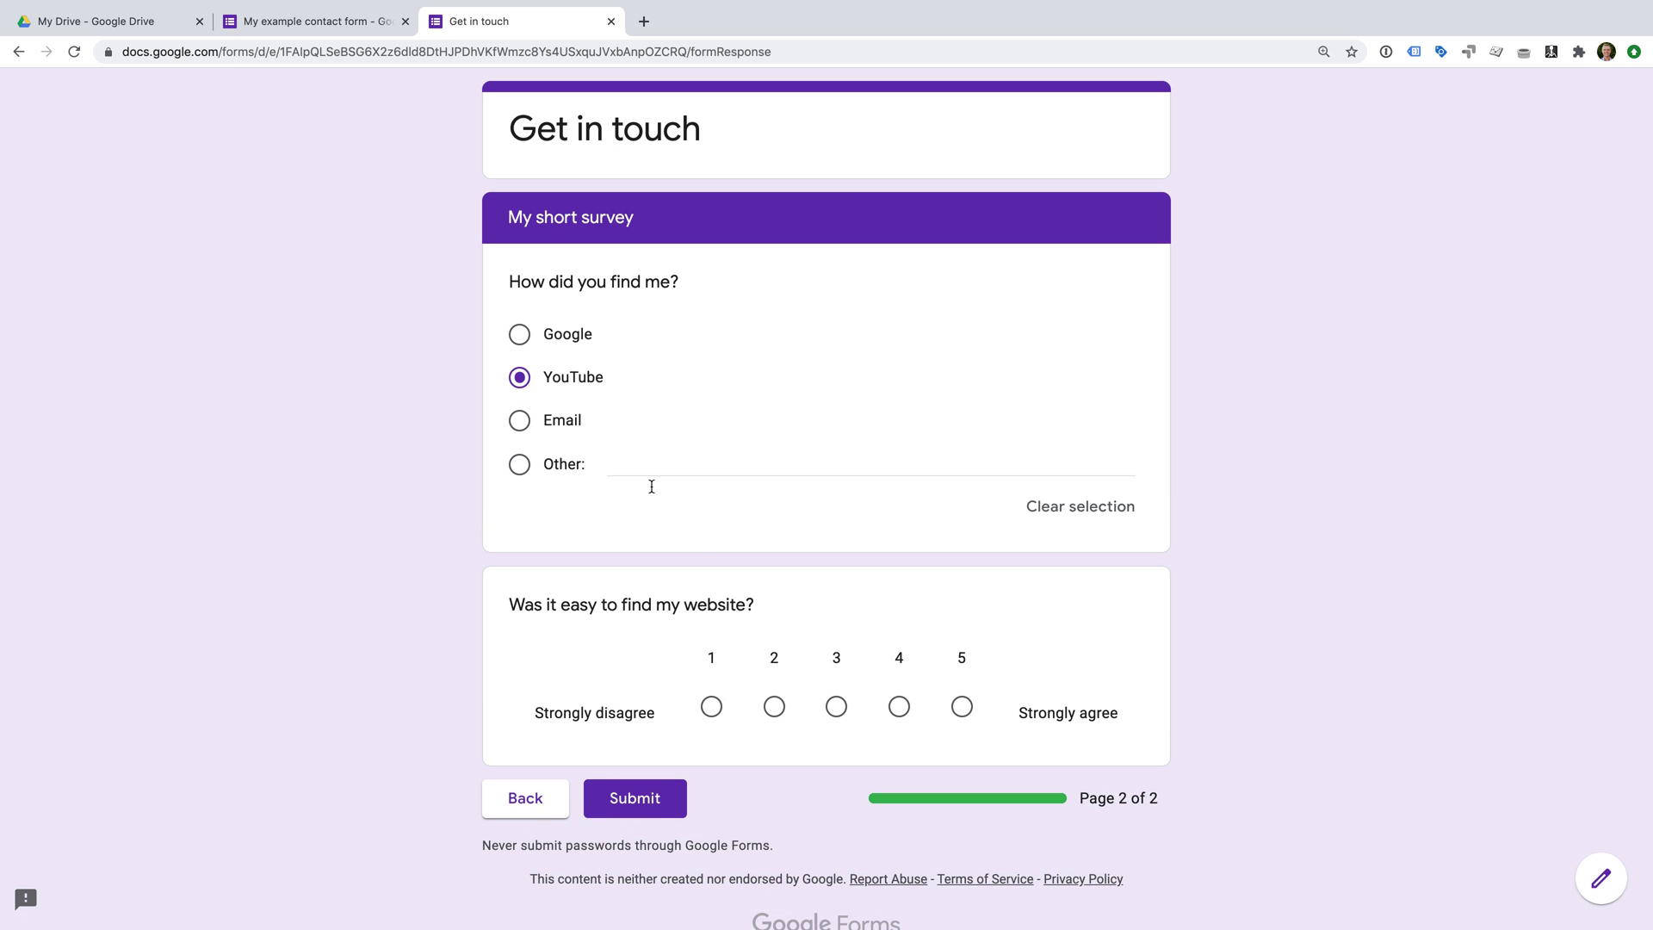
{"action": "left_click", "coordinate": [898, 708]}
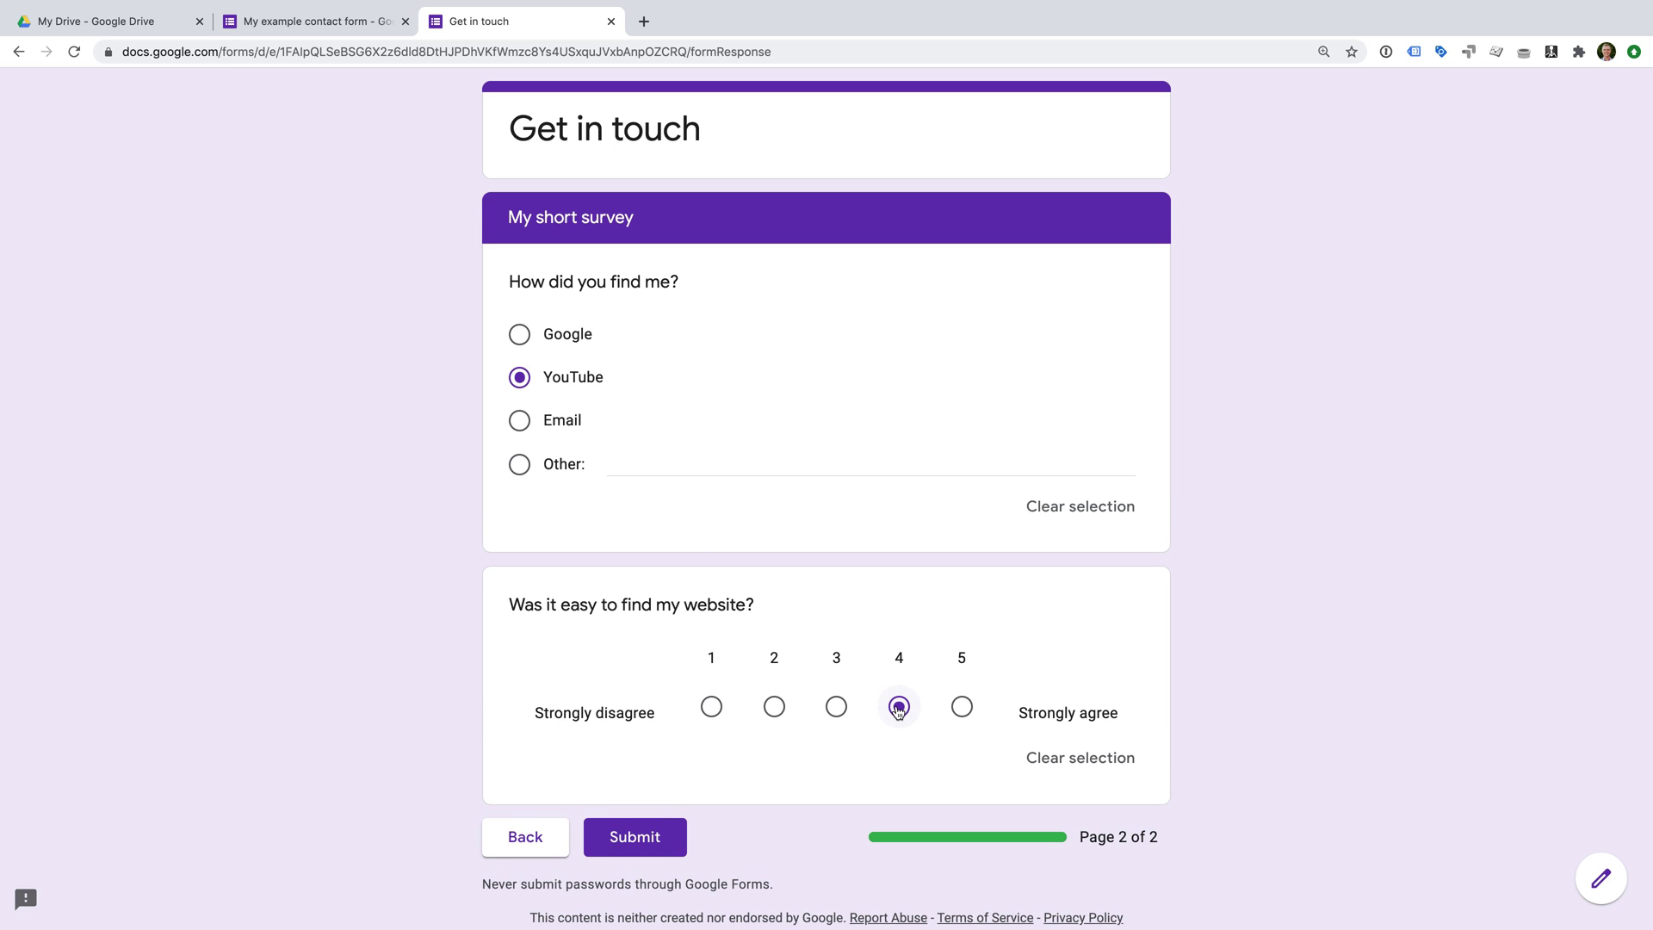
{"action": "left_click", "coordinate": [625, 837]}
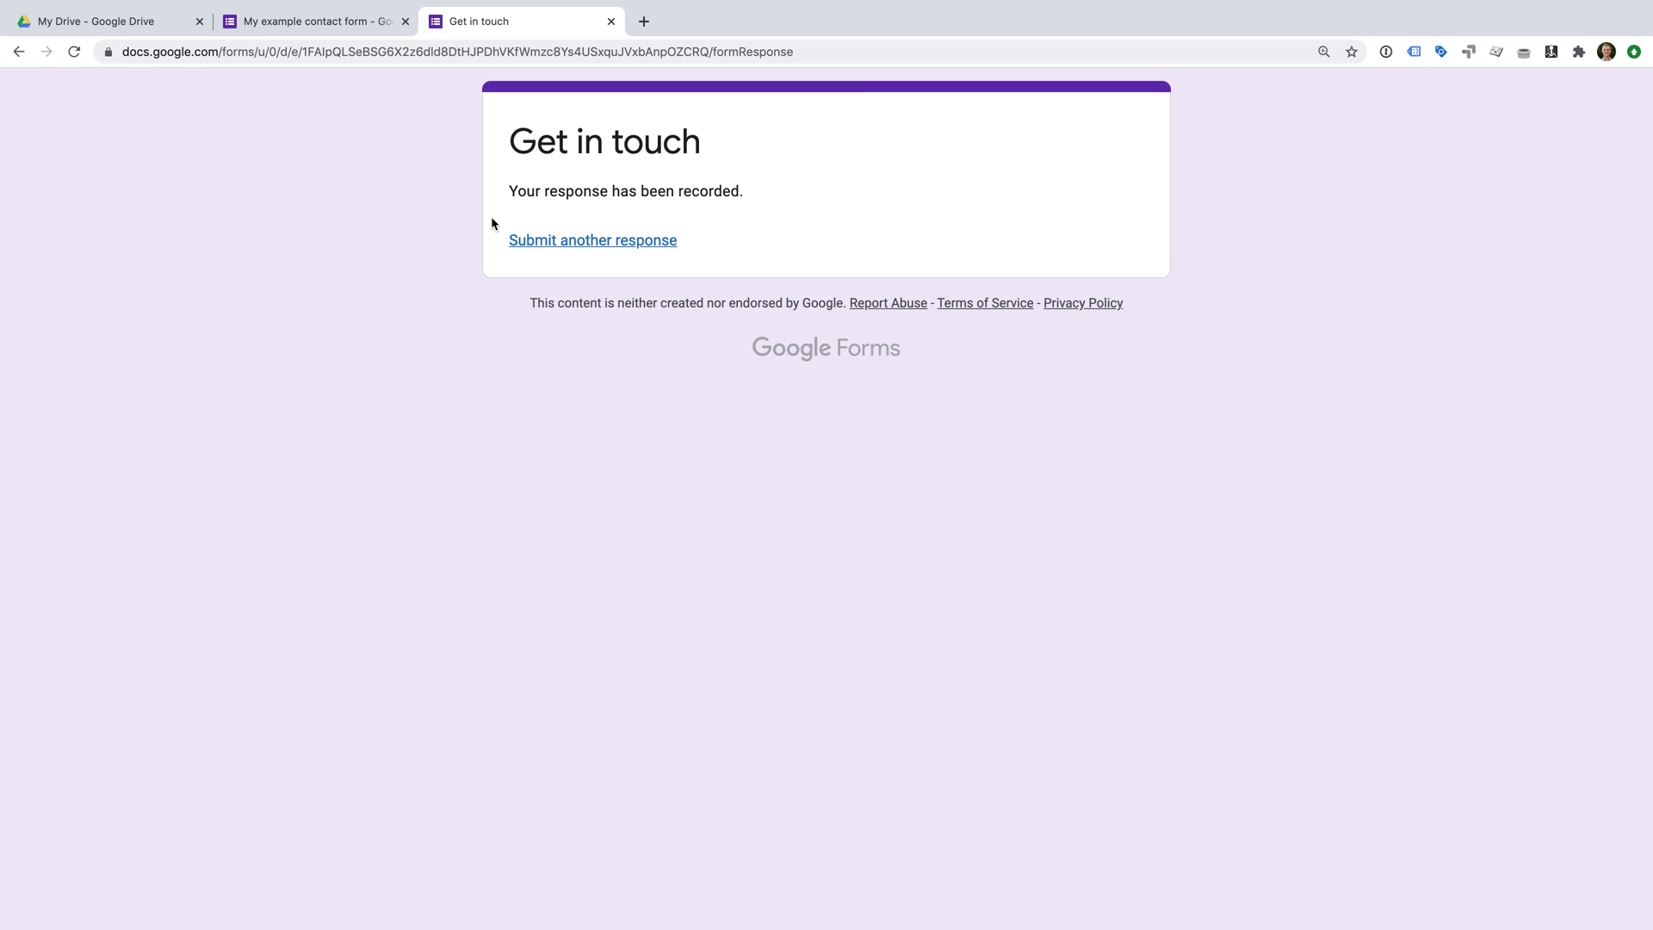
{"action": "left_click", "coordinate": [611, 22]}
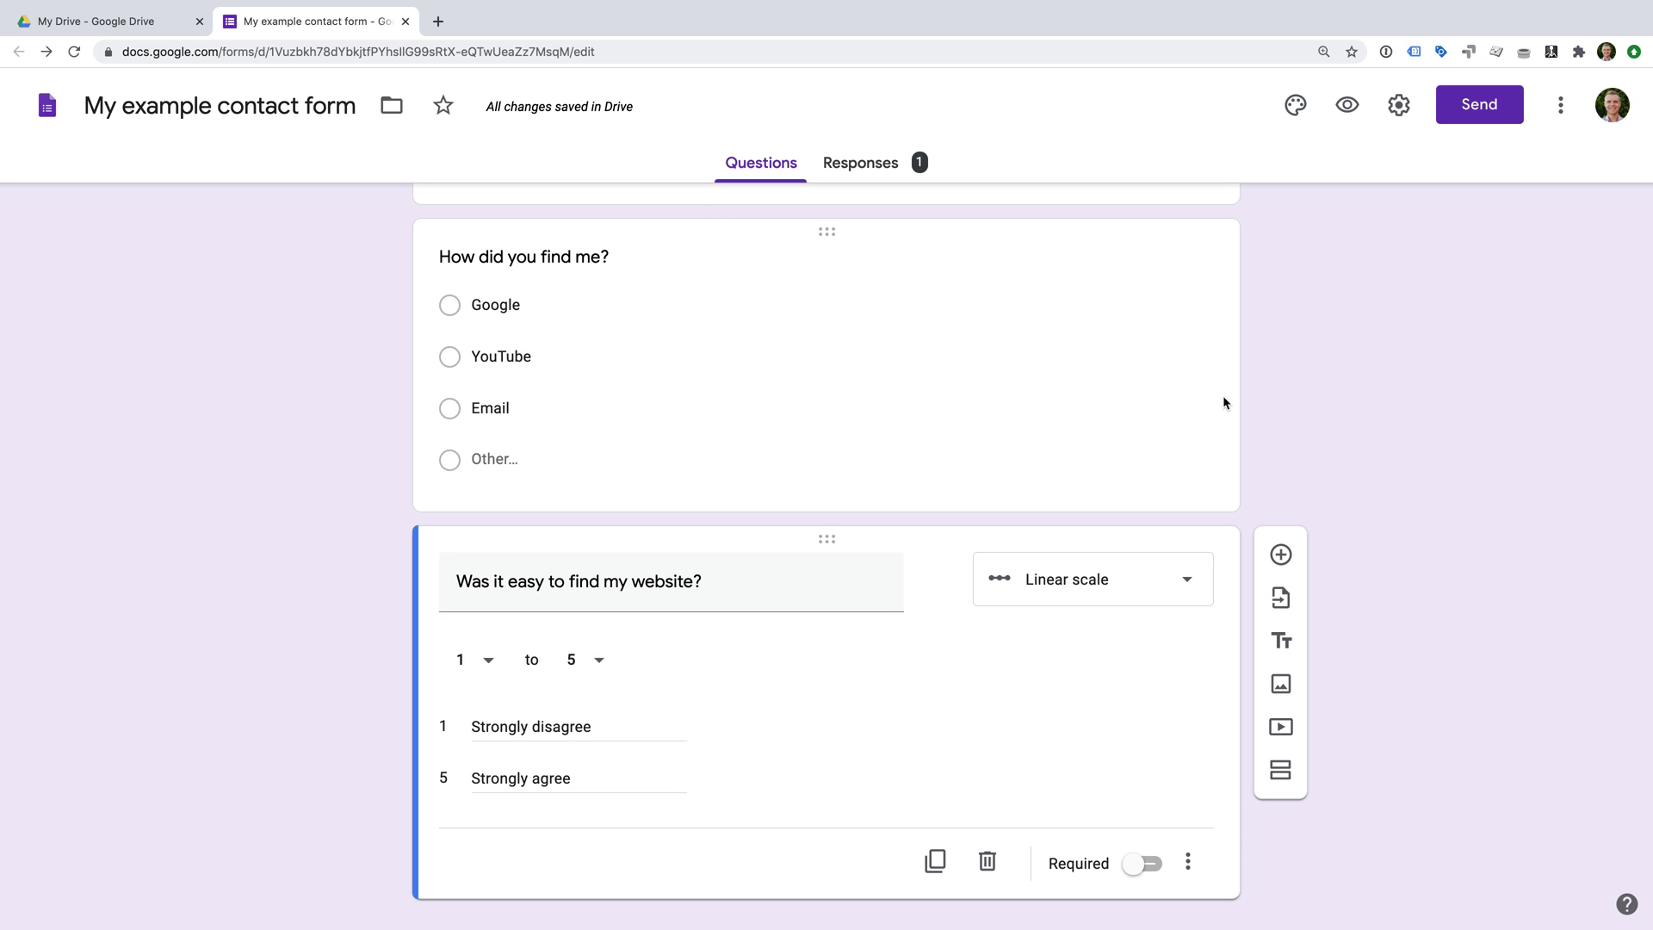
Look through the test response's summary charts, then view it by question and individually.
{"action": "left_click", "coordinate": [876, 173]}
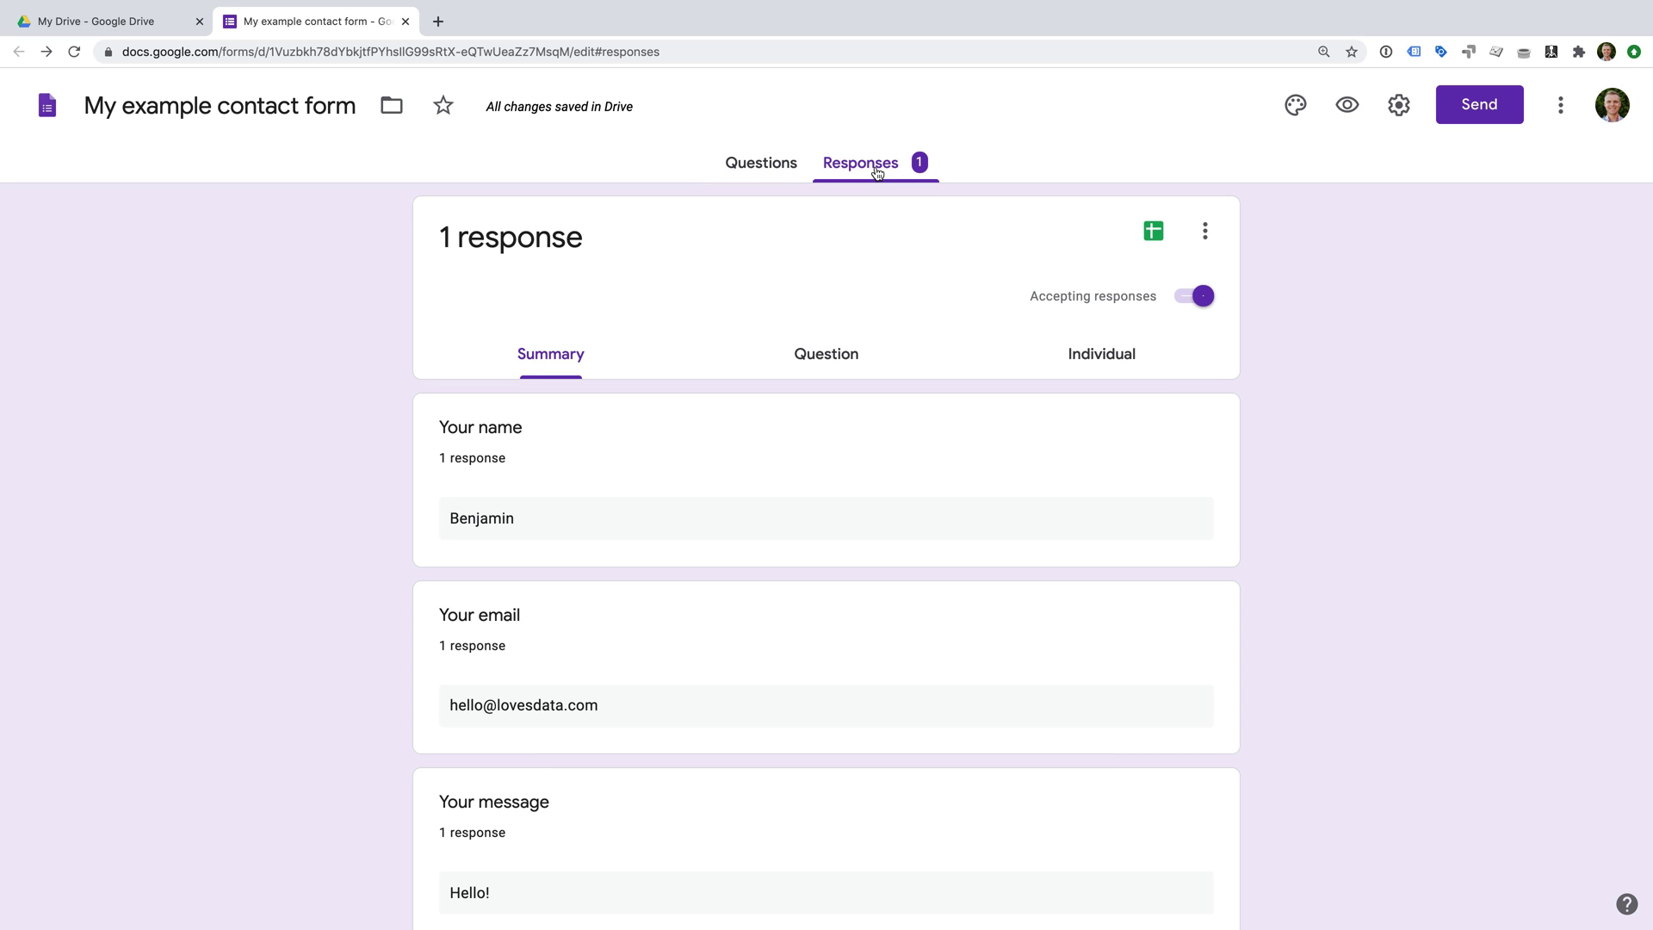
{"action": "scroll", "coordinate": [1011, 426], "scroll_direction": "down", "scroll_amount": 2}
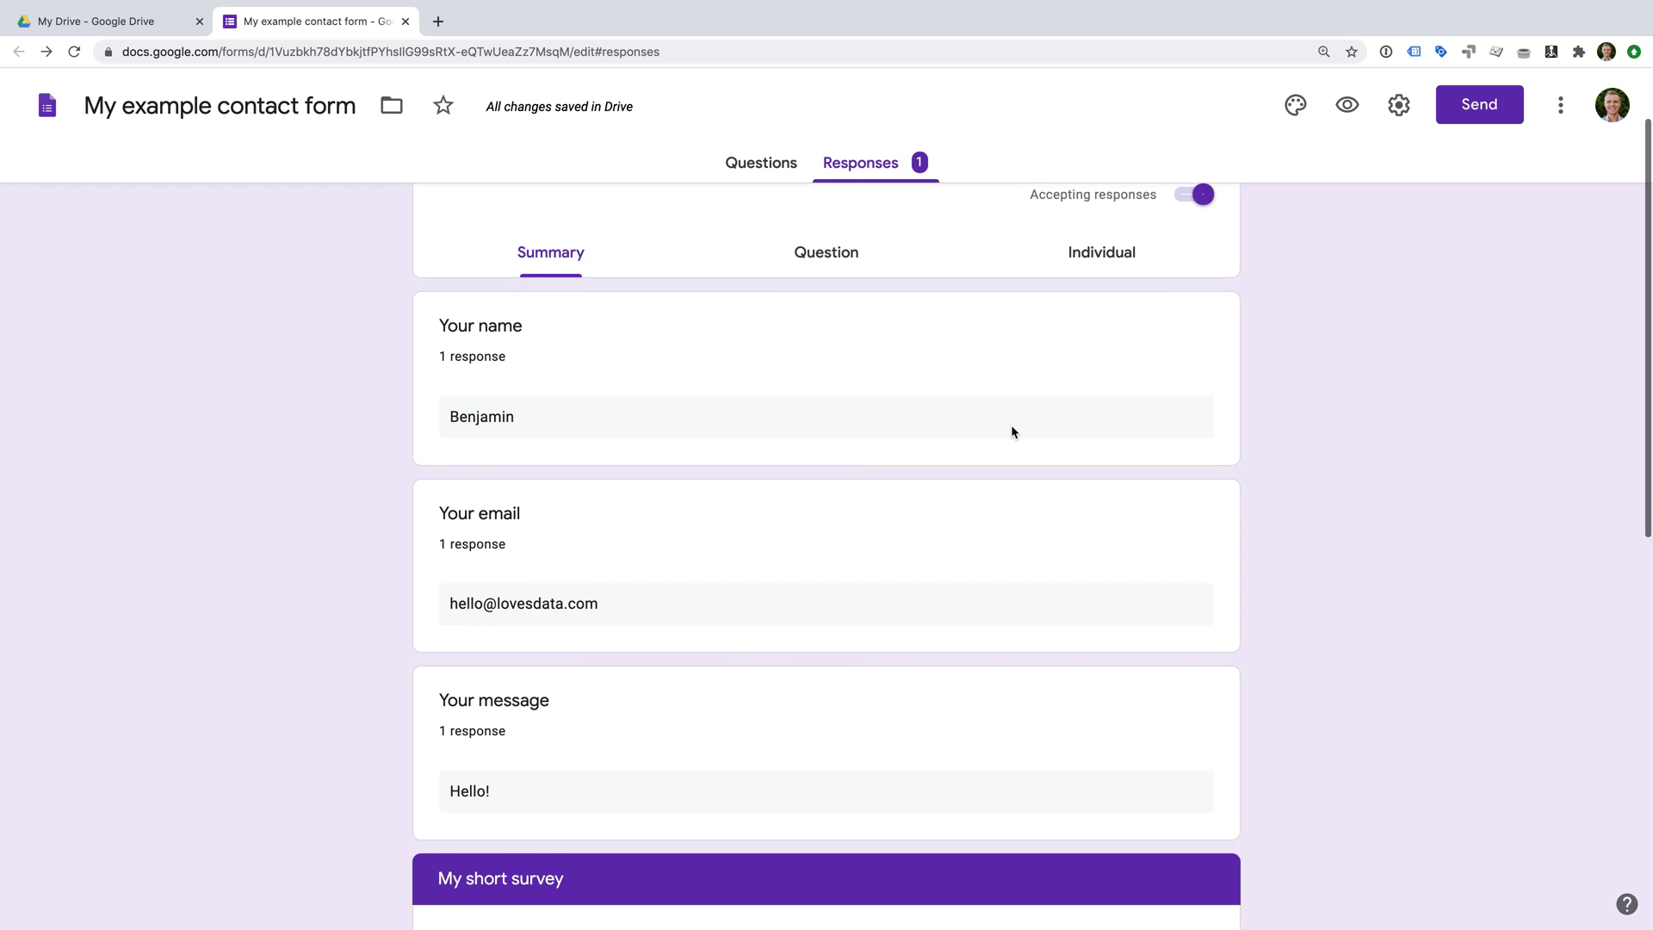
{"action": "scroll", "coordinate": [1011, 428], "scroll_direction": "down", "scroll_amount": 4}
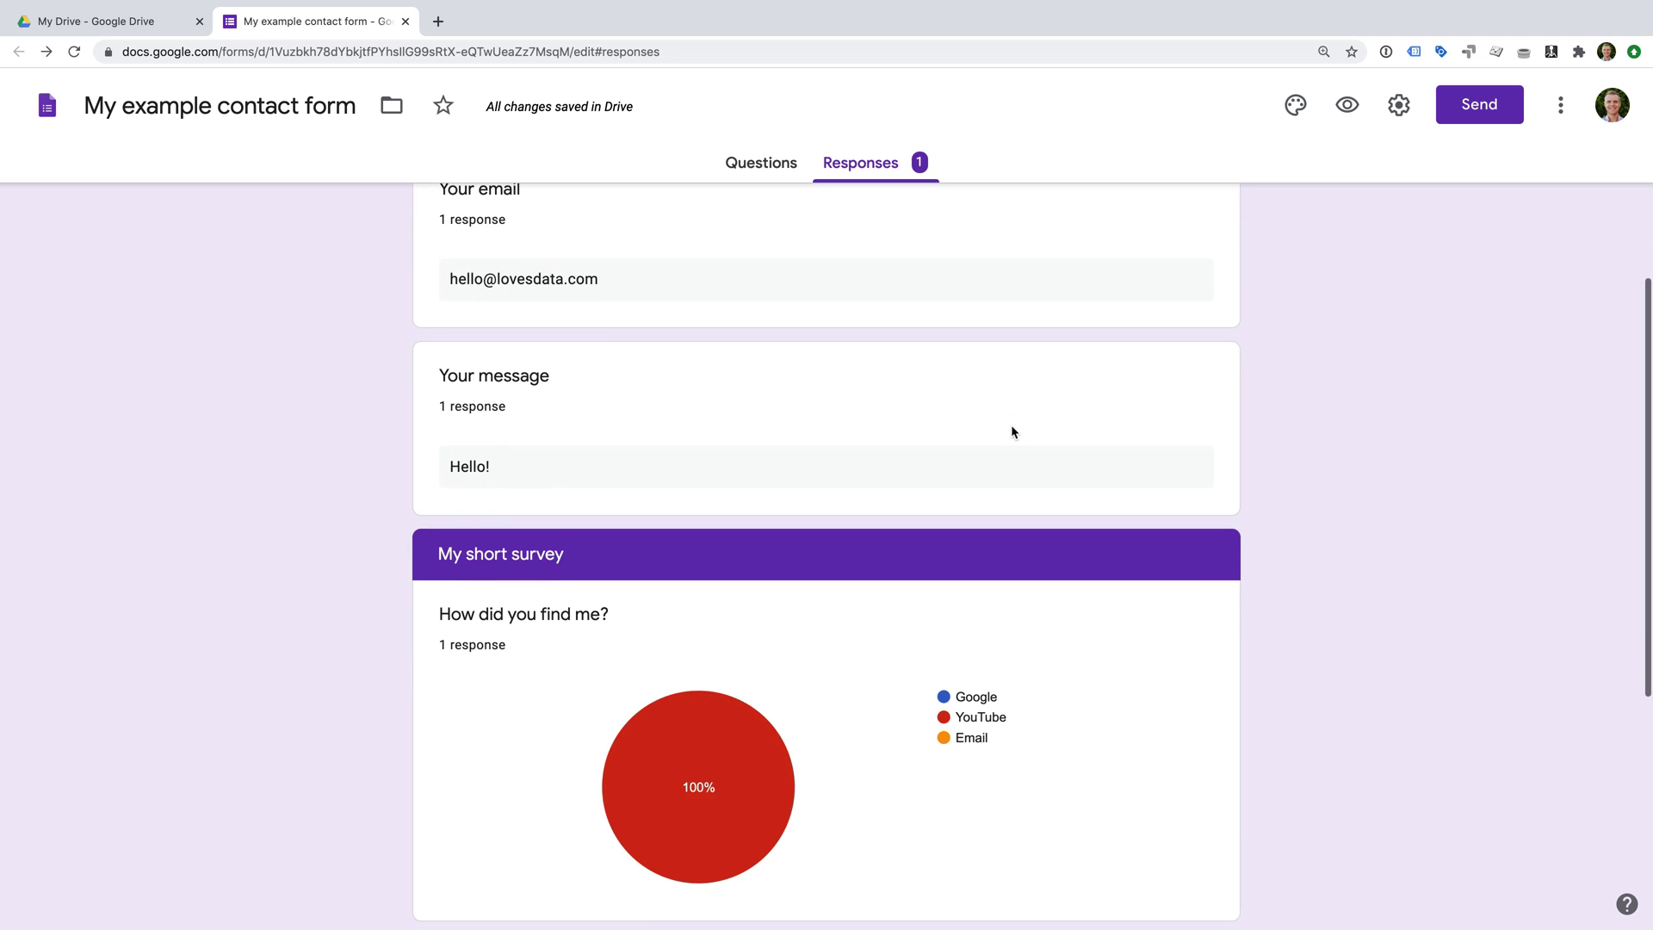
{"action": "scroll", "coordinate": [1012, 427], "scroll_direction": "down", "scroll_amount": 4}
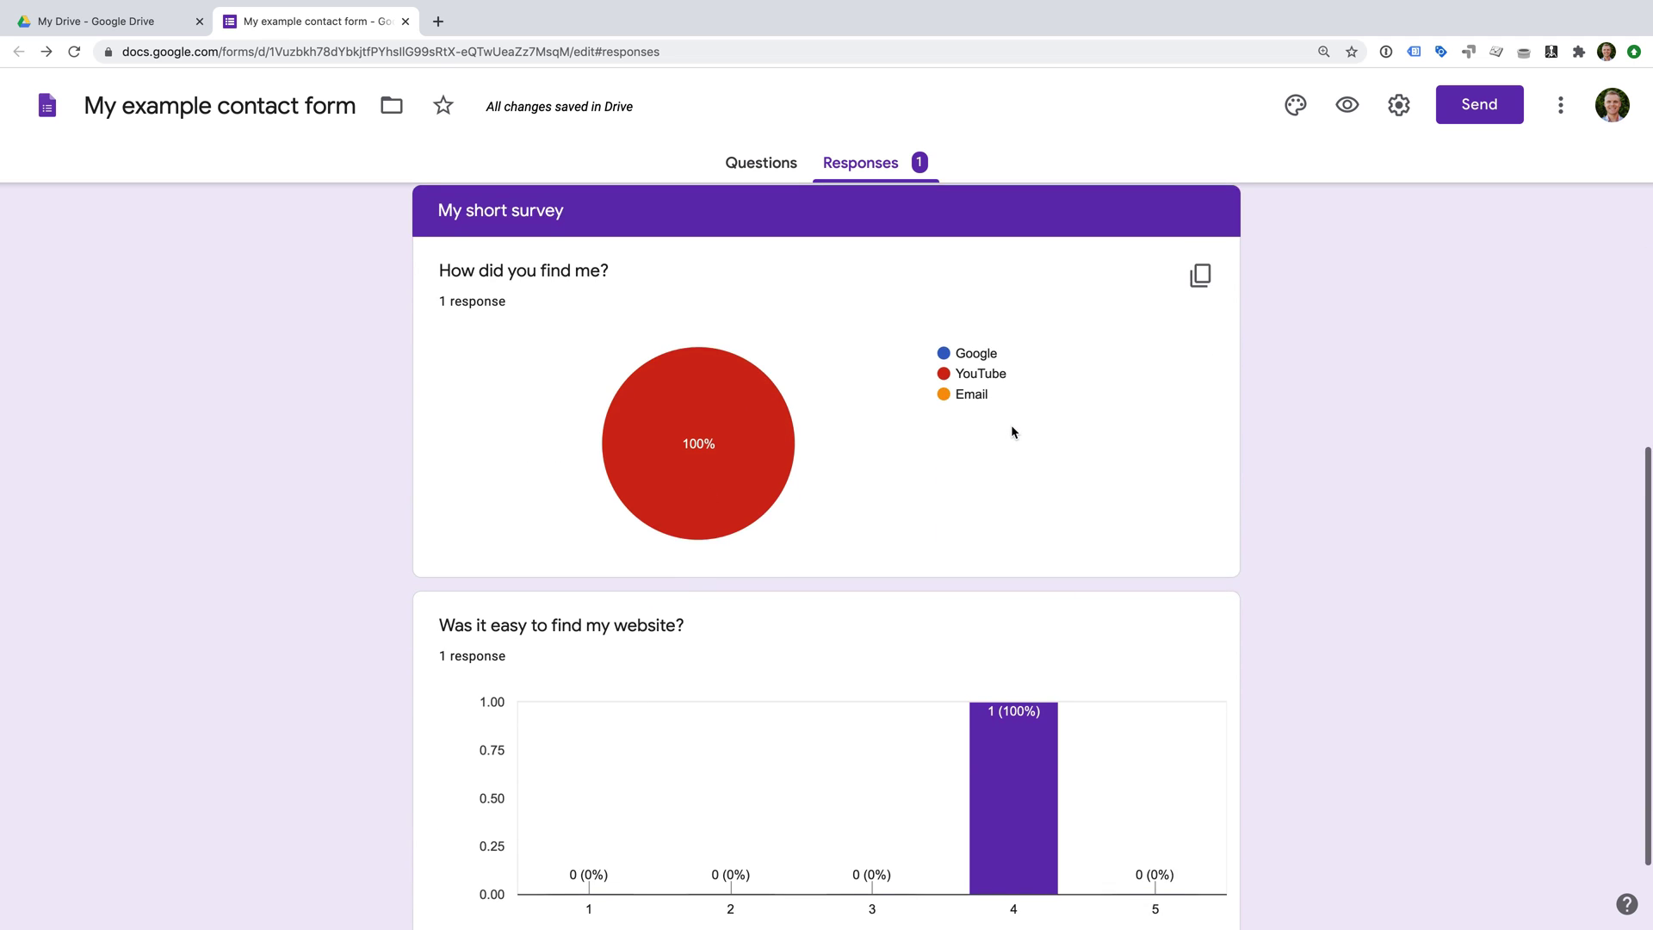
{"action": "scroll", "coordinate": [1013, 430], "scroll_direction": "down", "scroll_amount": 1}
{"action": "scroll", "coordinate": [1011, 426], "scroll_direction": "down", "scroll_amount": 1}
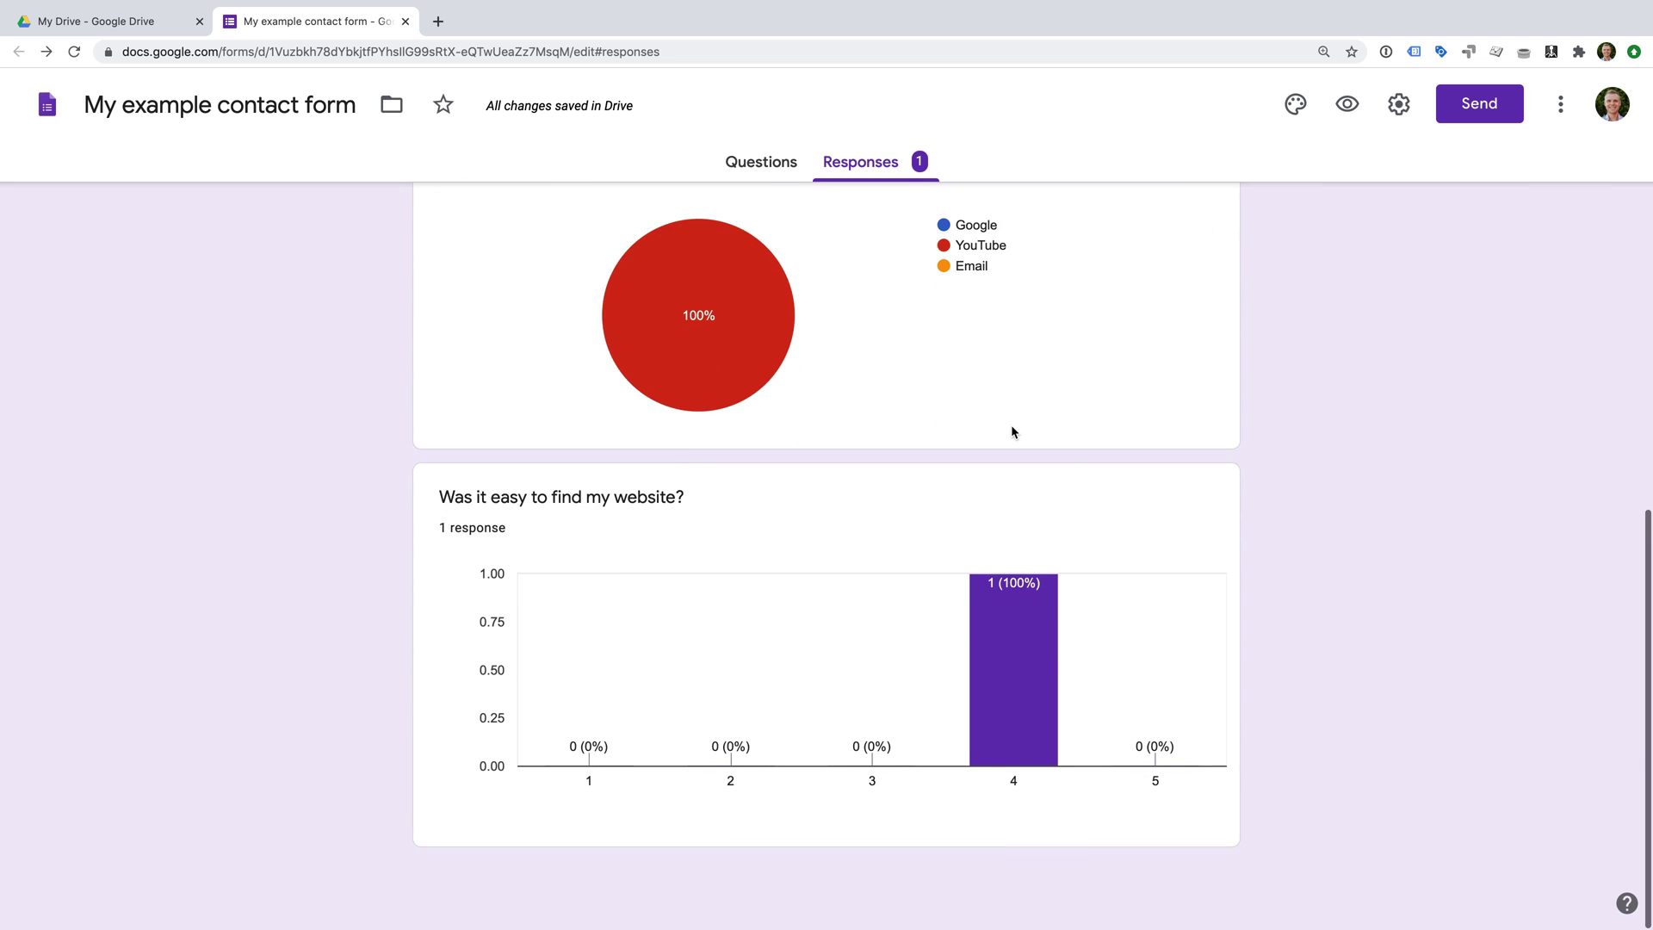
{"action": "scroll", "coordinate": [1011, 425], "scroll_direction": "up", "scroll_amount": 3}
{"action": "scroll", "coordinate": [1012, 430], "scroll_direction": "up", "scroll_amount": 6}
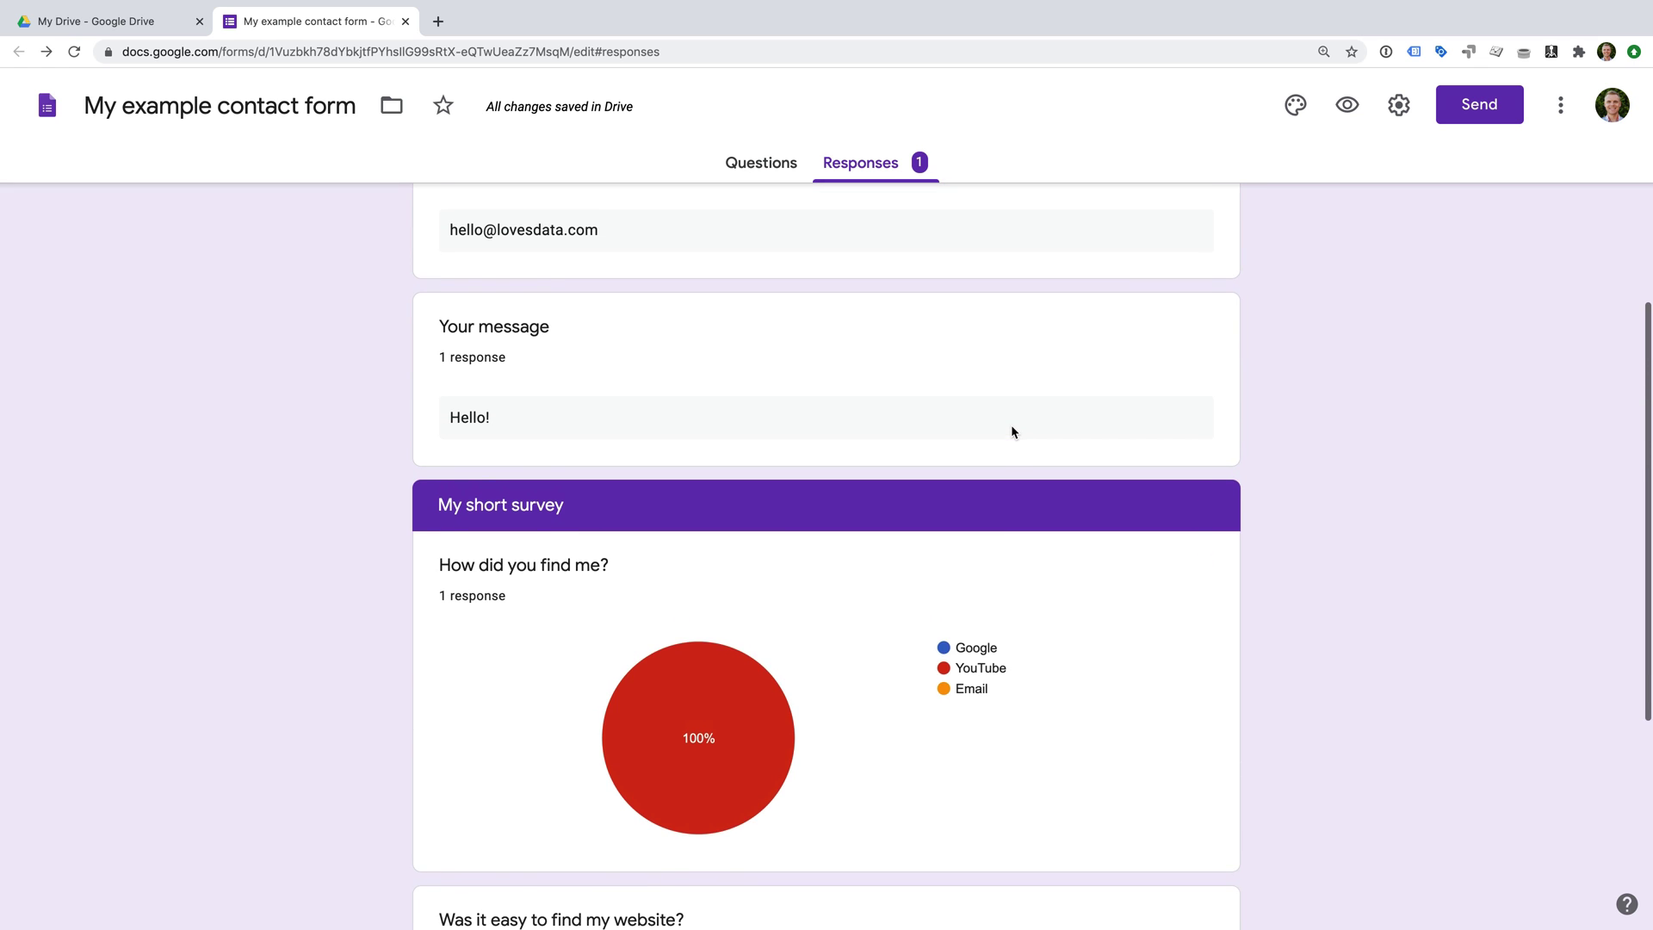
{"action": "scroll", "coordinate": [1011, 431], "scroll_direction": "up", "scroll_amount": 2}
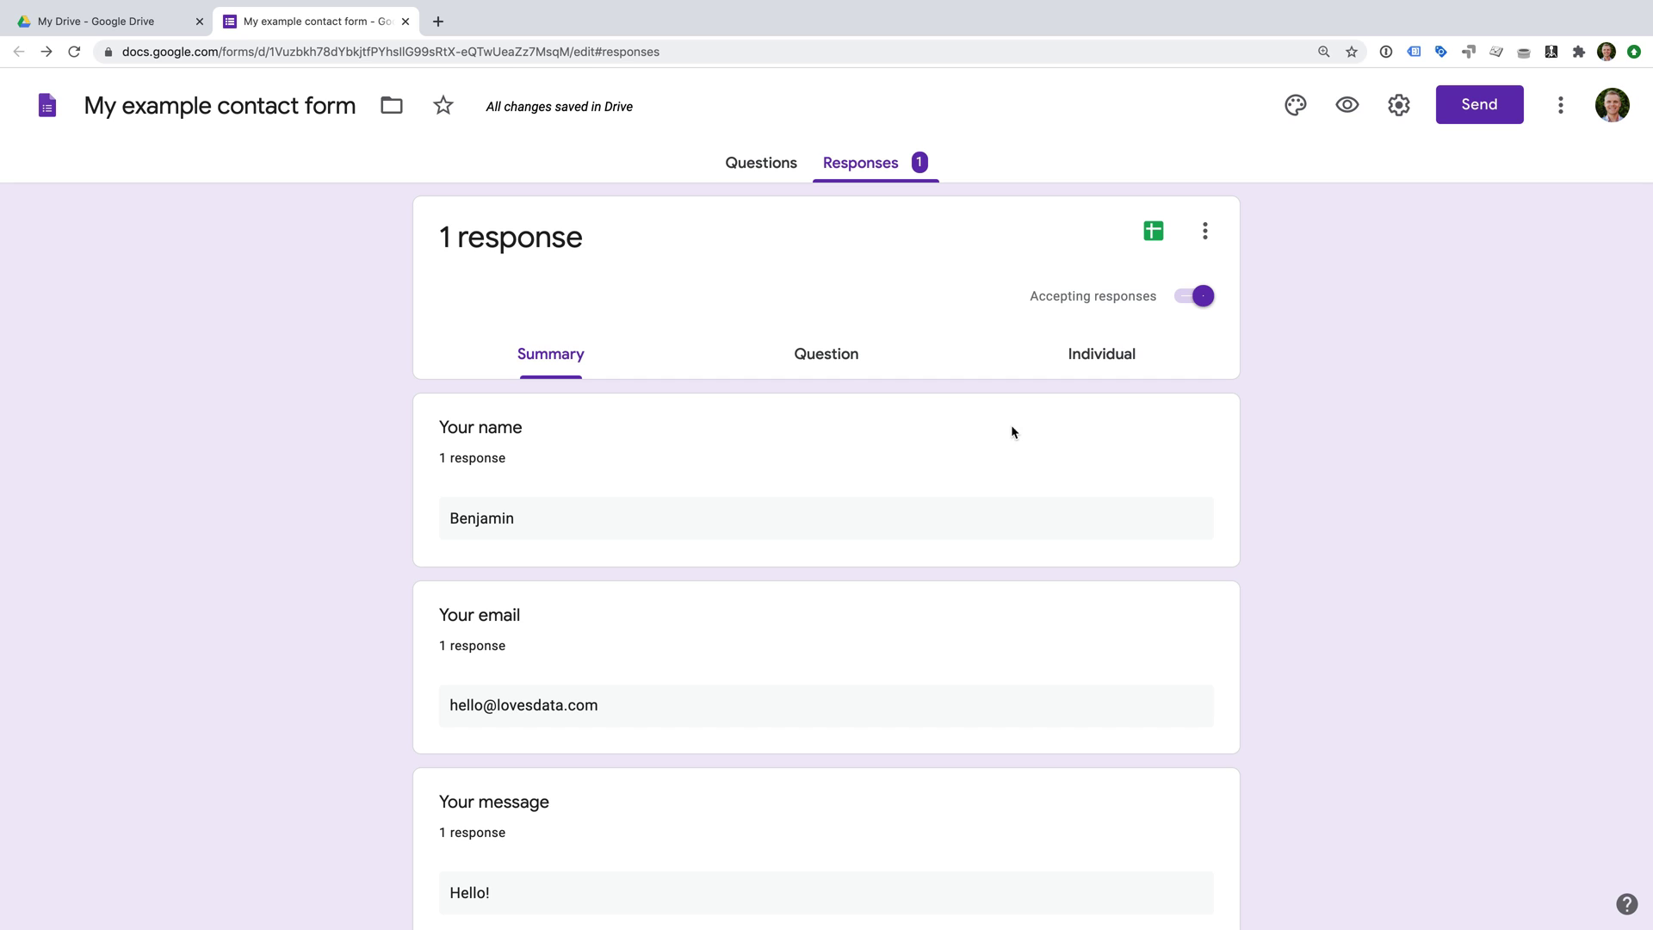
{"action": "left_click", "coordinate": [838, 371]}
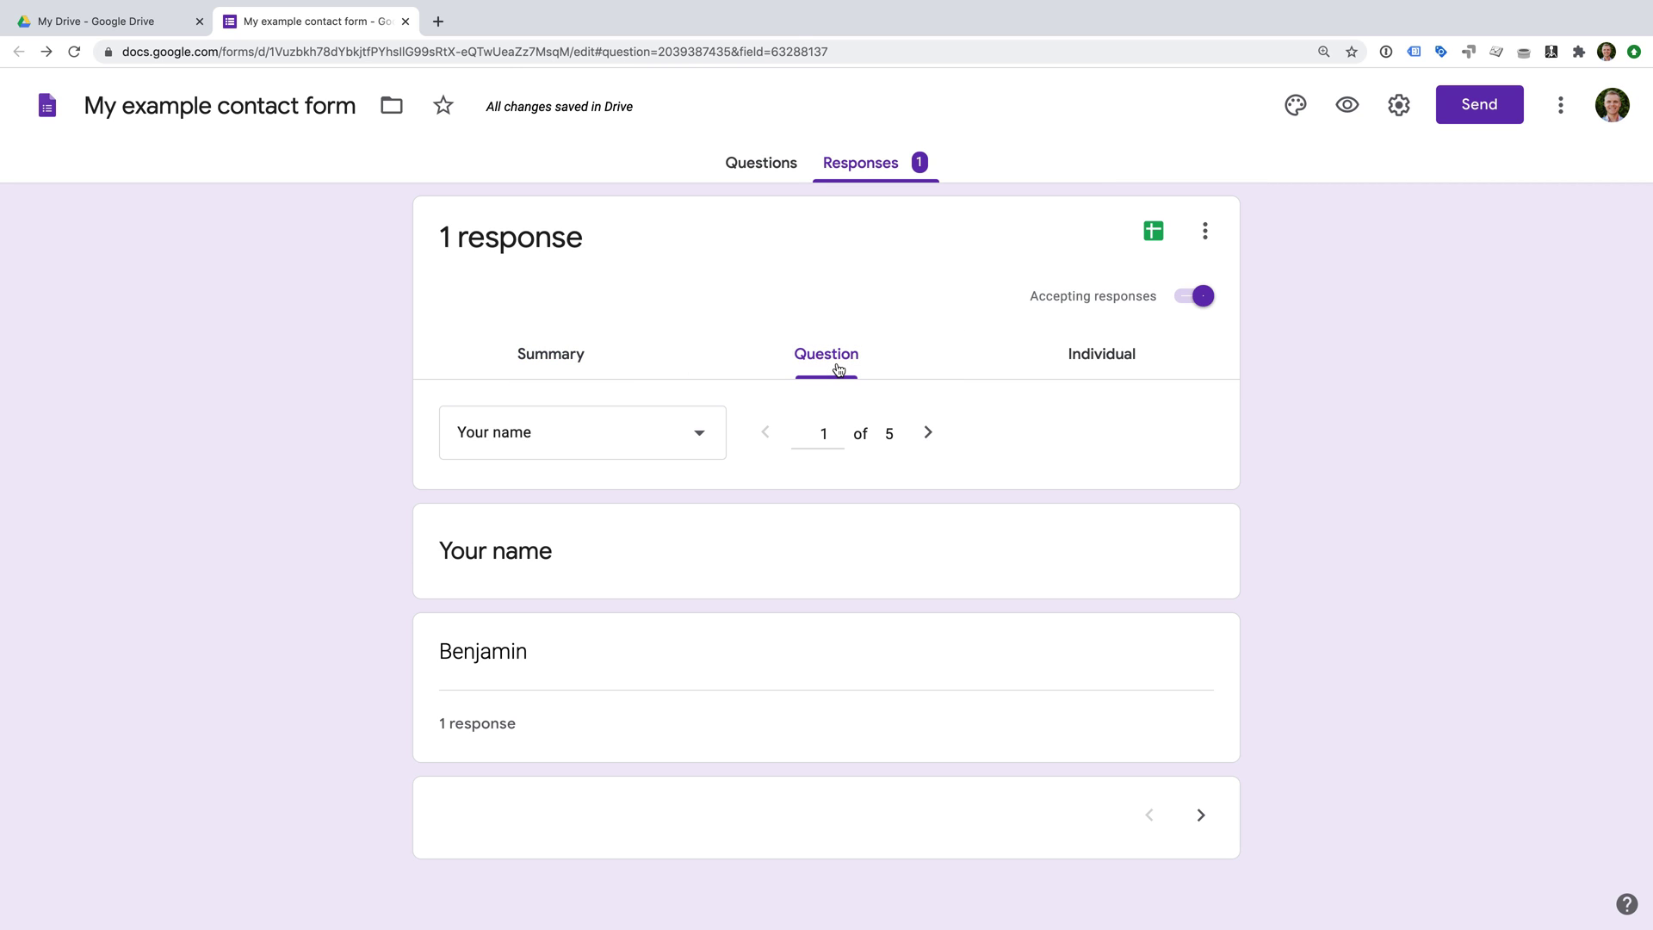
{"action": "left_click", "coordinate": [1107, 368]}
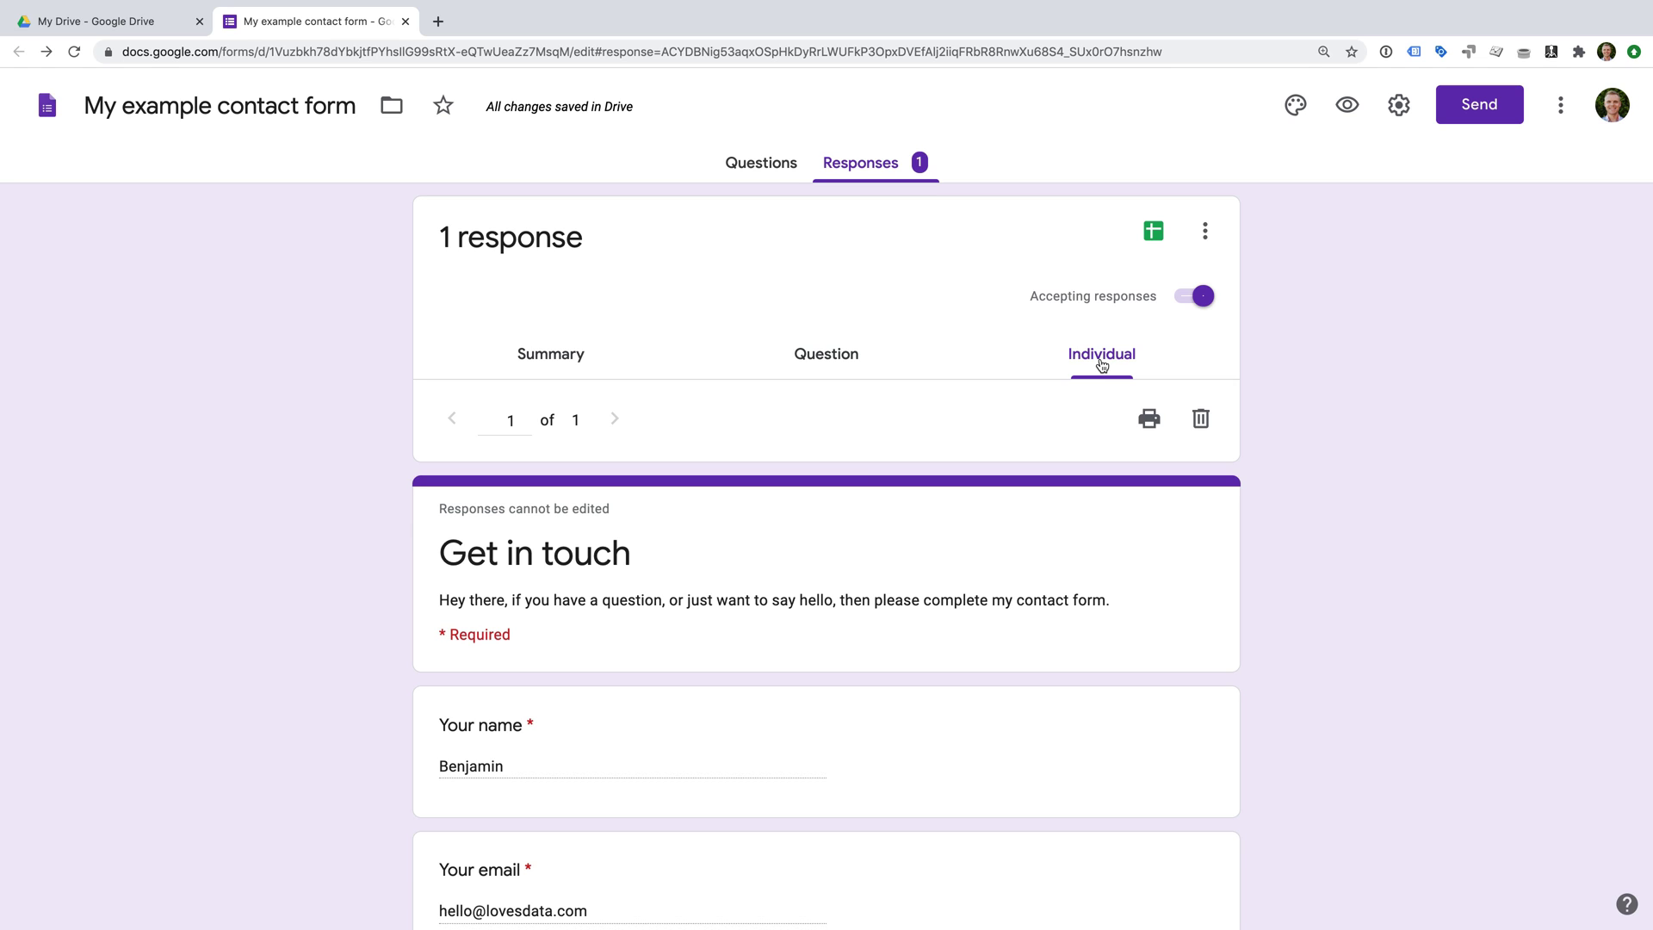
Dismiss the spreadsheet response destination prompt without linking, and bring up the More response options.
{"action": "left_click", "coordinate": [1153, 233]}
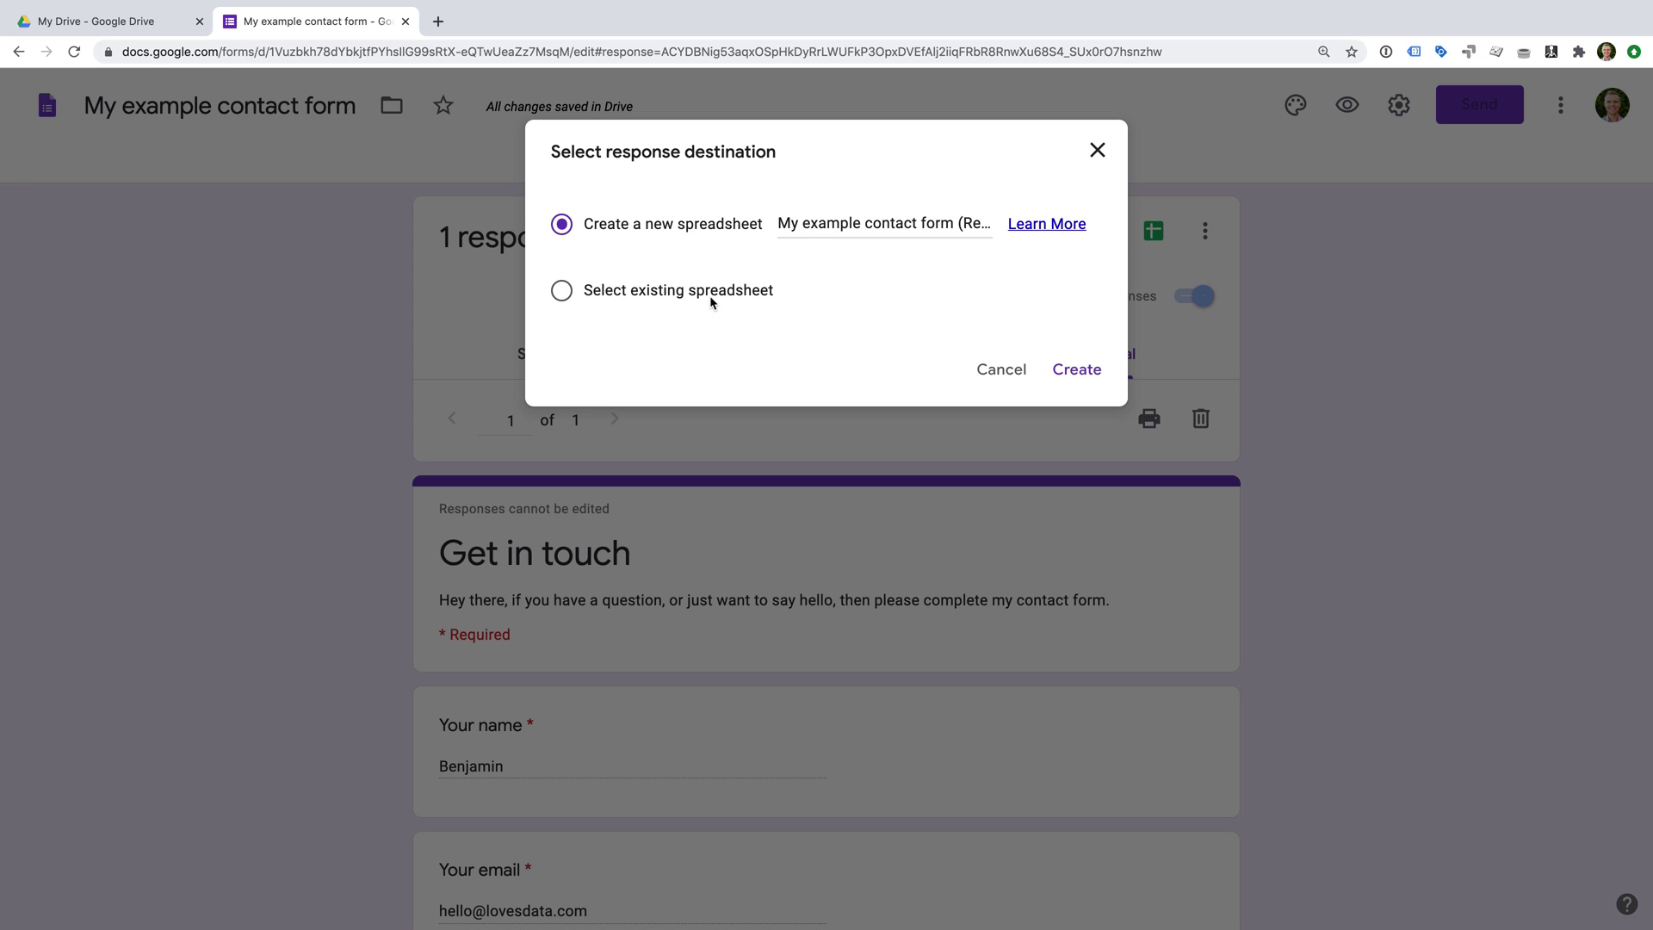
{"action": "left_click", "coordinate": [1097, 152]}
{"action": "left_click", "coordinate": [1203, 230]}
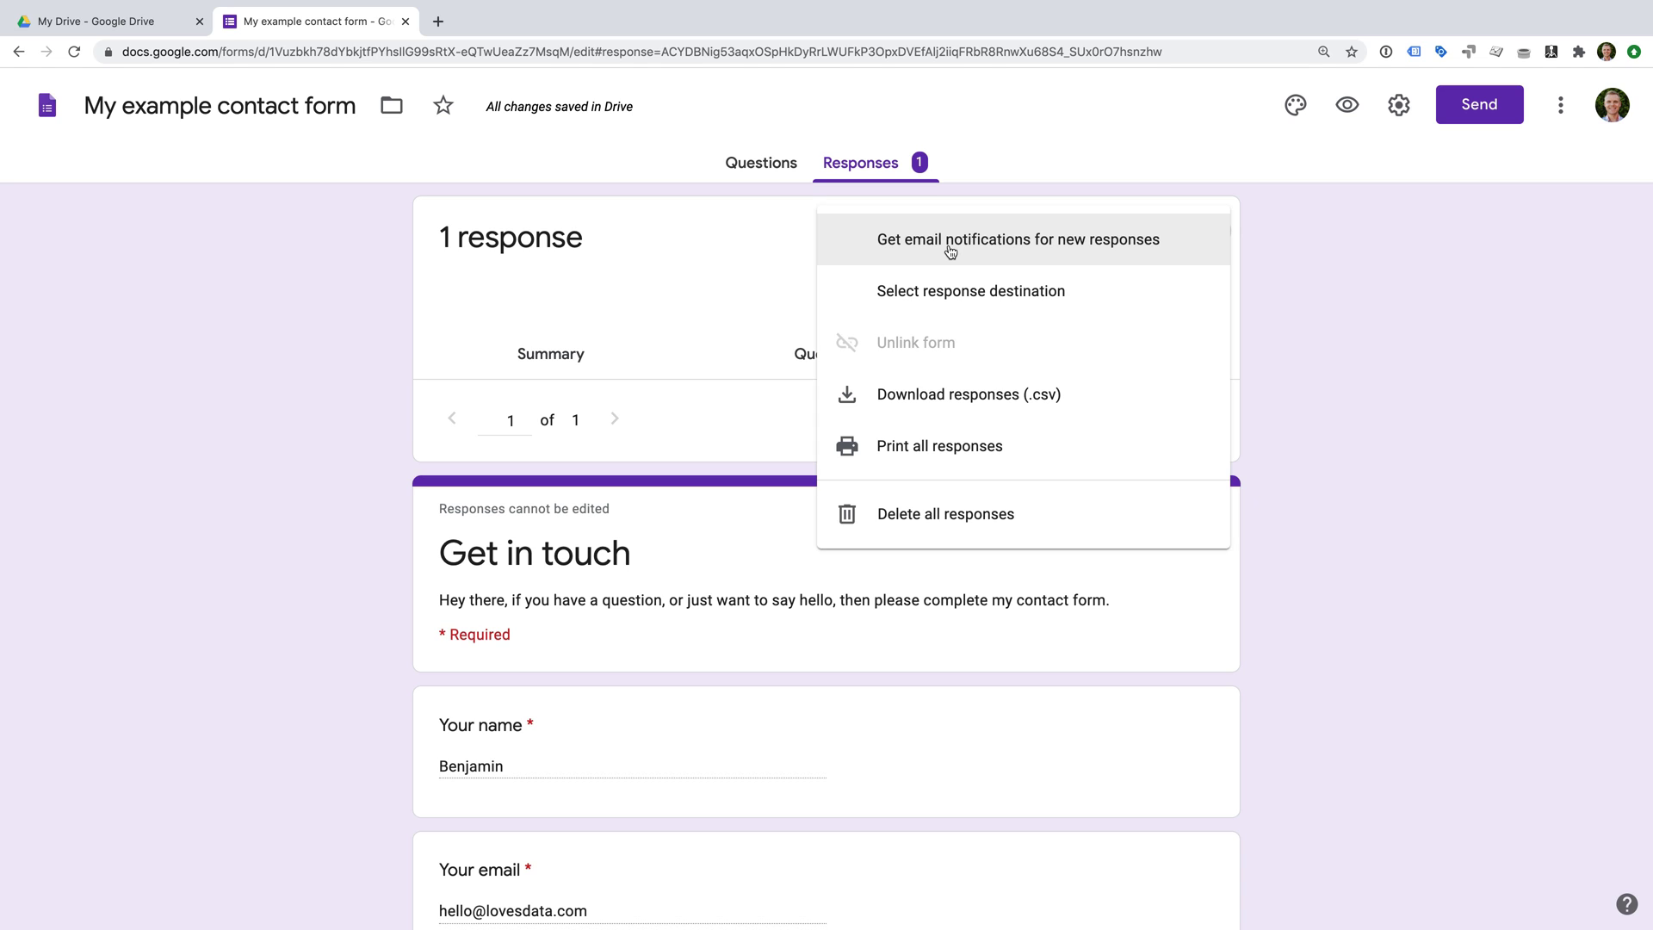
Enable email notifications for new responses, then check Settings and cancel without changes.
{"action": "left_click", "coordinate": [1177, 254]}
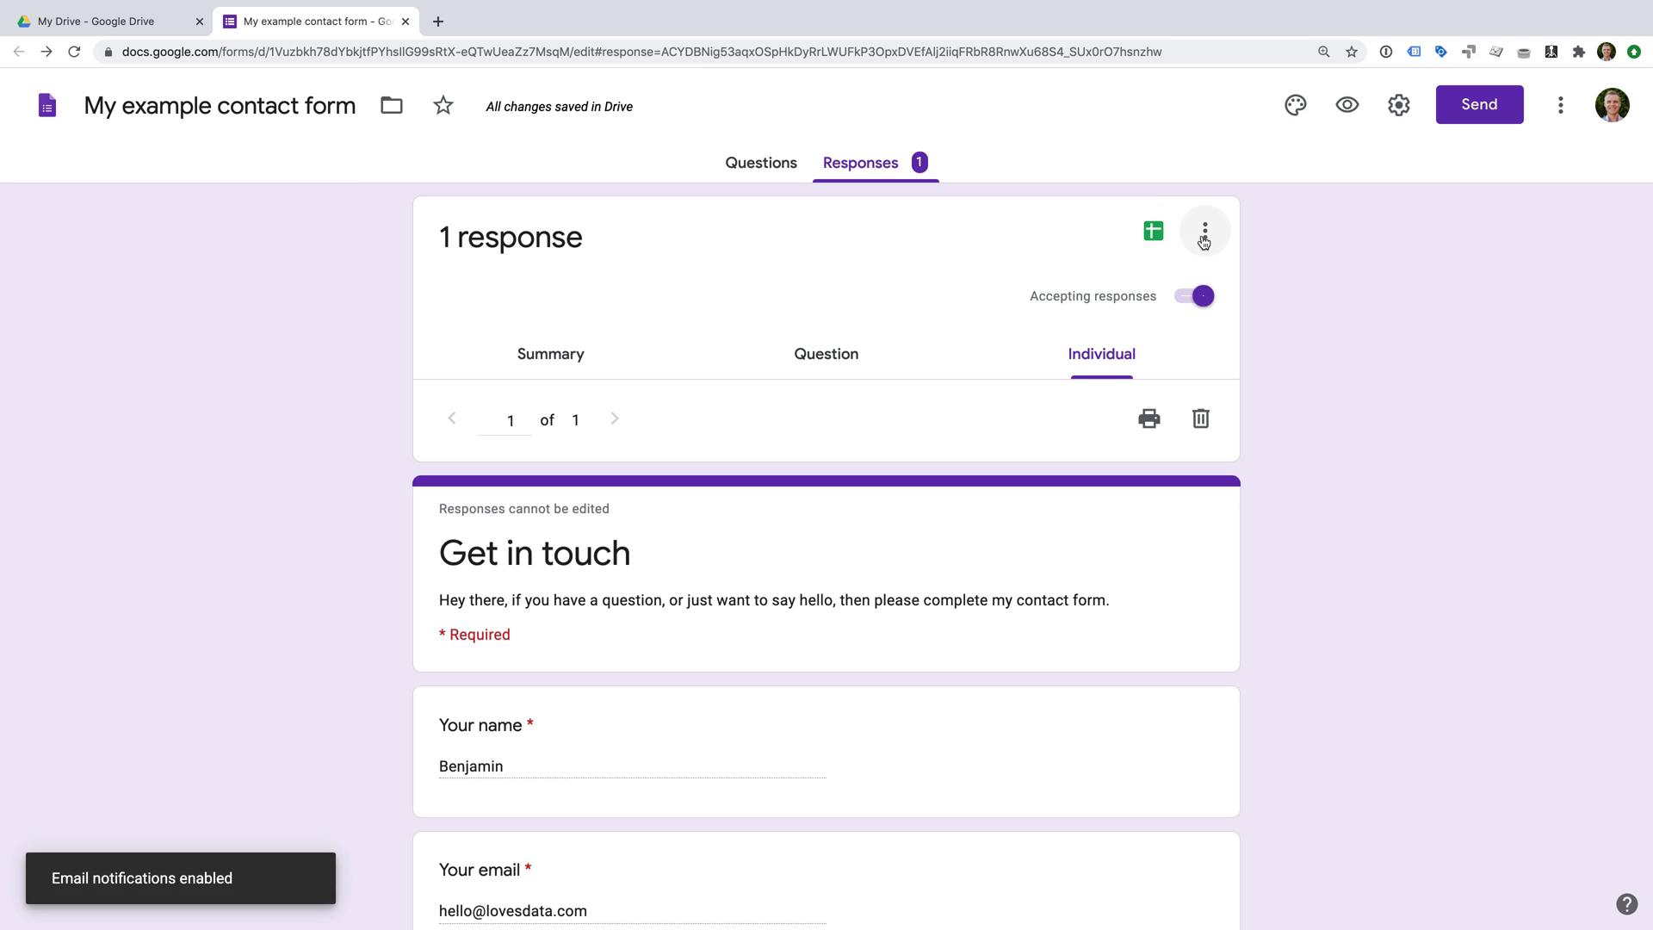
{"action": "left_click", "coordinate": [1203, 233]}
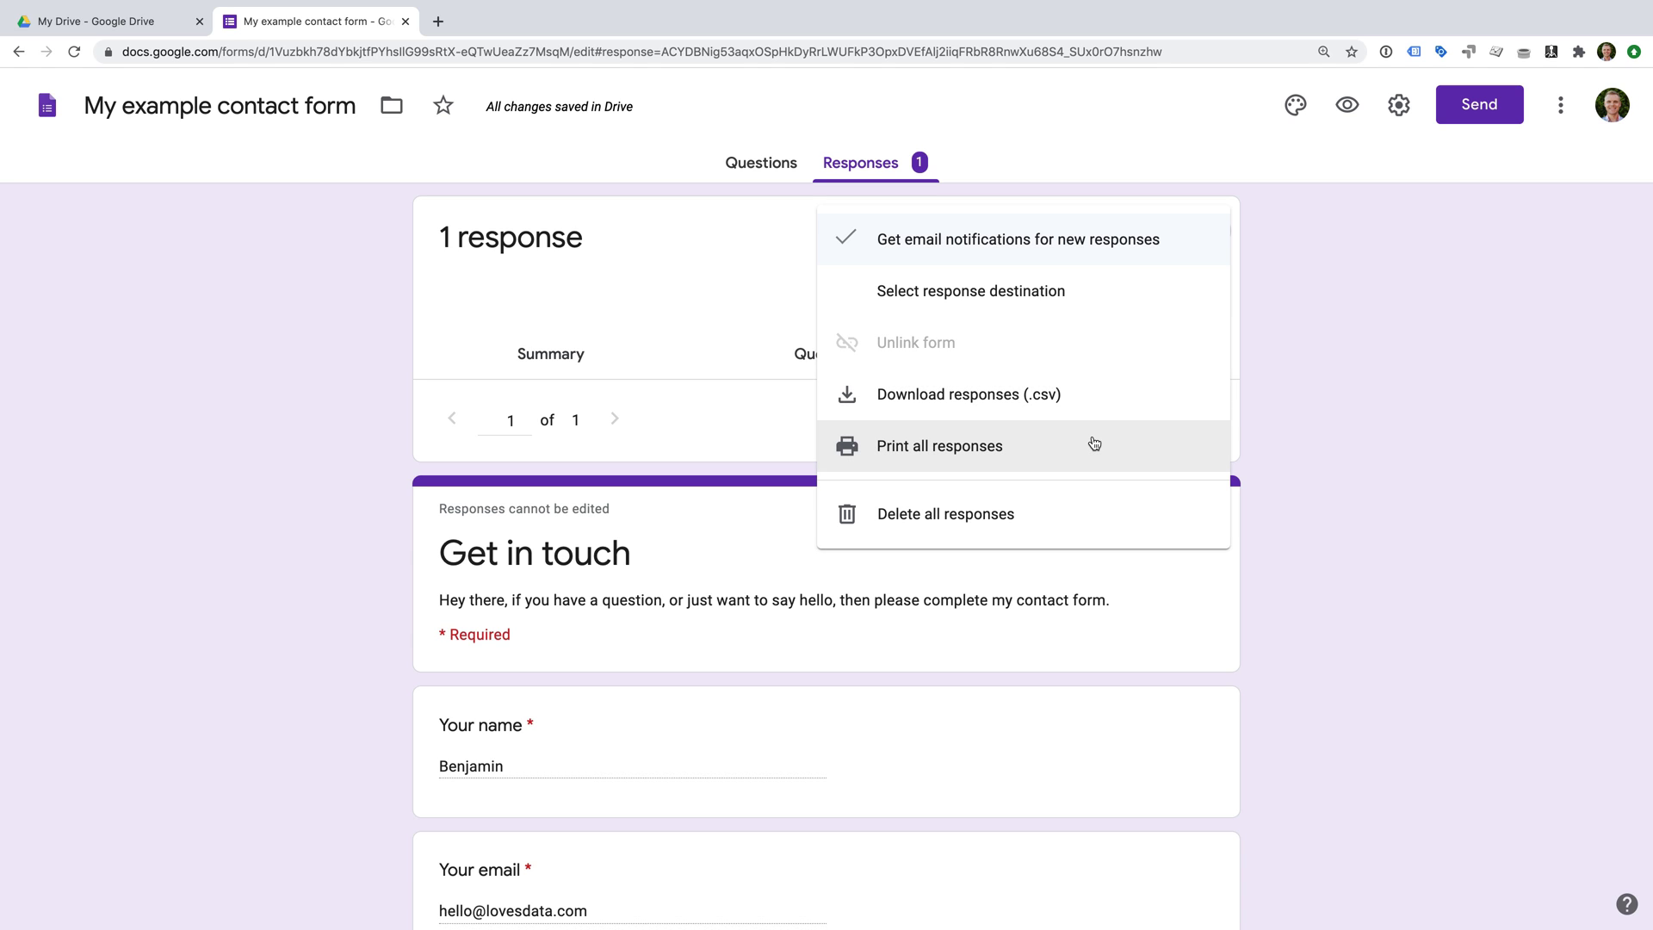
{"action": "left_click", "coordinate": [1309, 413]}
{"action": "left_click", "coordinate": [1393, 112]}
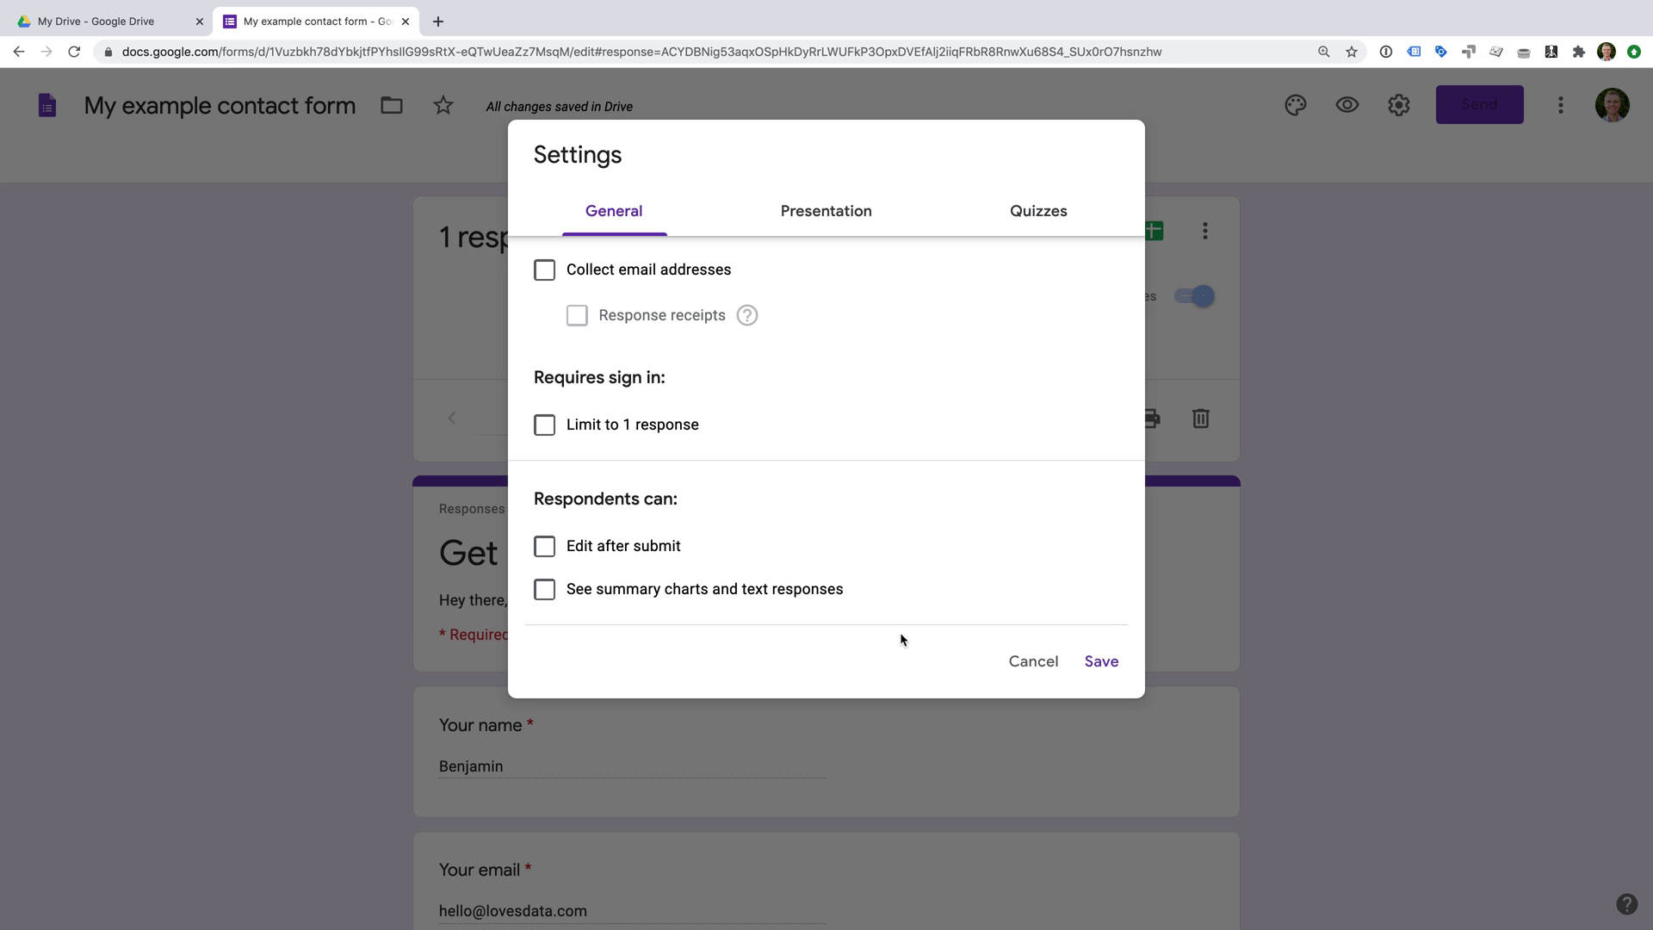
{"action": "left_click", "coordinate": [1029, 665]}
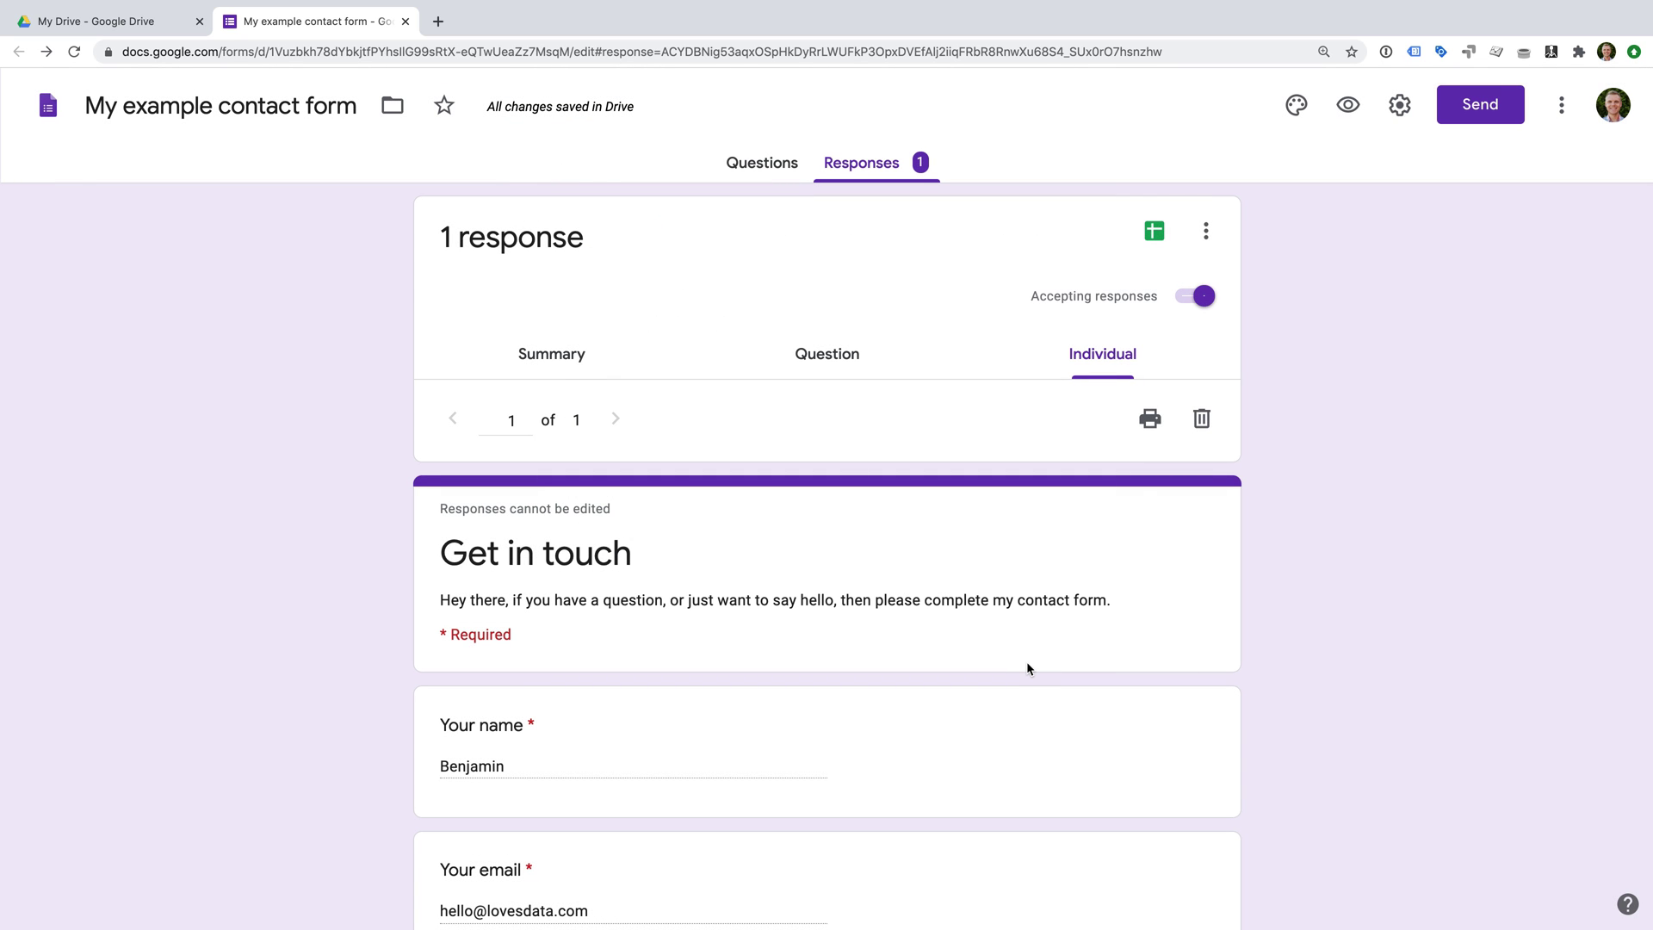
Set the theme colour to green with a slightly darker teal background.
{"action": "left_click", "coordinate": [1294, 118]}
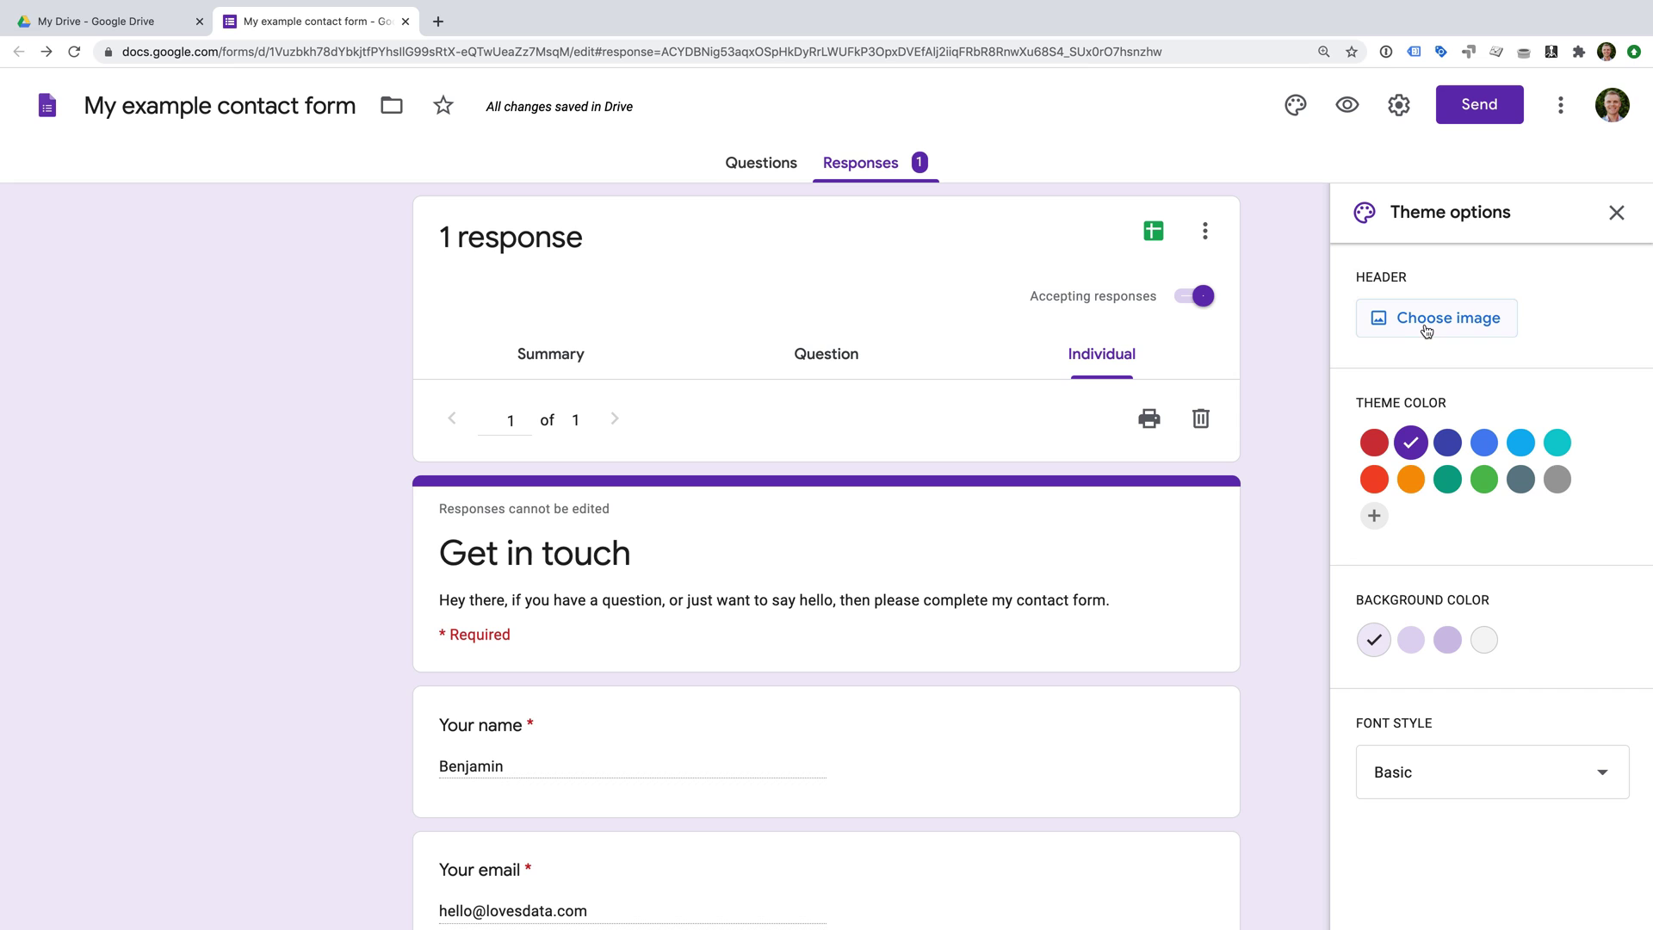
{"action": "left_click", "coordinate": [1374, 443]}
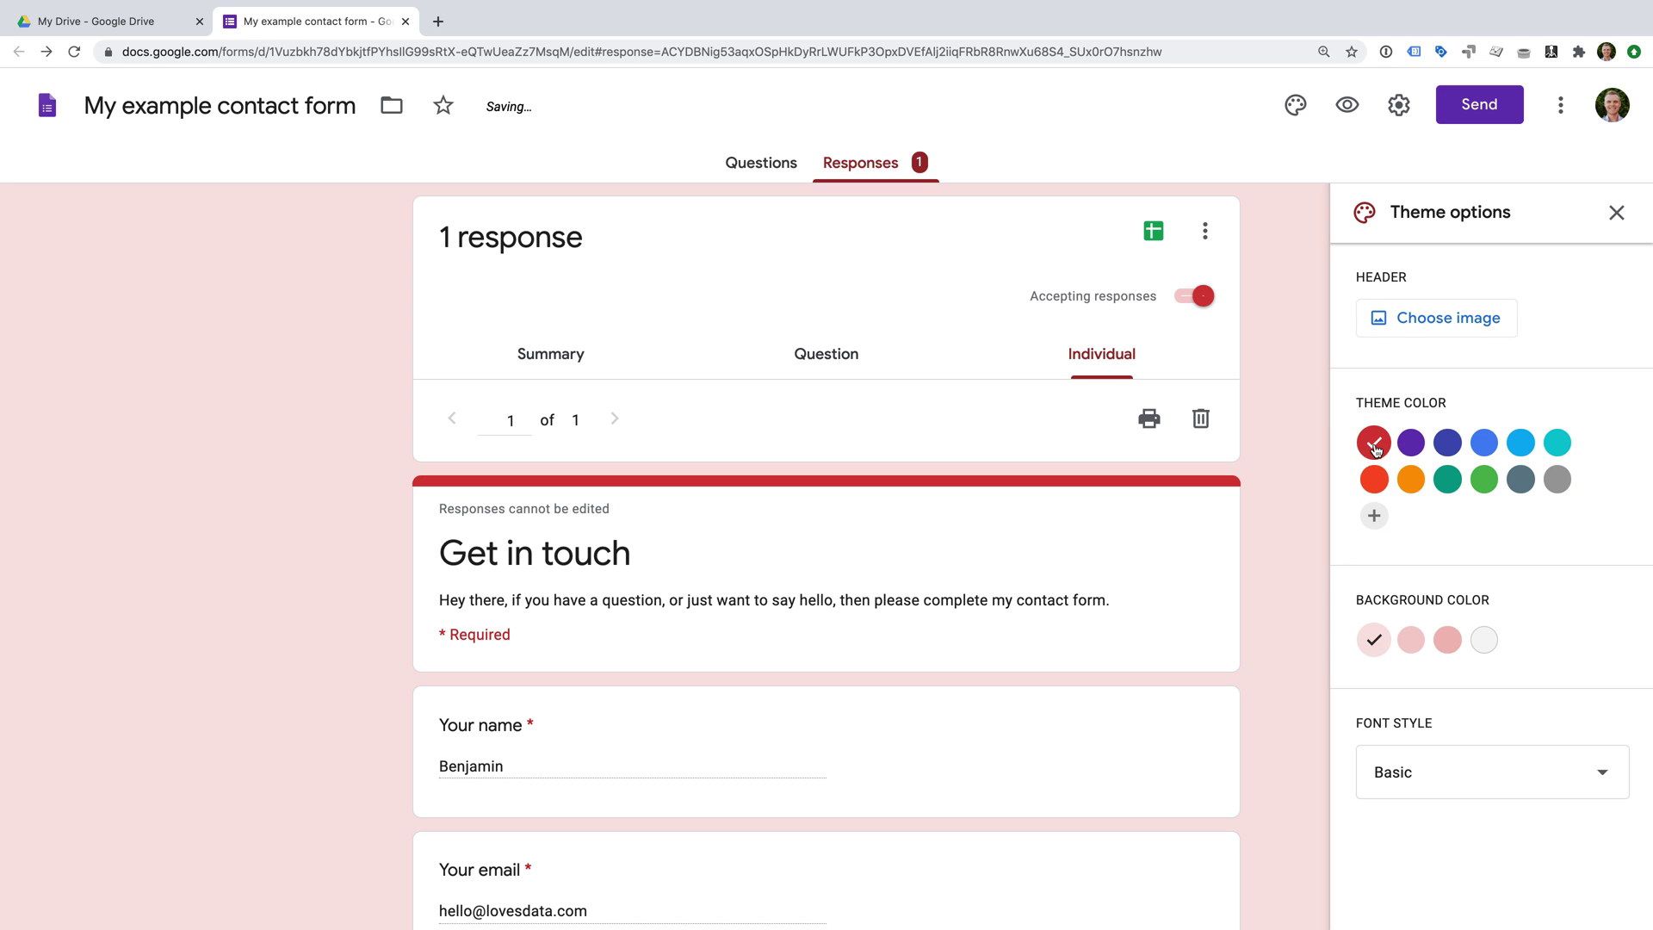
{"action": "left_click", "coordinate": [1557, 444]}
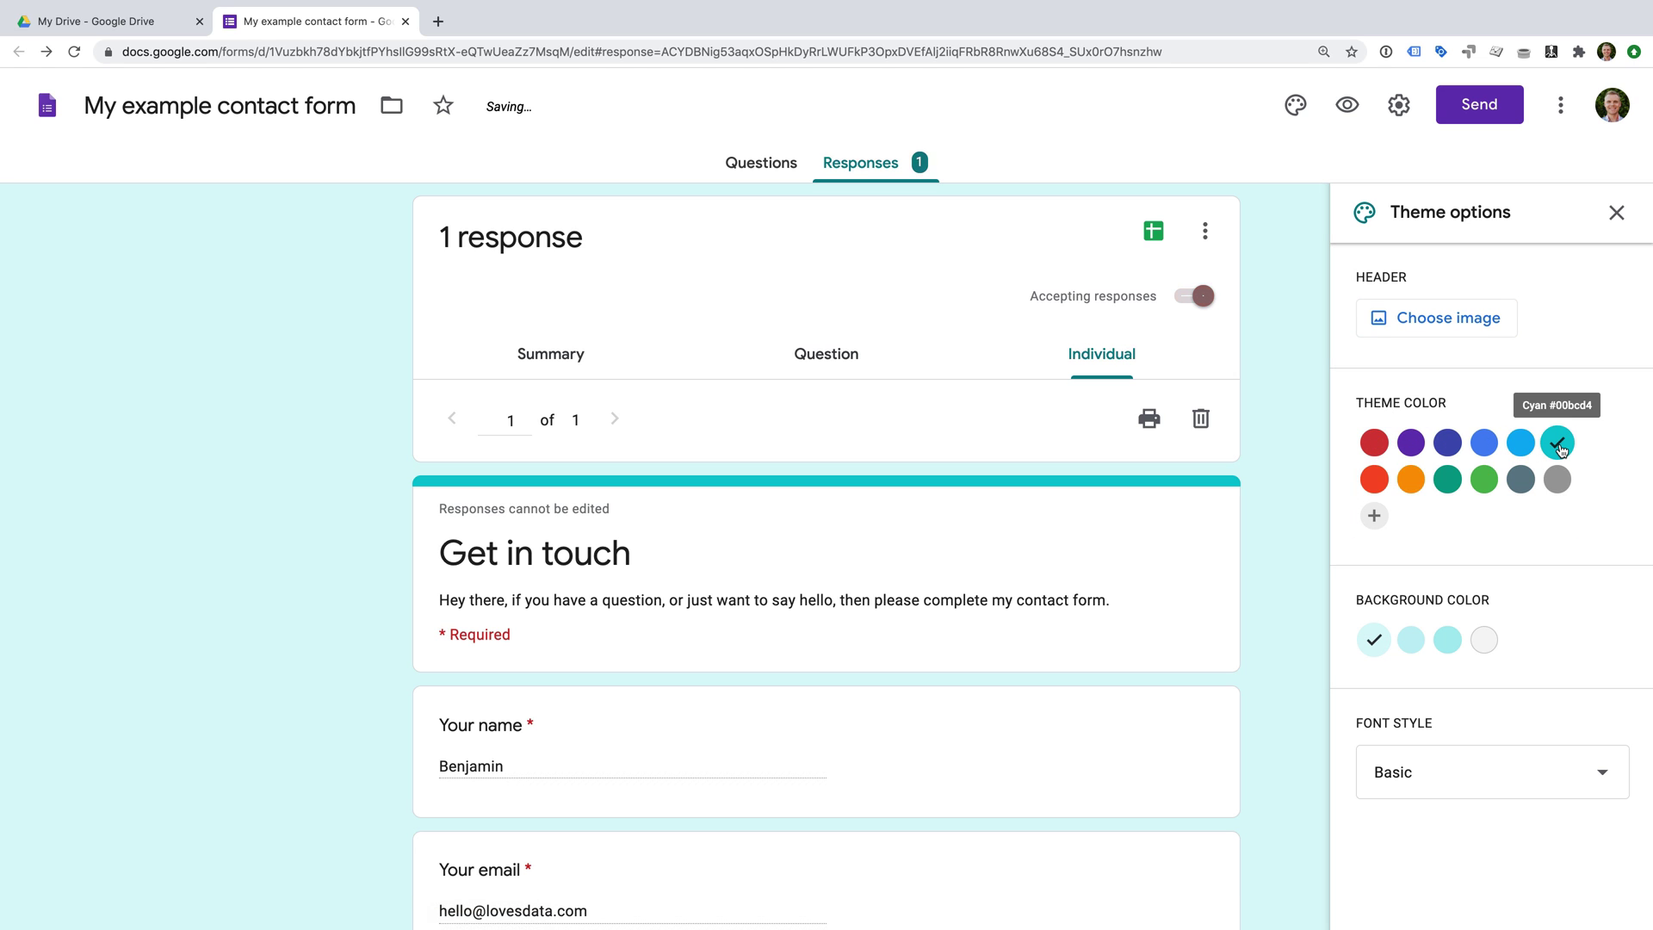
{"action": "left_click", "coordinate": [1453, 485]}
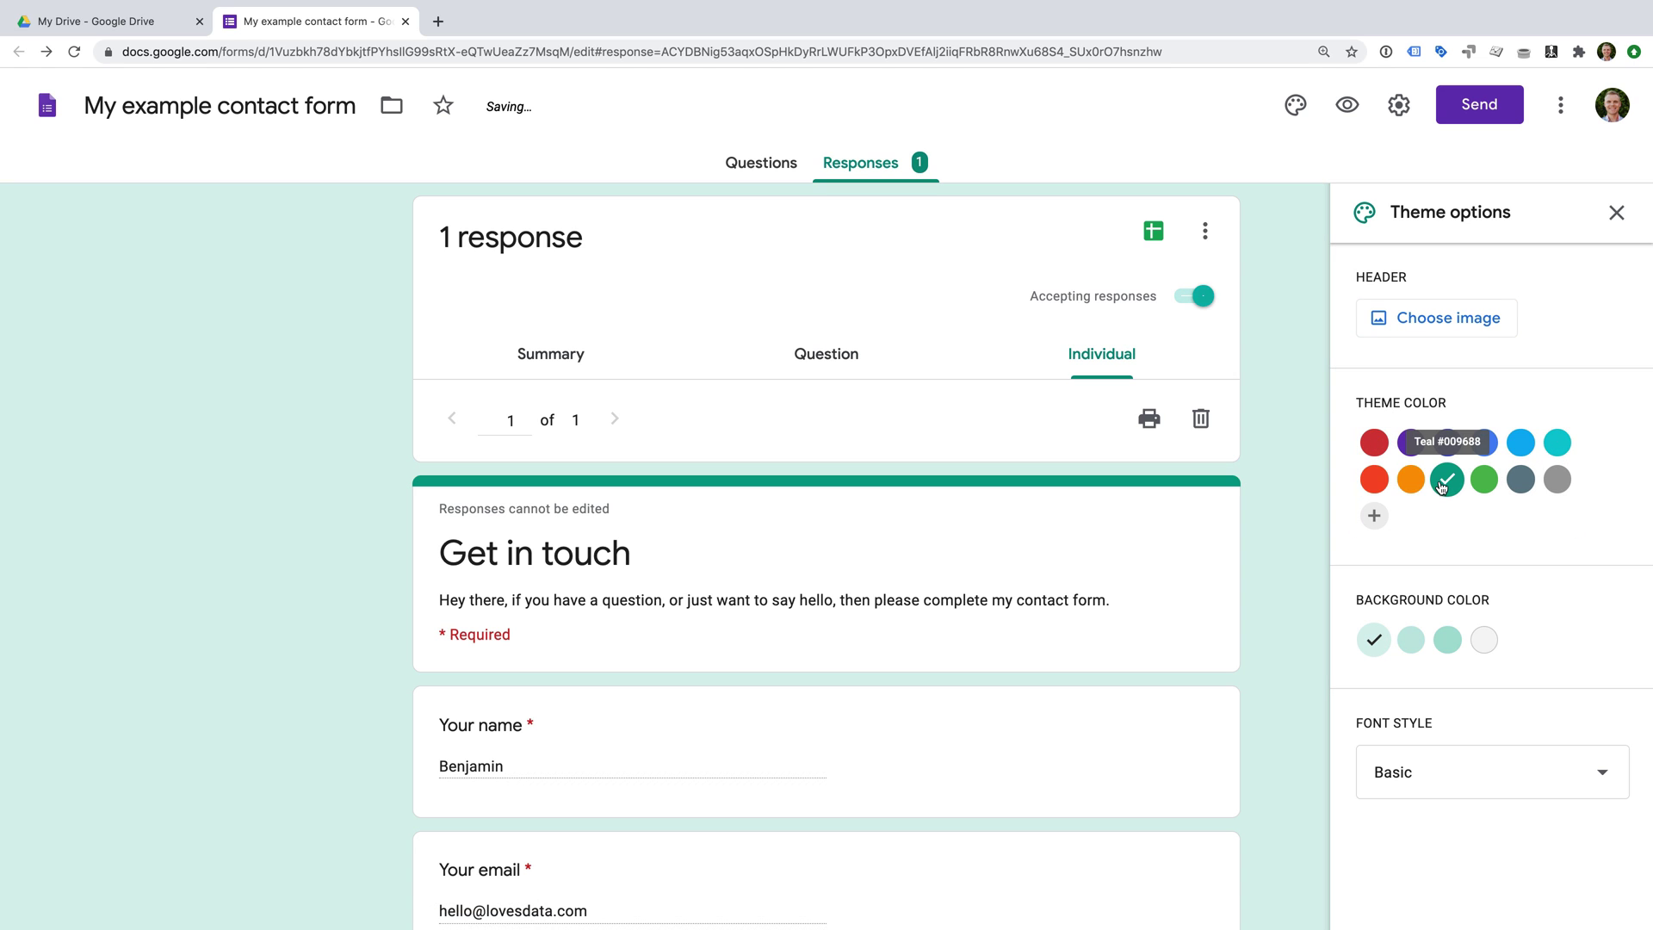
{"action": "left_click", "coordinate": [1414, 644]}
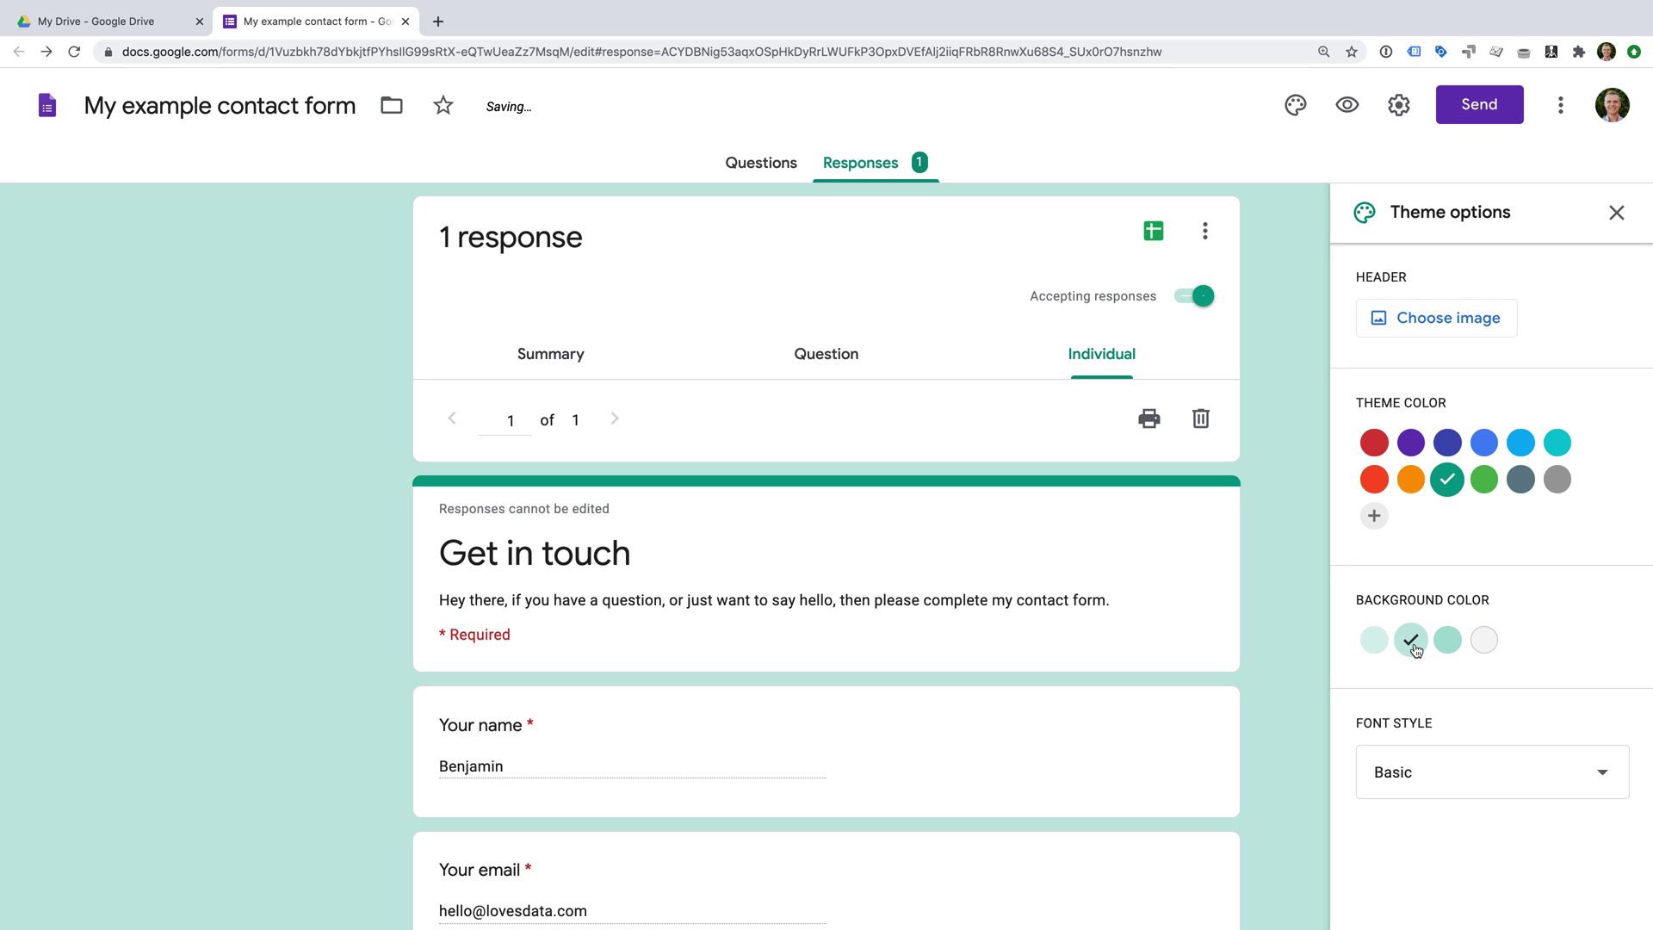
Try the Formal font style, revert to Basic, and close the theme options.
{"action": "left_click", "coordinate": [1469, 779]}
{"action": "left_click", "coordinate": [1437, 826]}
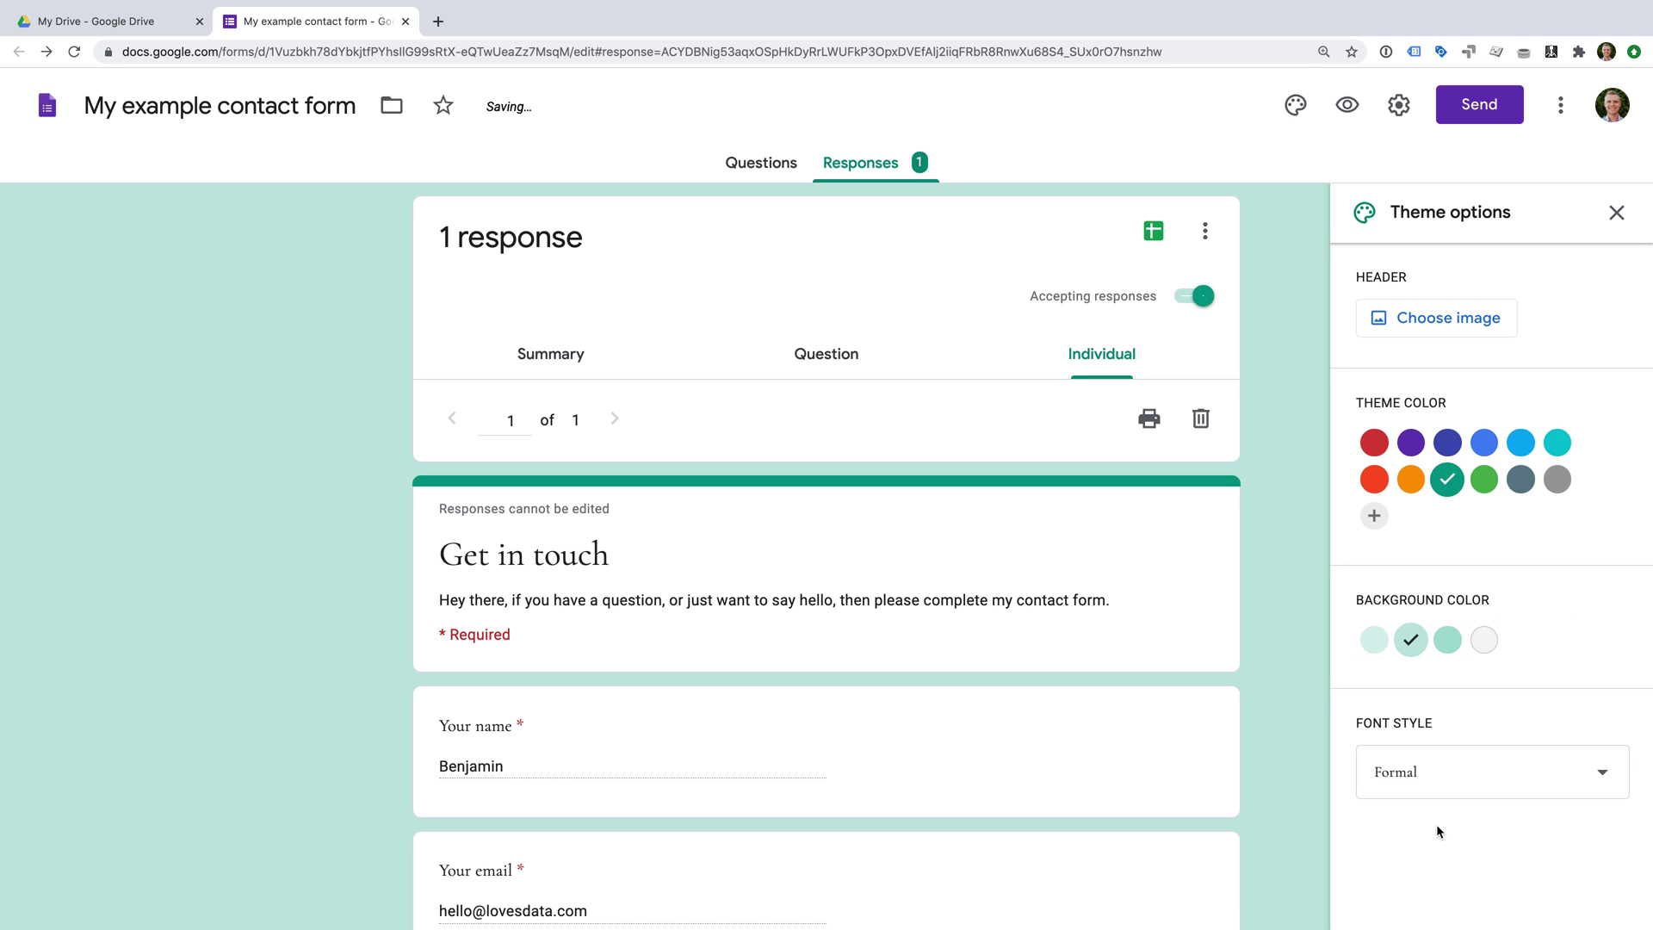
{"action": "left_click", "coordinate": [1450, 783]}
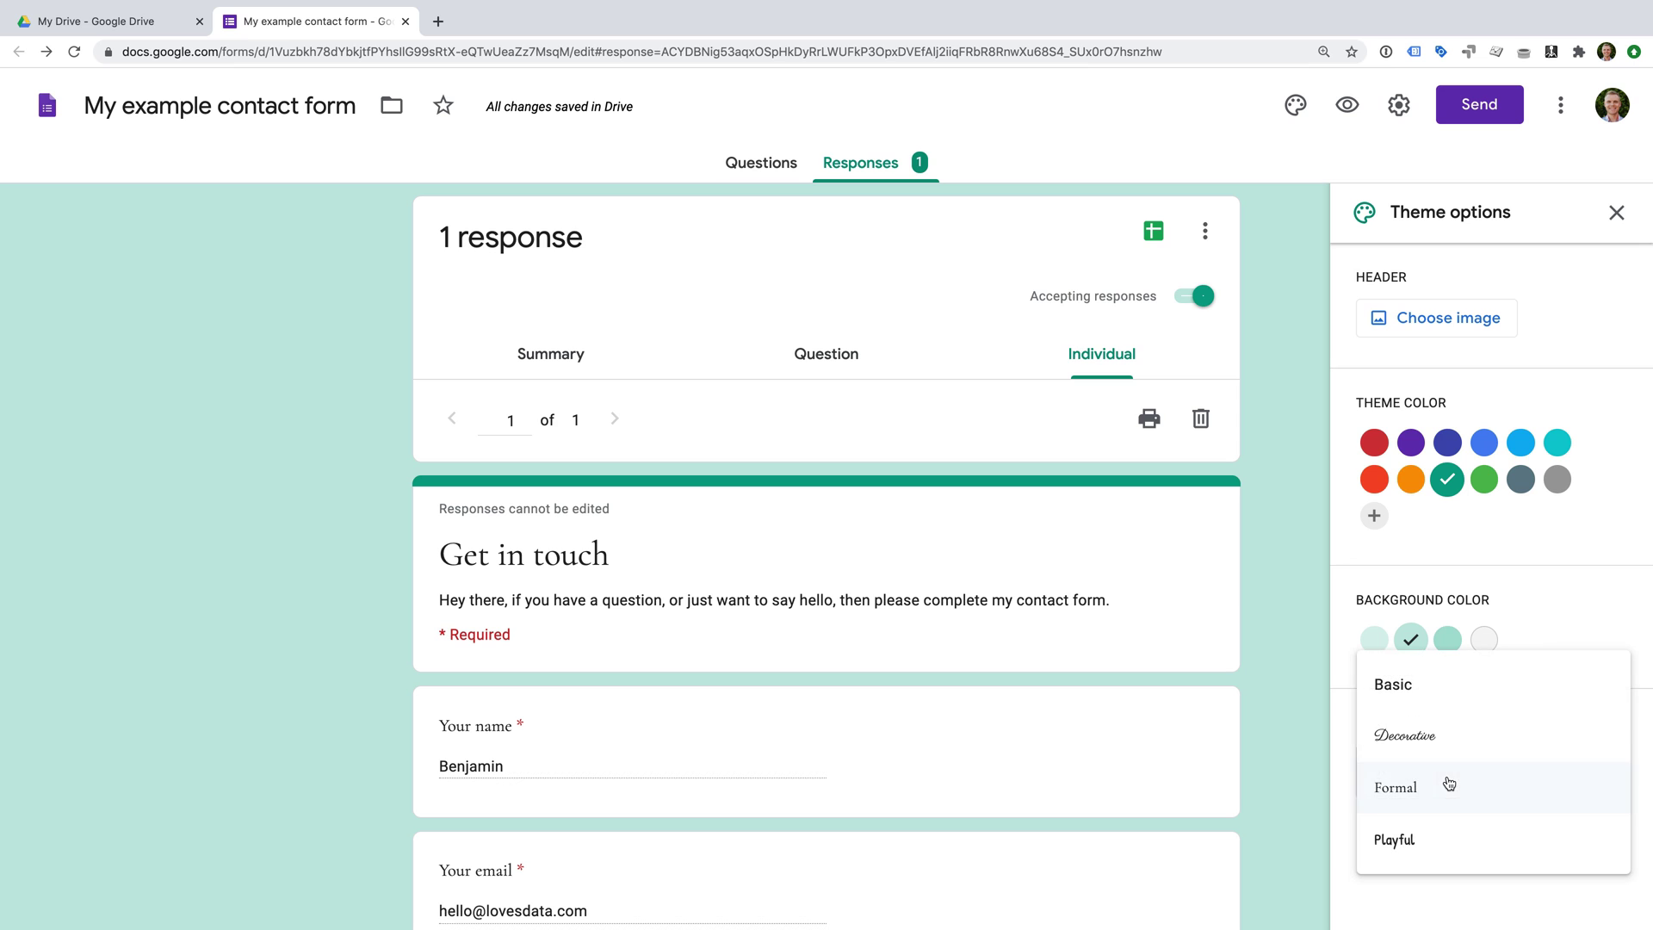
{"action": "left_click", "coordinate": [1438, 686]}
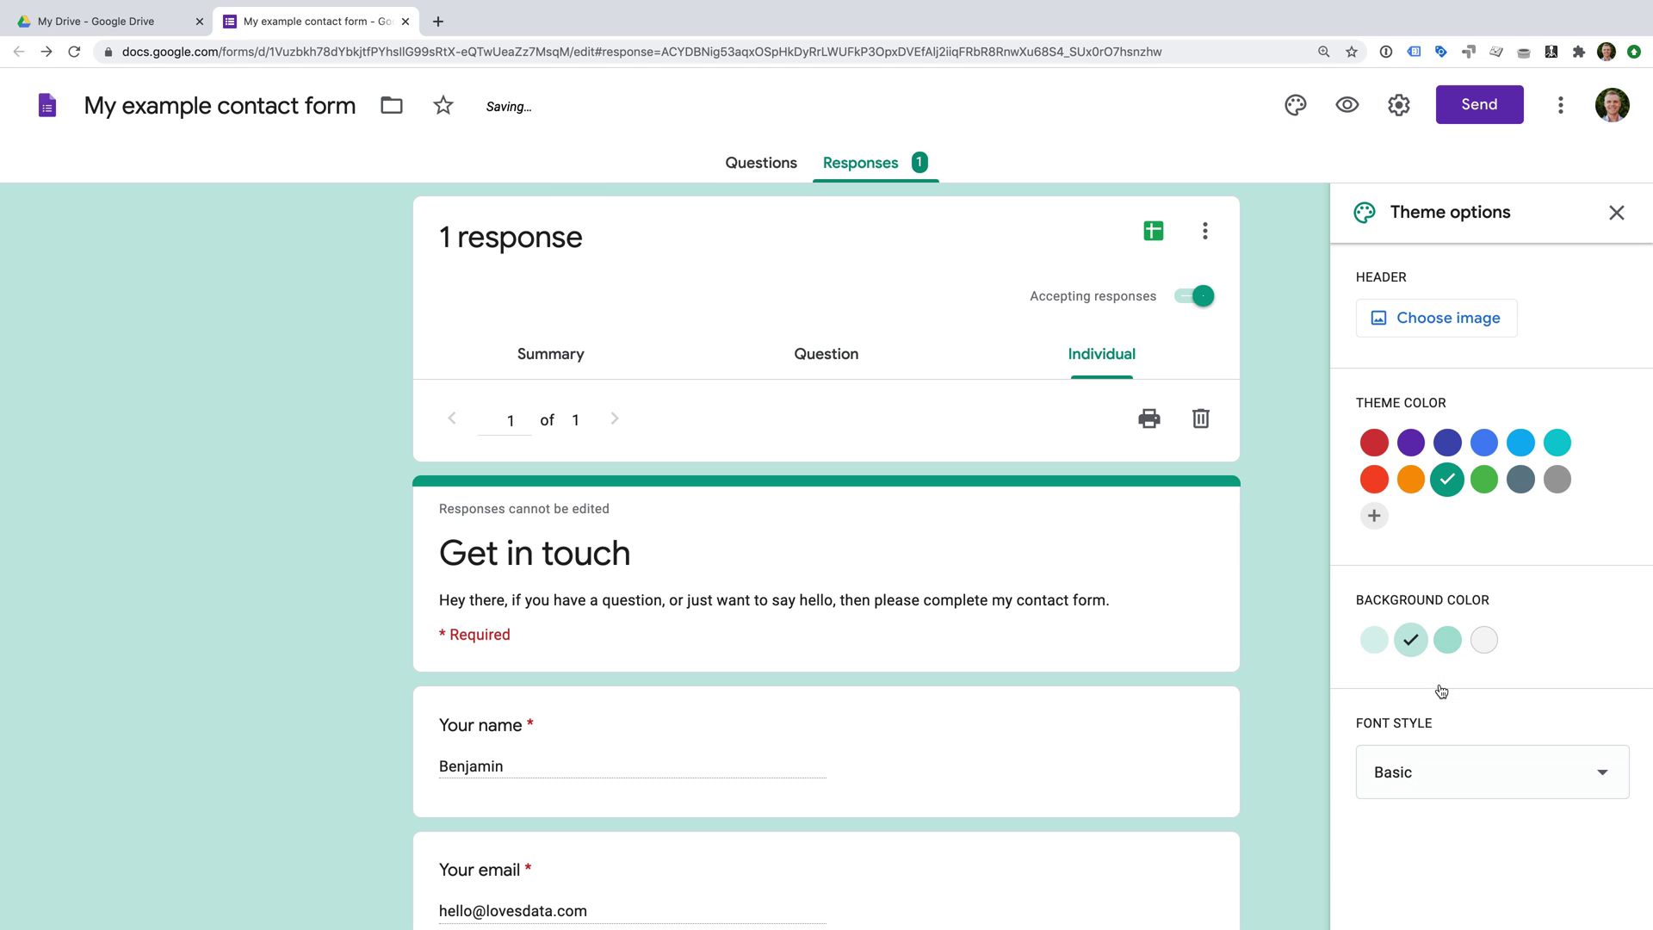
{"action": "left_click", "coordinate": [1617, 212]}
{"action": "left_click", "coordinate": [1566, 110]}
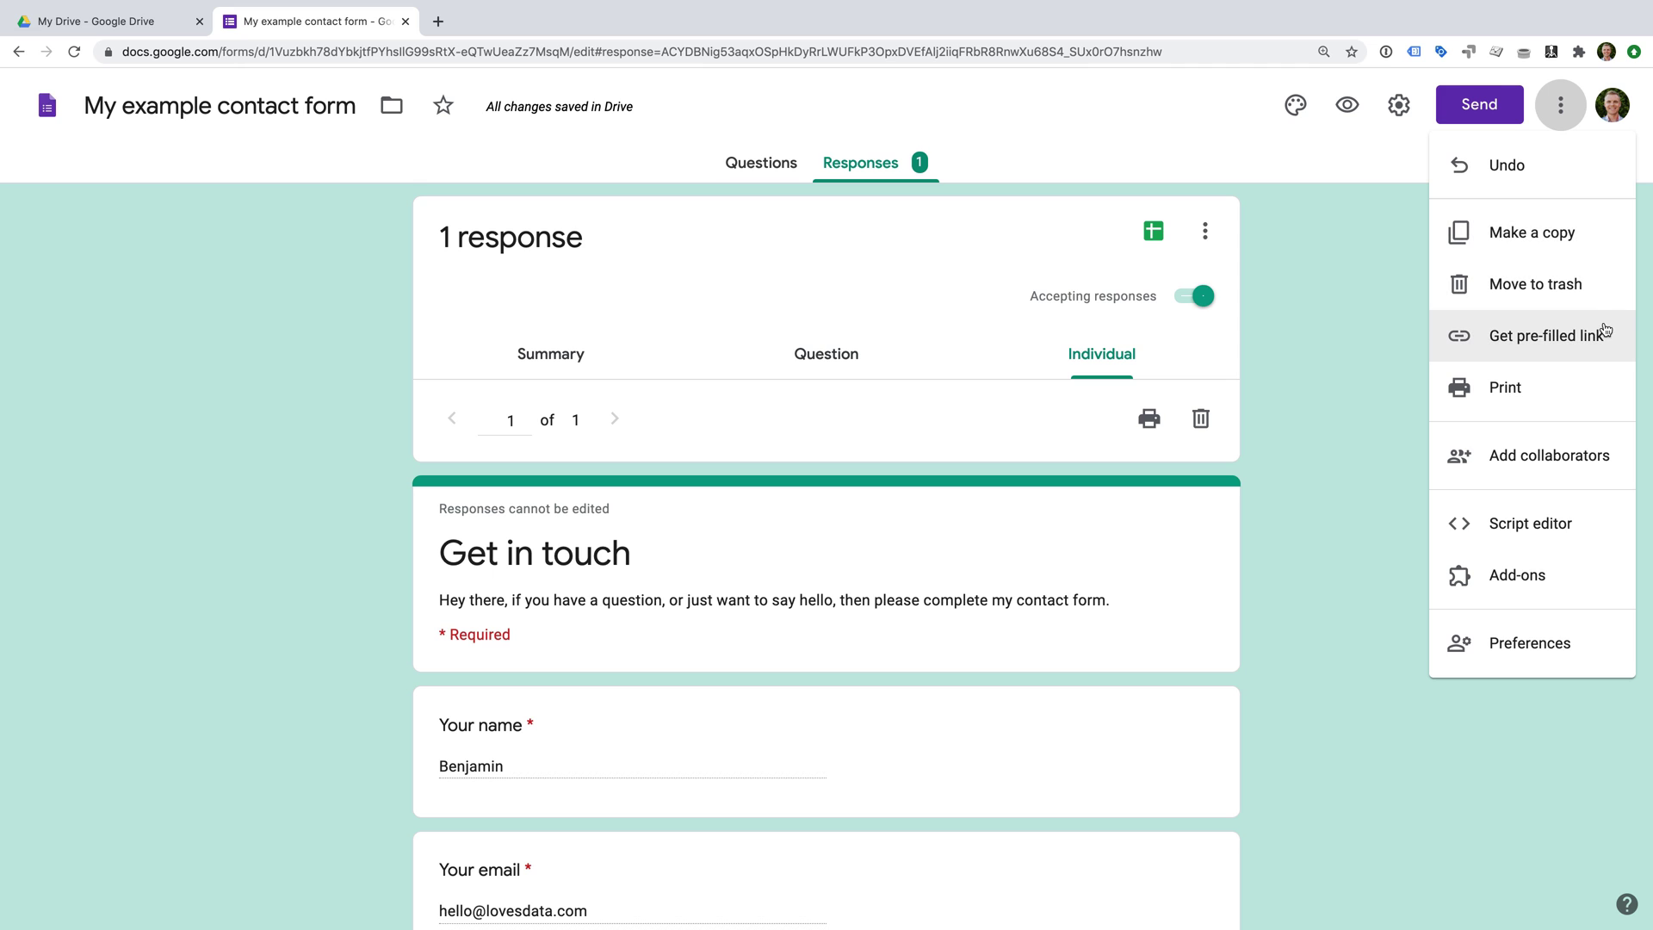
Generate a pre-filled link with Your name 'Example' and a sample email address.
{"action": "left_click", "coordinate": [1499, 347]}
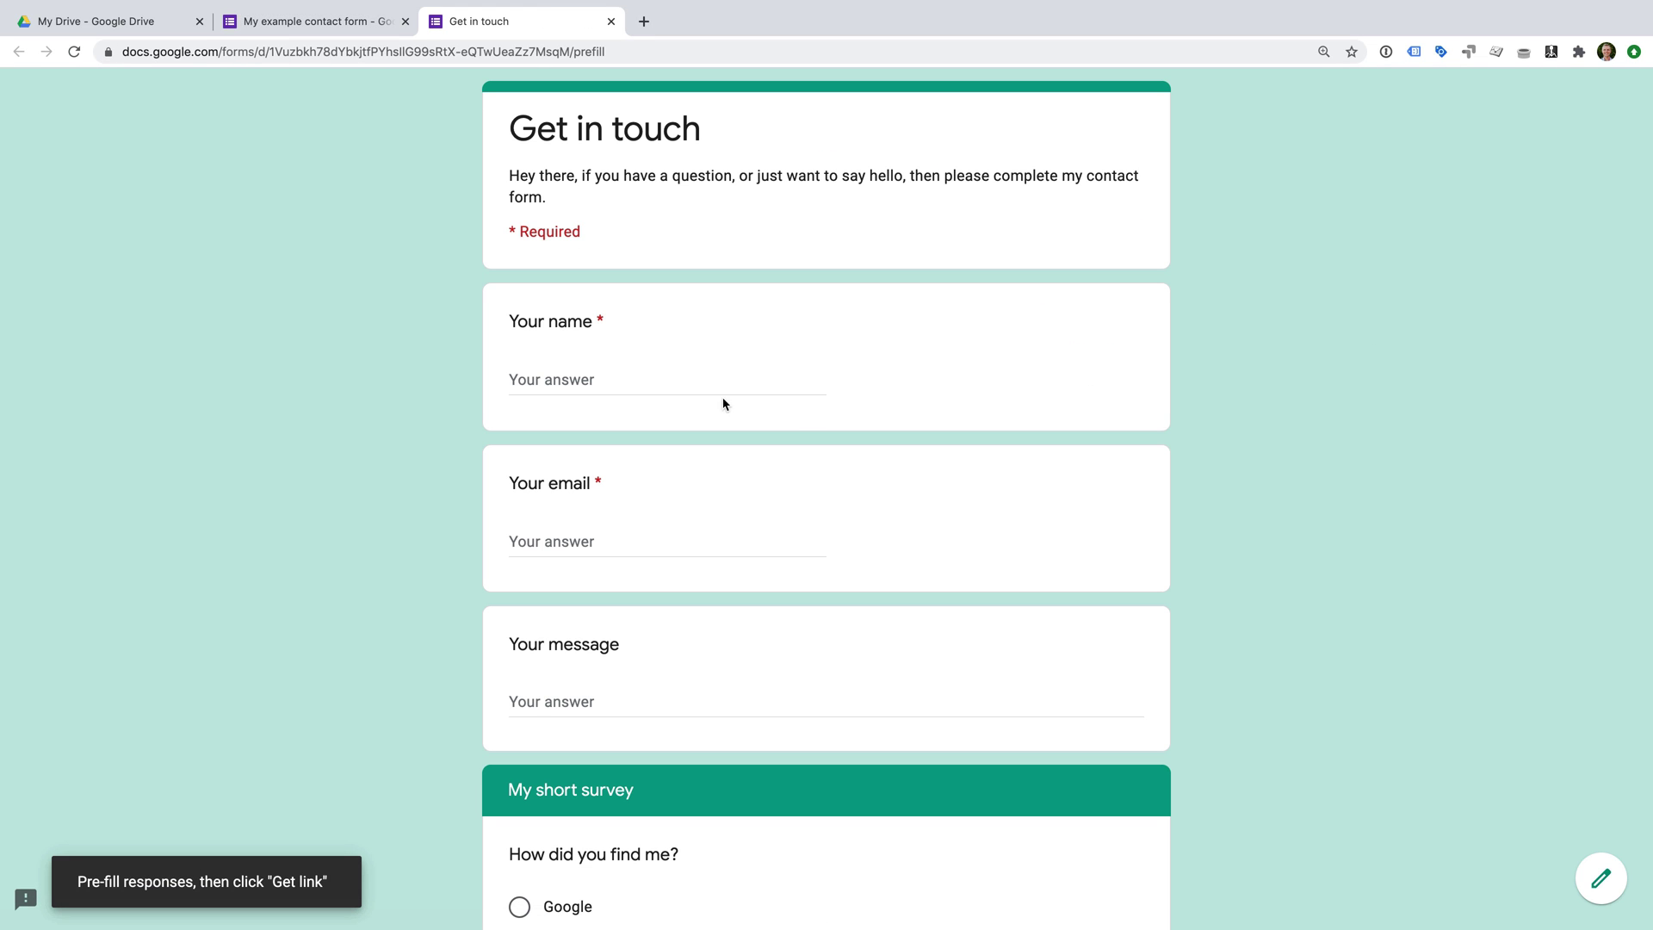
{"action": "left_click", "coordinate": [712, 387]}
{"action": "type", "text": "Example"}
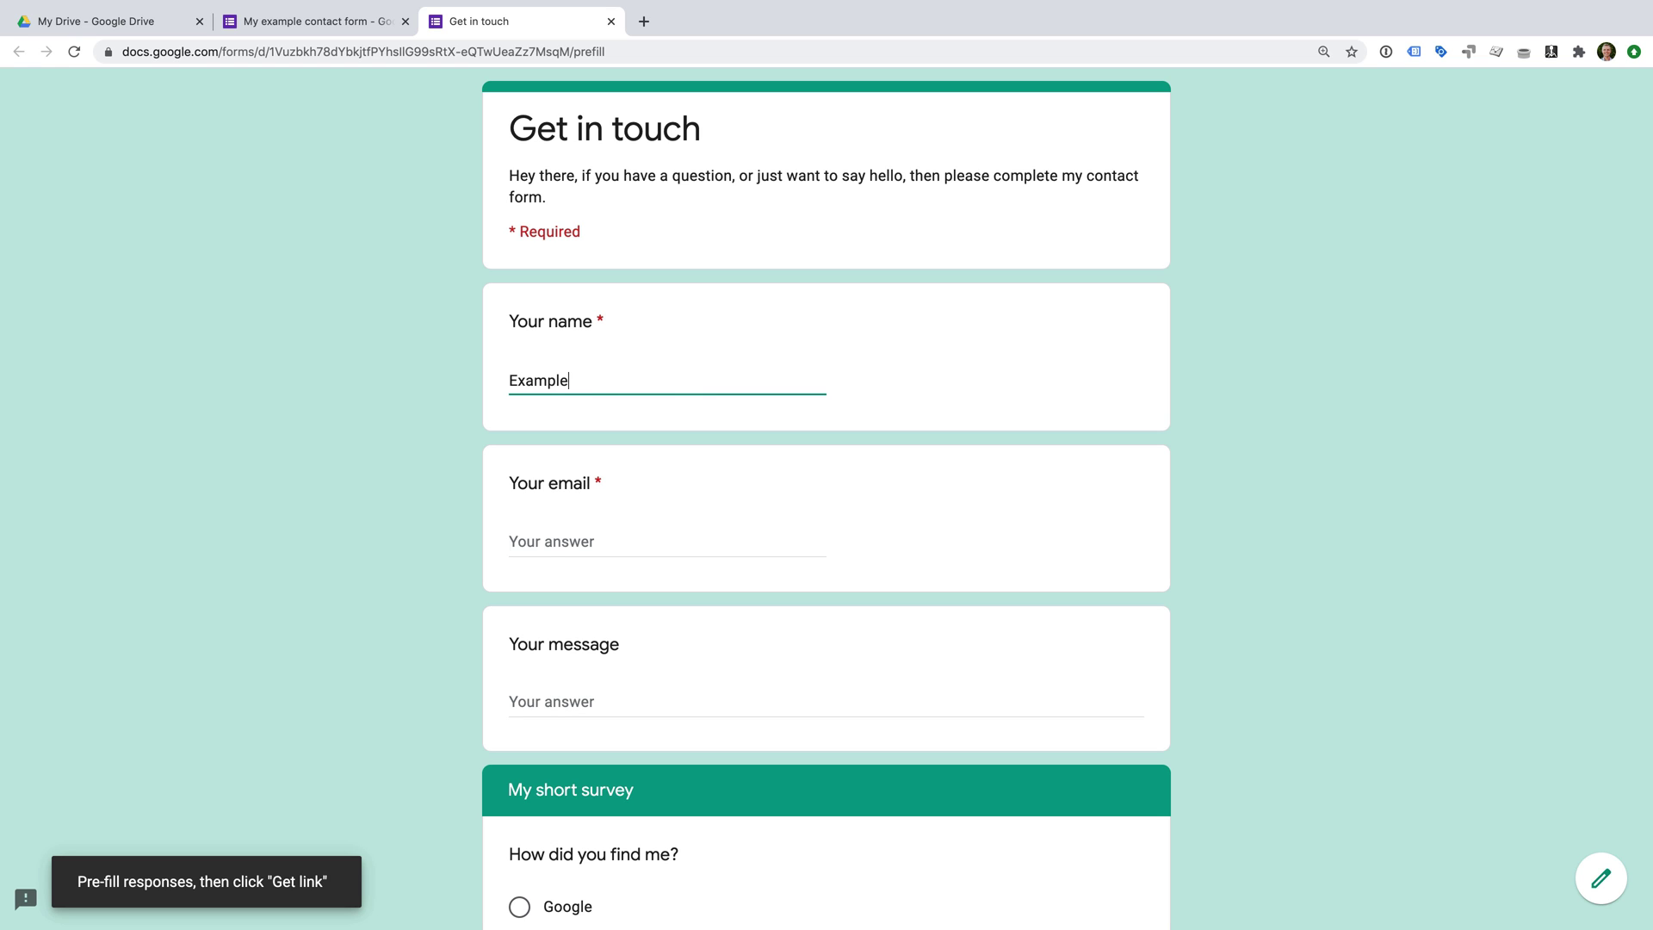
{"action": "key", "text": "Tab"}
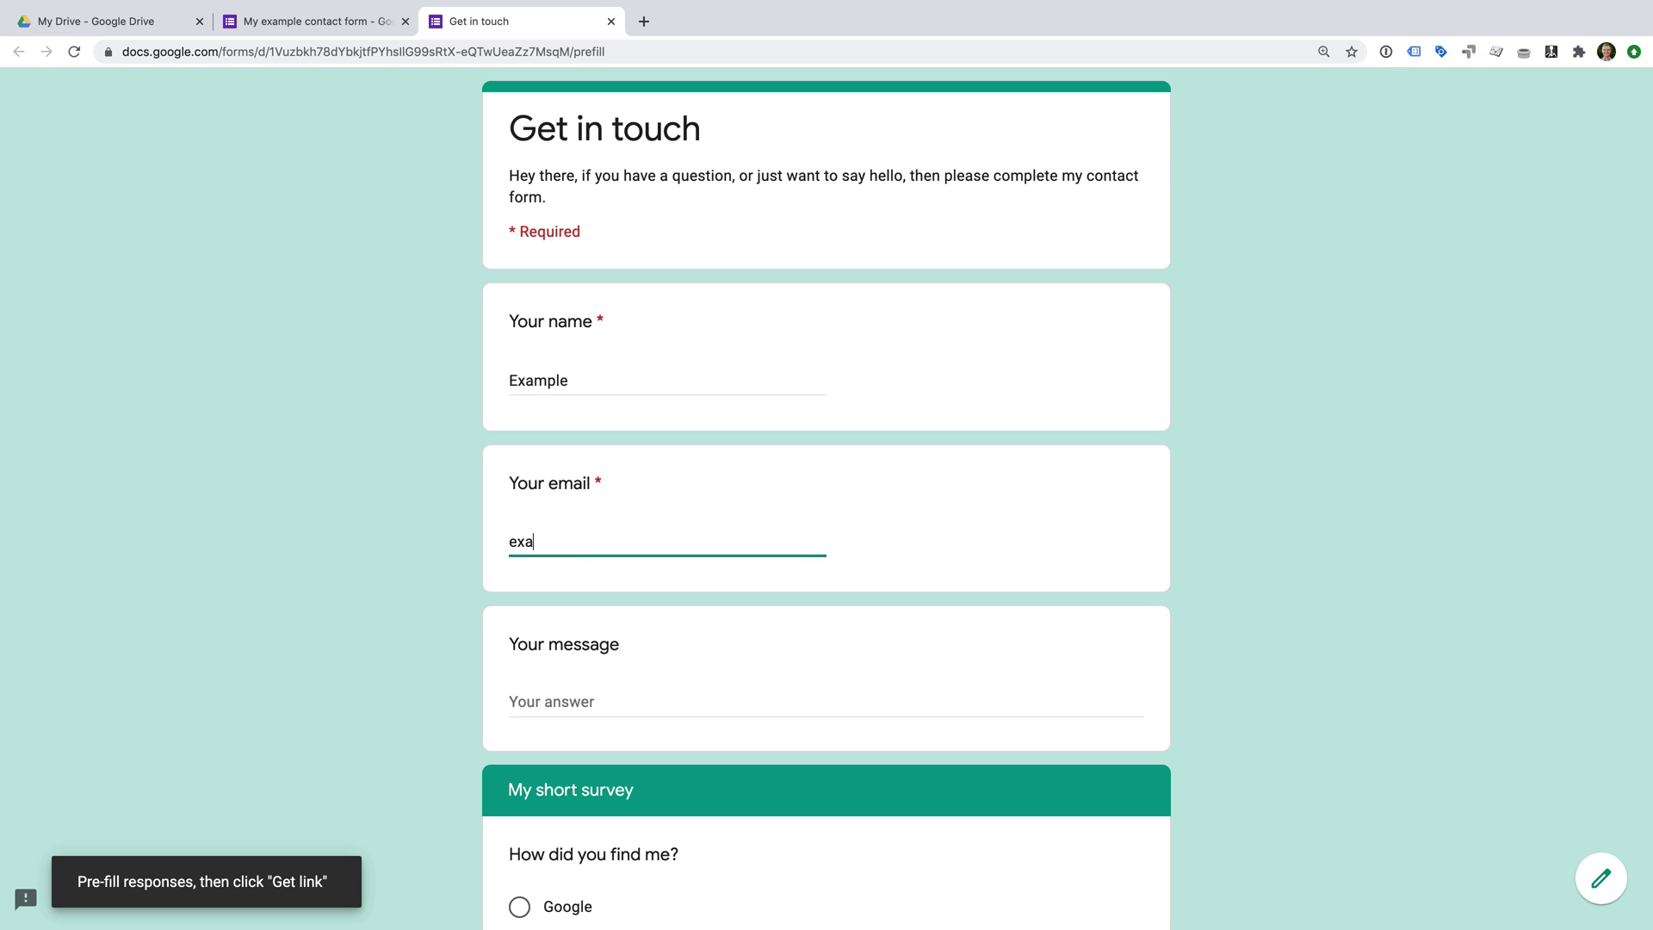
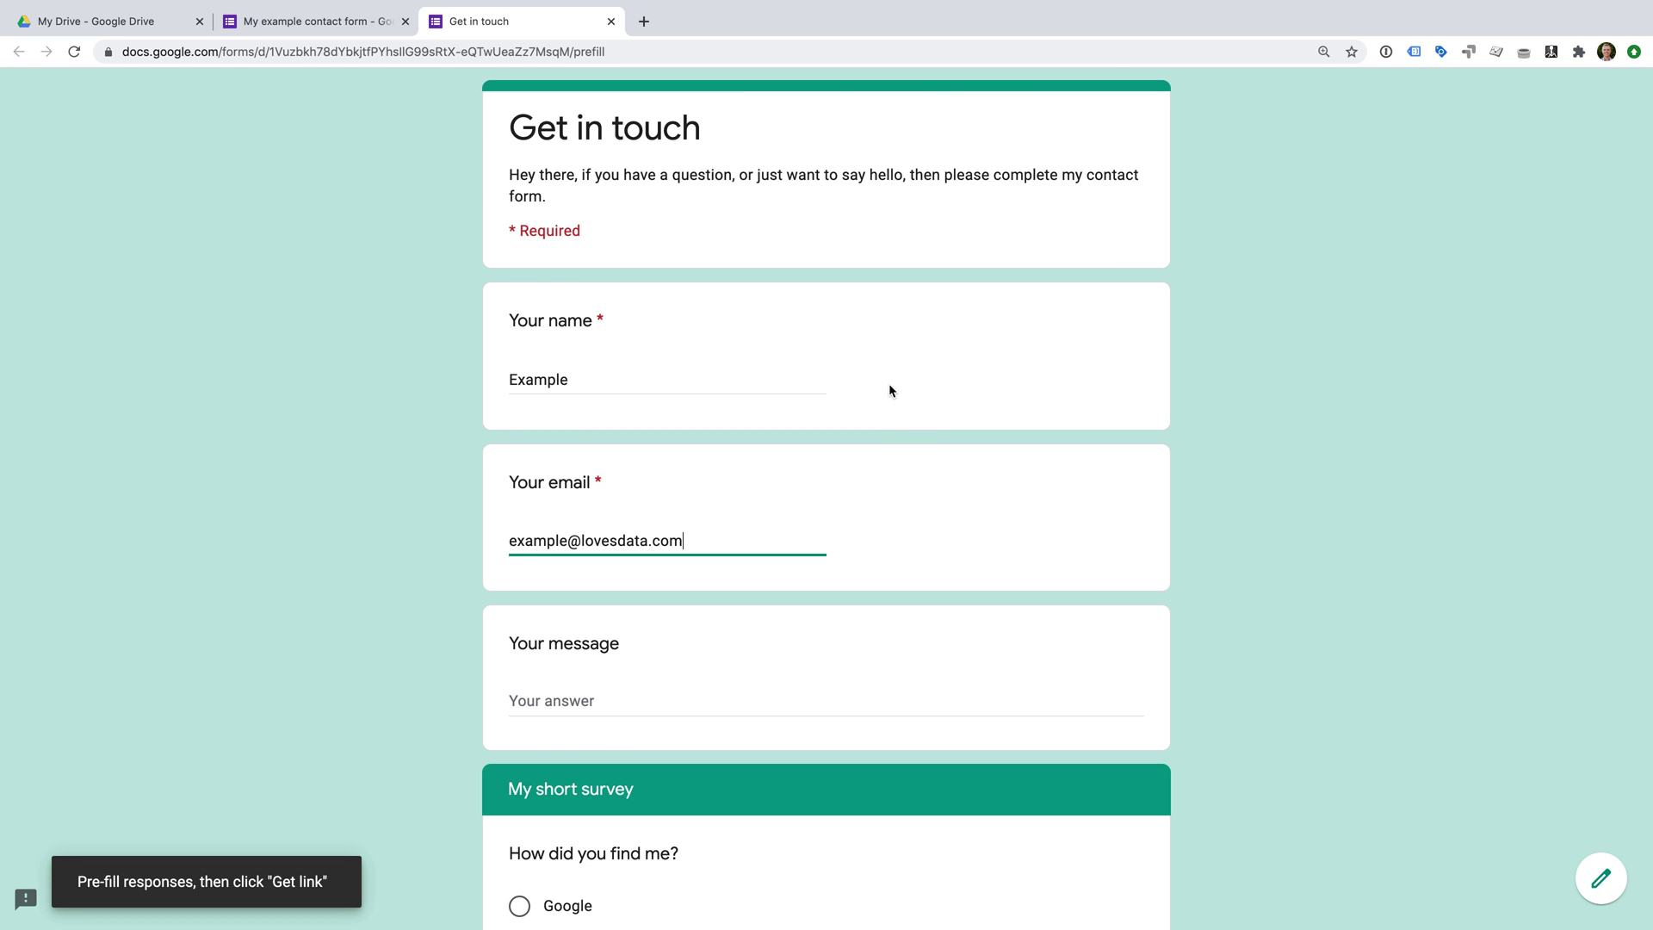
{"action": "scroll", "coordinate": [889, 384], "scroll_direction": "down", "scroll_amount": 7}
{"action": "left_click", "coordinate": [551, 772]}
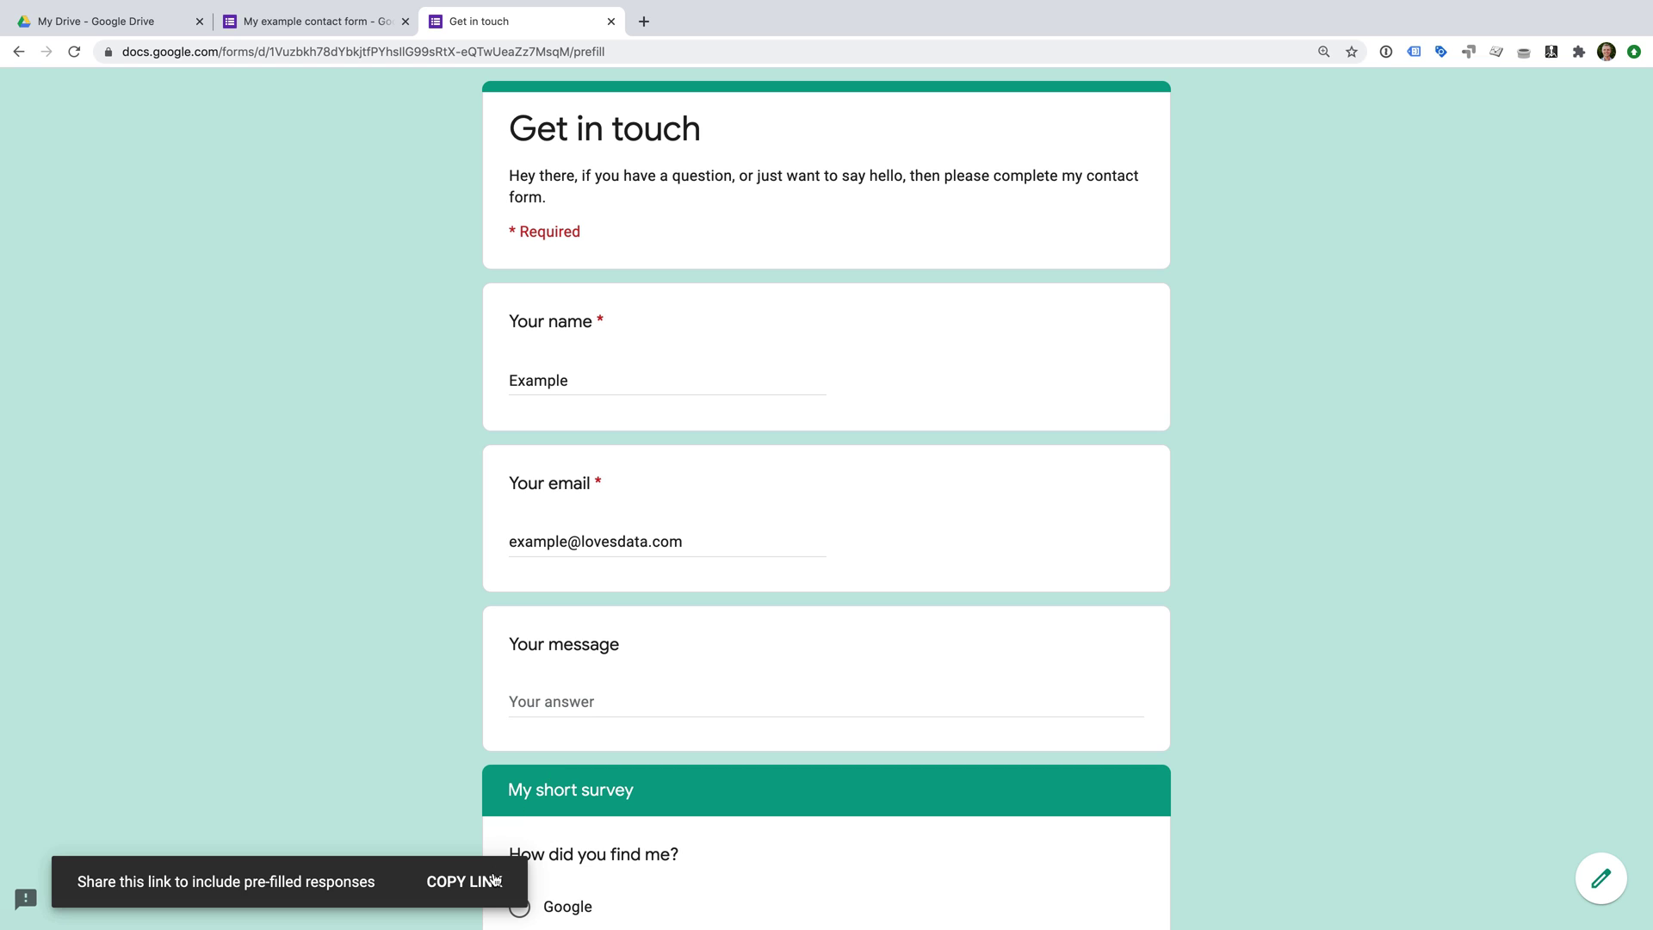
Copy the pre-filled link, load it in the browser to verify, then return to the editor.
{"action": "left_click", "coordinate": [483, 885]}
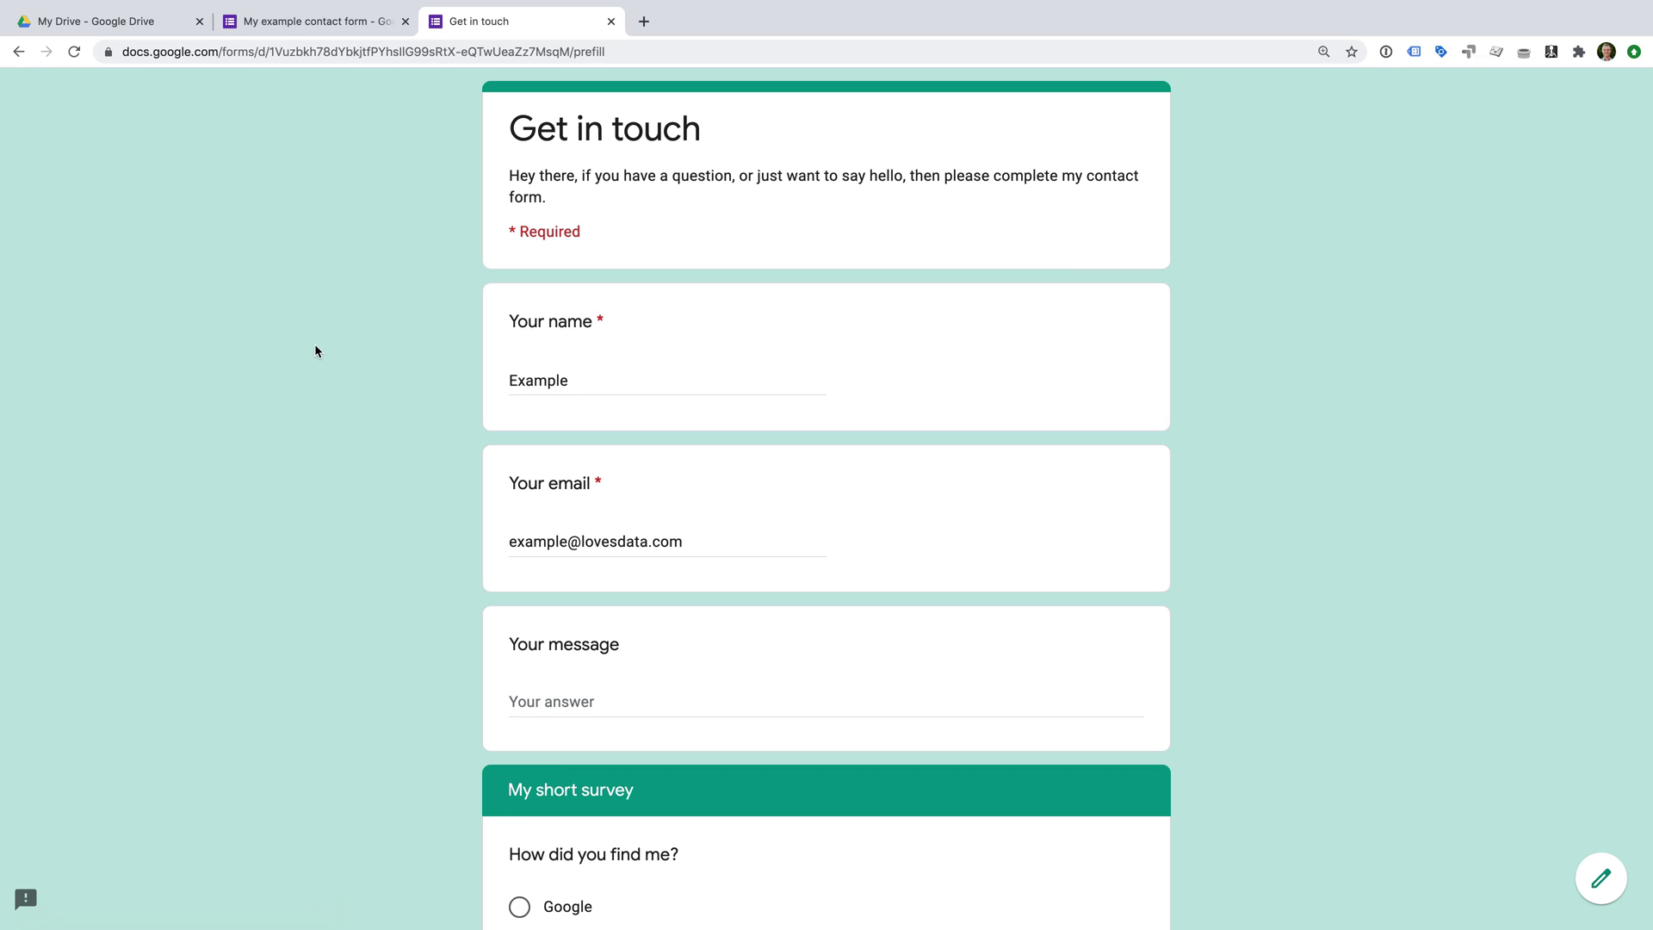
{"action": "left_click", "coordinate": [348, 53]}
{"action": "key", "text": "super+v"}
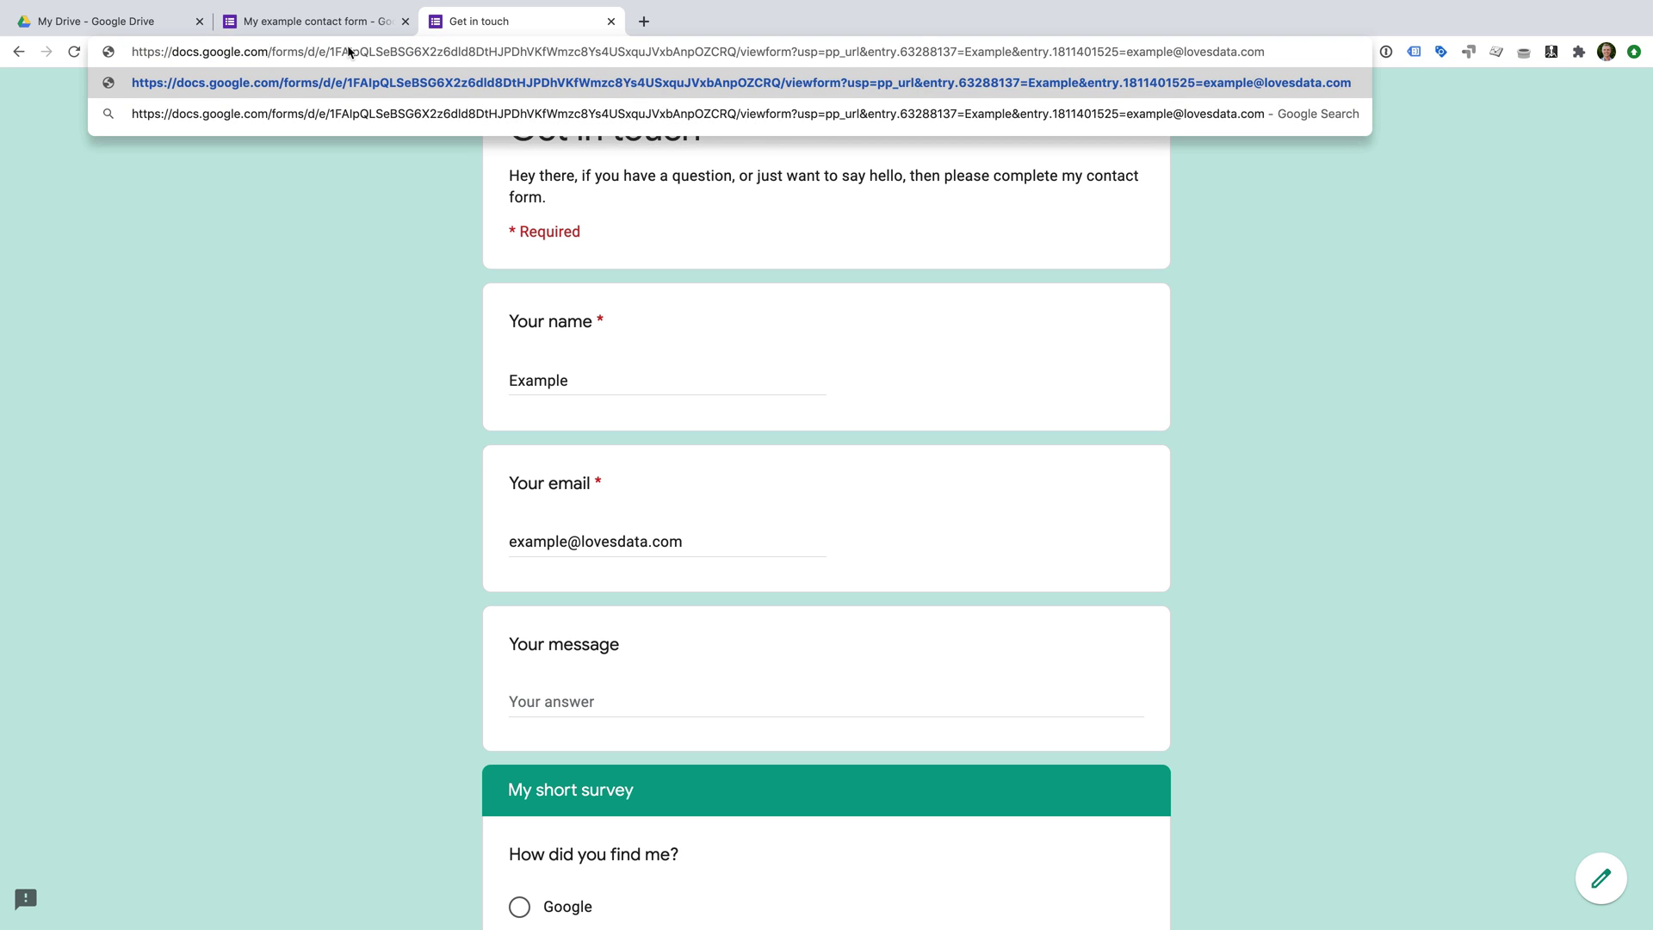
{"action": "key", "text": "Return"}
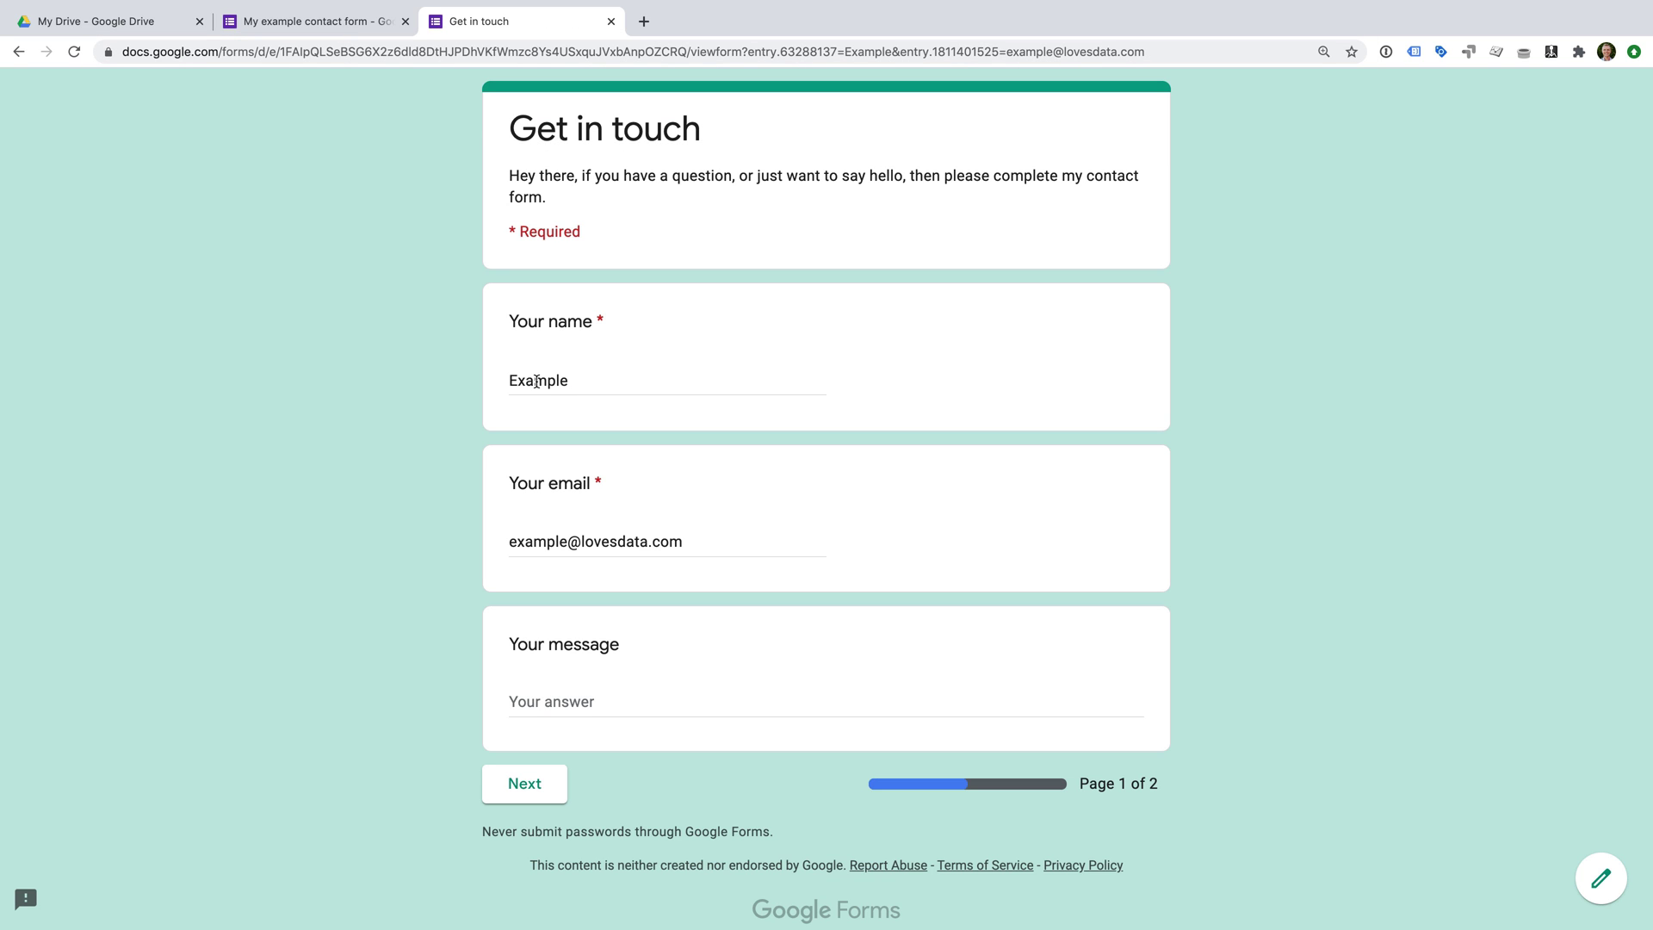
{"action": "left_click", "coordinate": [362, 33]}
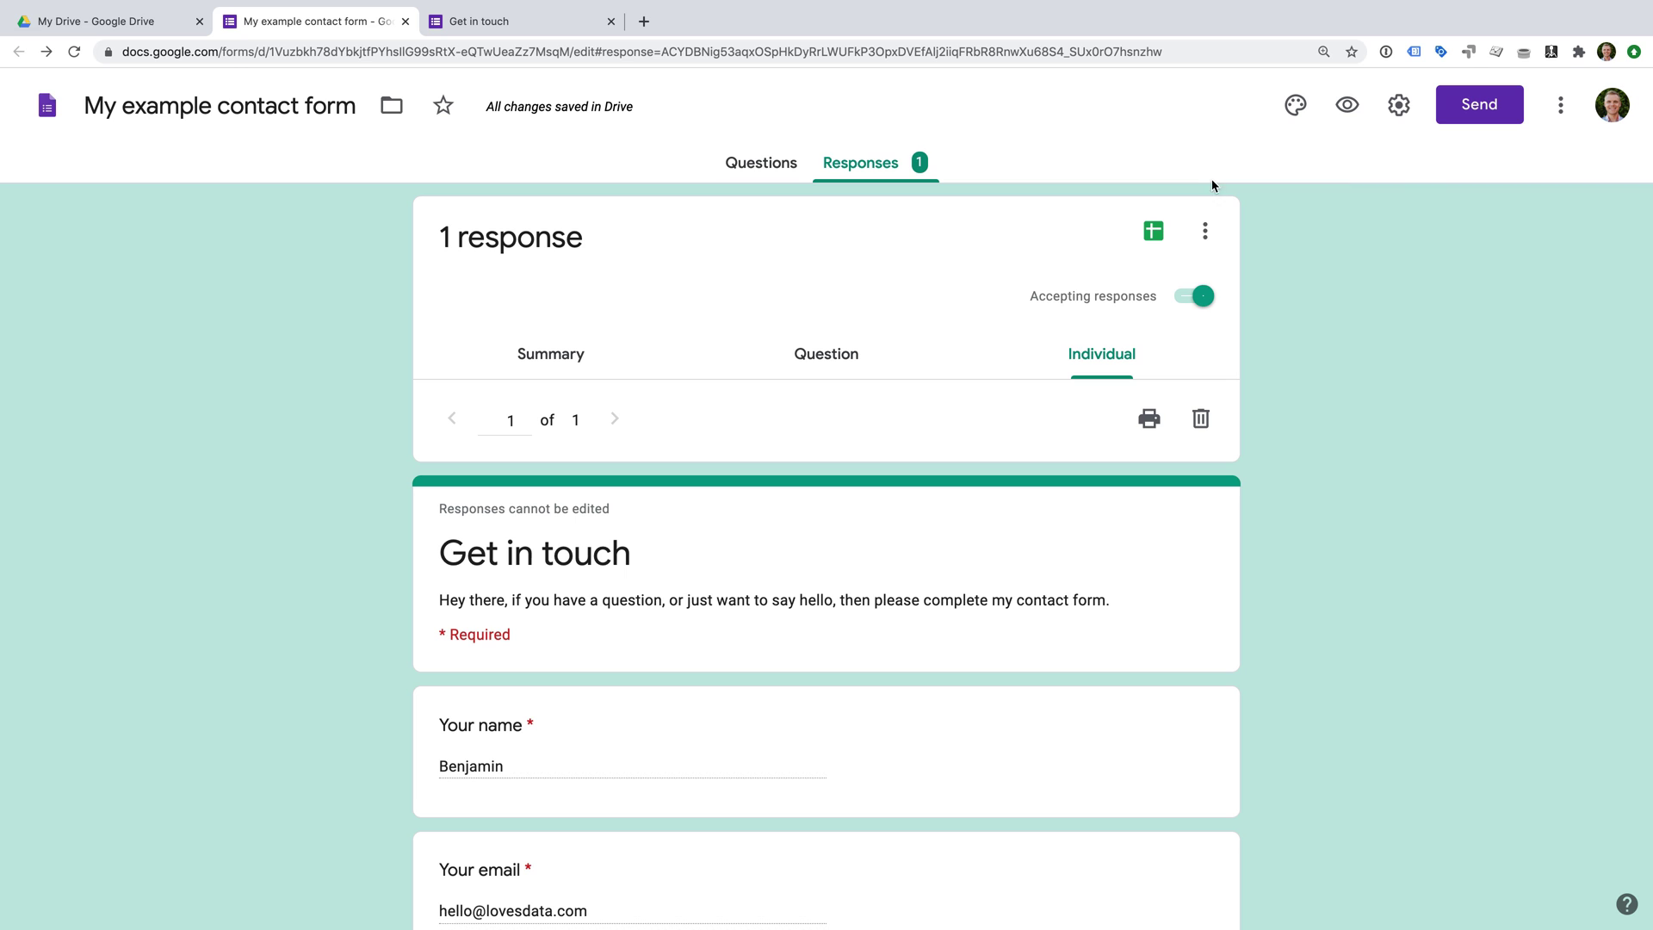
Close the More menu unused and open the Send form dialog for 'Get in touch'.
{"action": "left_click", "coordinate": [1561, 107]}
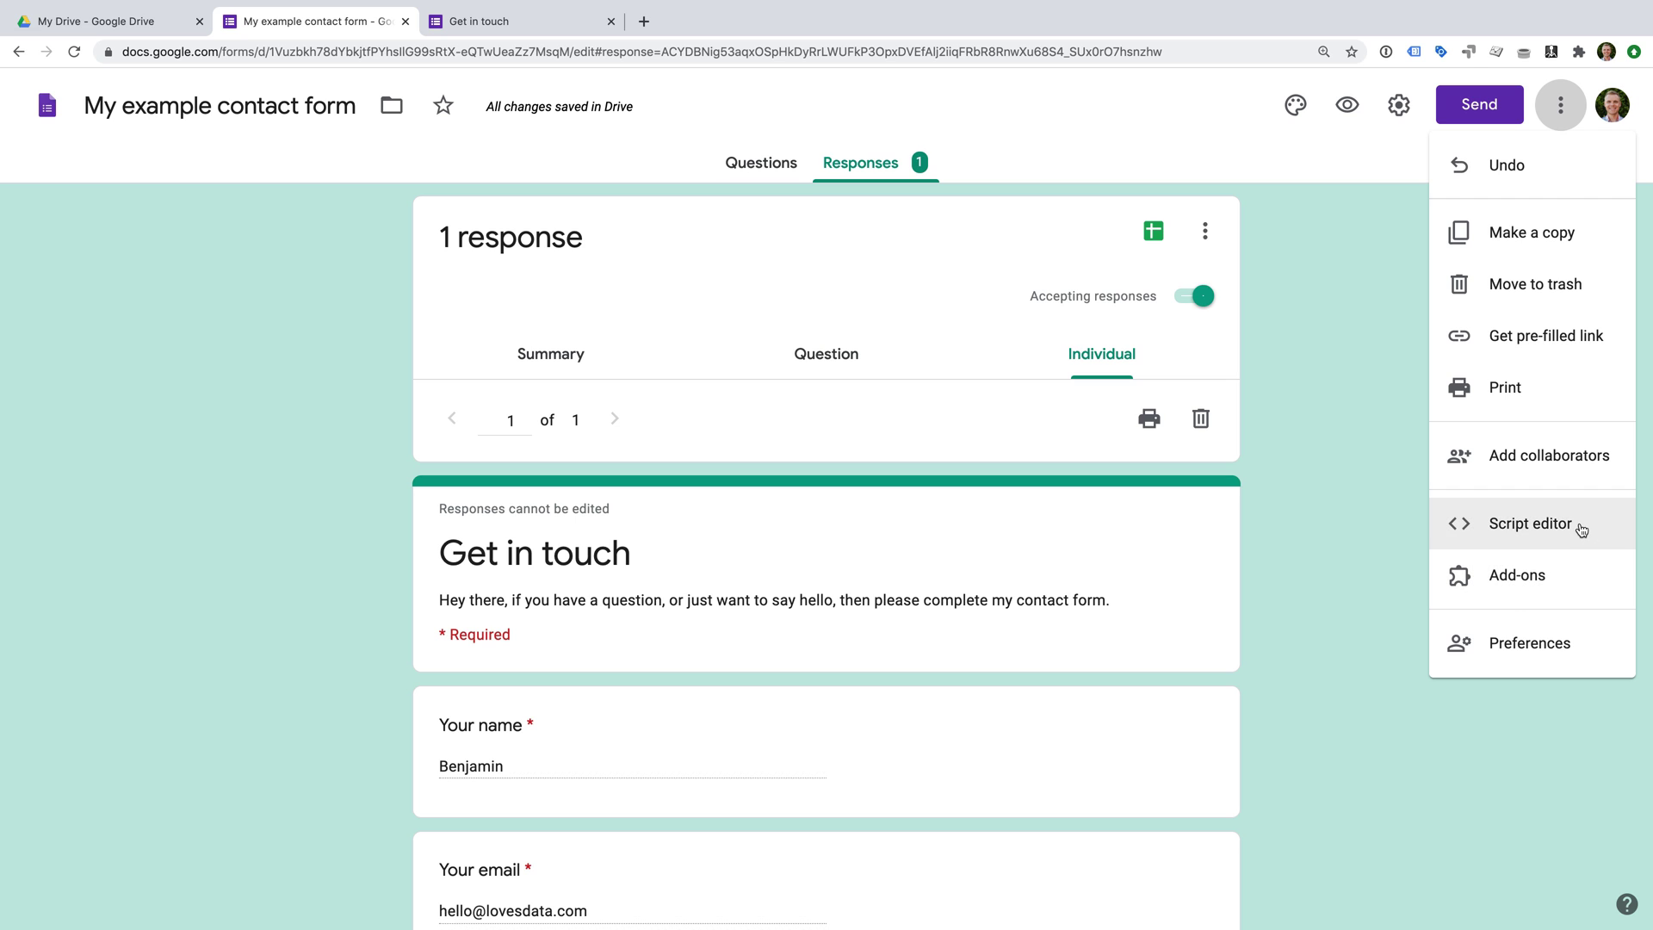
{"action": "left_click", "coordinate": [1360, 421]}
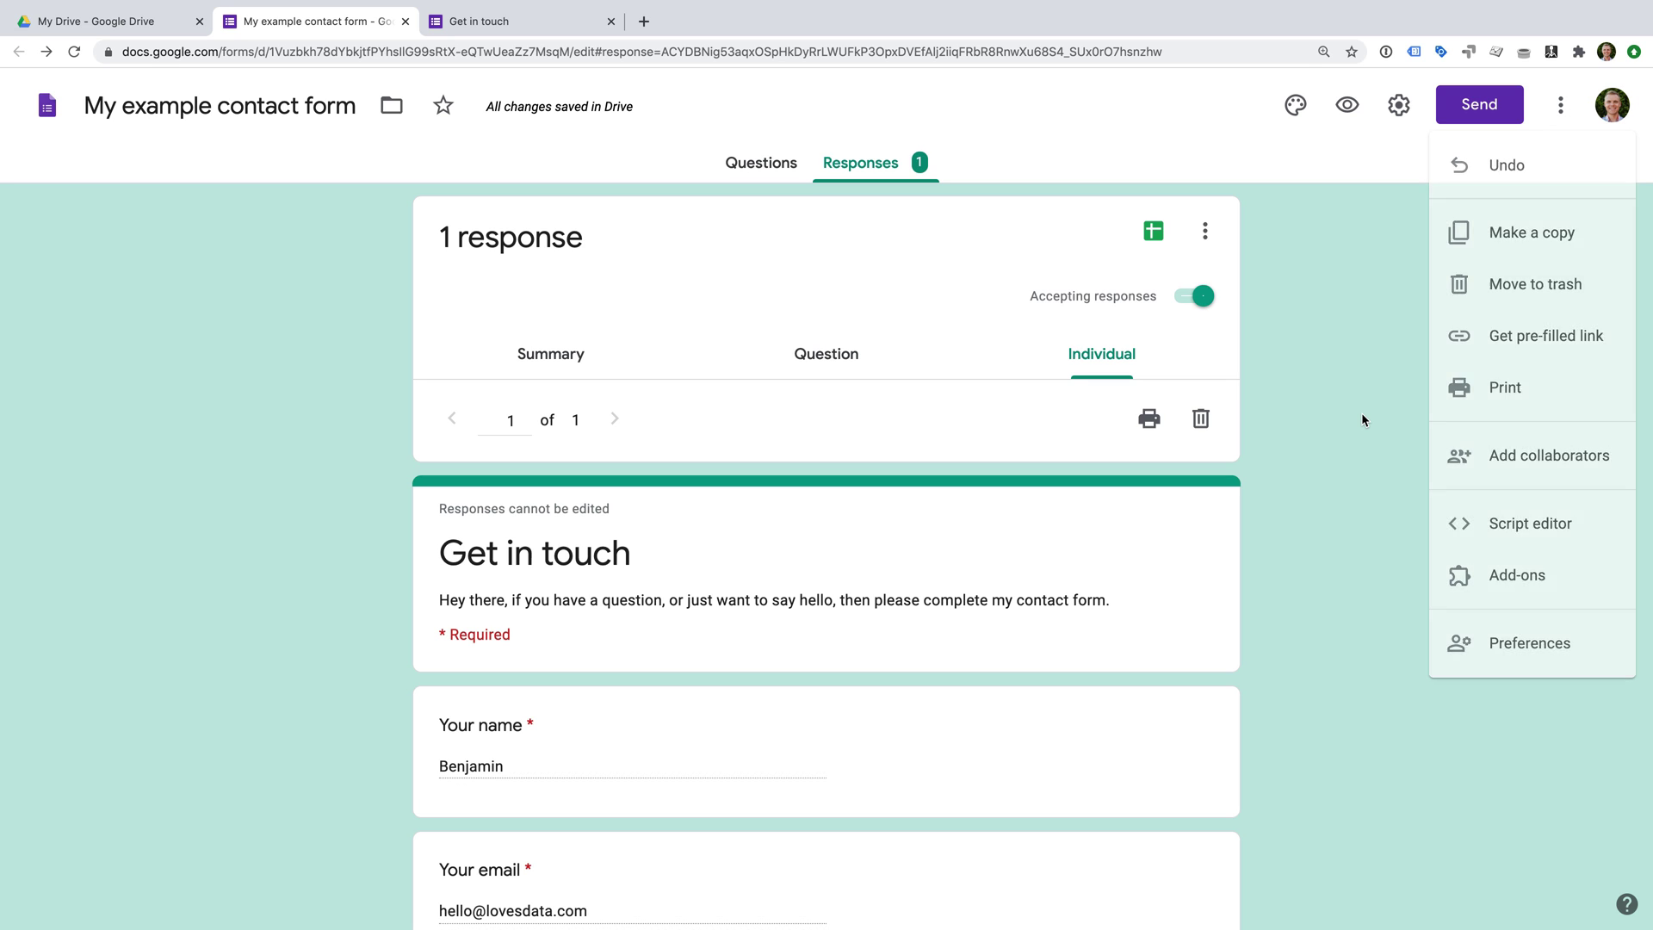
{"action": "left_click", "coordinate": [1466, 106]}
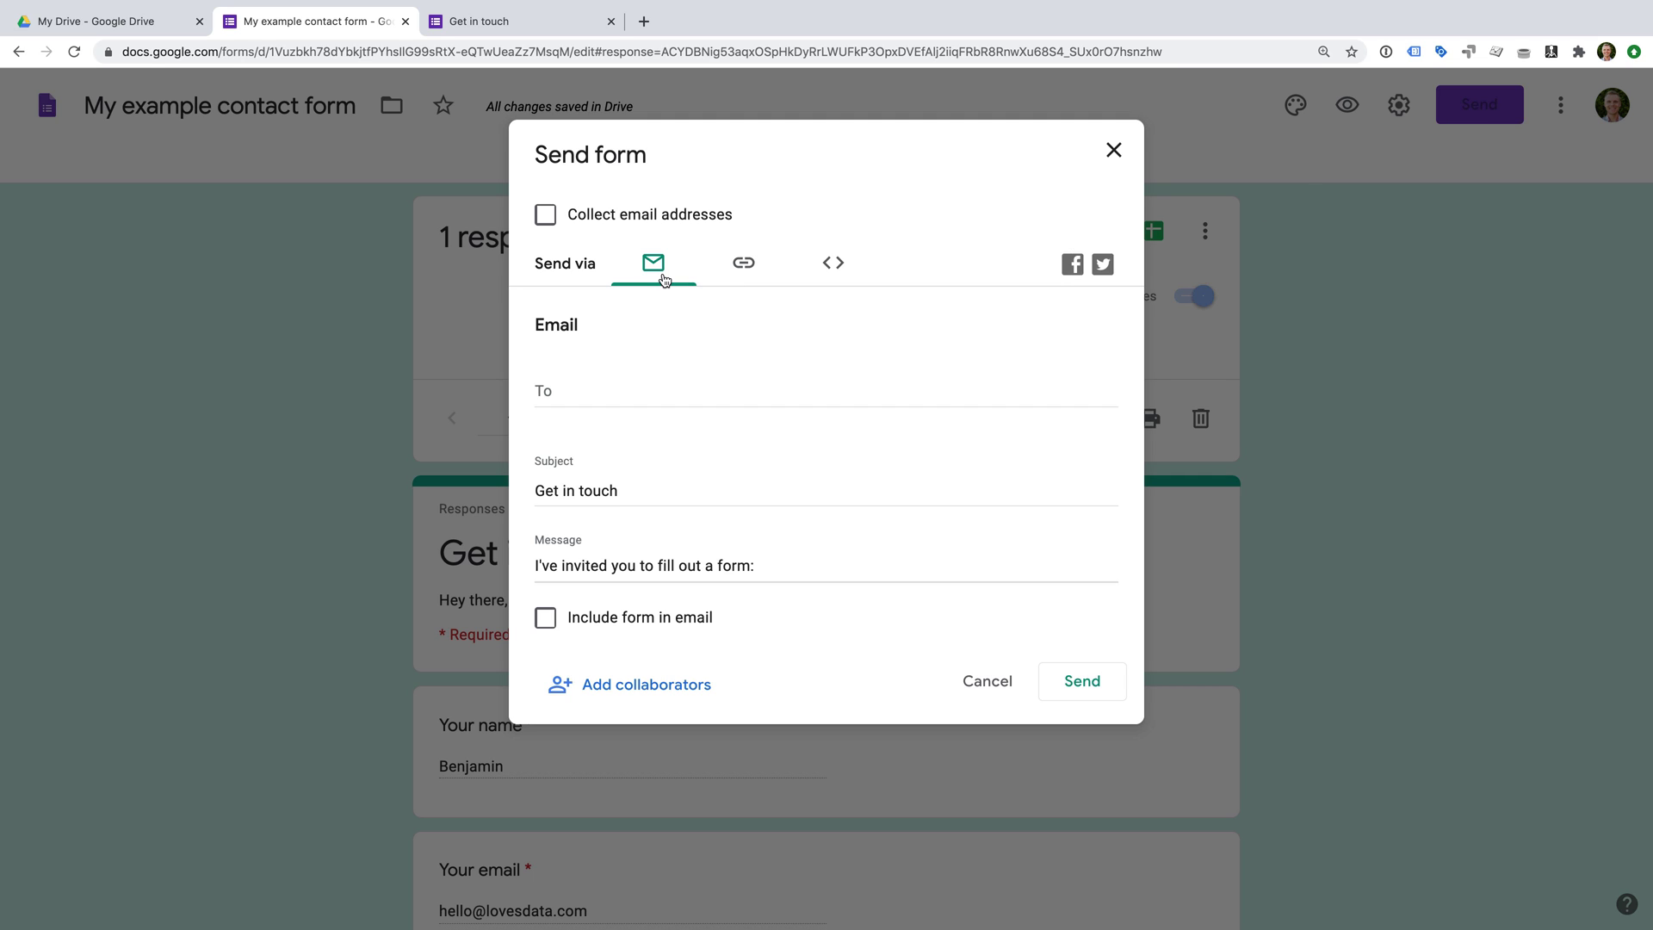
Check the Link and Embed HTML sharing options, then go to the Forms home page.
{"action": "left_click", "coordinate": [740, 277]}
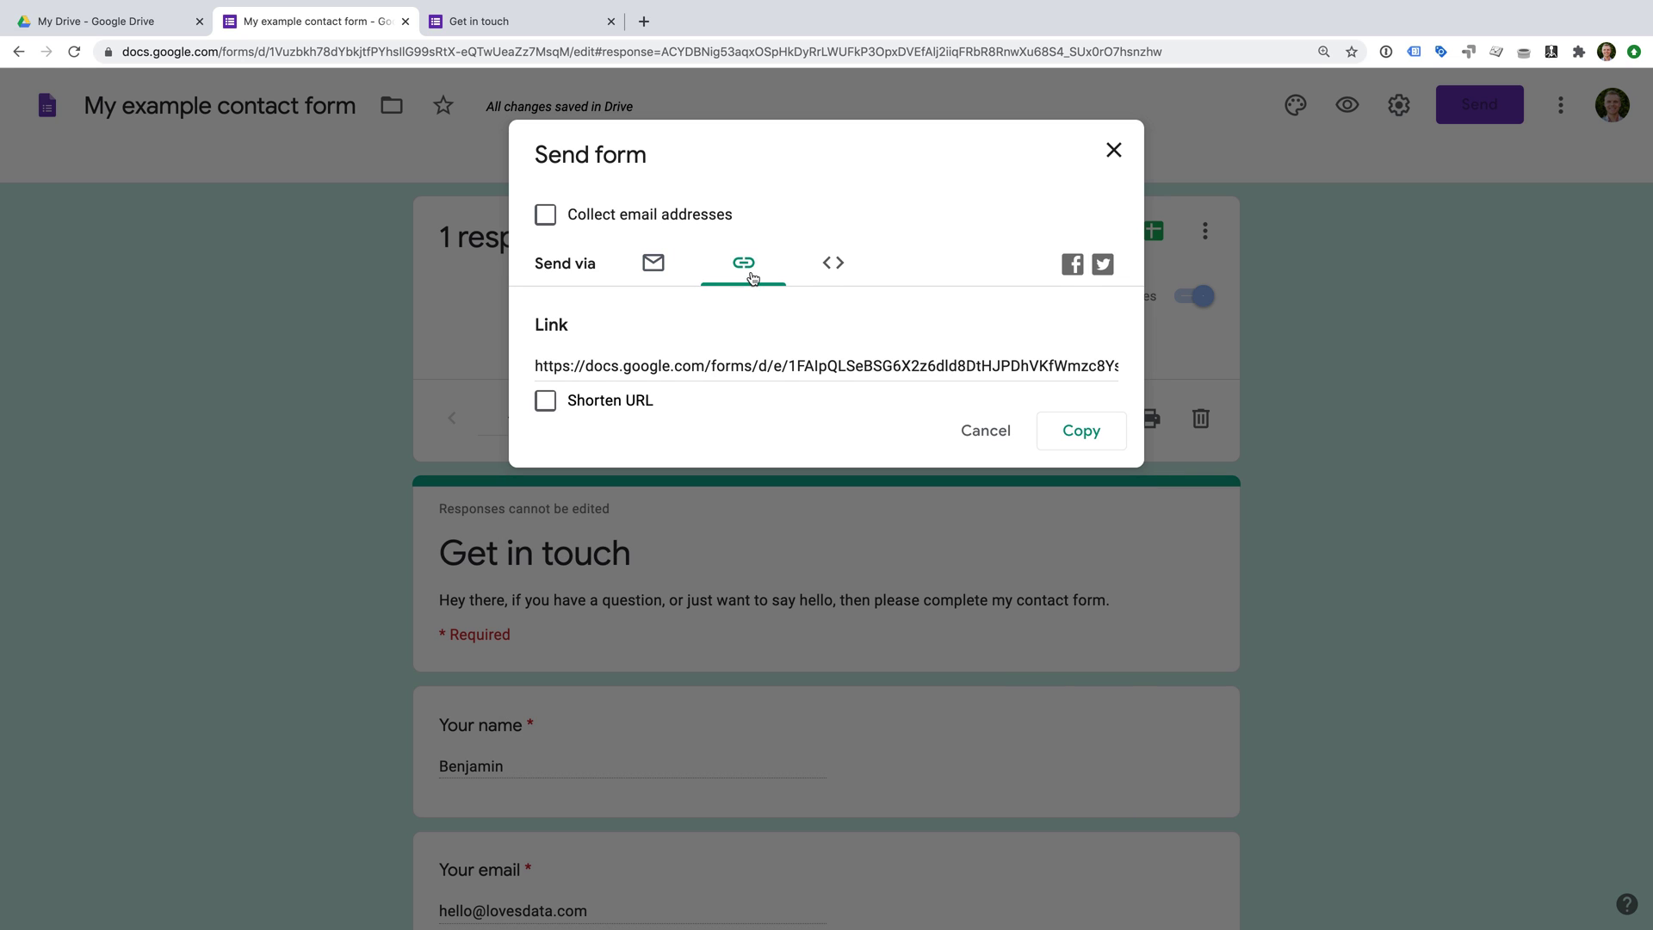
{"action": "left_click", "coordinate": [836, 277]}
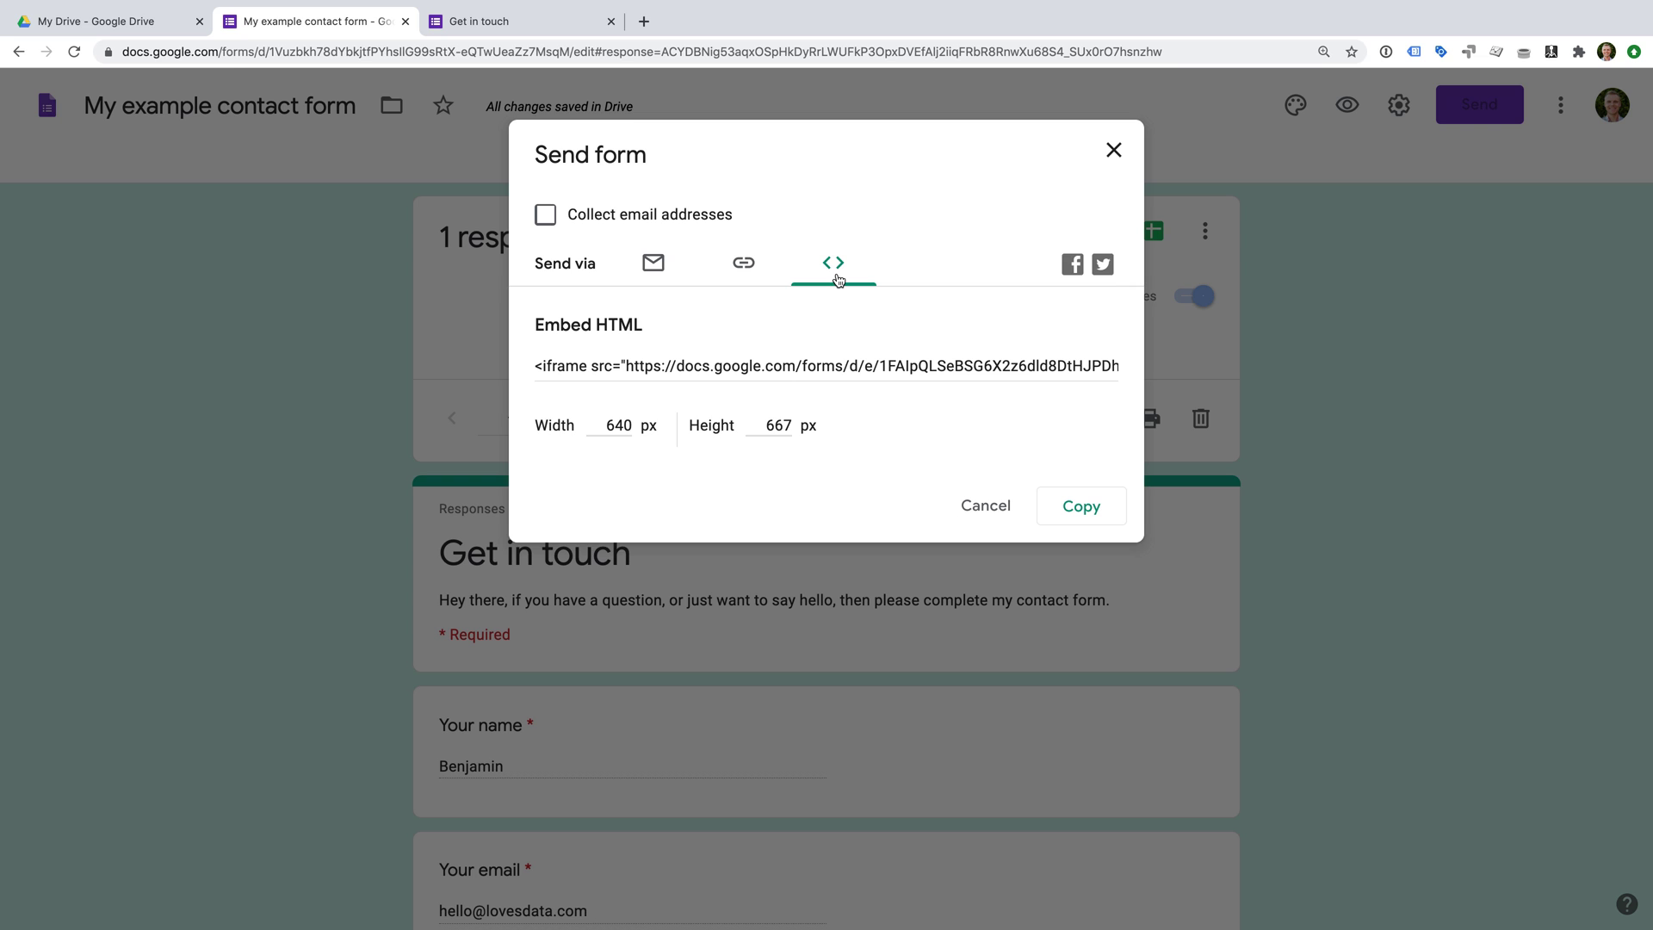
{"action": "left_click", "coordinate": [1111, 152]}
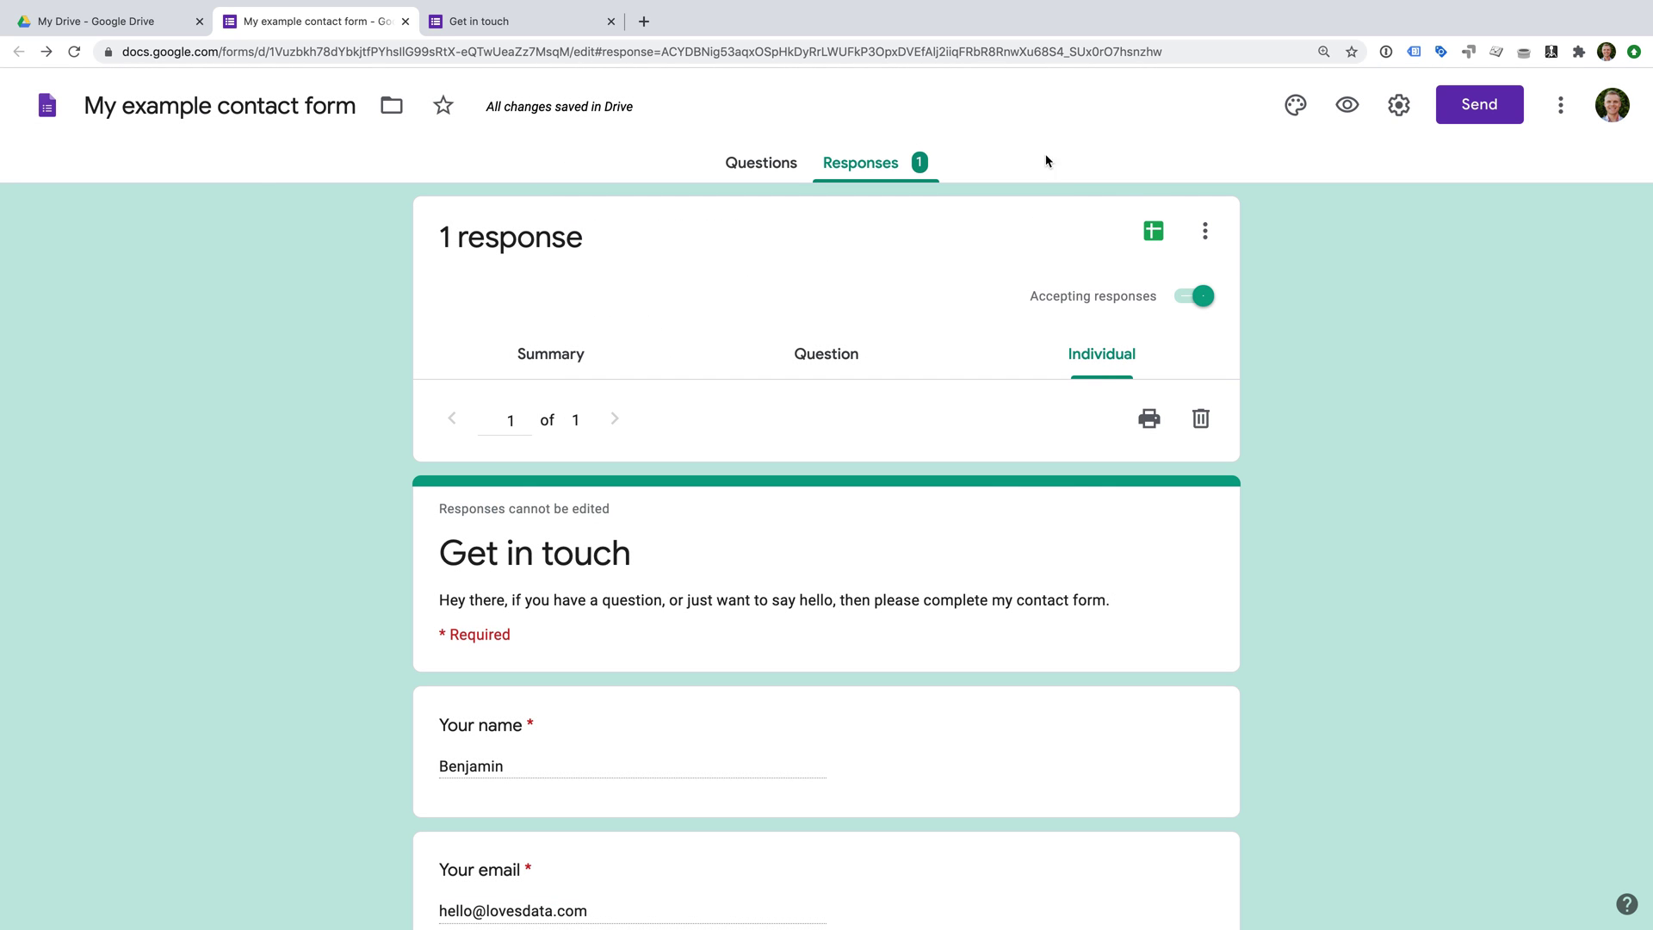
{"action": "left_click", "coordinate": [47, 110]}
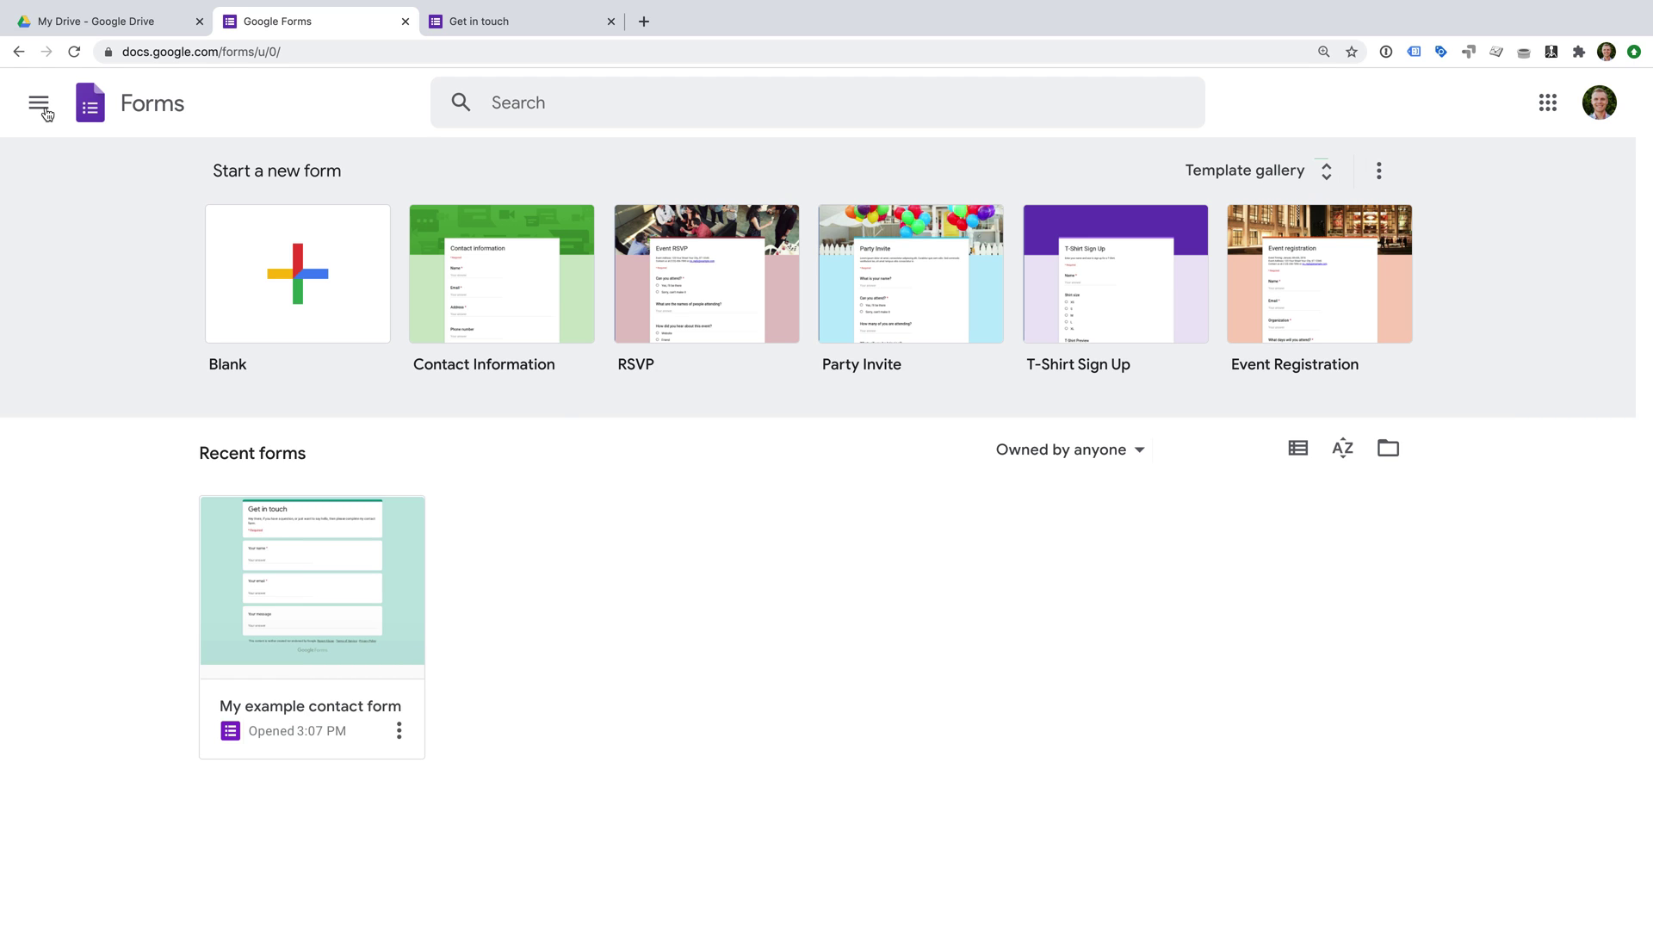
Create a blank form titled 'My Google Analytics quiz' and open its Settings.
{"action": "left_click", "coordinate": [306, 270]}
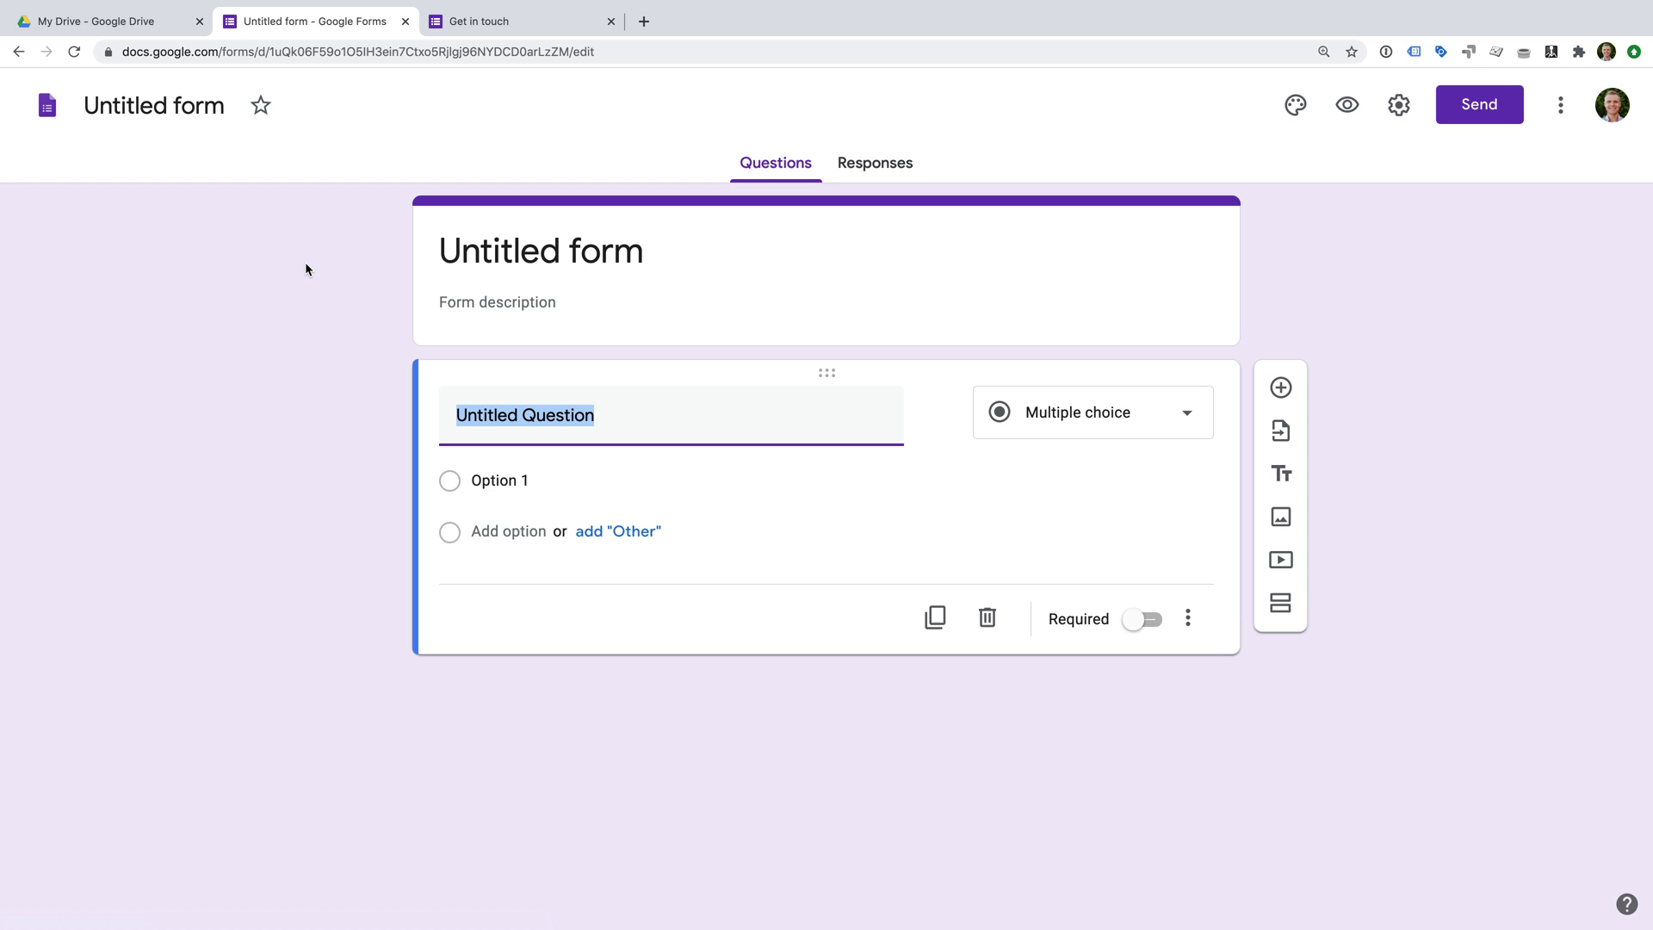
{"action": "left_click", "coordinate": [503, 252]}
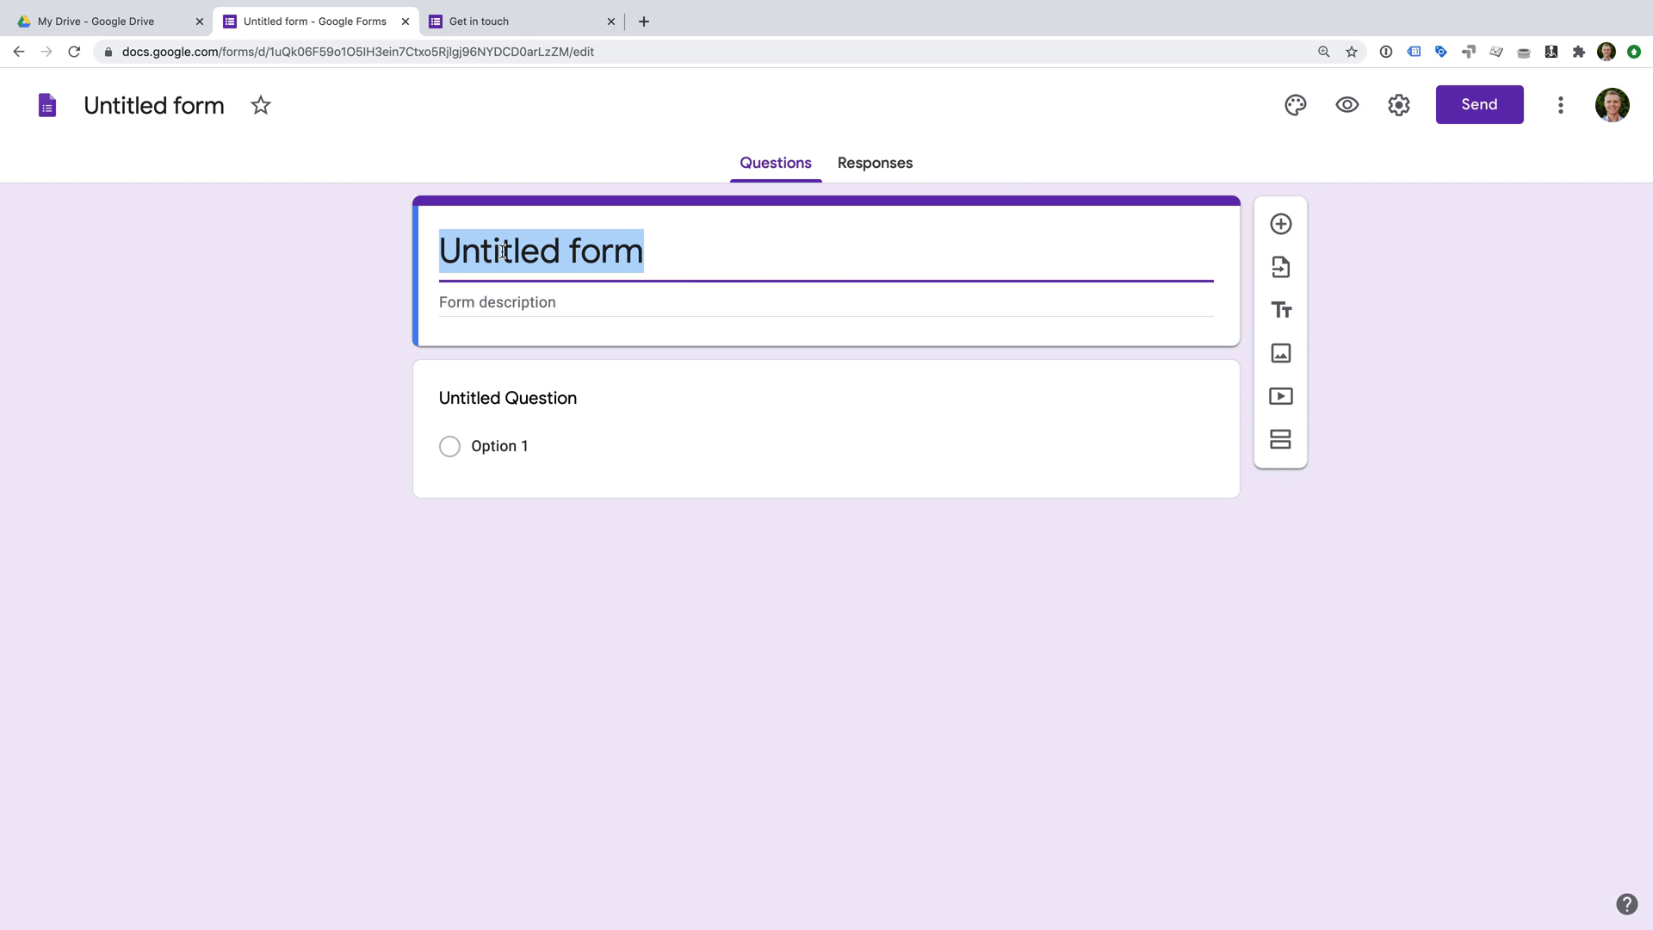
{"action": "type", "text": "My Google An"}
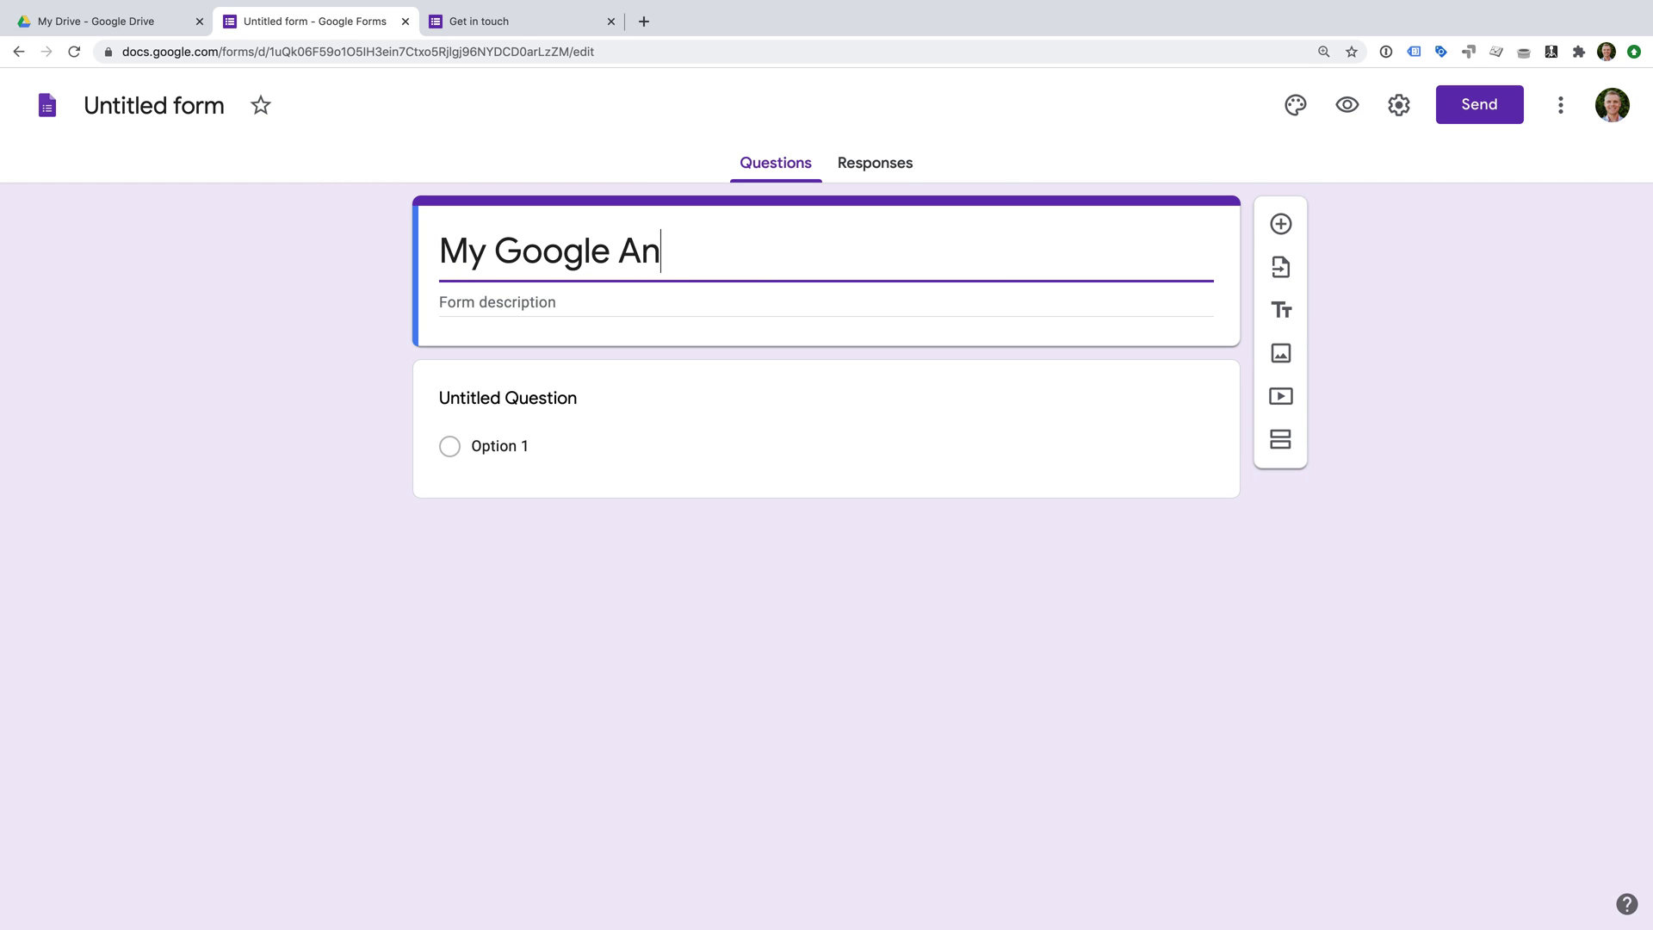
{"action": "type", "text": "alytics quiz"}
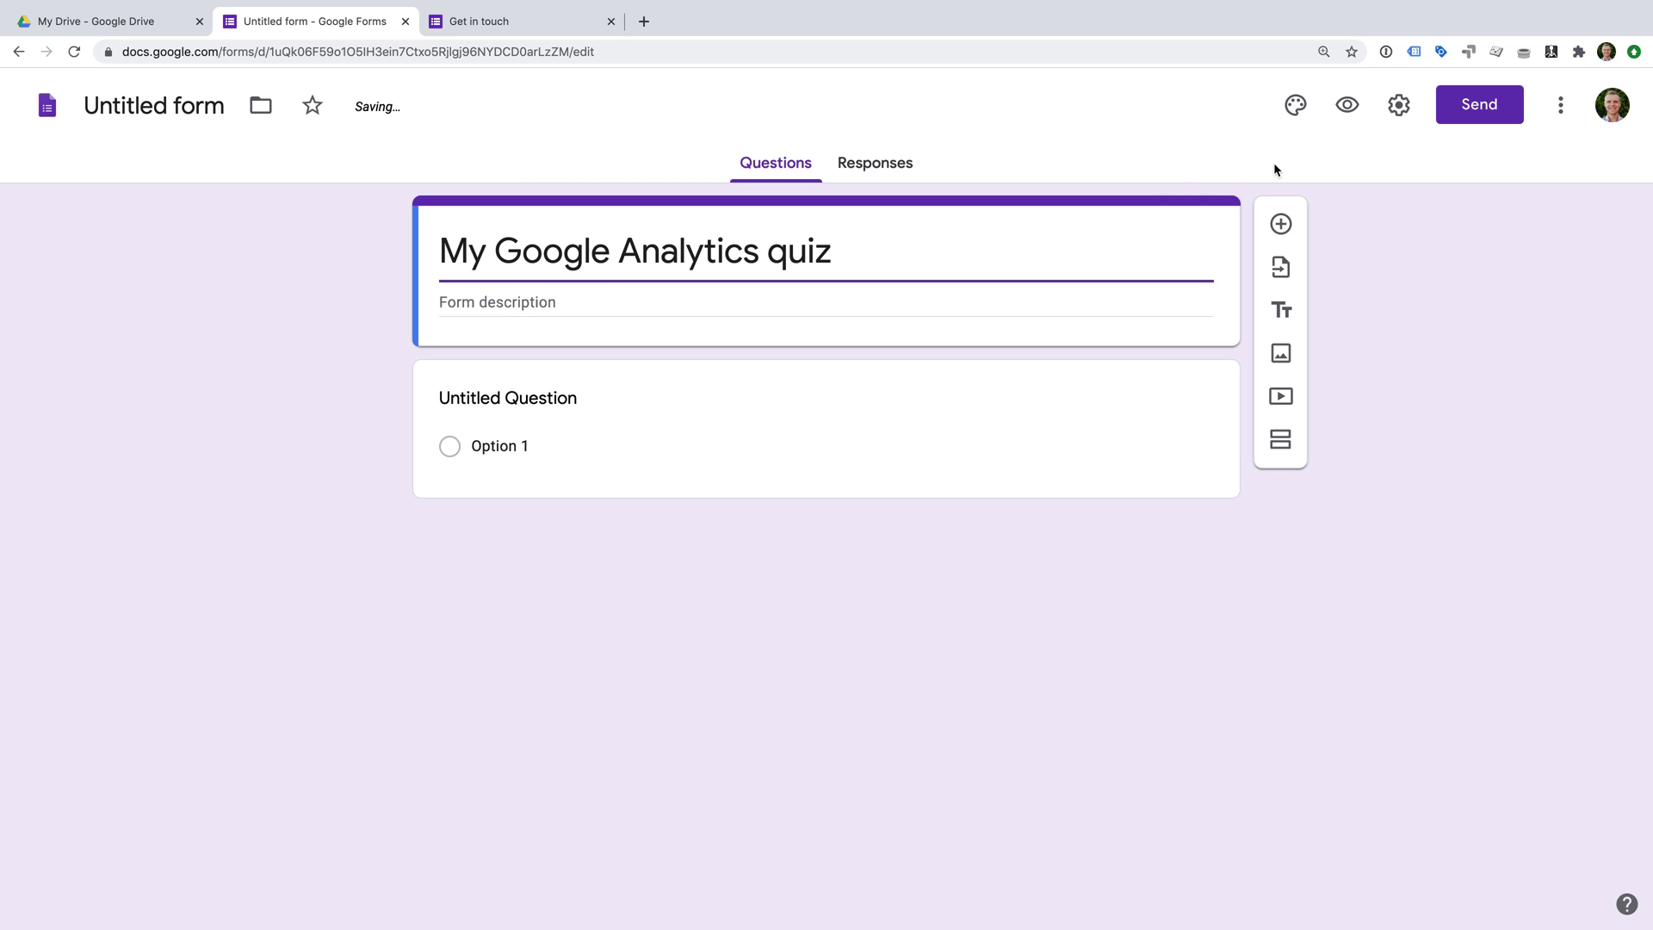
{"action": "left_click", "coordinate": [1390, 119]}
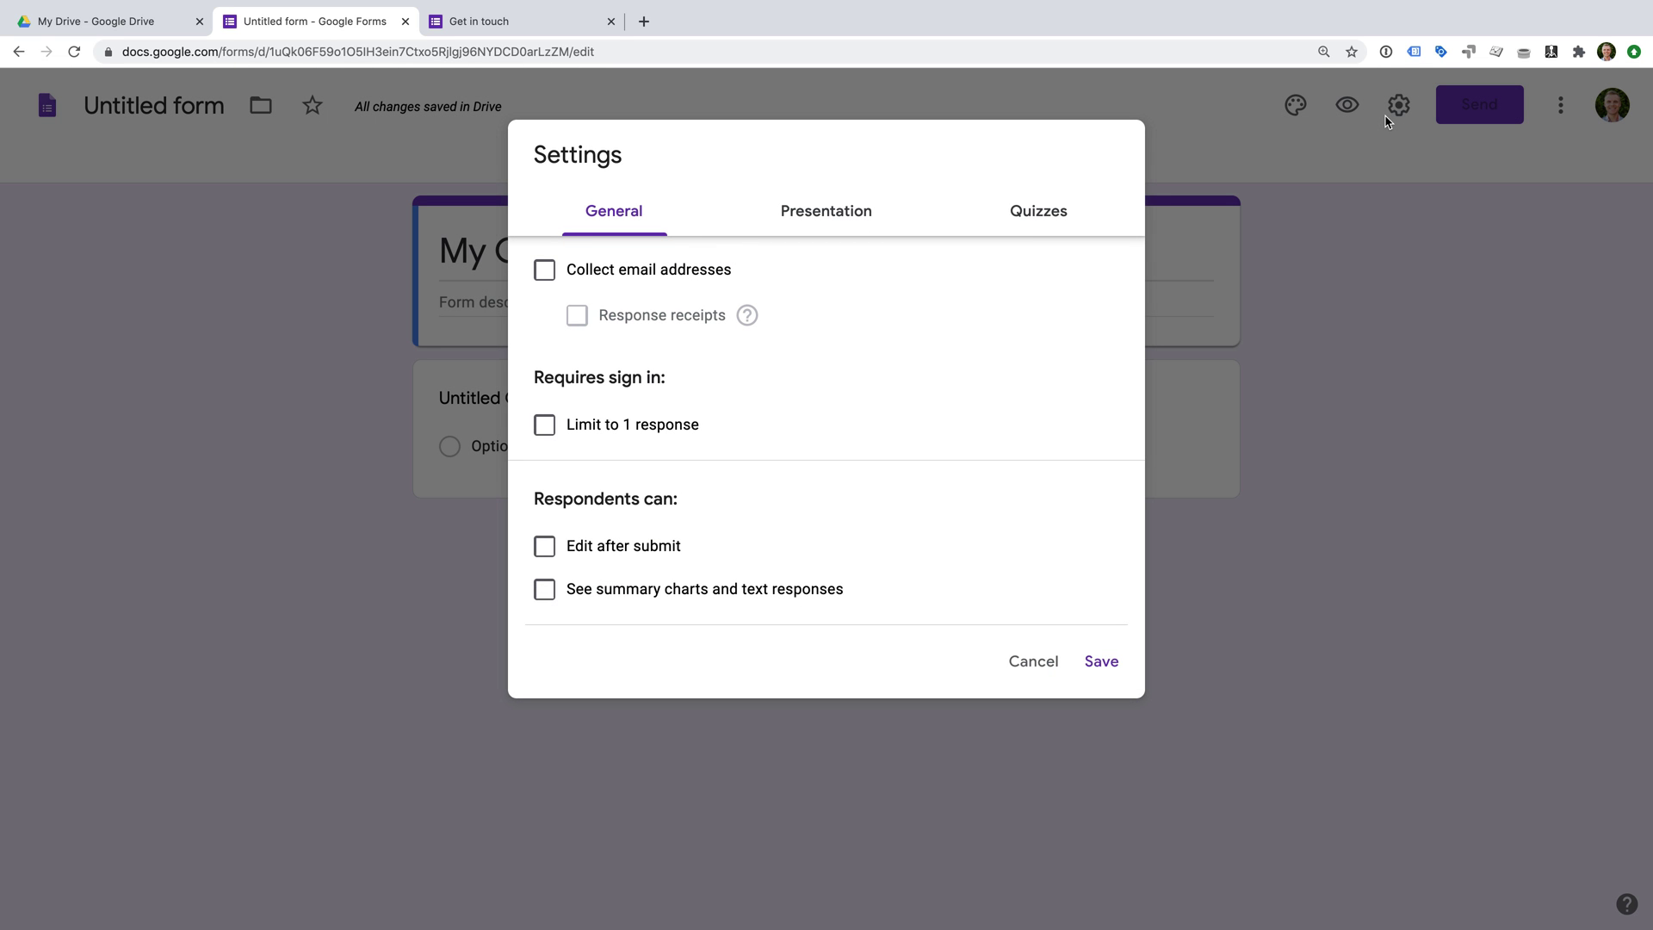
Enable 'Make this a quiz' under Quizzes, releasing grades immediately, and save.
{"action": "left_click", "coordinate": [1064, 220]}
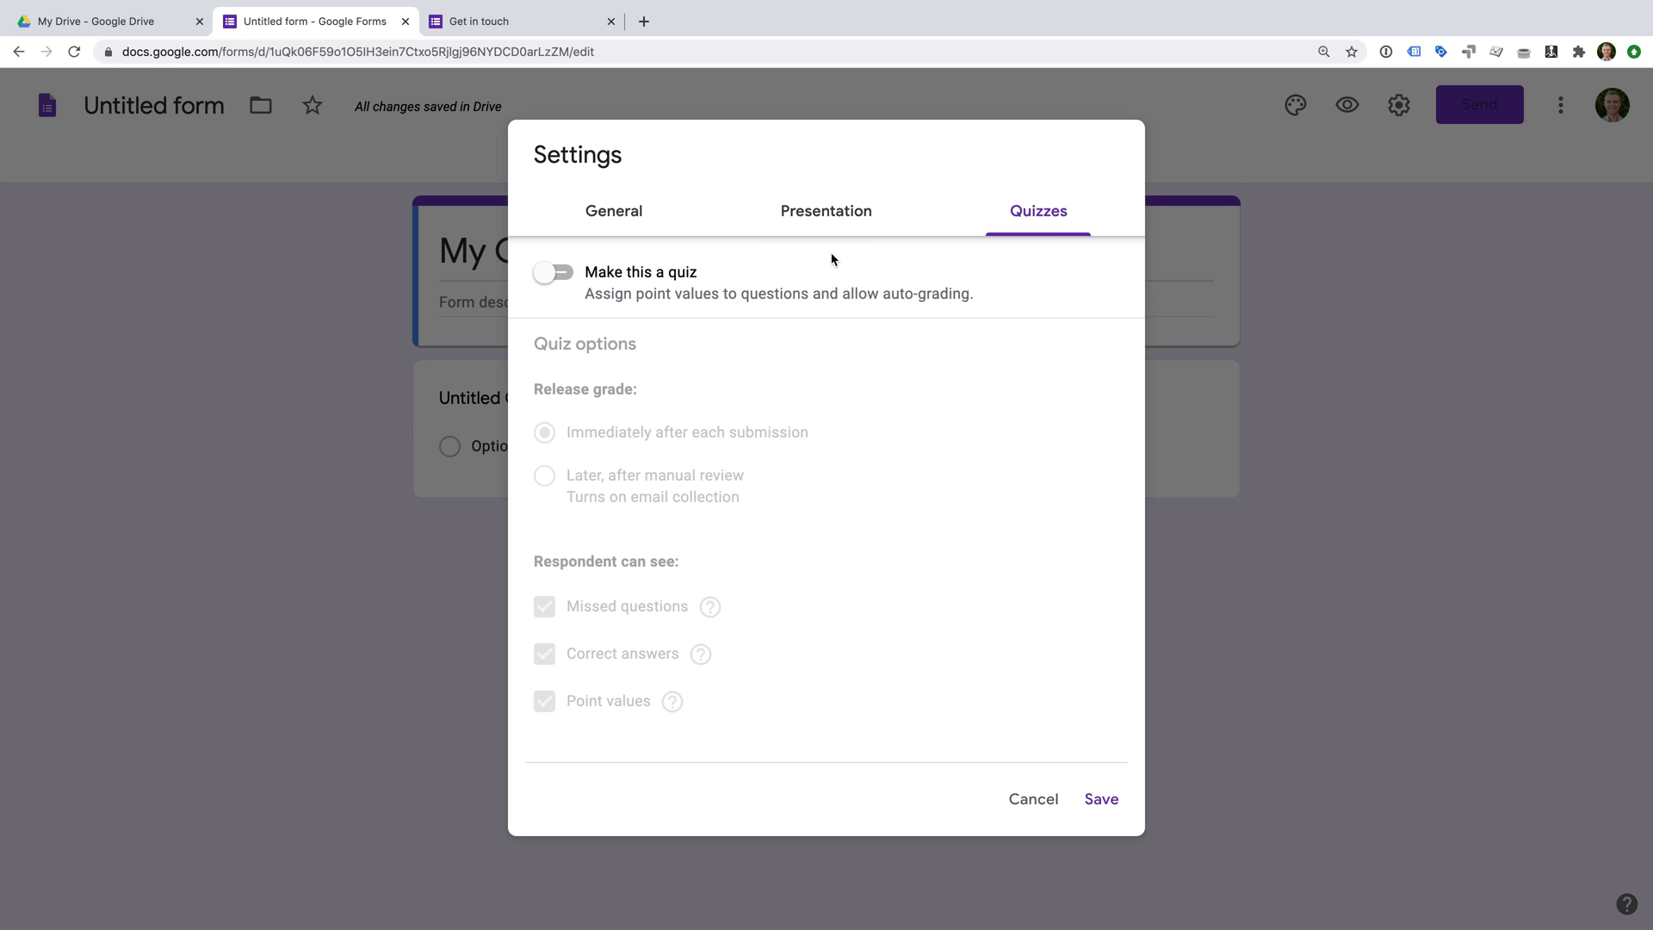
{"action": "left_click", "coordinate": [551, 282]}
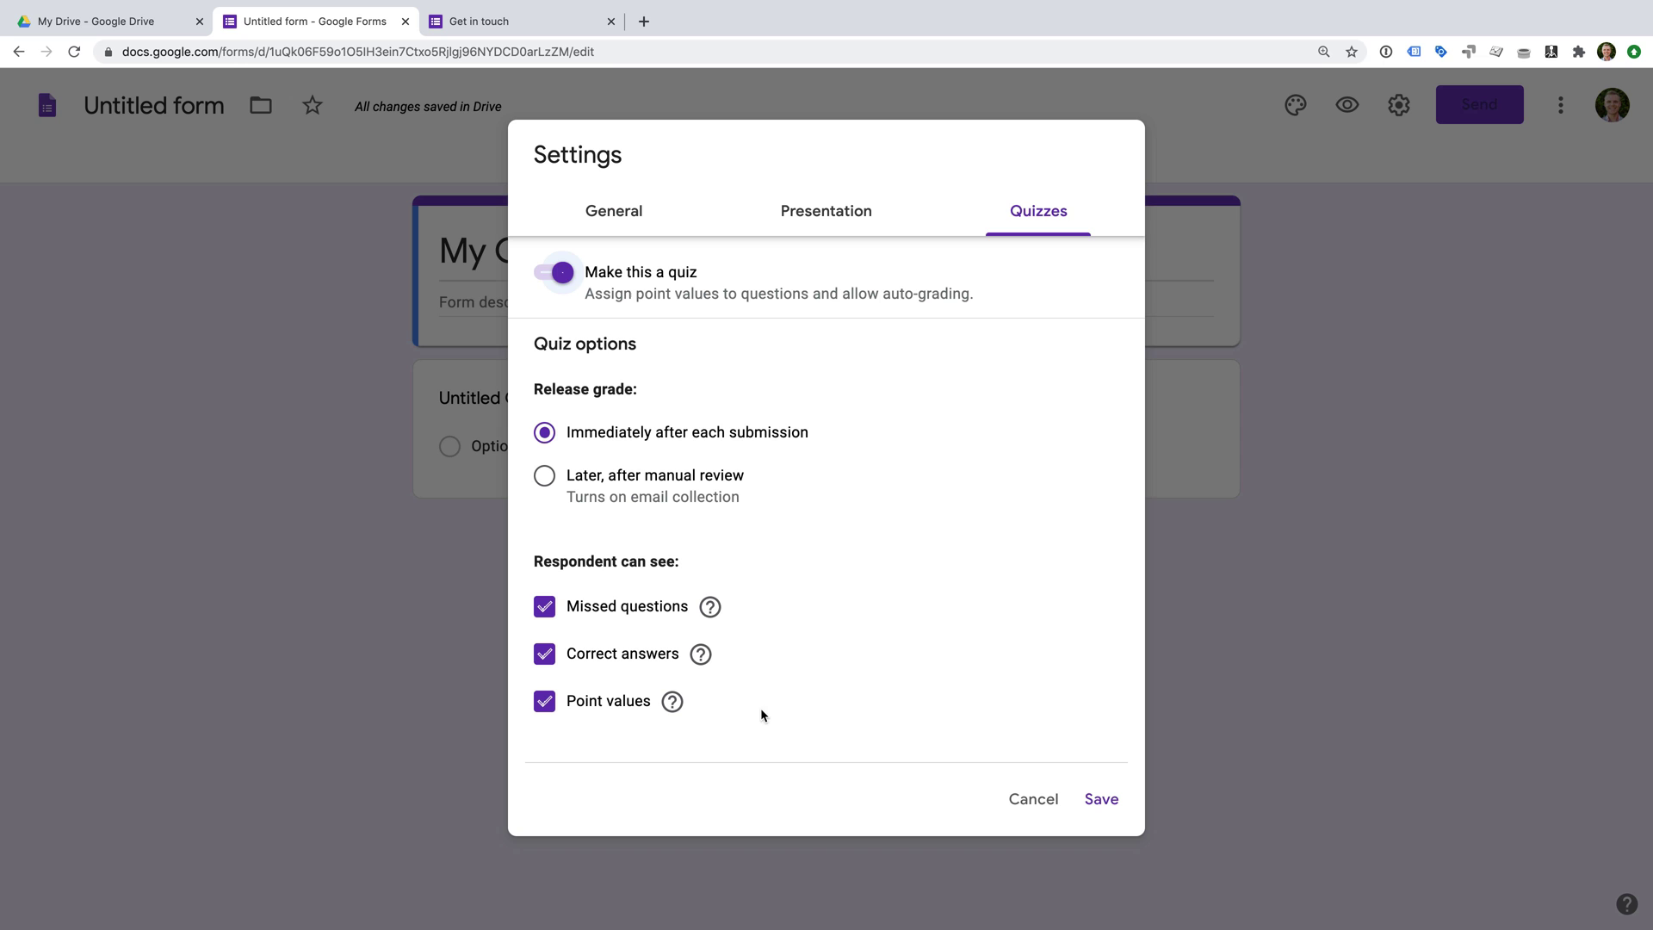
{"action": "left_click", "coordinate": [1099, 798]}
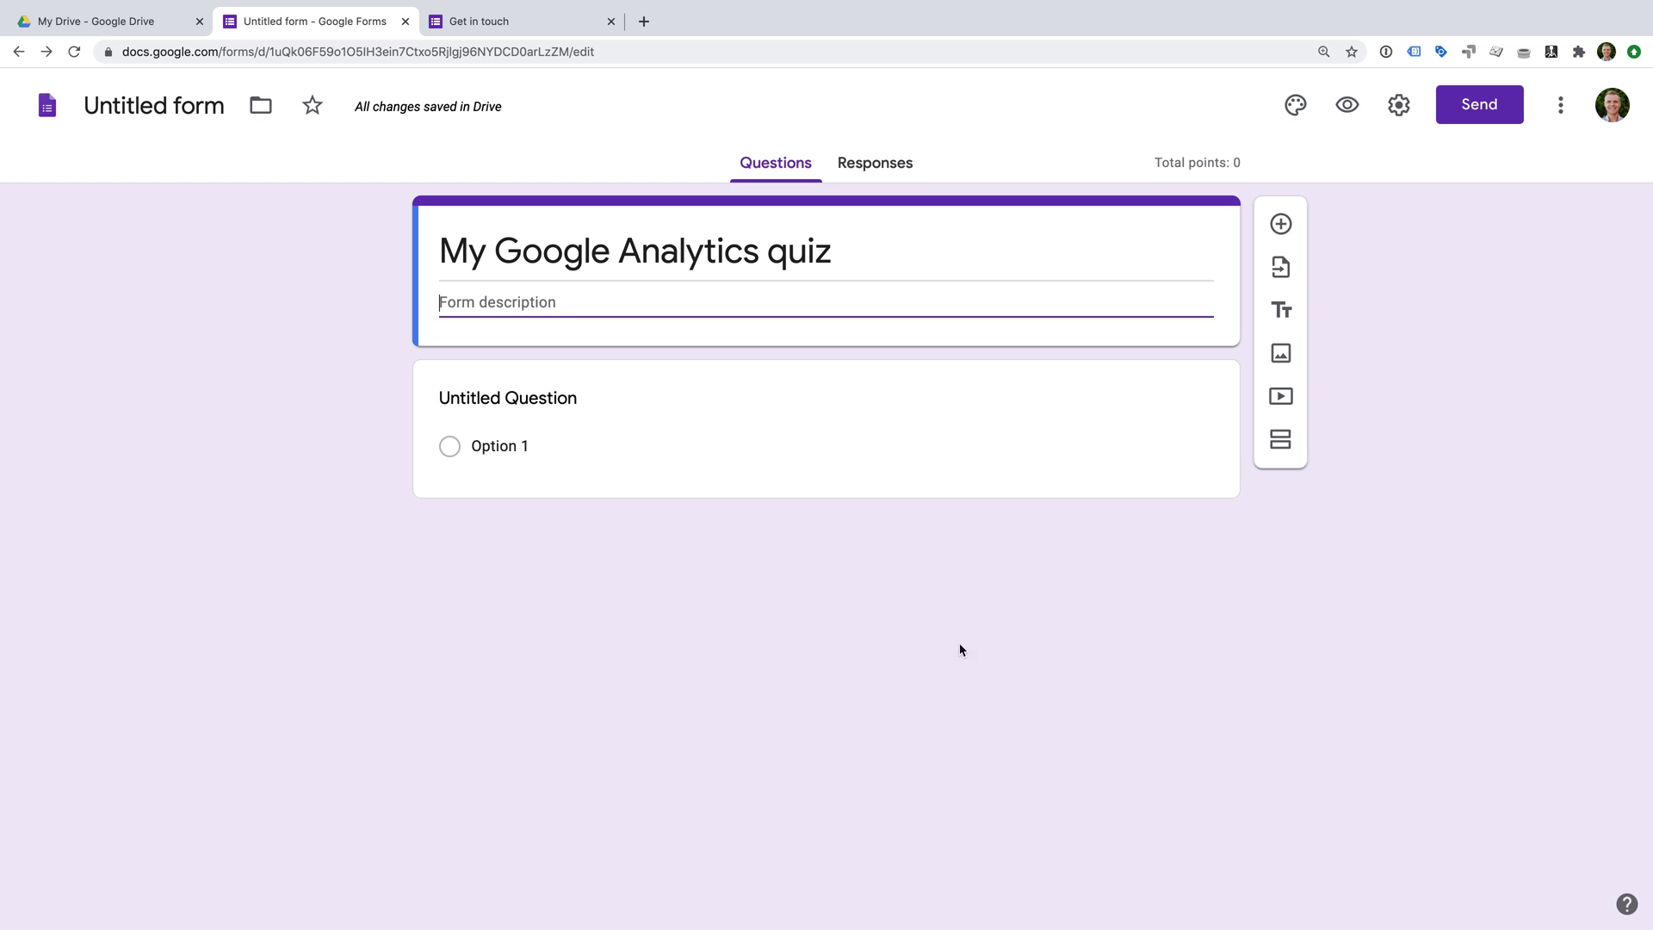
Enter the campaign tags question with options Term, Medium, Content, All of these are required.
{"action": "left_click", "coordinate": [765, 465]}
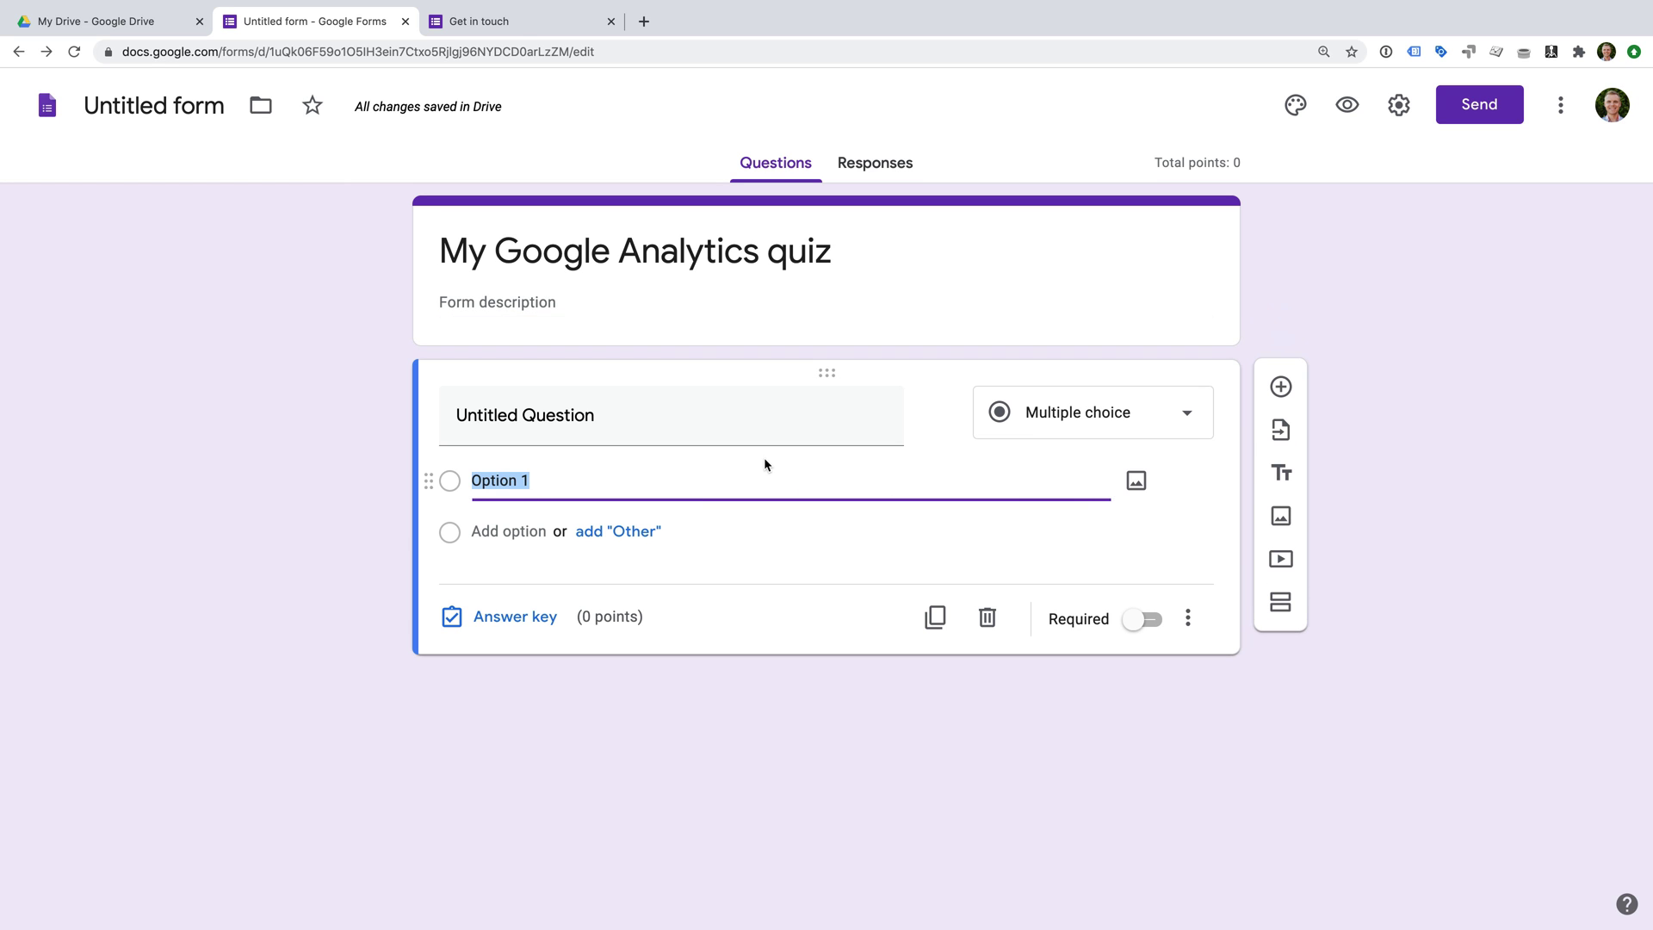
{"action": "left_click", "coordinate": [637, 422]}
{"action": "type", "text": "Which of the following campaign tags is required?"}
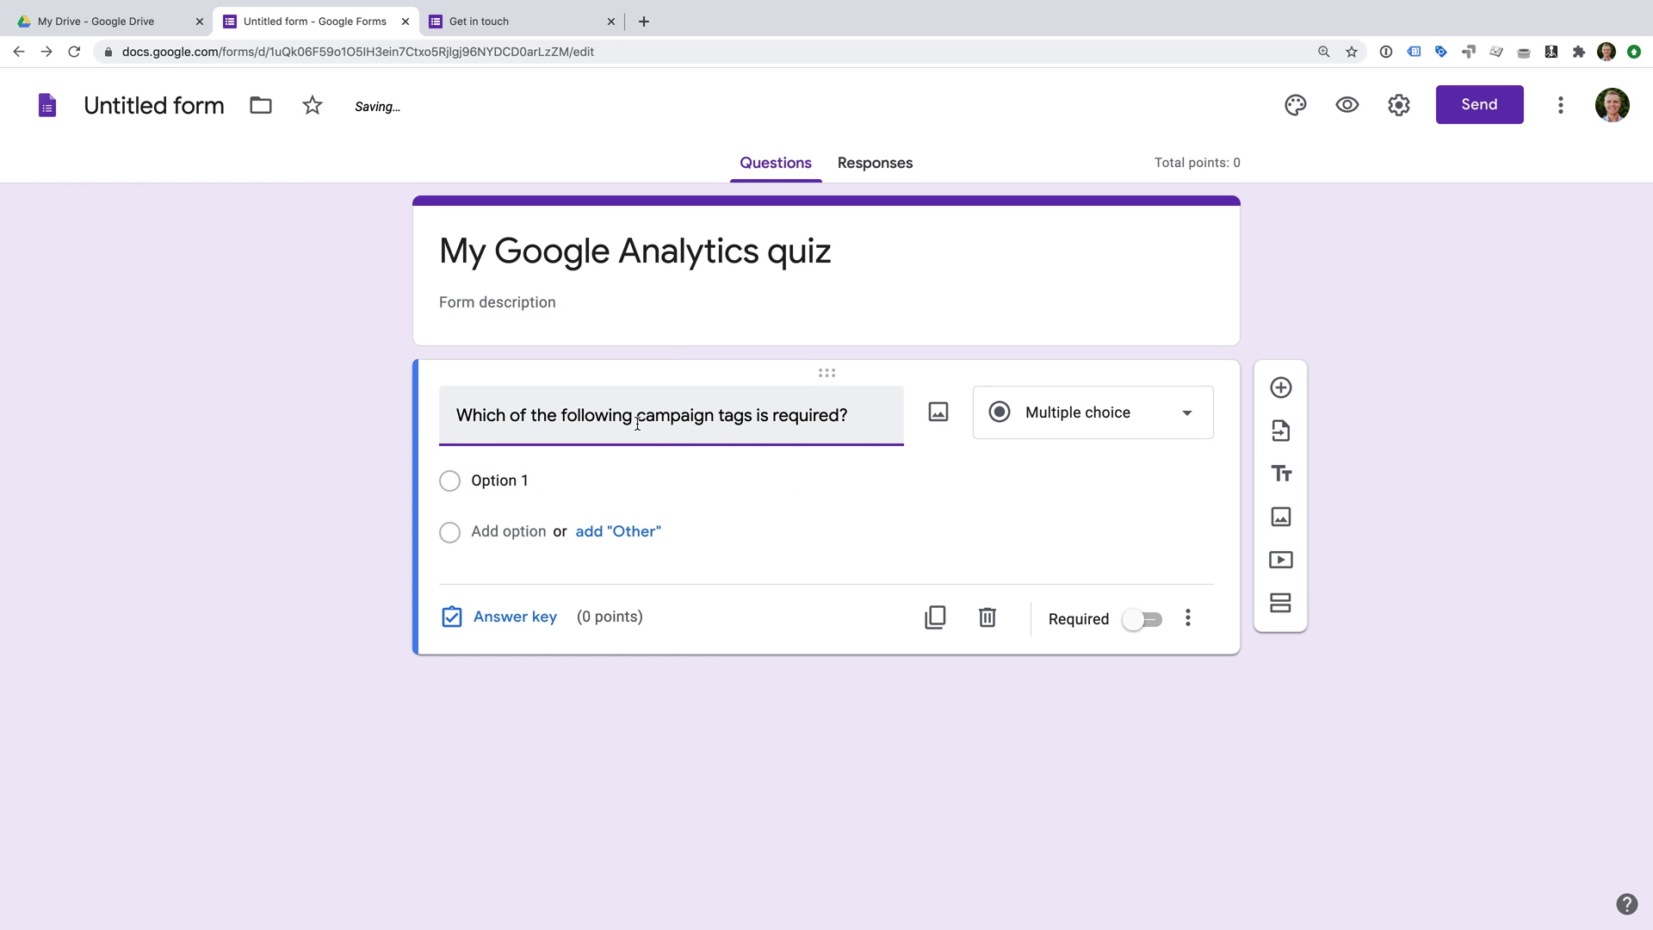
{"action": "left_click", "coordinate": [506, 482]}
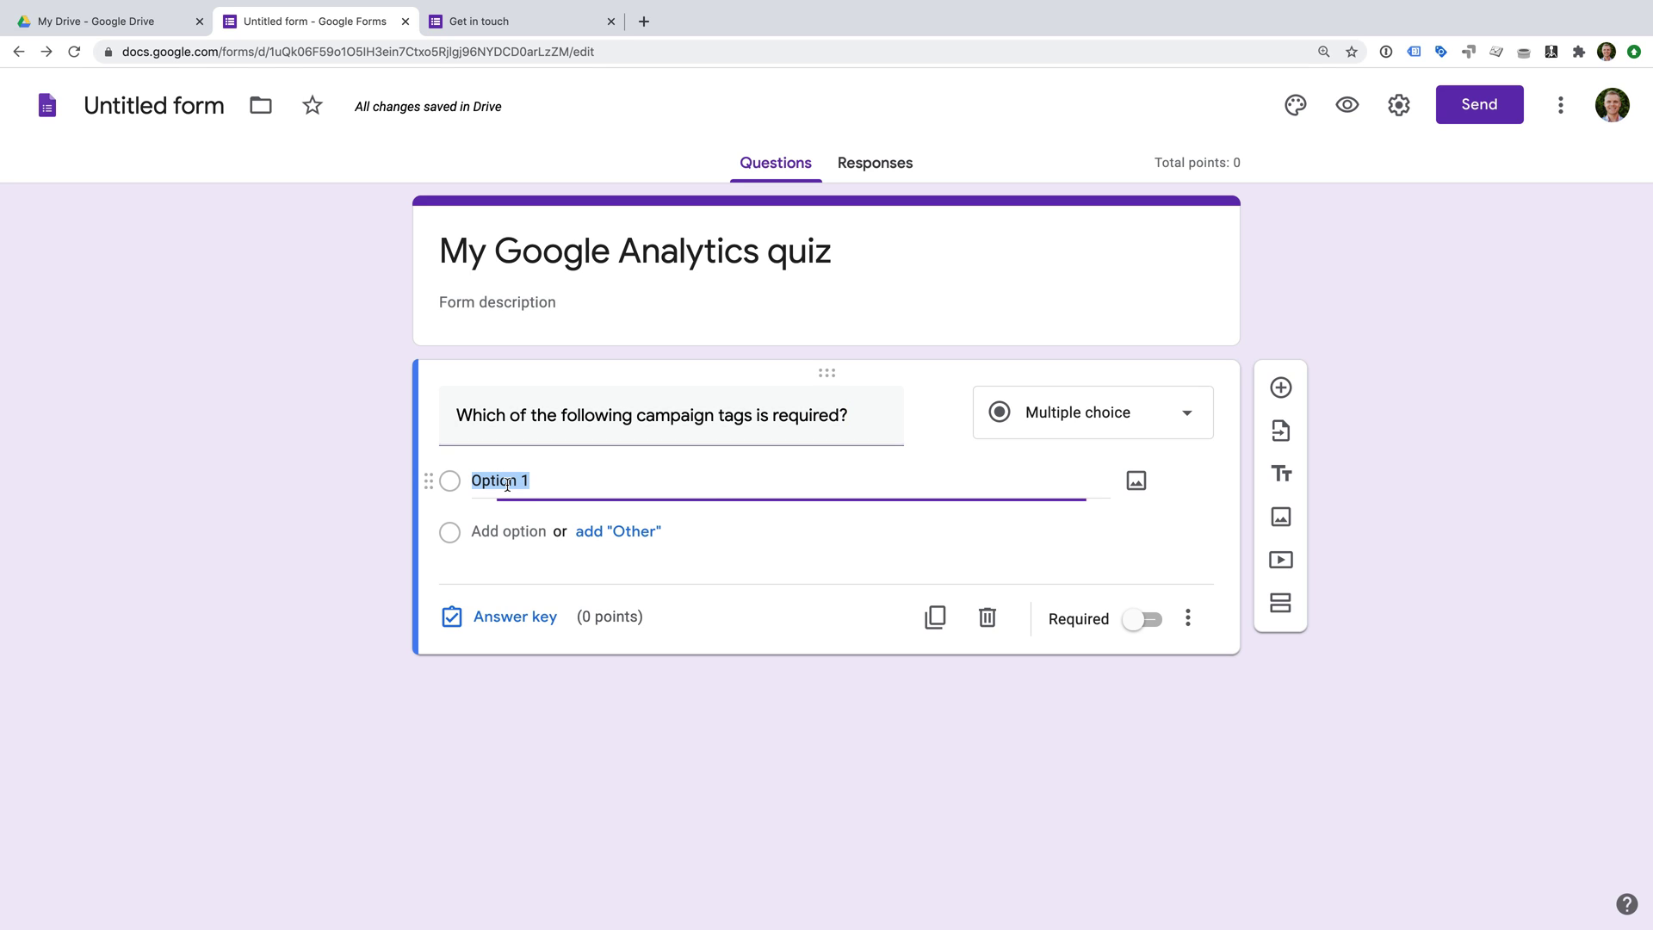
{"action": "type", "text": "Term"}
{"action": "left_click", "coordinate": [515, 530]}
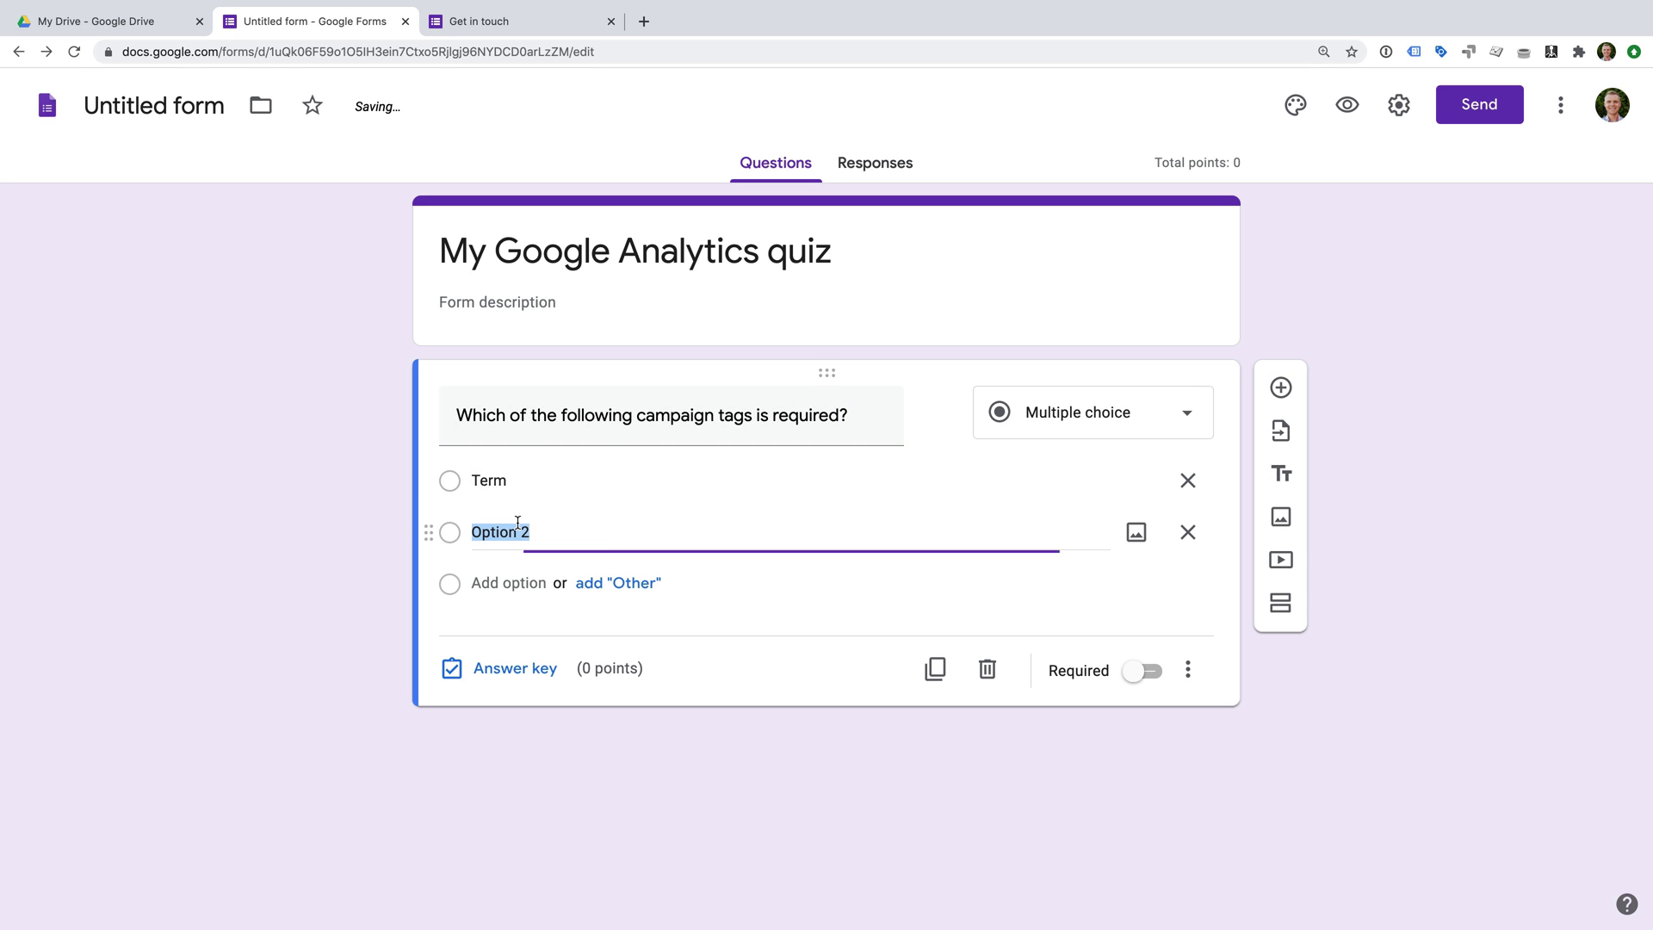
{"action": "type", "text": "Medium"}
{"action": "key", "text": "Return"}
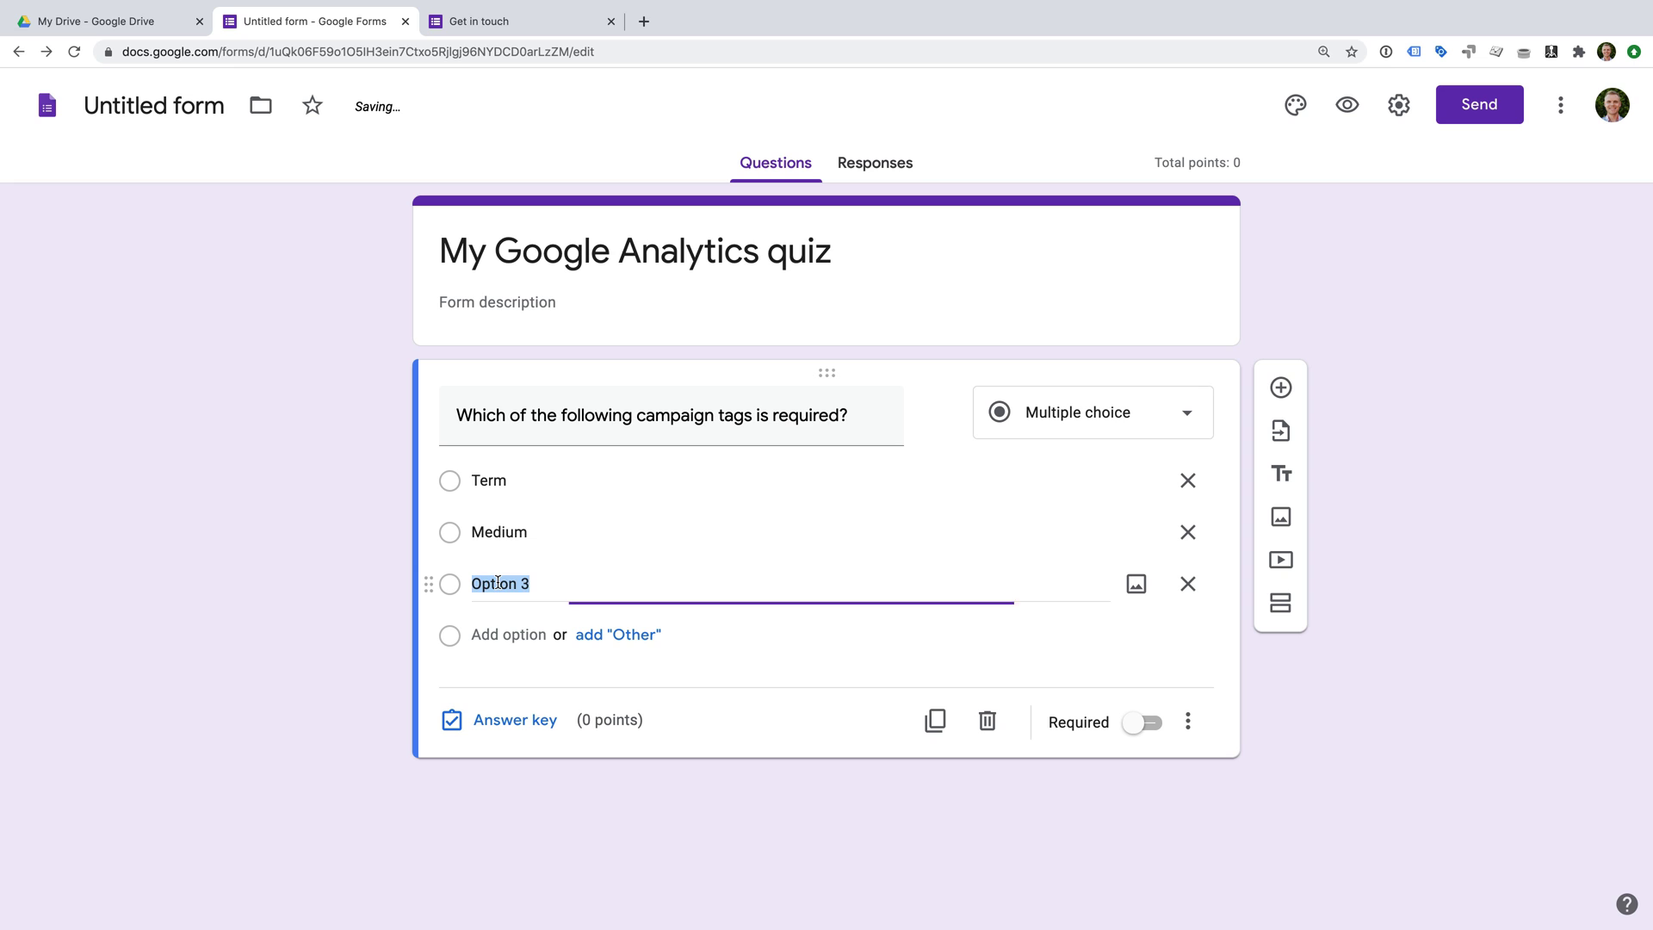
{"action": "type", "text": "Content"}
{"action": "key", "text": "Return"}
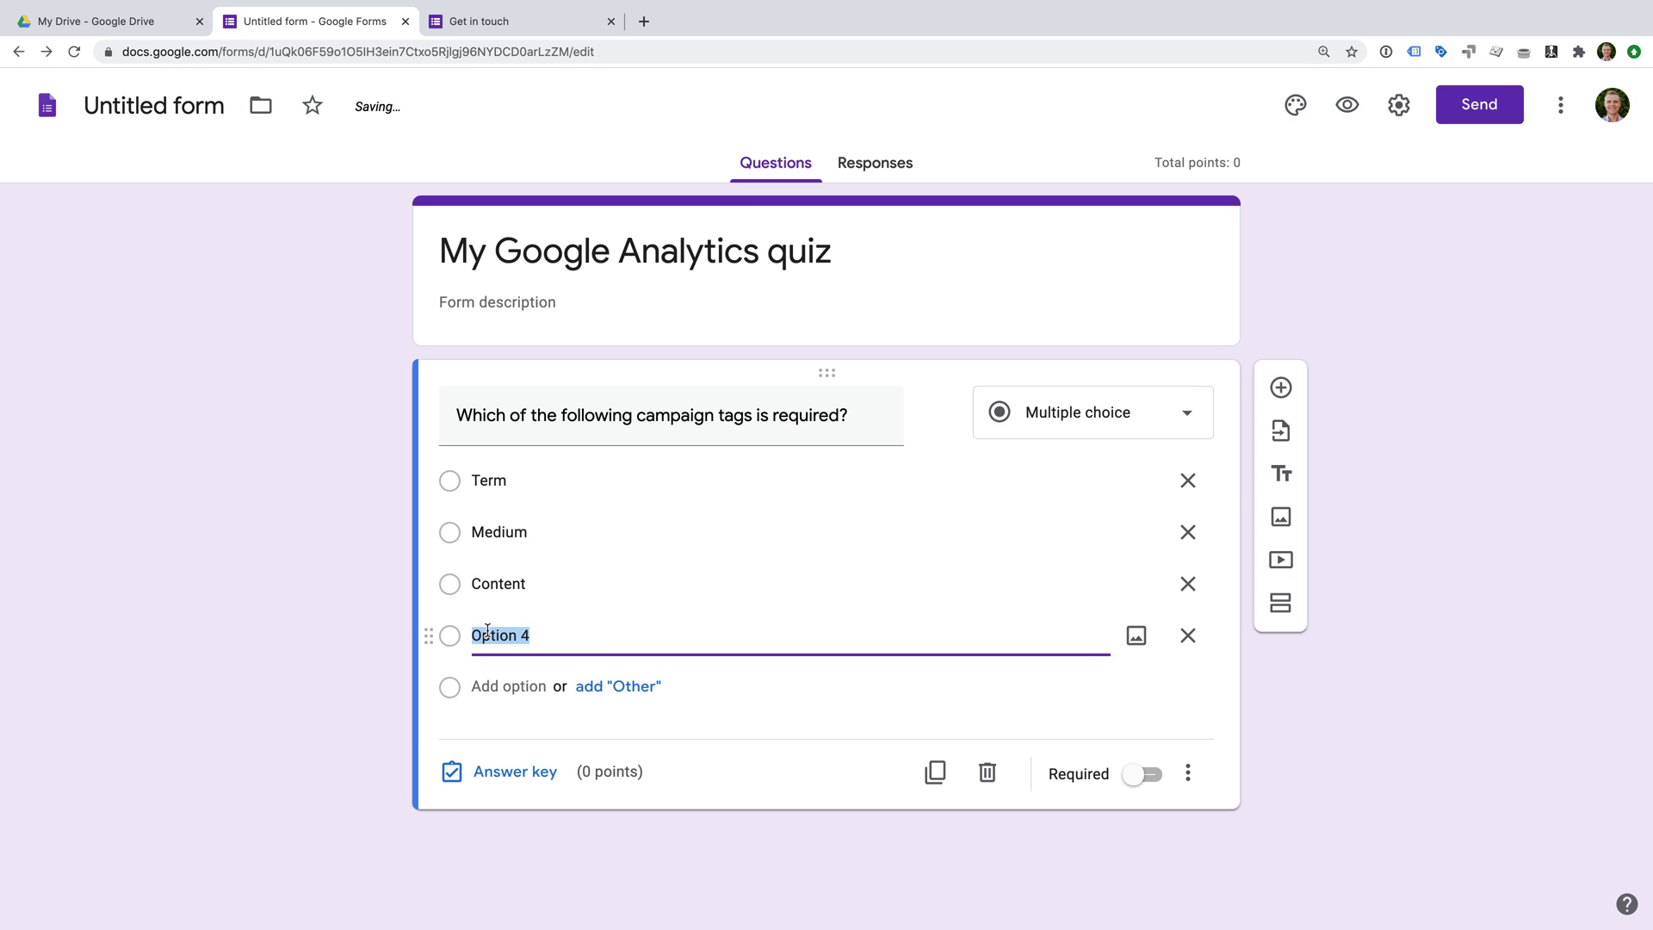
{"action": "type", "text": "All of these are required"}
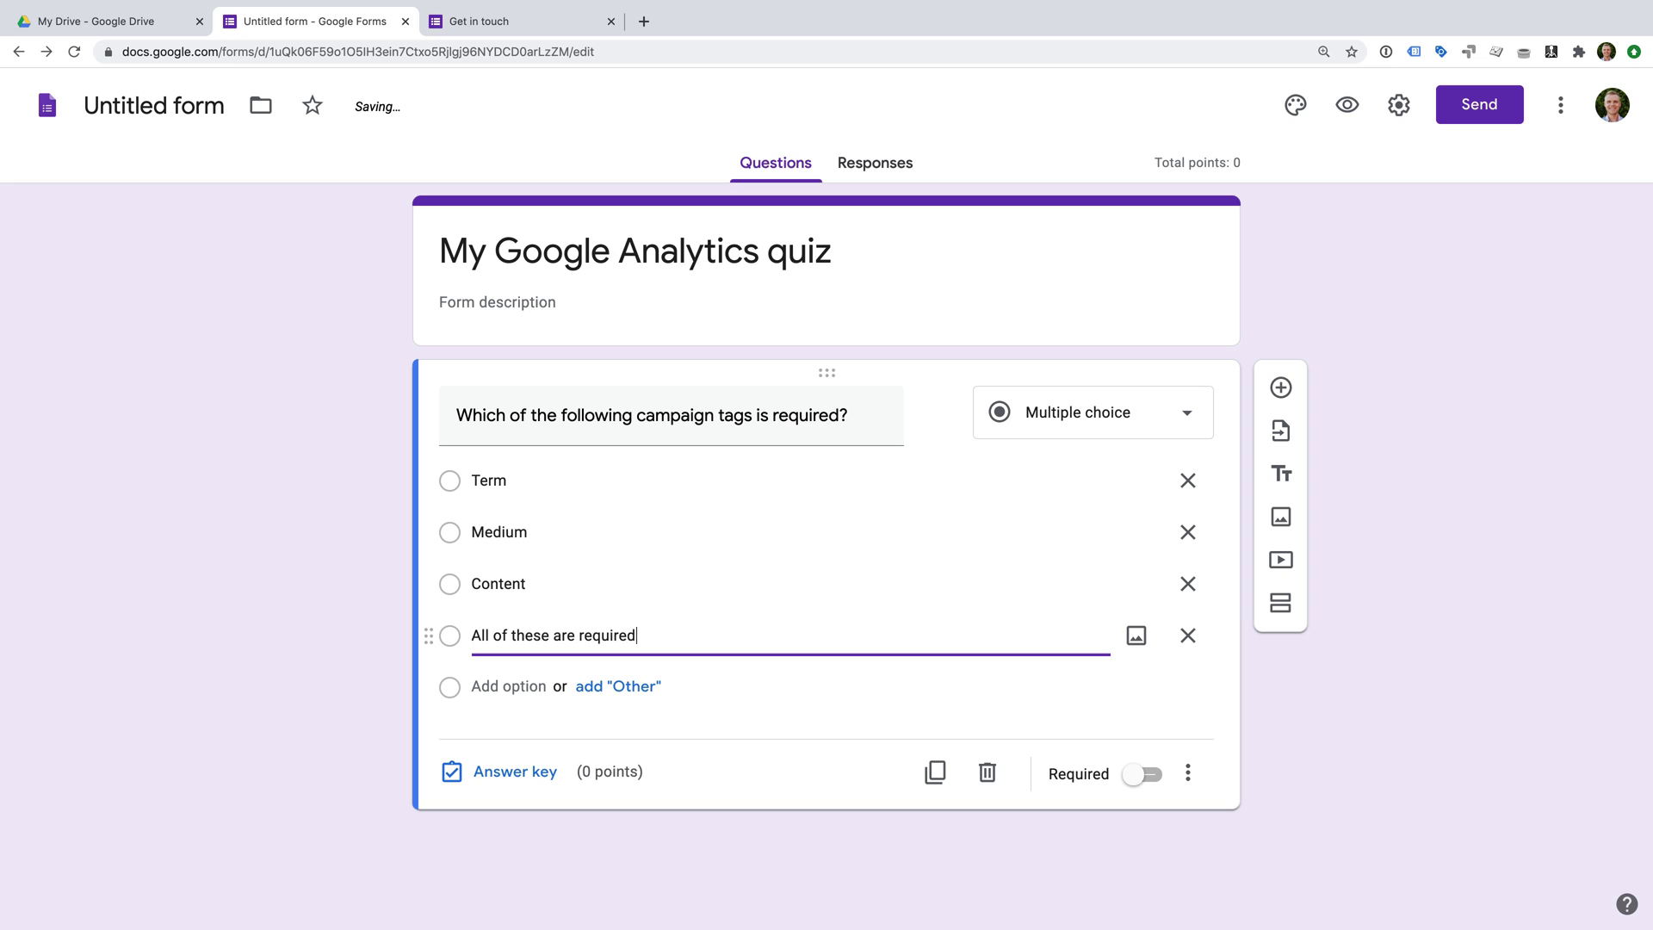
Set the answer key to Medium, worth 1 point.
{"action": "left_click", "coordinate": [513, 773]}
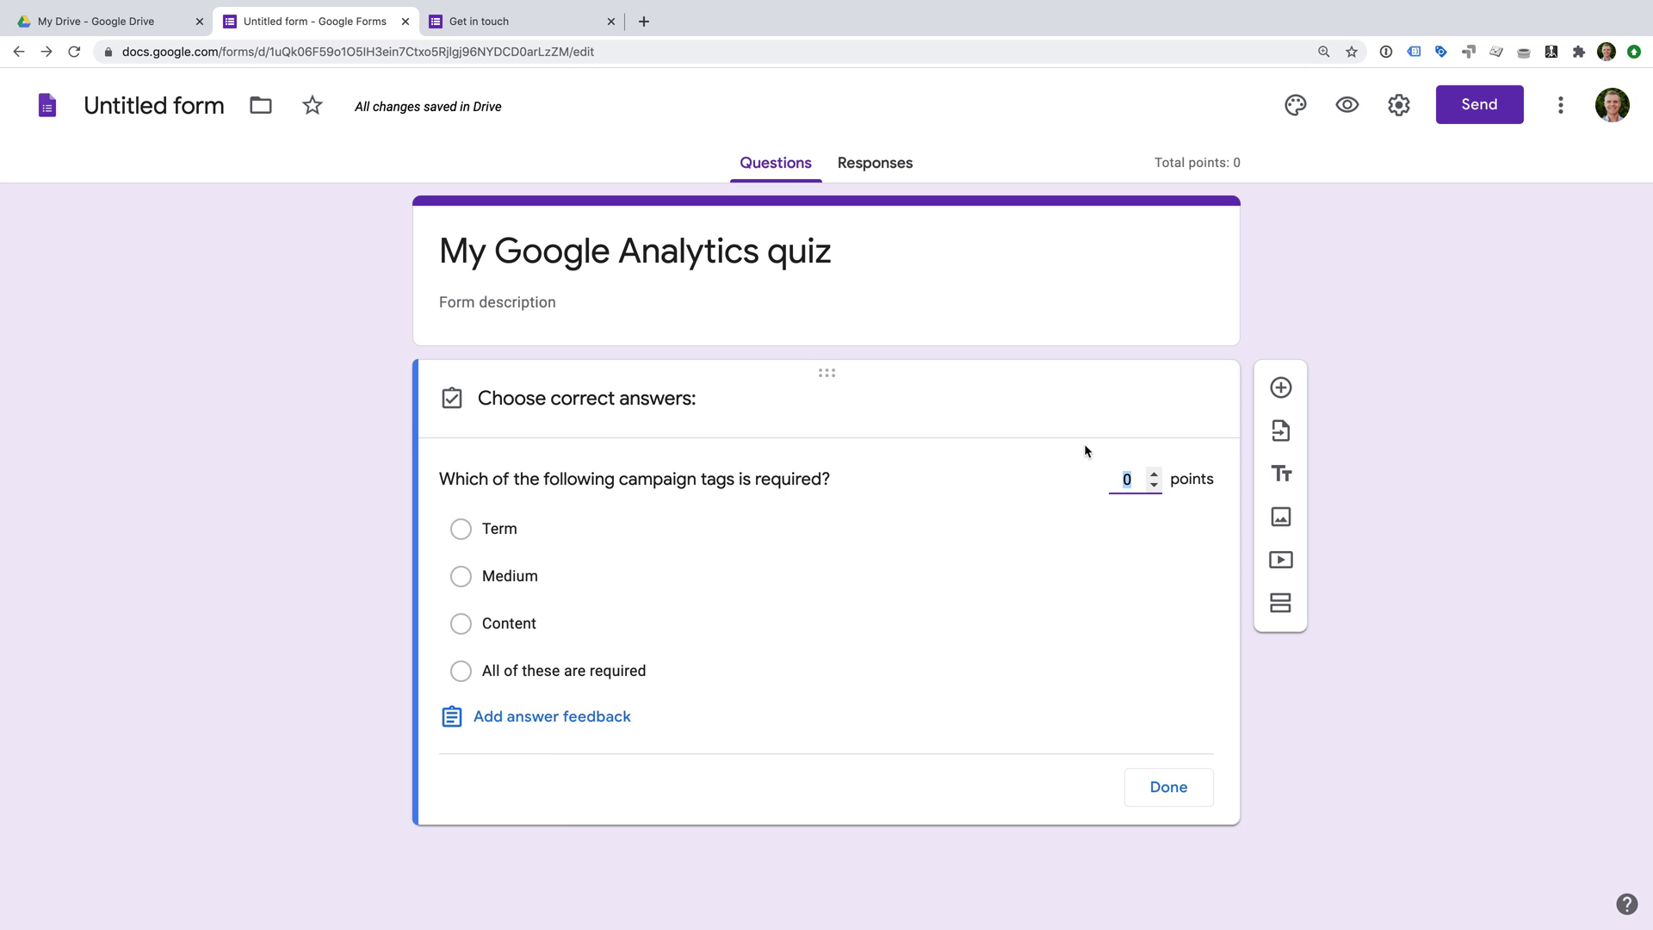
{"action": "type", "text": "1"}
{"action": "left_click", "coordinate": [461, 577]}
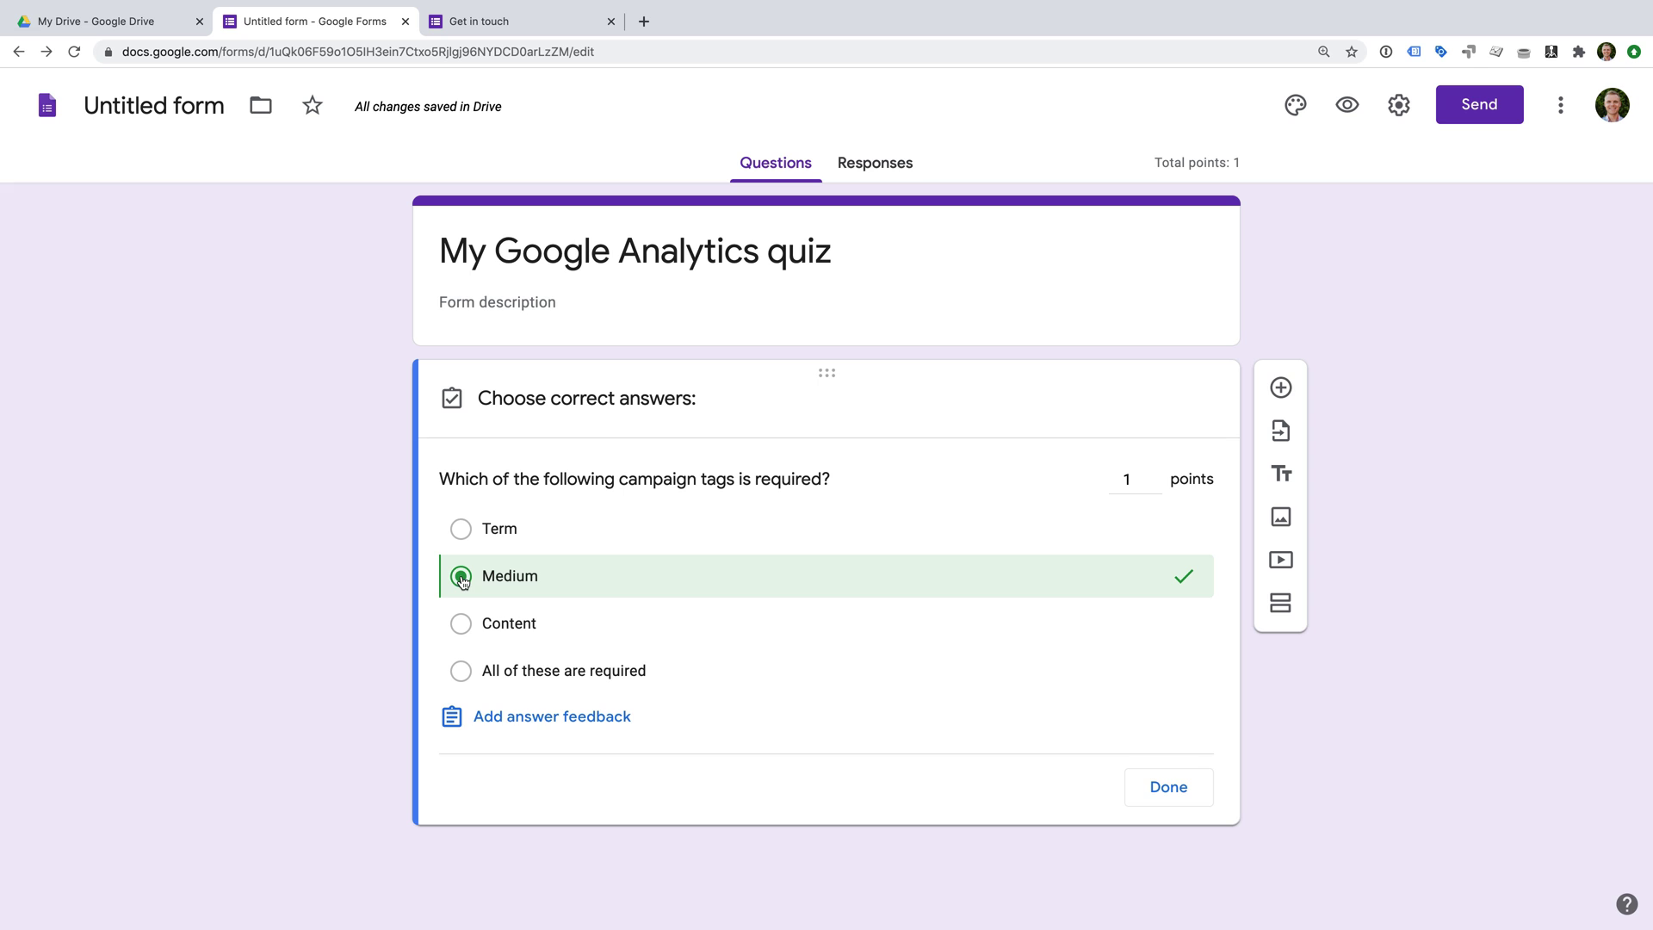
{"action": "left_click", "coordinate": [1173, 797]}
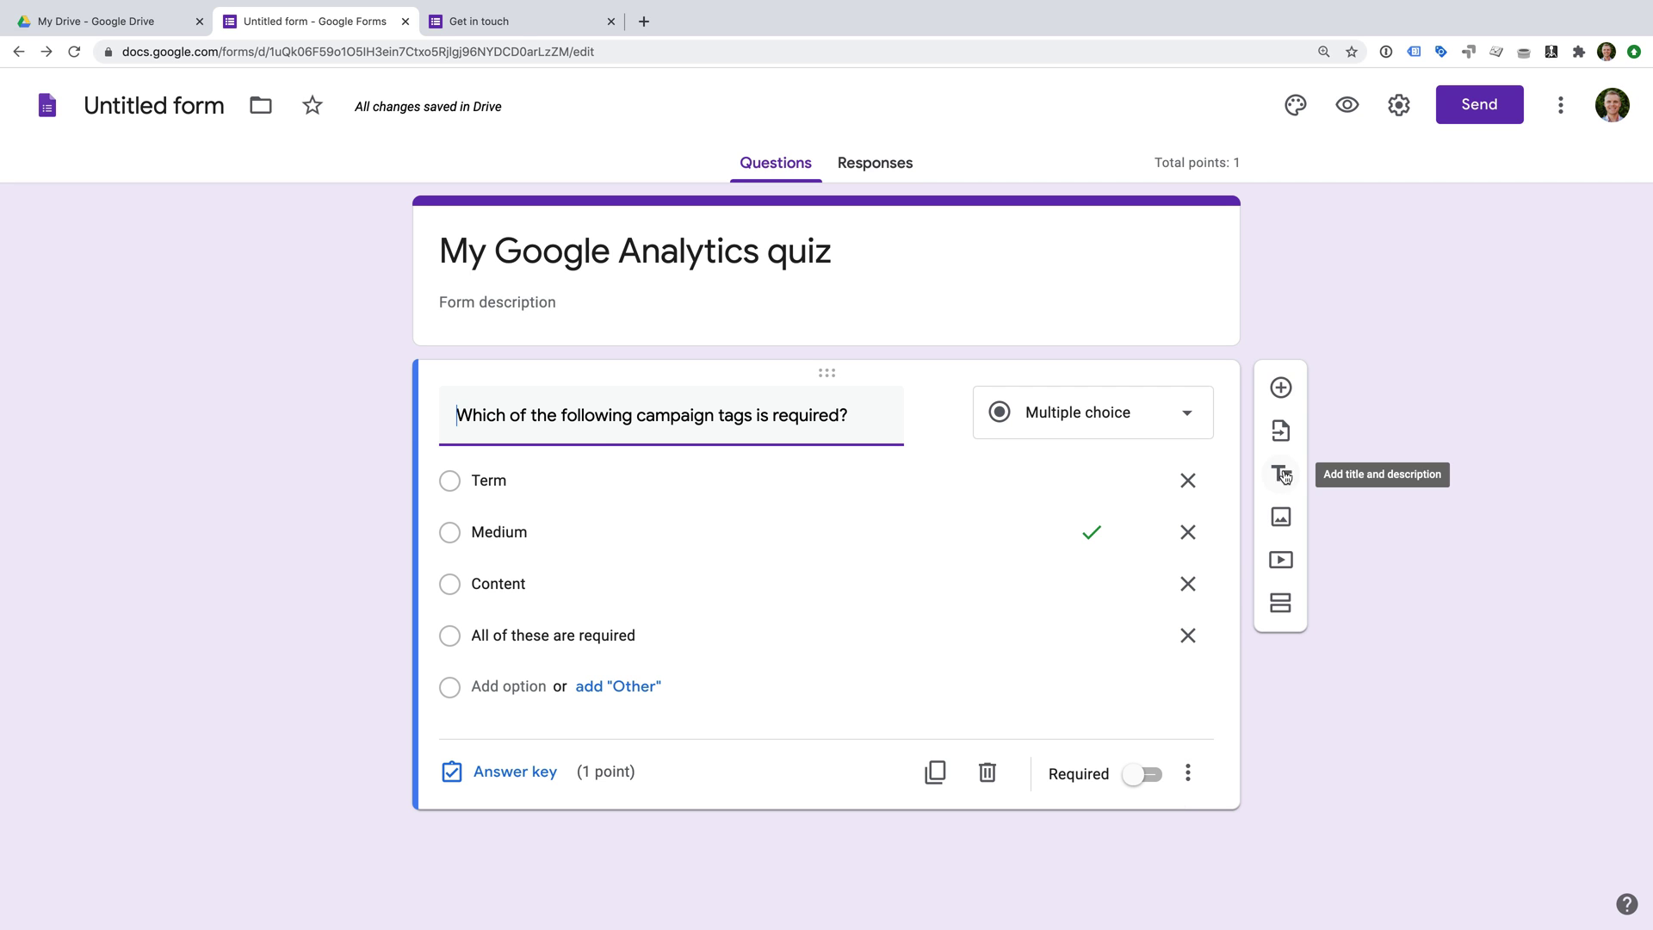
Add a new question with the pasted email-tracking wording and four answer options, from 'They will be tracked automatically' to 'It's not possible to track email campaigns'.
{"action": "left_click", "coordinate": [1281, 389]}
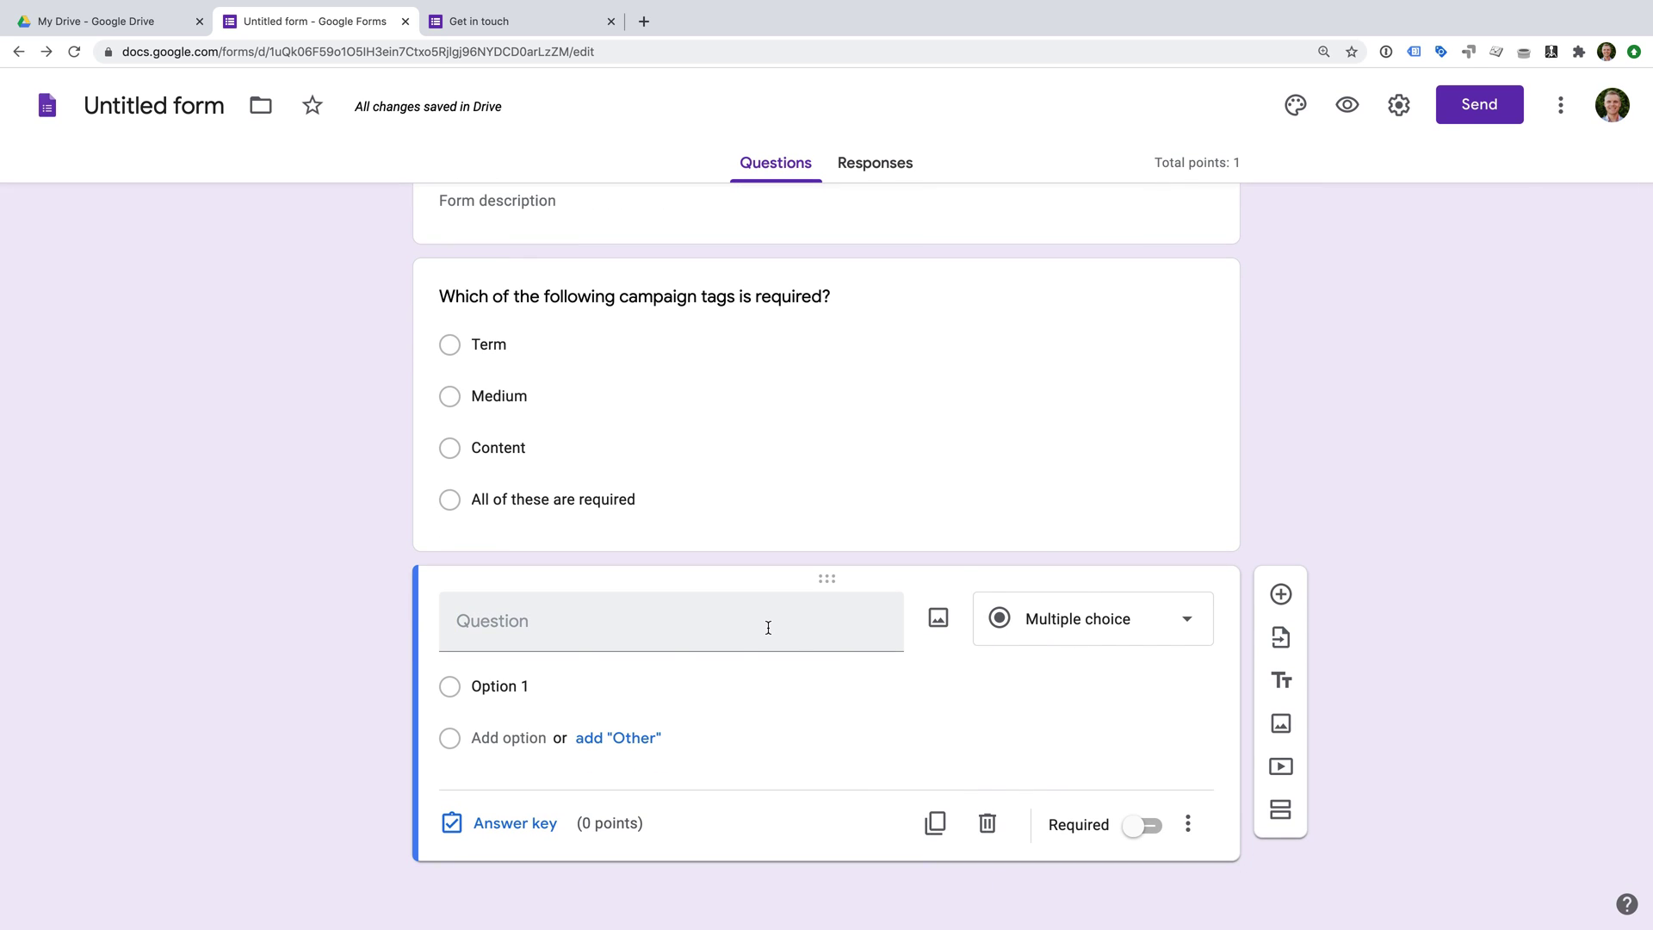
{"action": "type", "text": "How would you track users coming from an email campaign?"}
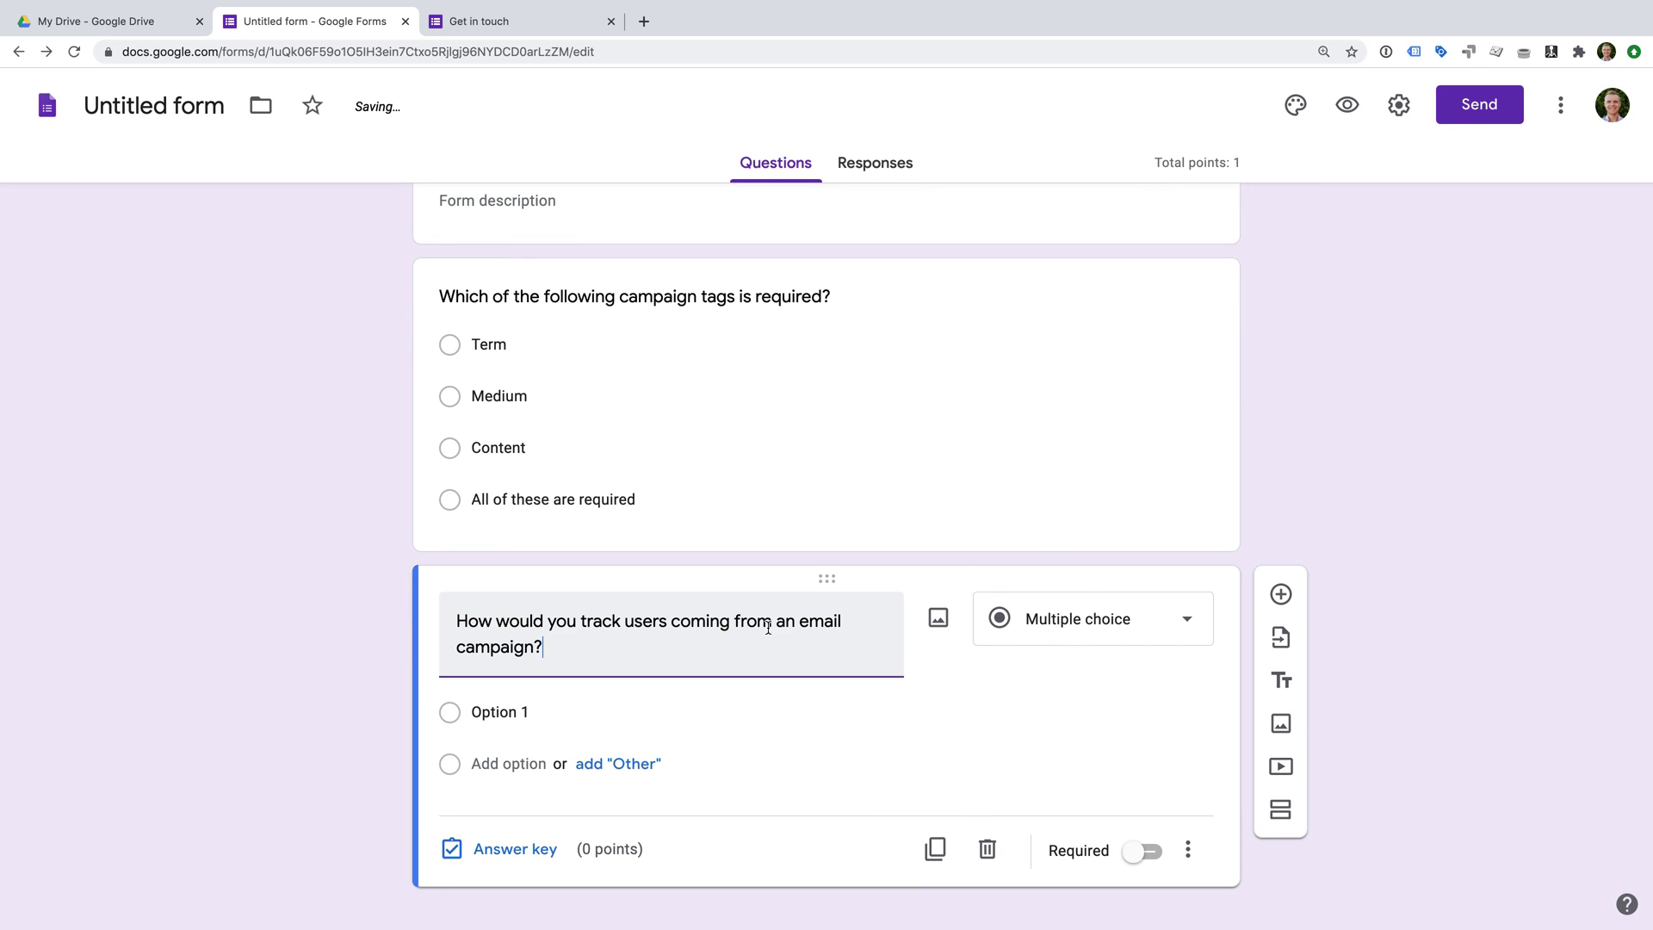
{"action": "left_click", "coordinate": [575, 712]}
{"action": "type", "text": "They will be tracked automatically"}
{"action": "left_click", "coordinate": [529, 762]}
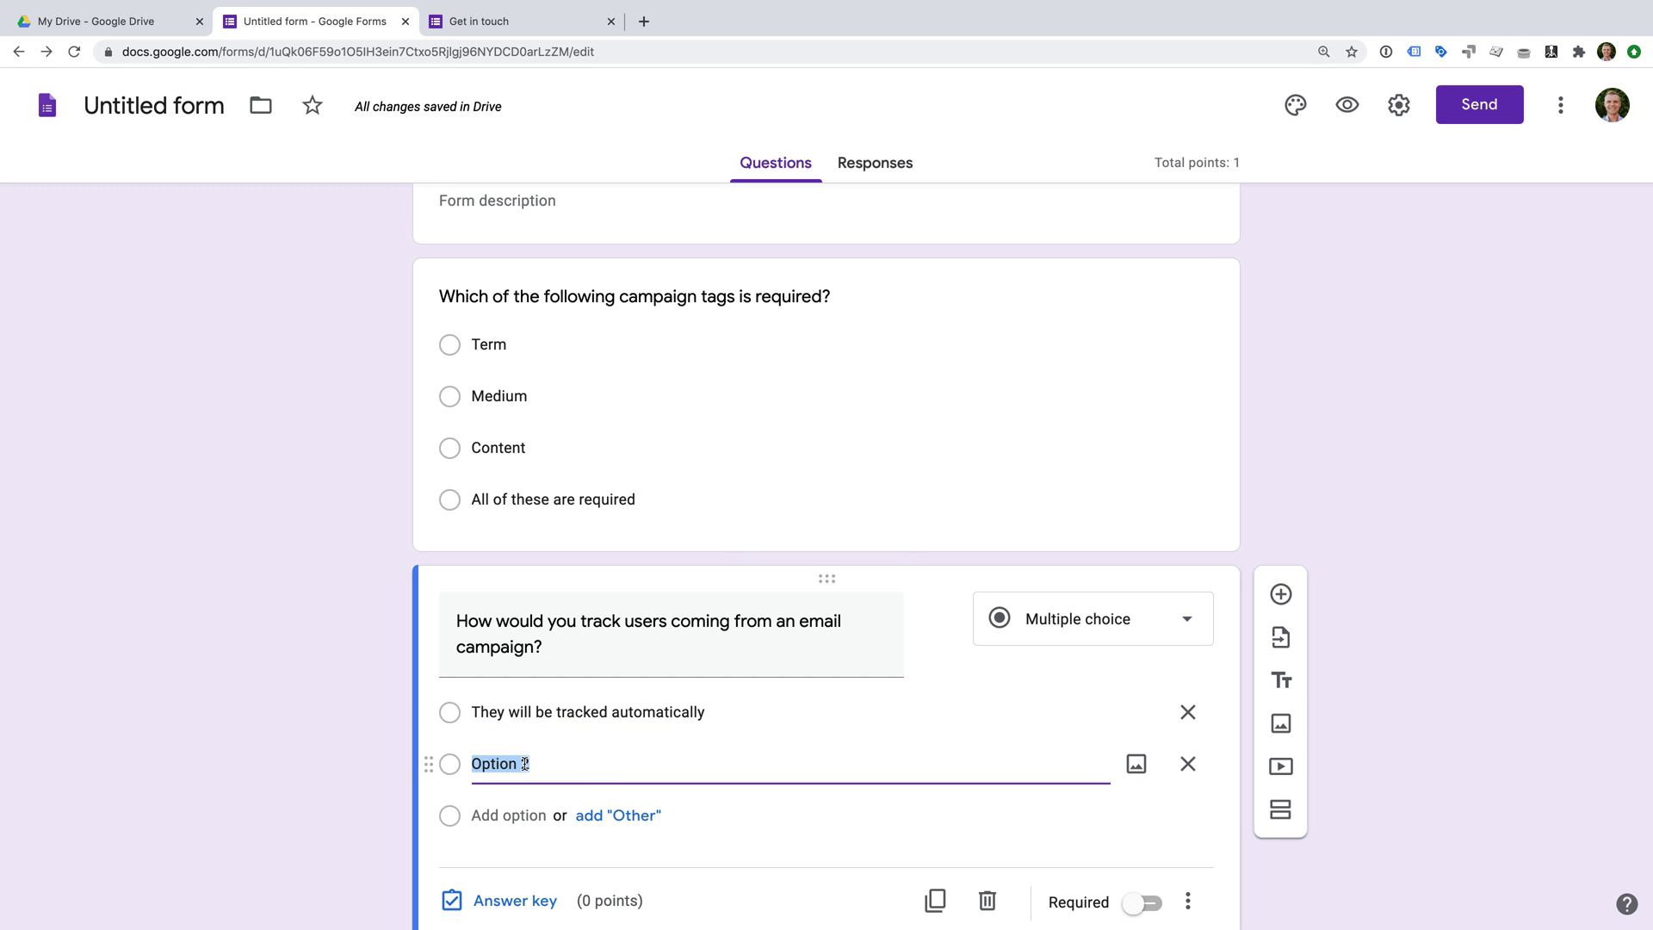
{"action": "type", "text": "Enabling auto-tagging"}
{"action": "left_click", "coordinate": [523, 815]}
{"action": "type", "text": "Manually tagging the destination URLs"}
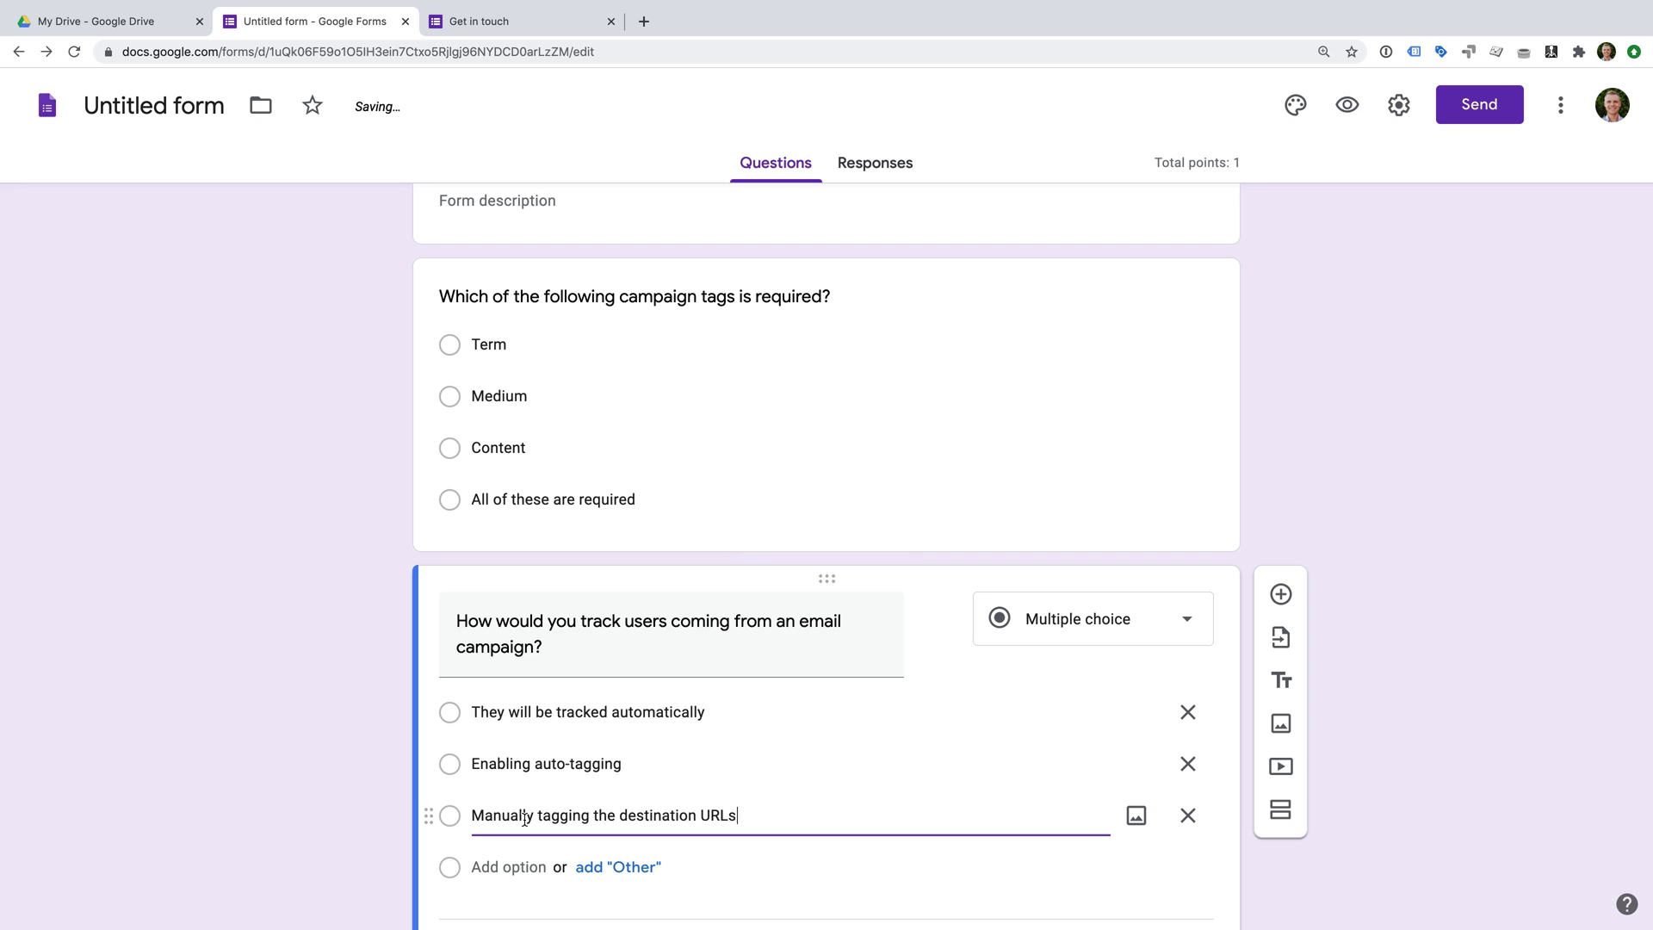
{"action": "left_click", "coordinate": [513, 786]}
{"action": "type", "text": "It's not possible to track email campaigns"}
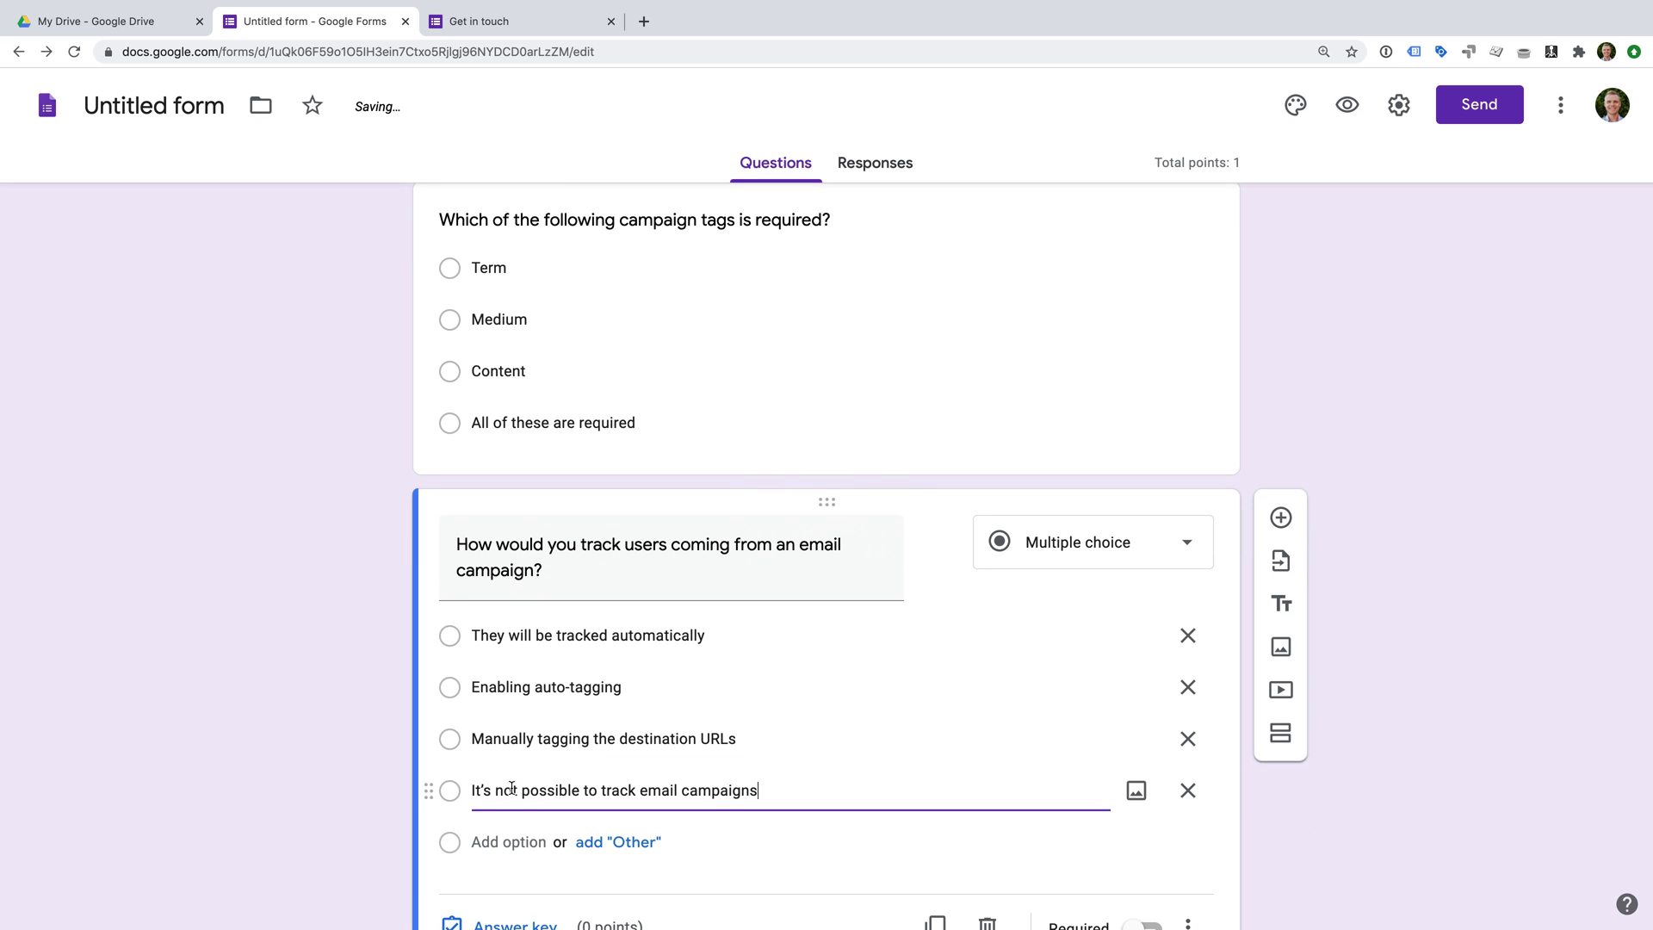
In the answer key, give the question 1 point with 'Manually tagging the destination URLs' as correct.
{"action": "scroll", "coordinate": [369, 753], "scroll_direction": "down", "scroll_amount": 3}
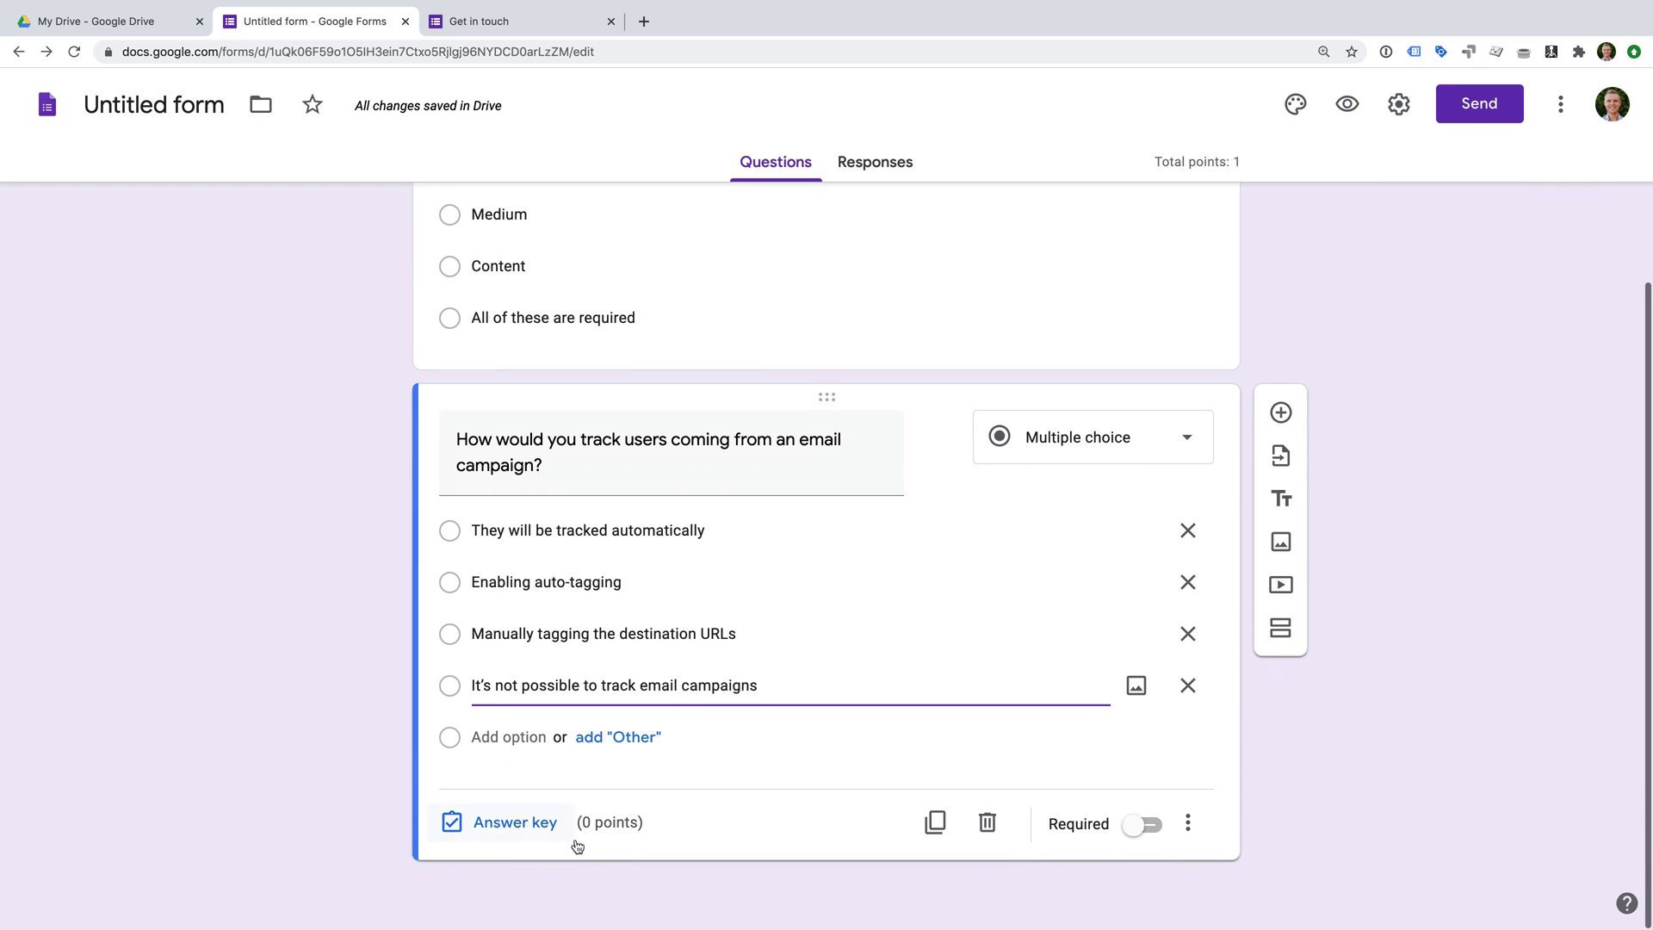
{"action": "left_click", "coordinate": [515, 823]}
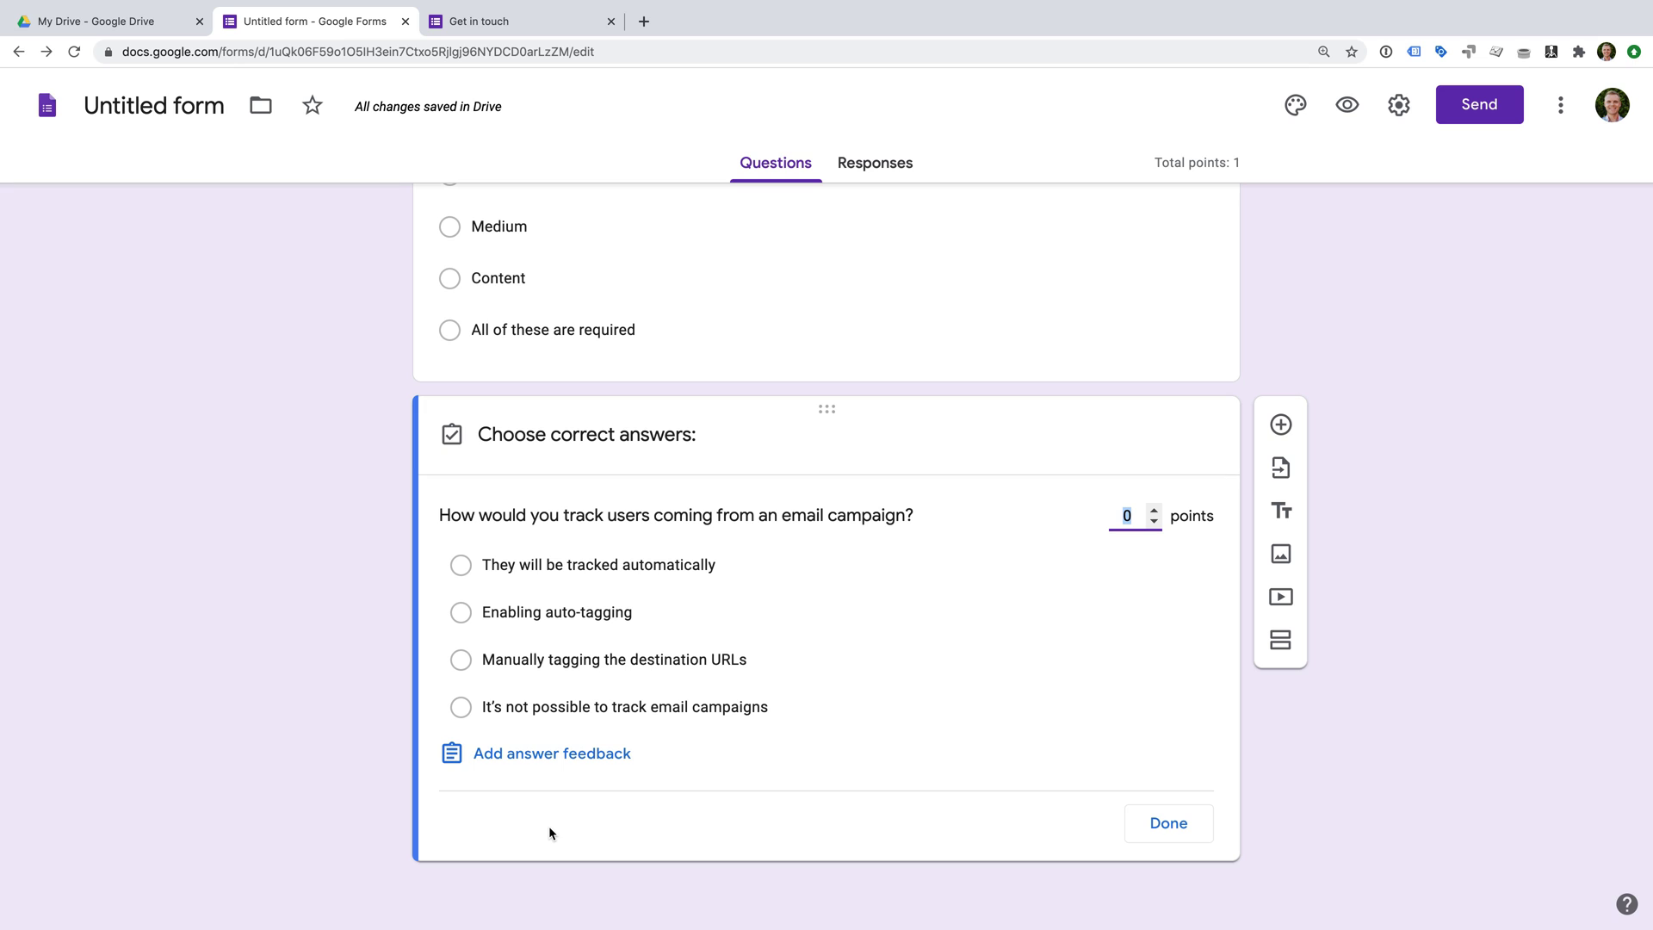
{"action": "type", "text": "1"}
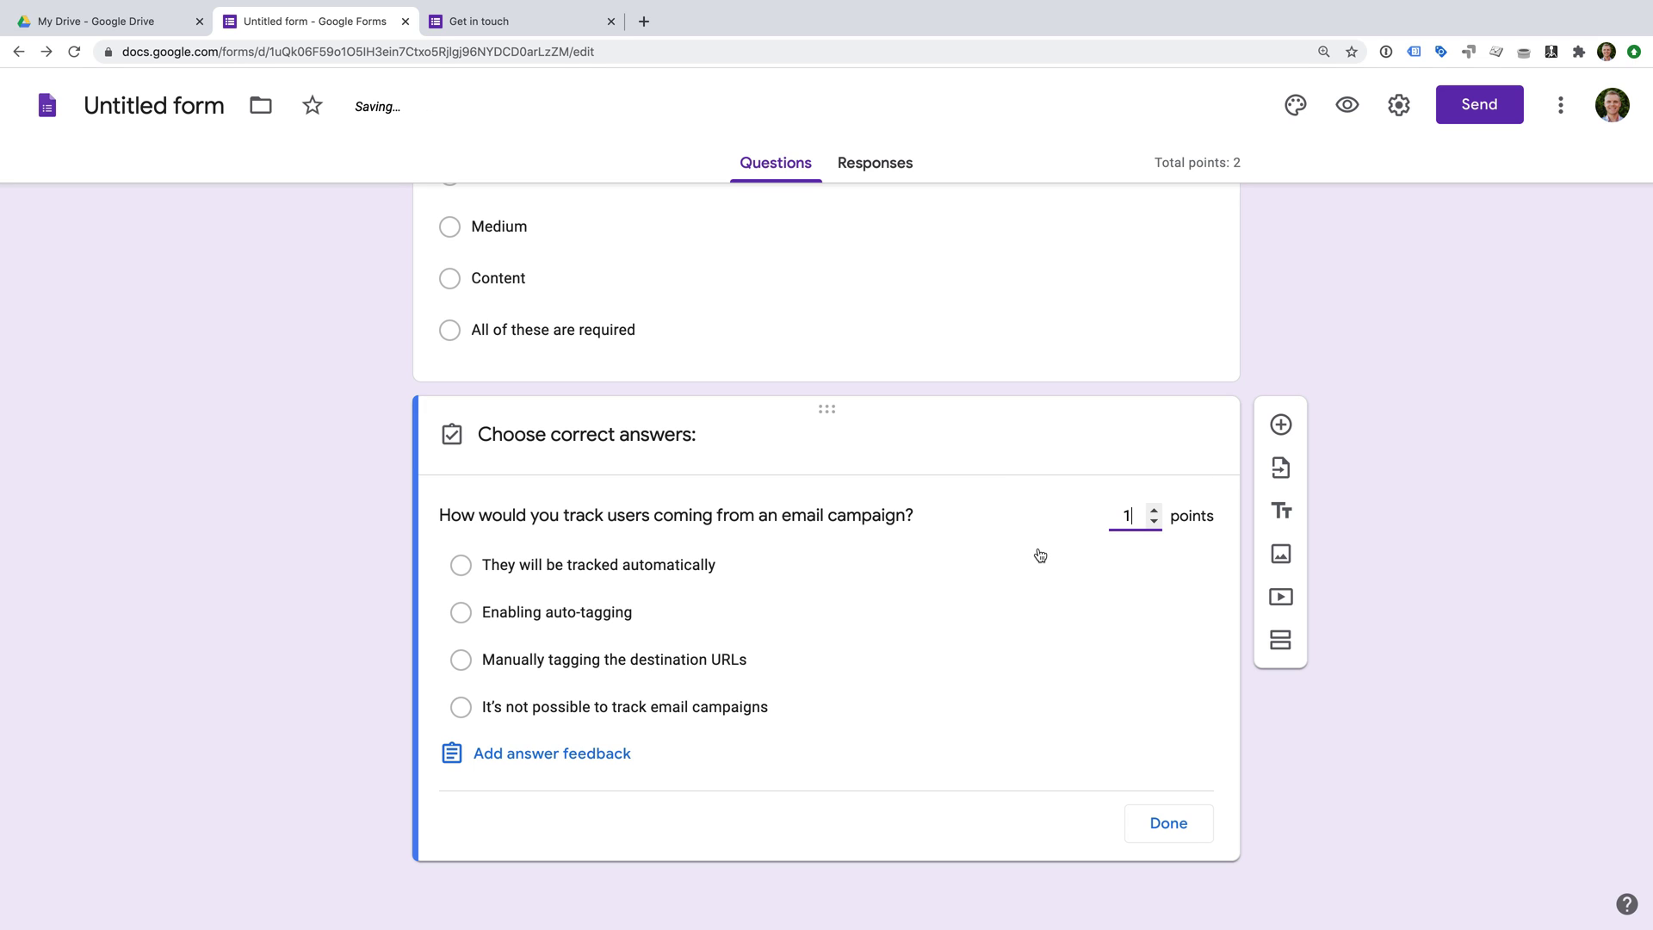
{"action": "left_click", "coordinate": [509, 664]}
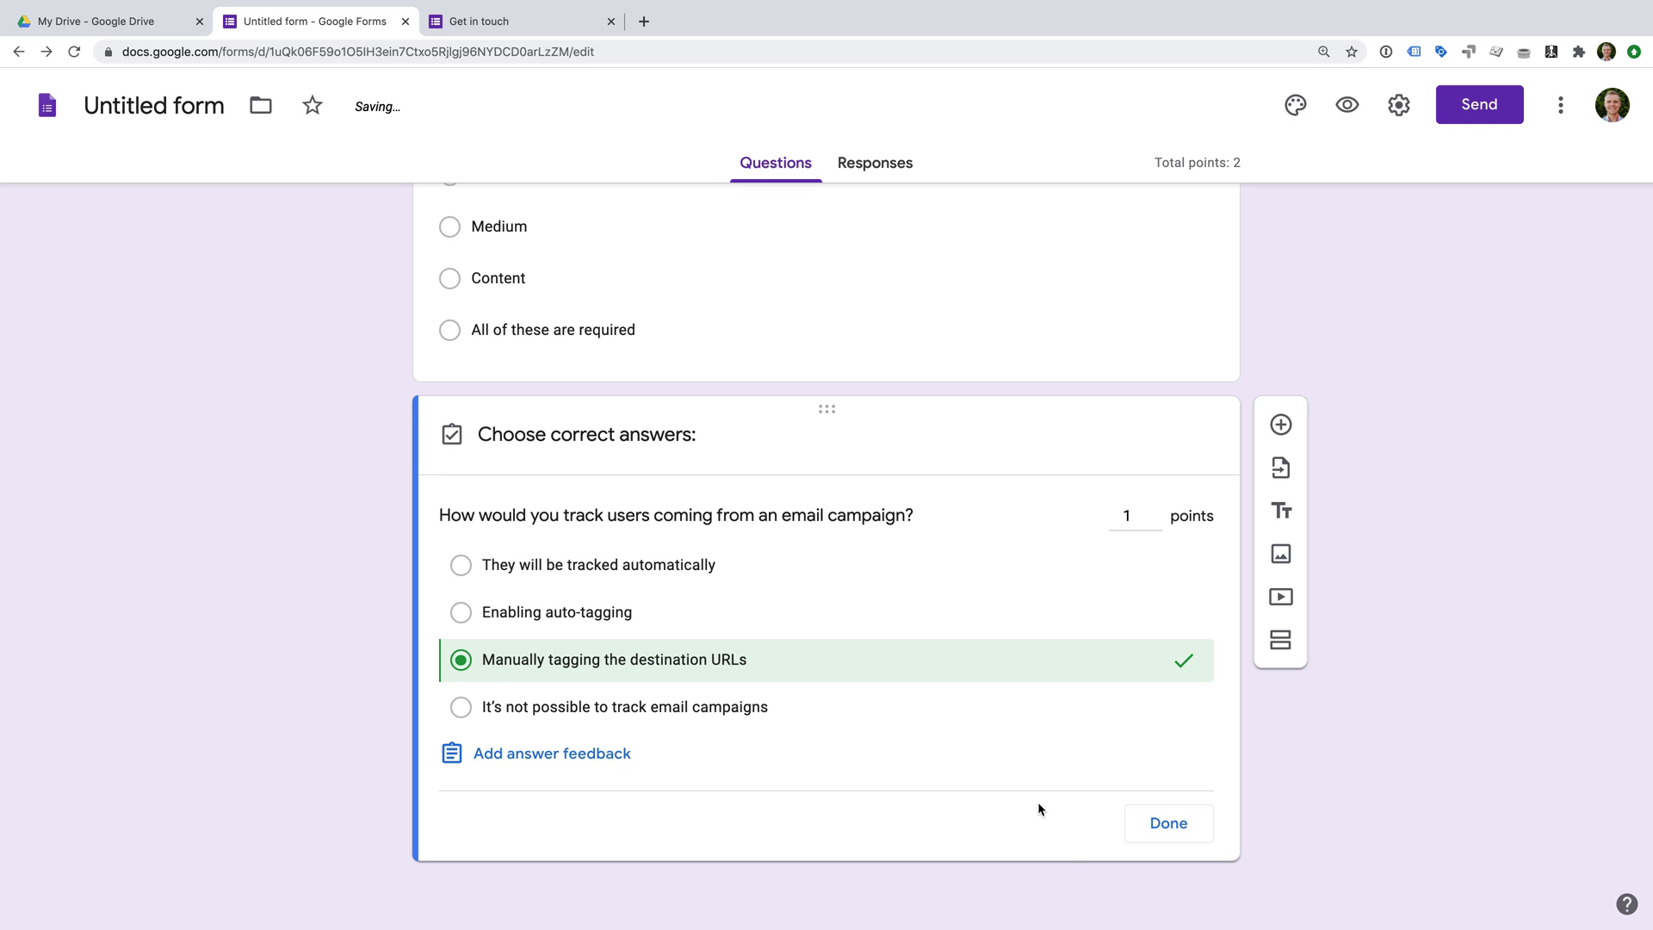
{"action": "left_click", "coordinate": [1168, 821]}
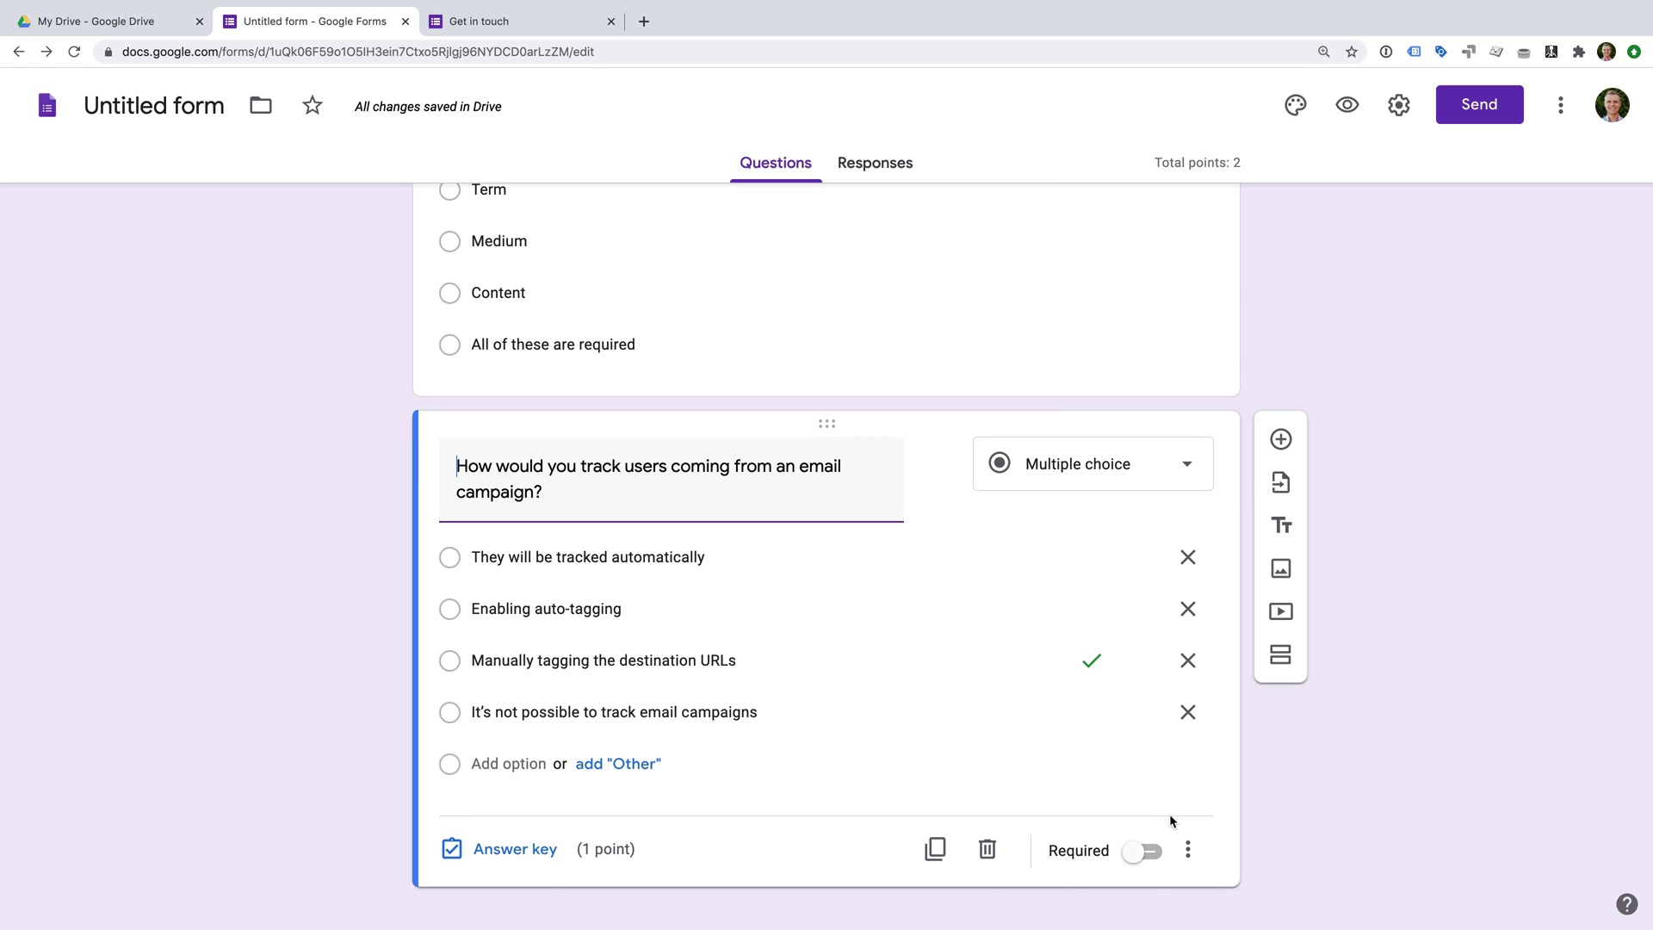
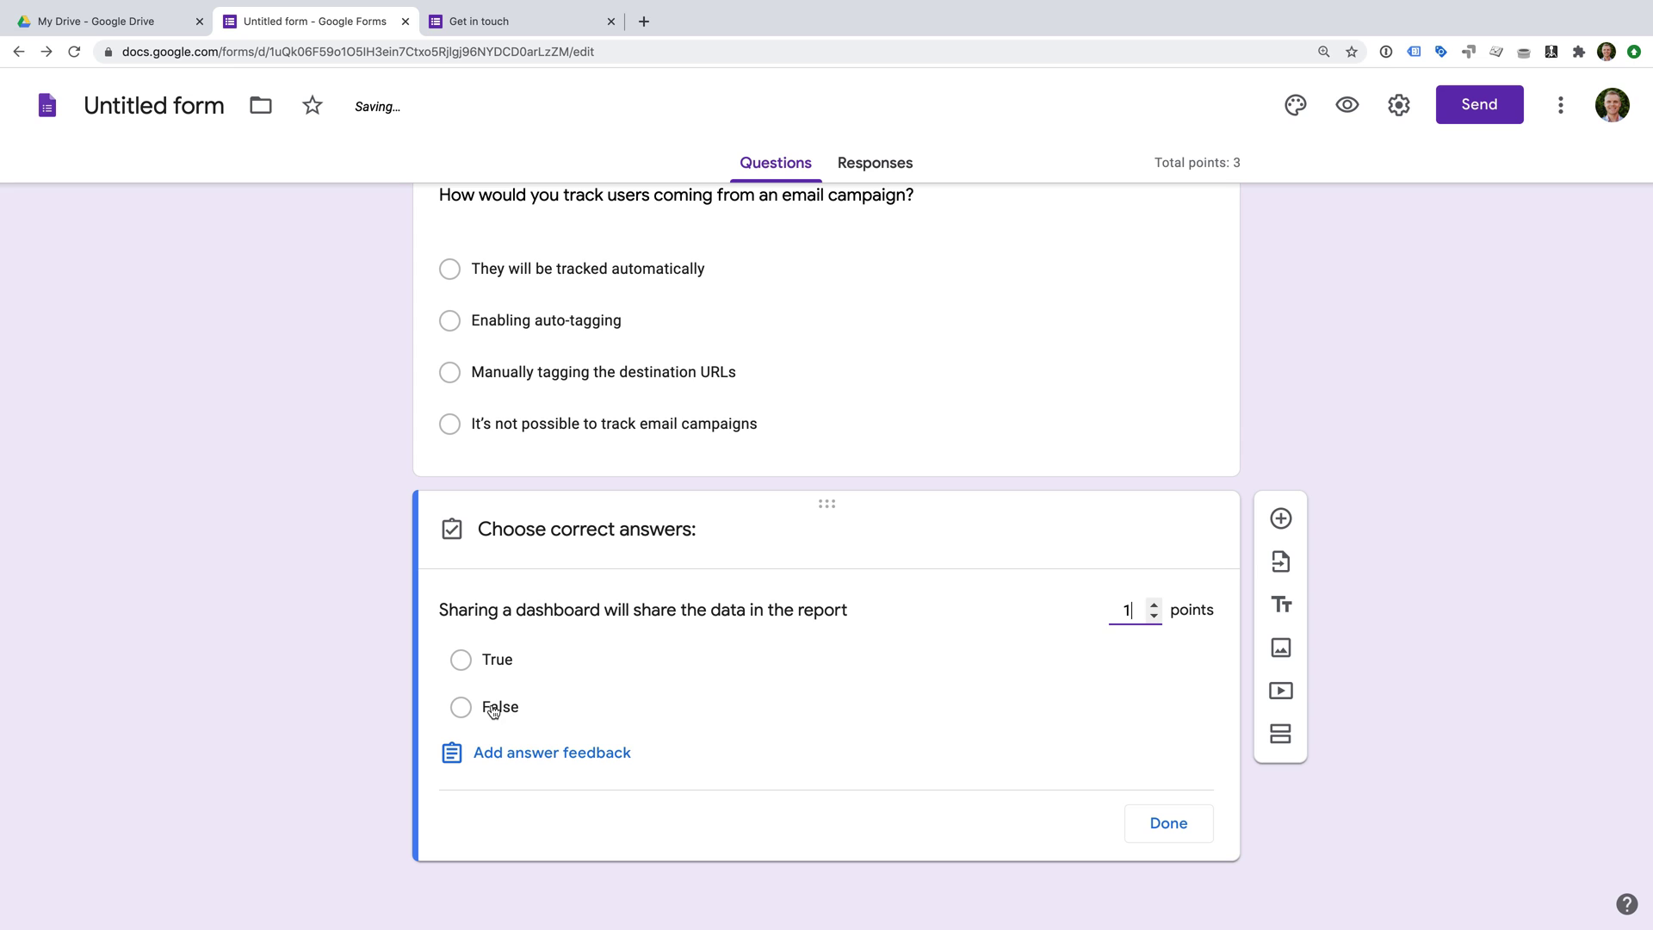
Mark False as the correct 1-point answer for the dashboard-sharing question.
{"action": "left_click", "coordinate": [493, 710]}
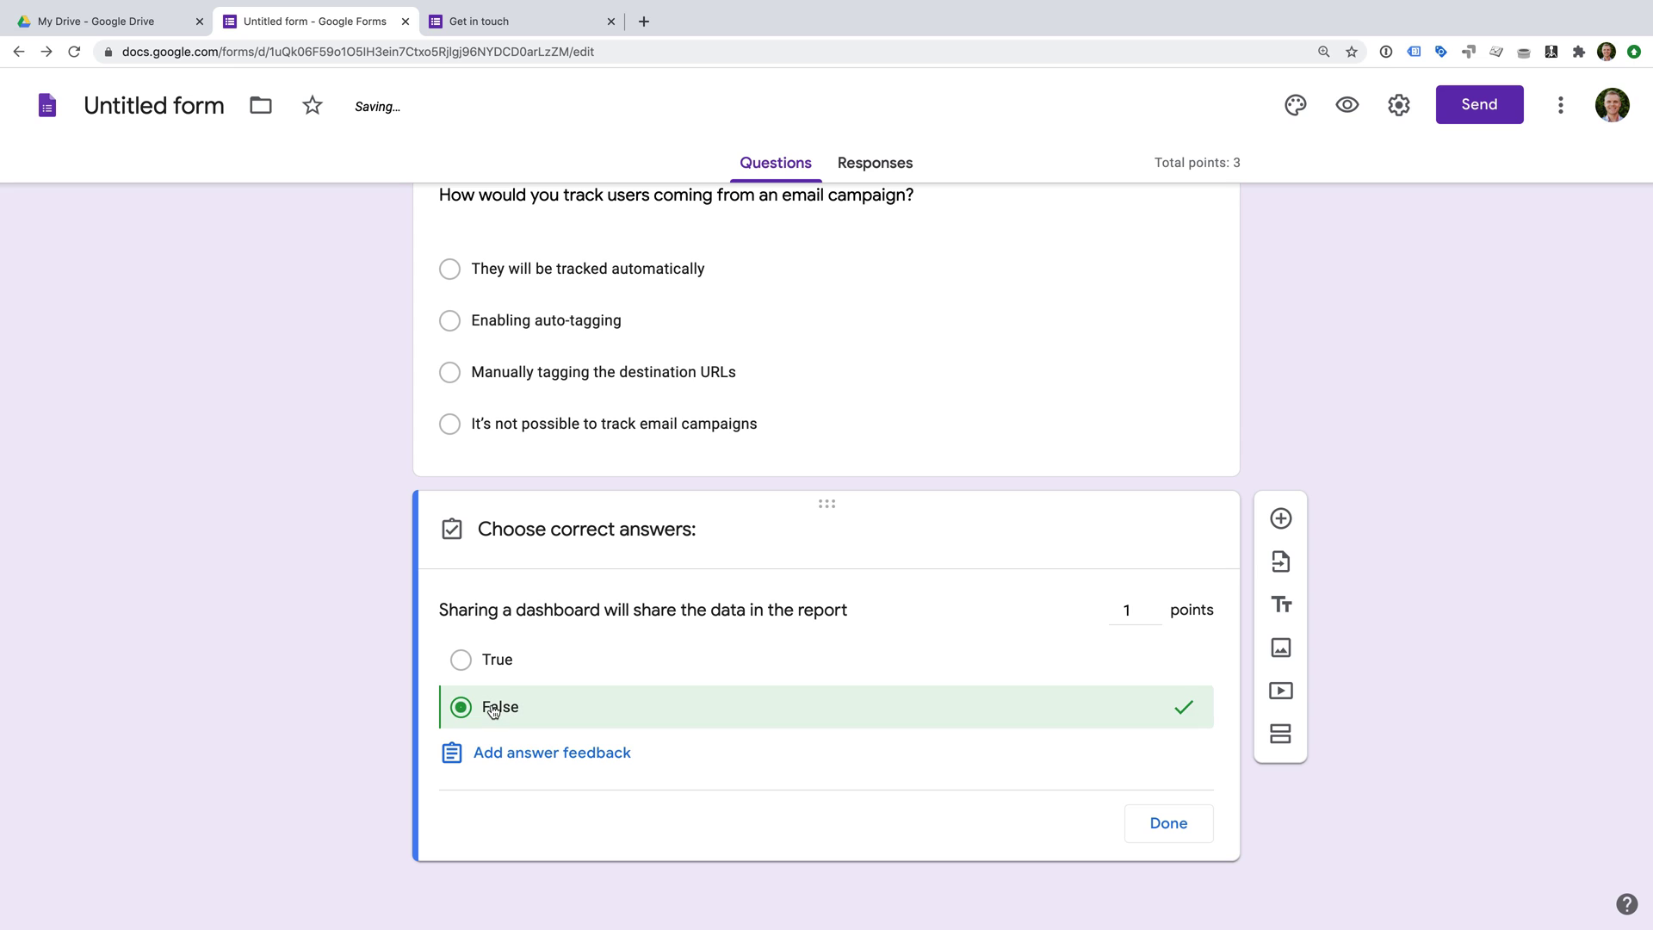
{"action": "left_click", "coordinate": [1178, 825]}
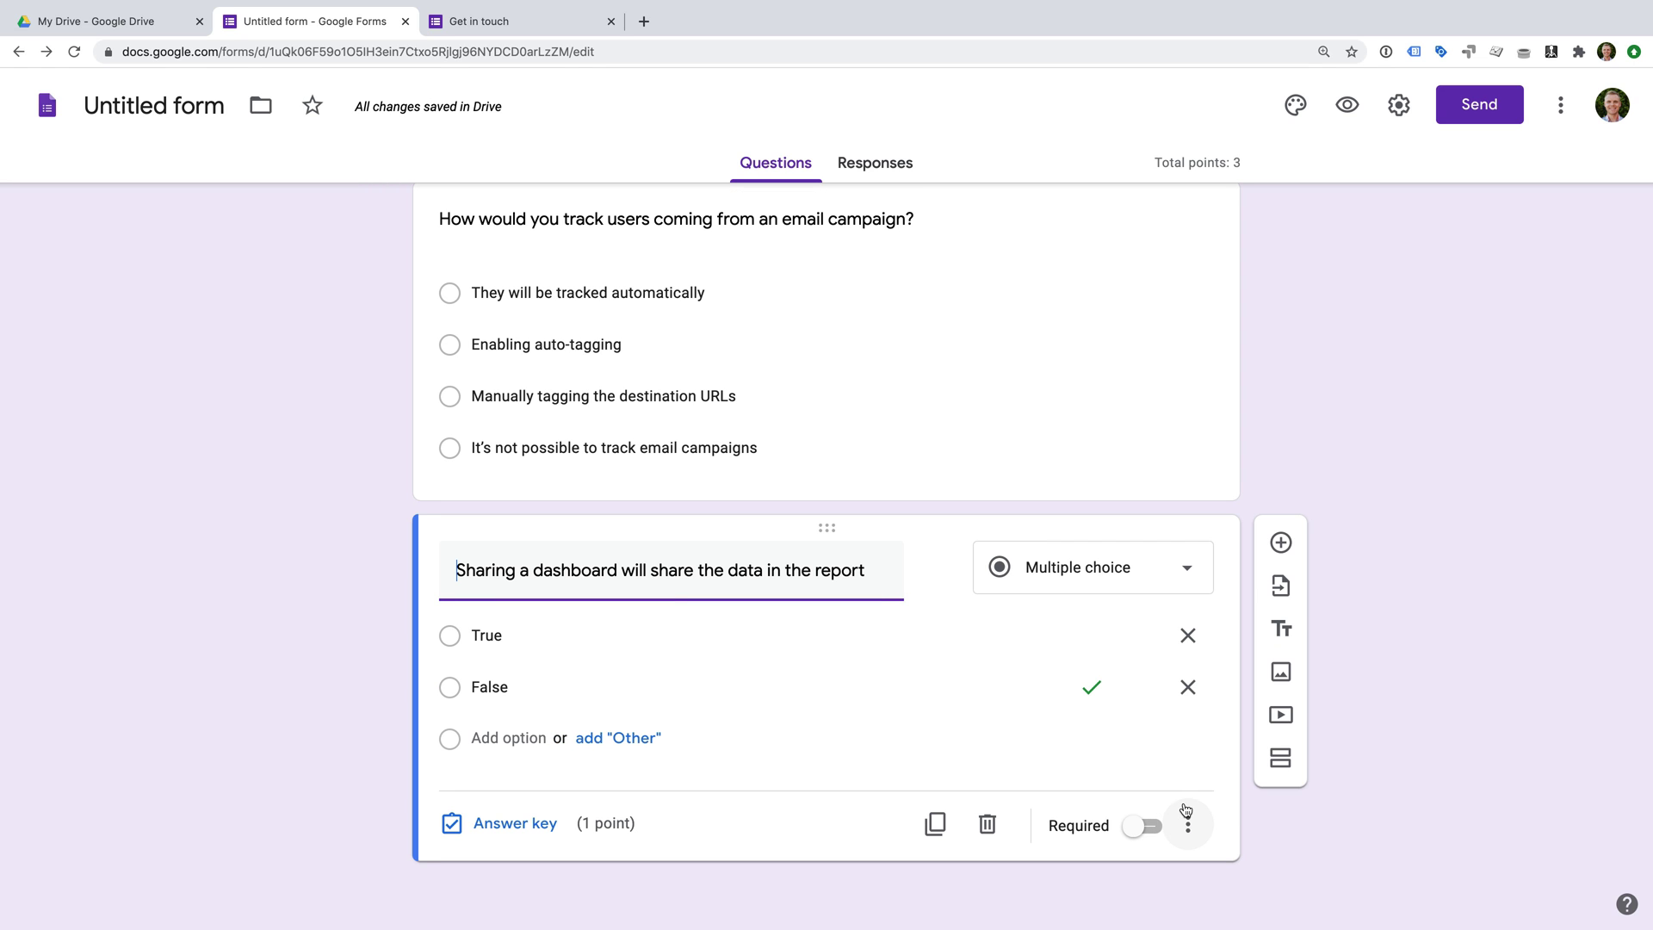
Add a Checkboxes question titled 'Where can Google Analytics be used?'.
{"action": "left_click", "coordinate": [1290, 531]}
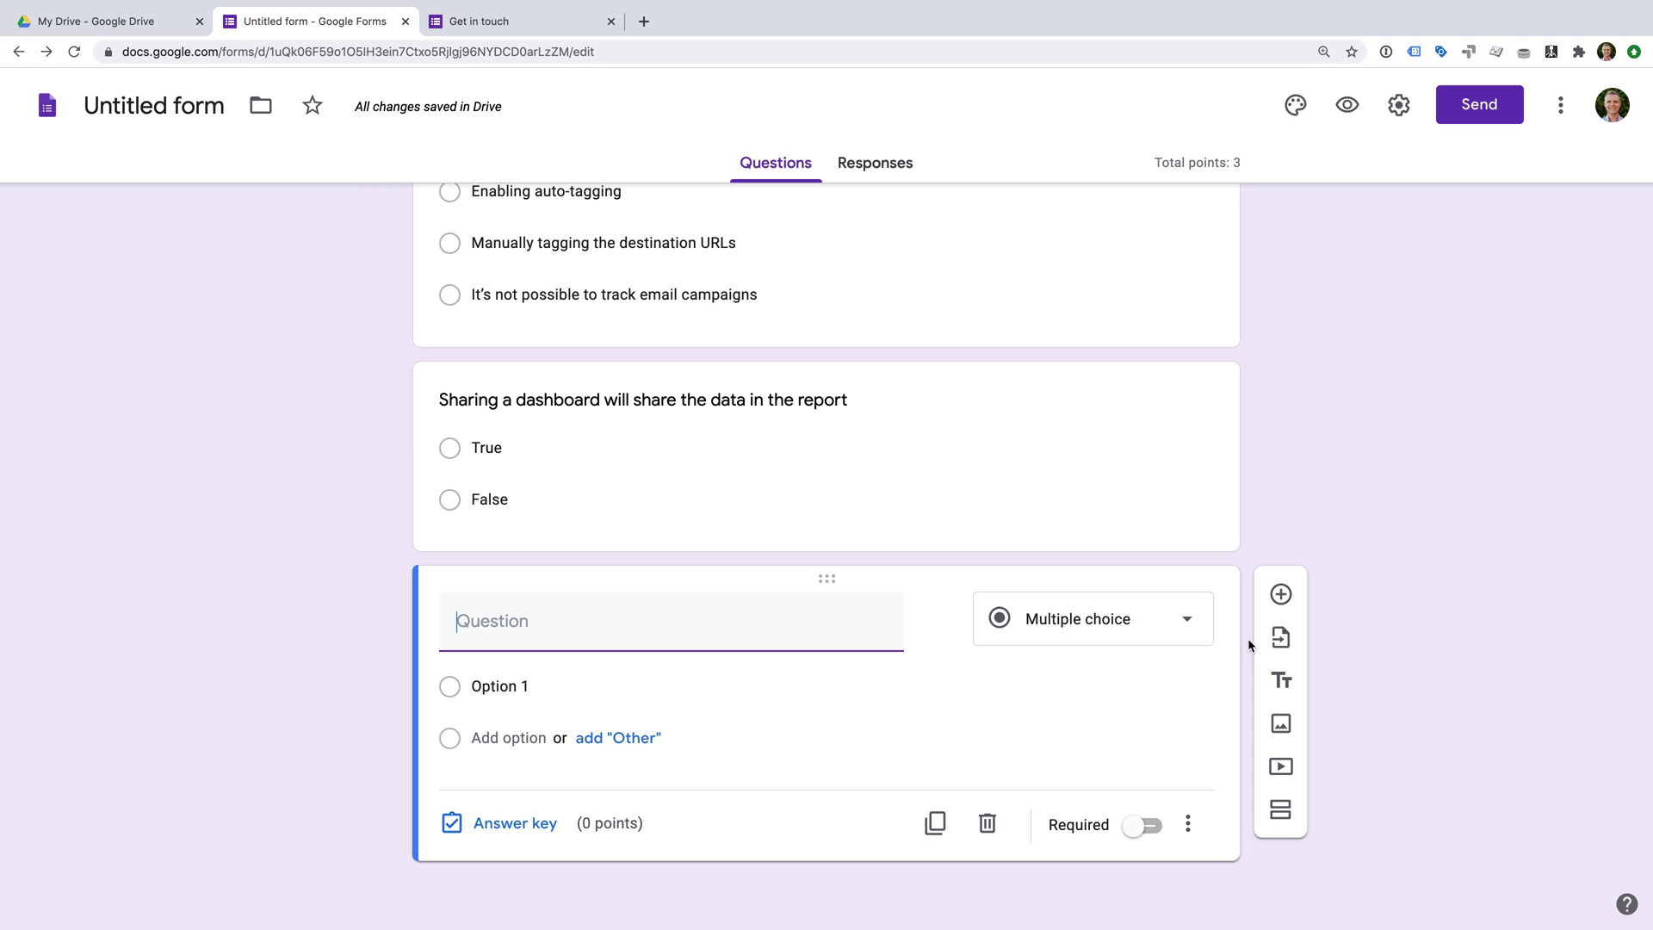
{"action": "left_click", "coordinate": [1154, 628]}
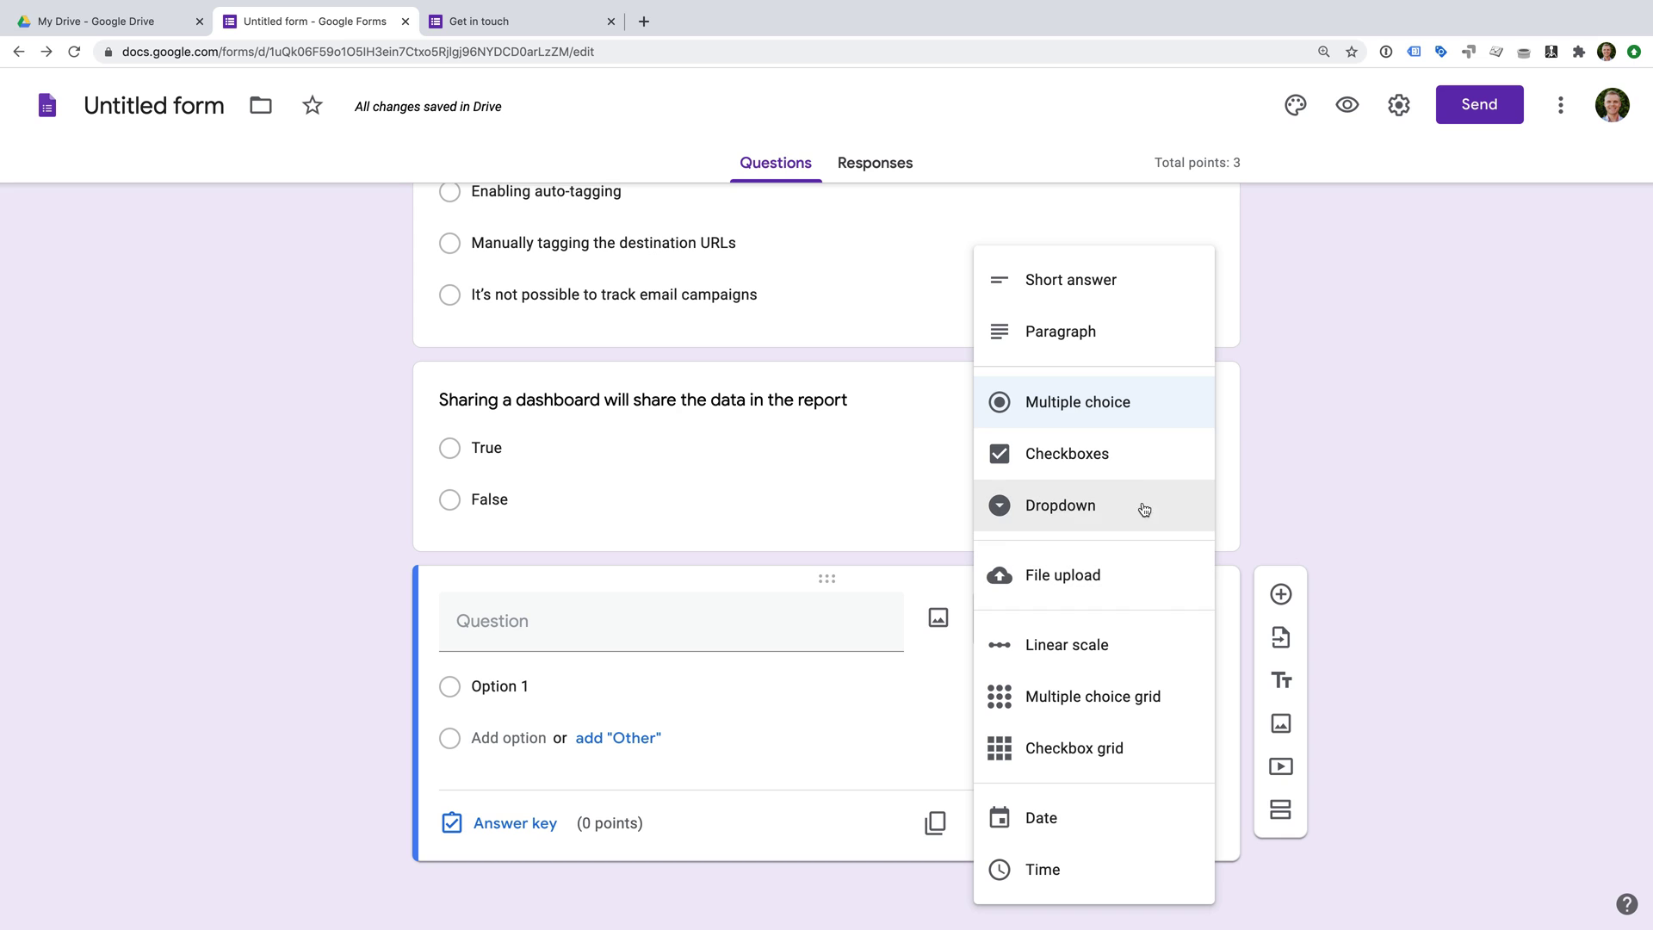
{"action": "left_click", "coordinate": [1142, 472]}
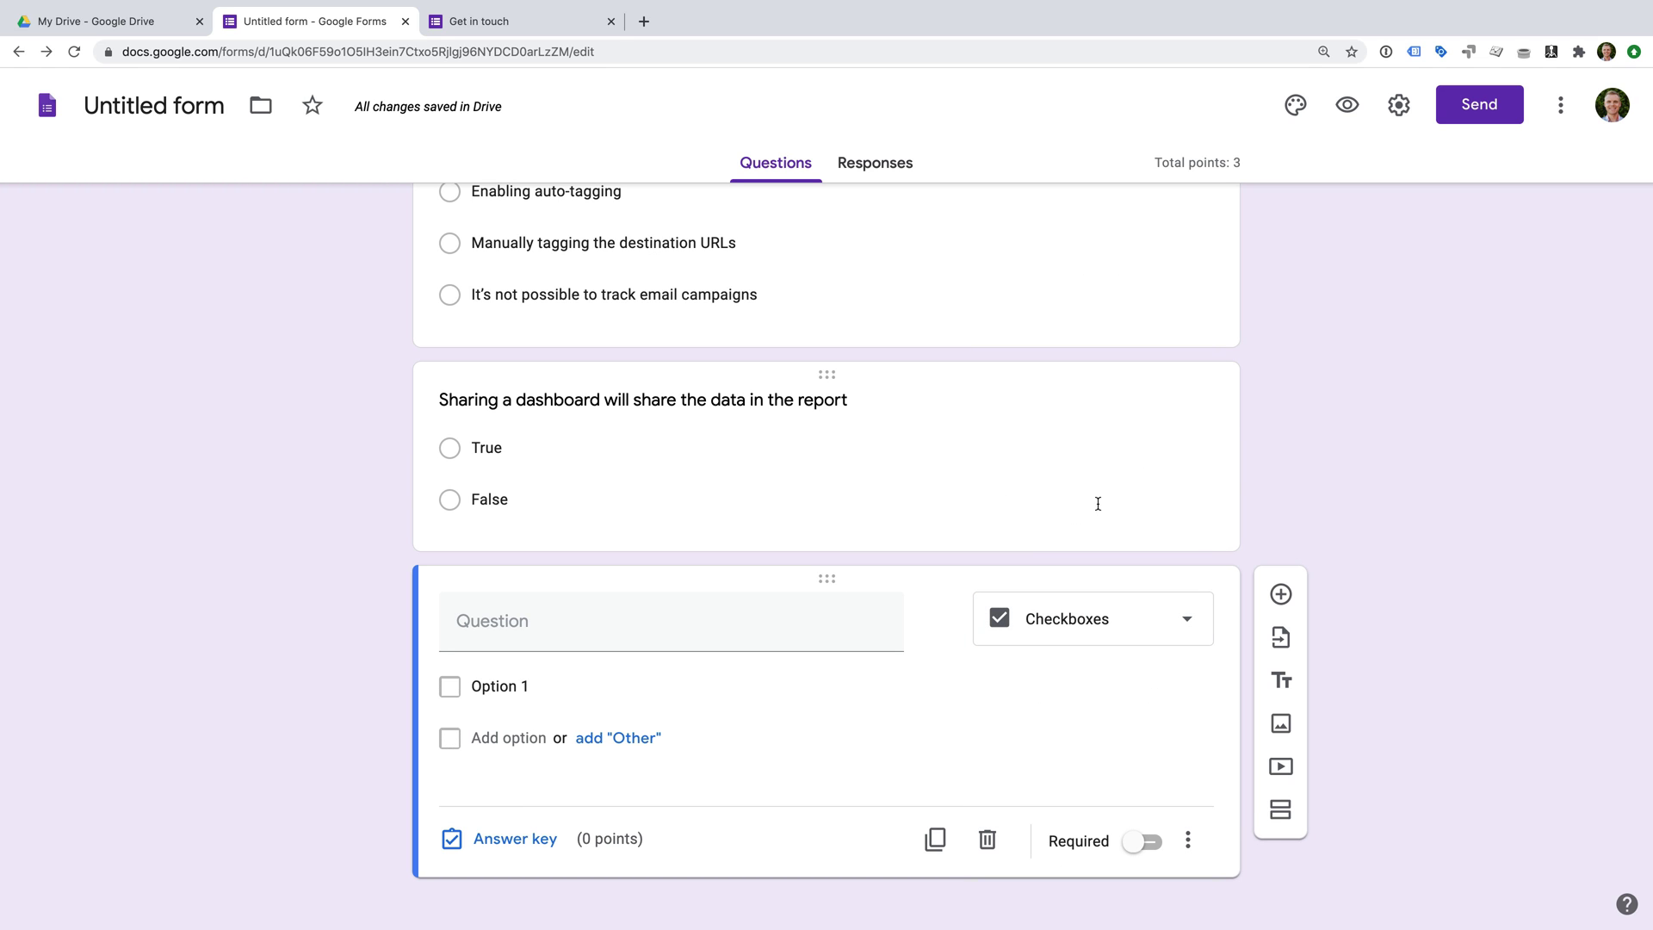
{"action": "left_click", "coordinate": [727, 629]}
{"action": "type", "text": "Where "}
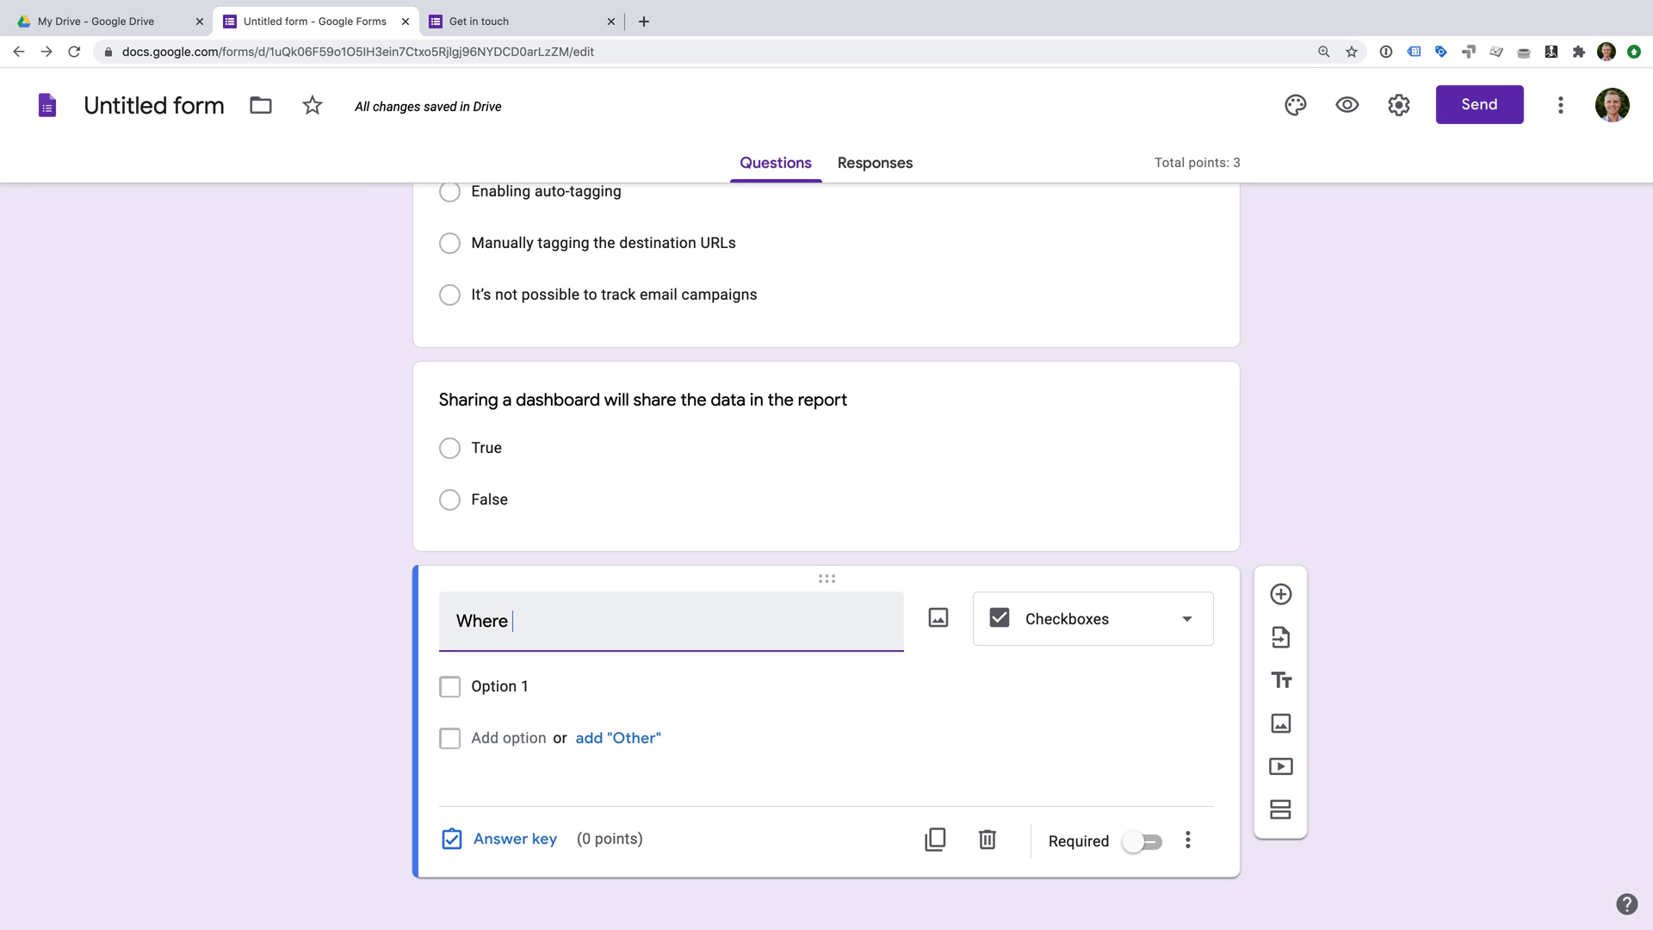
{"action": "type", "text": "can Google Analytics be used?"}
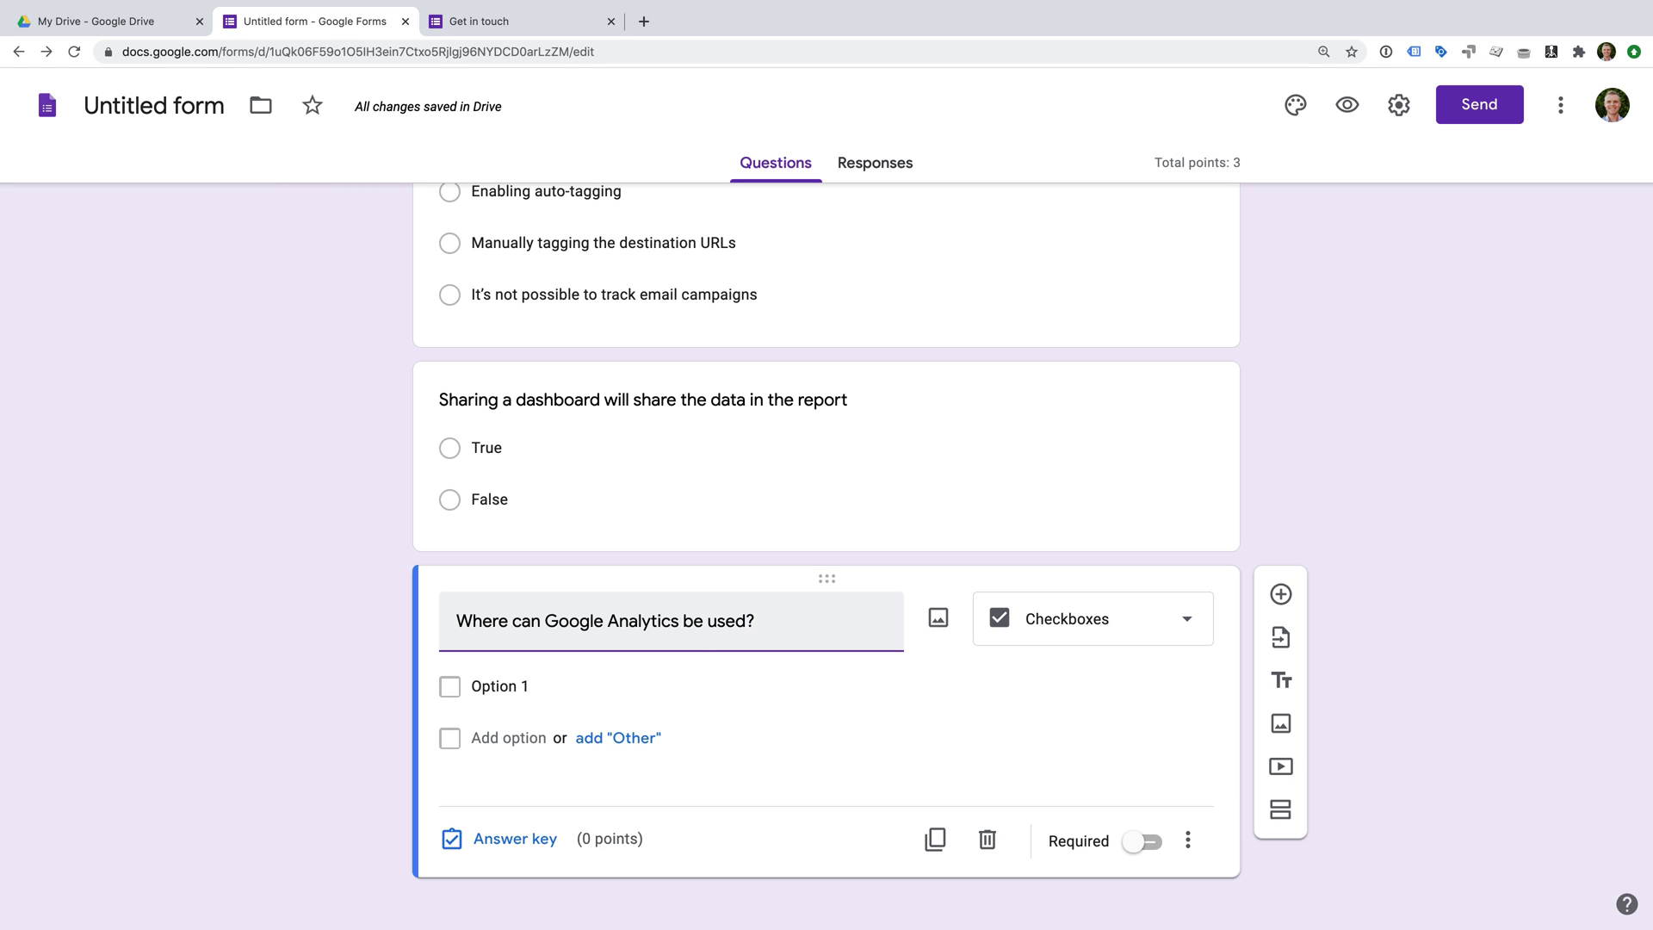
Enter options Websites, Mobile apps, Point-of-sale terminals and Facebook pages.
{"action": "left_click", "coordinate": [499, 686]}
{"action": "type", "text": "Website"}
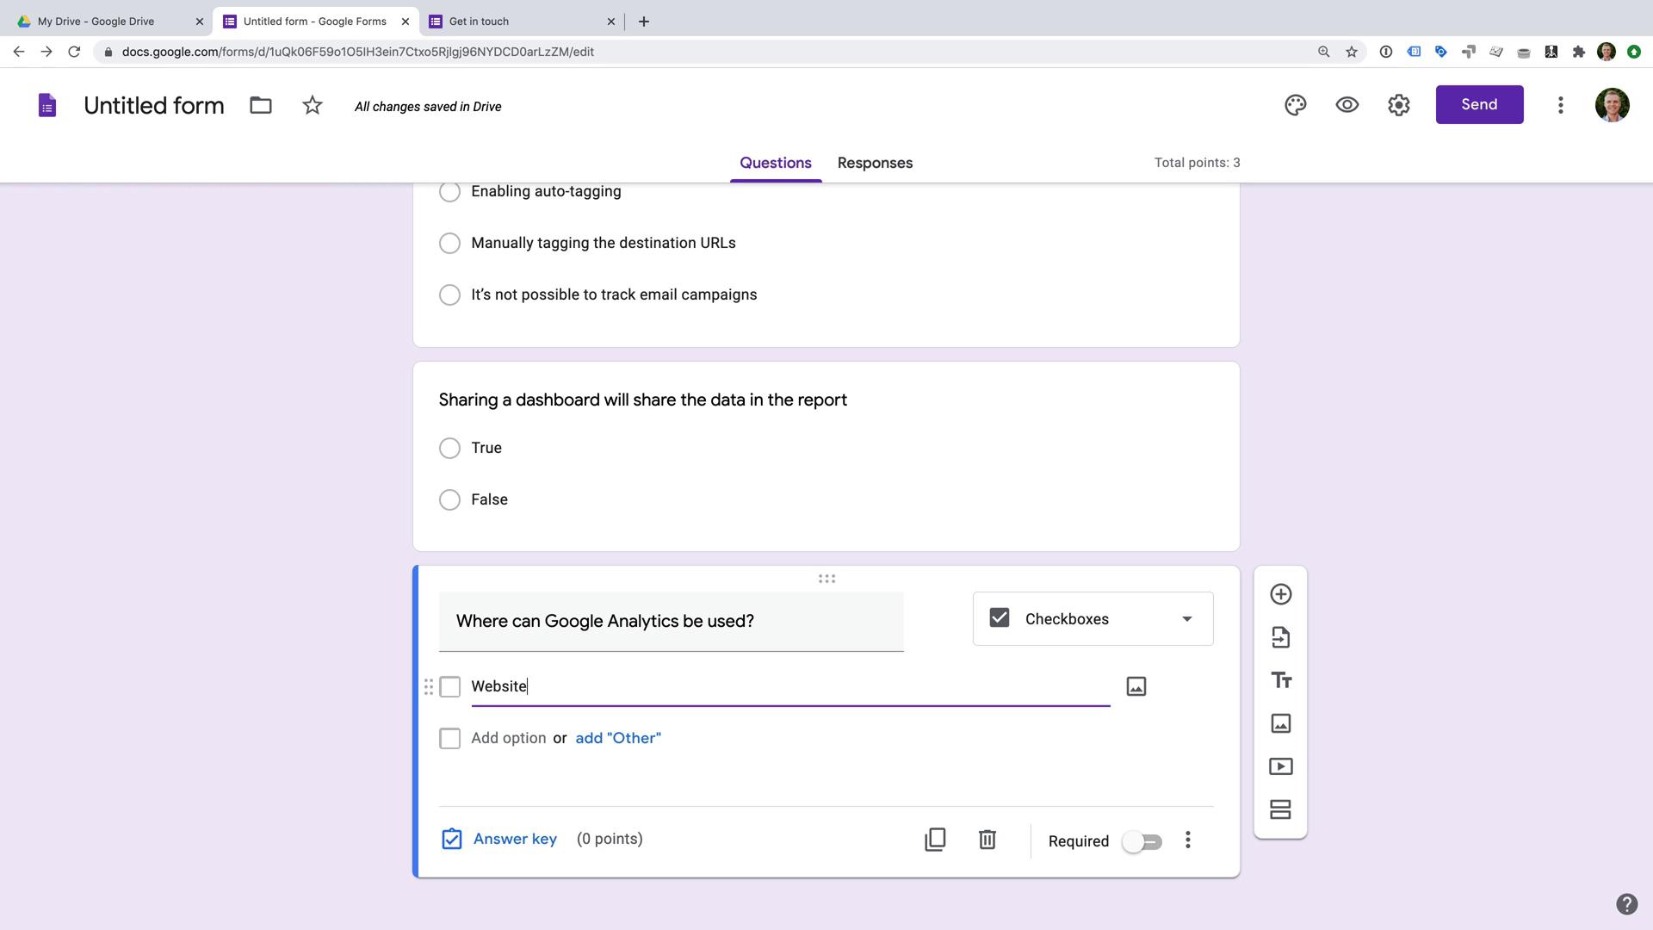
{"action": "type", "text": "s"}
{"action": "left_click", "coordinate": [496, 738]}
{"action": "type", "text": "Mobile a"}
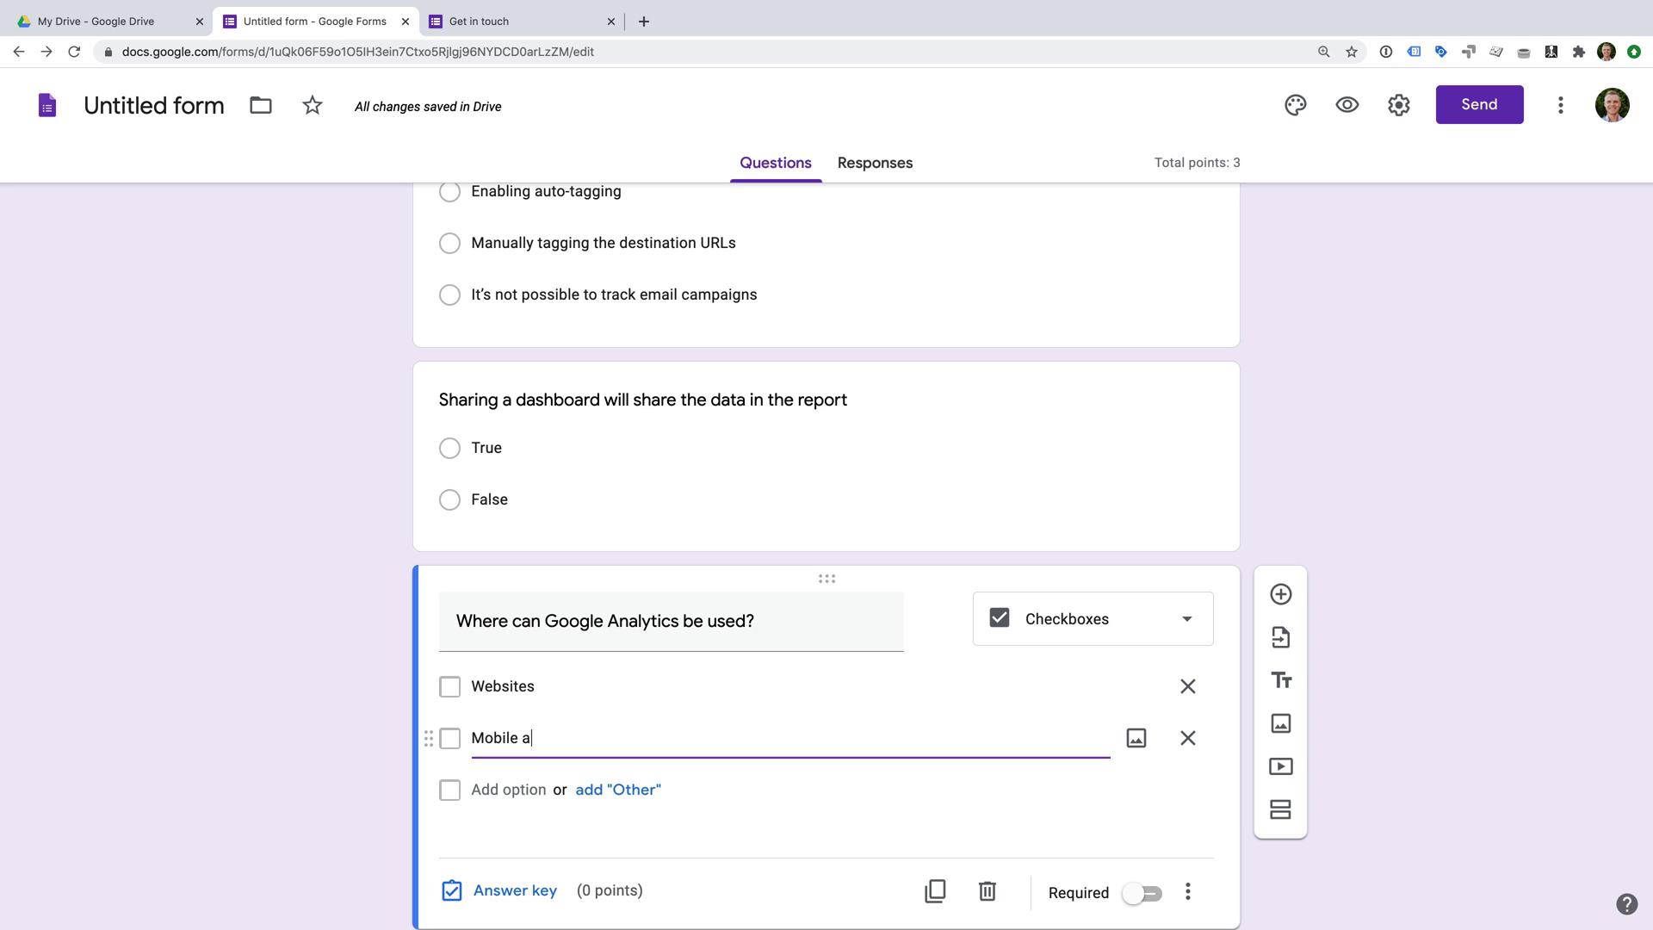
{"action": "type", "text": "pps"}
{"action": "left_click", "coordinate": [517, 789]}
{"action": "type", "text": "Point"}
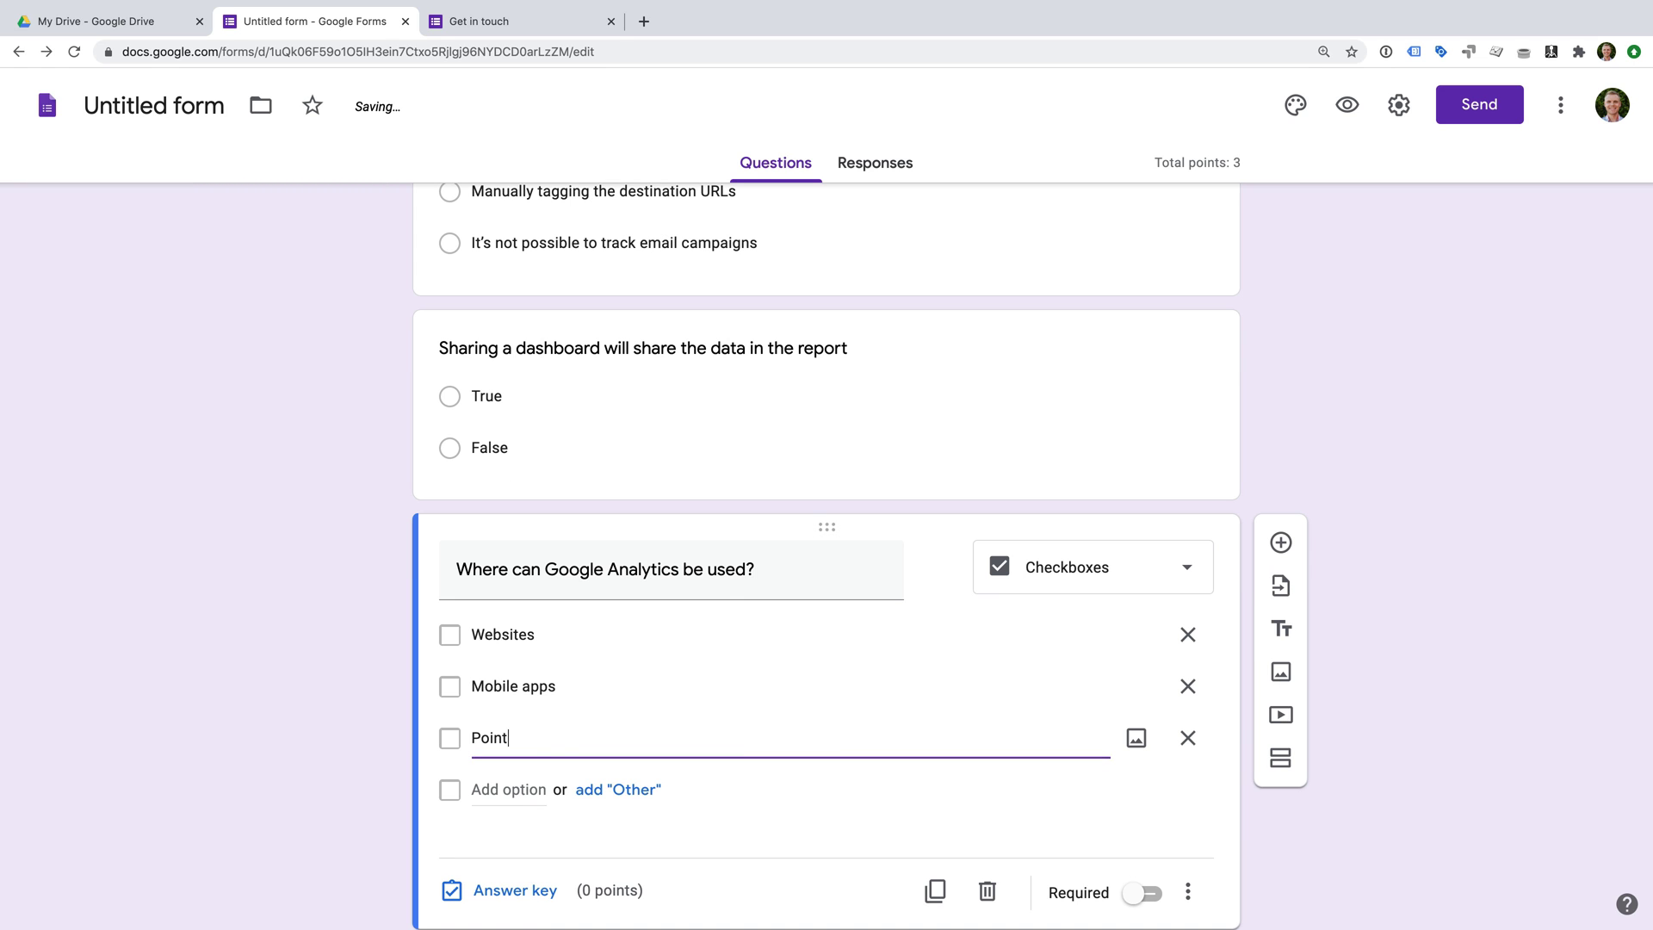
{"action": "type", "text": "-of-sale terminals"}
{"action": "left_click", "coordinate": [514, 790]}
{"action": "type", "text": "Face"}
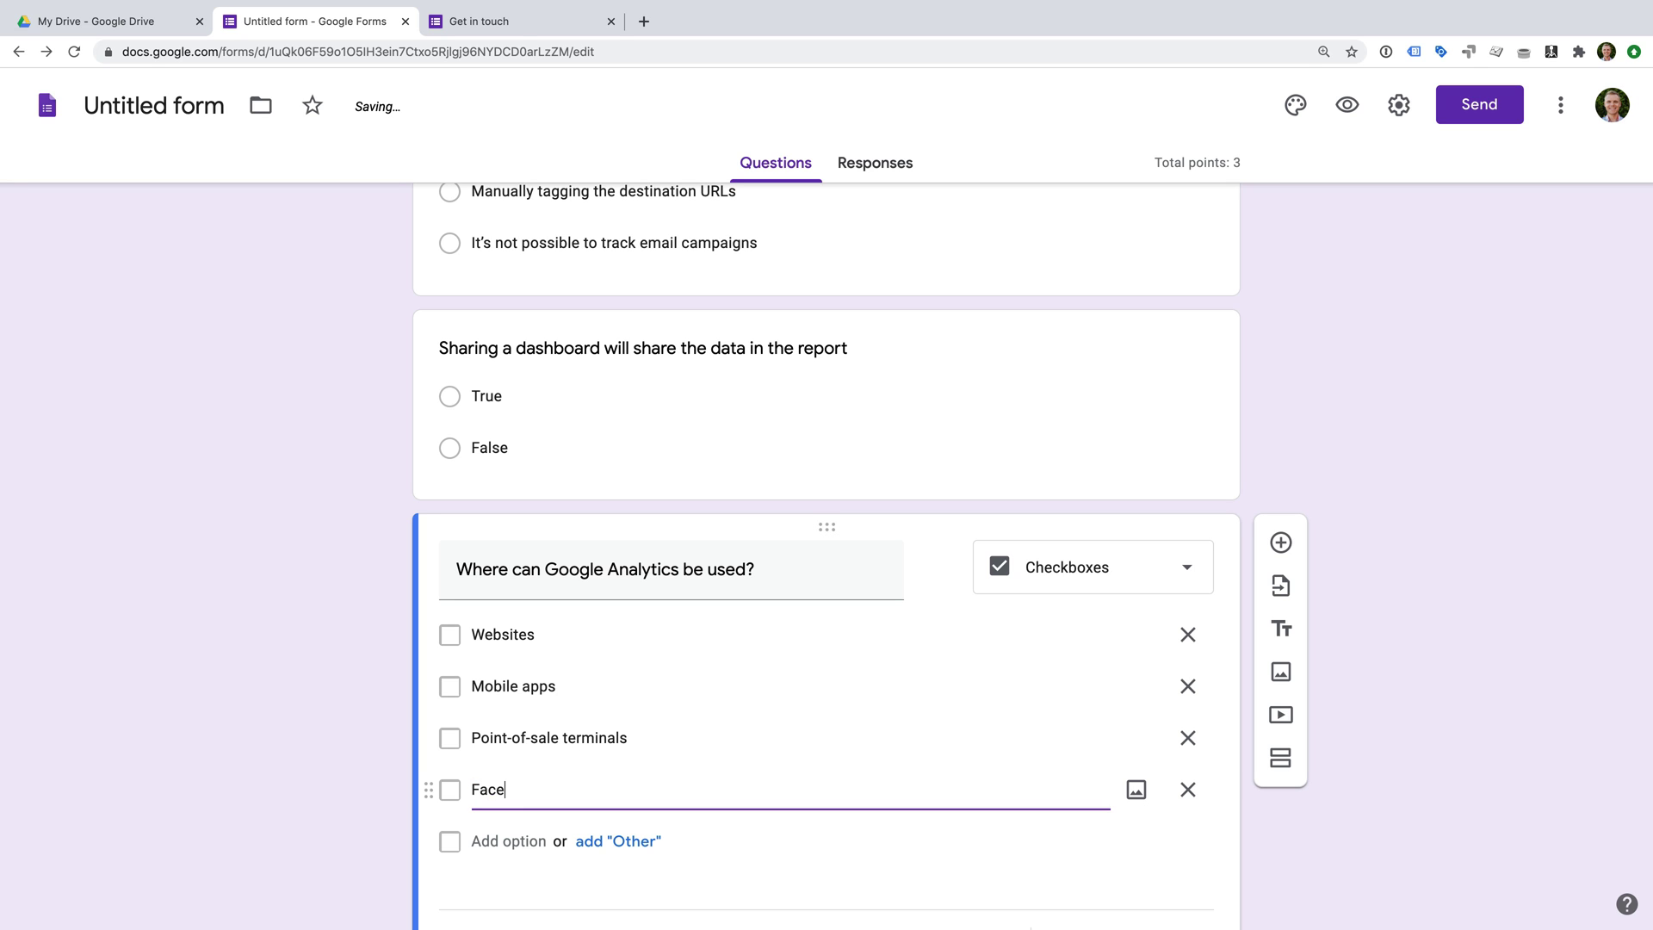
{"action": "type", "text": "book pages"}
{"action": "scroll", "coordinate": [694, 727], "scroll_direction": "down", "scroll_amount": 3}
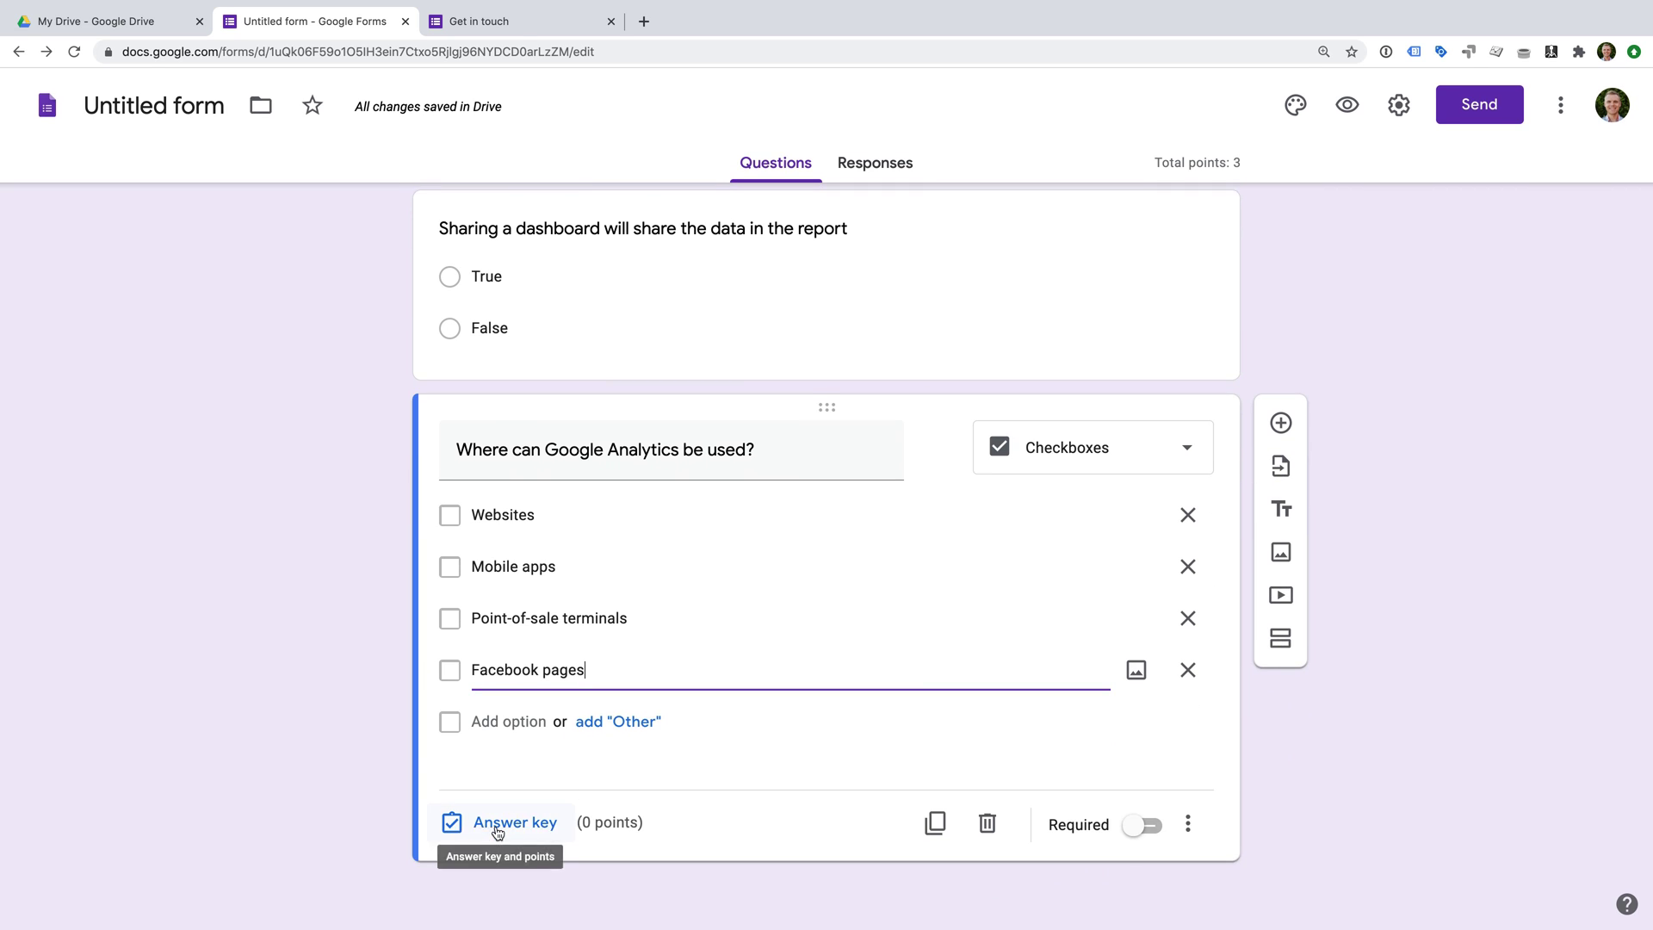
Add the description 'Select all that apply' under the question title.
{"action": "left_click", "coordinate": [1188, 824]}
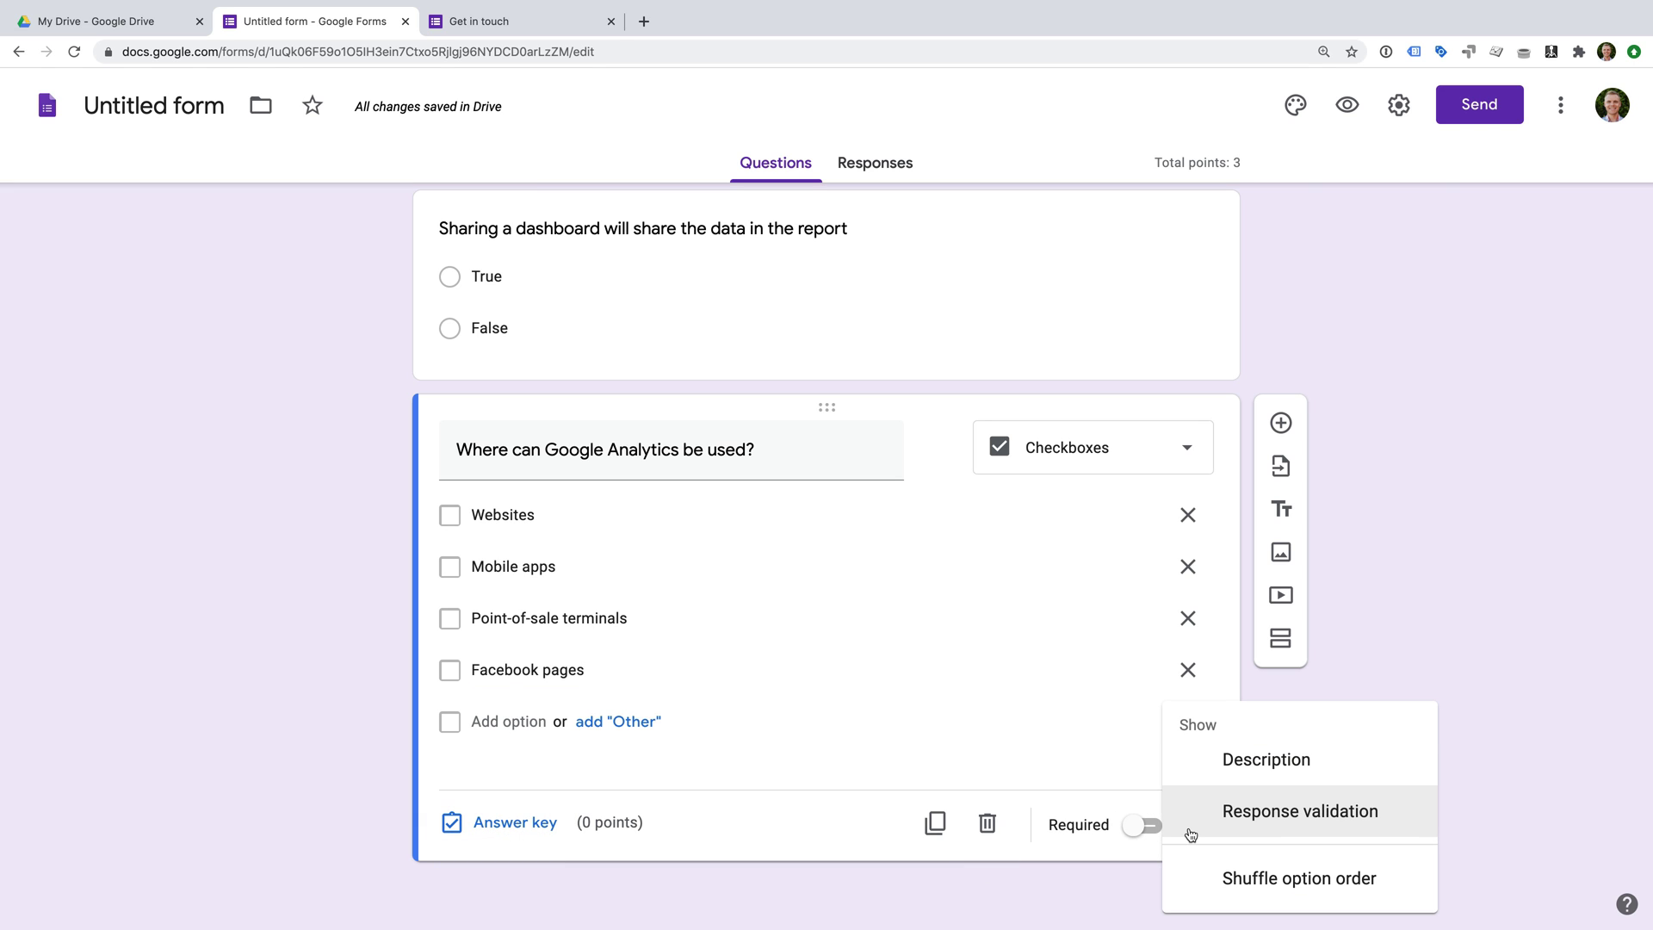
{"action": "left_click", "coordinate": [1274, 762]}
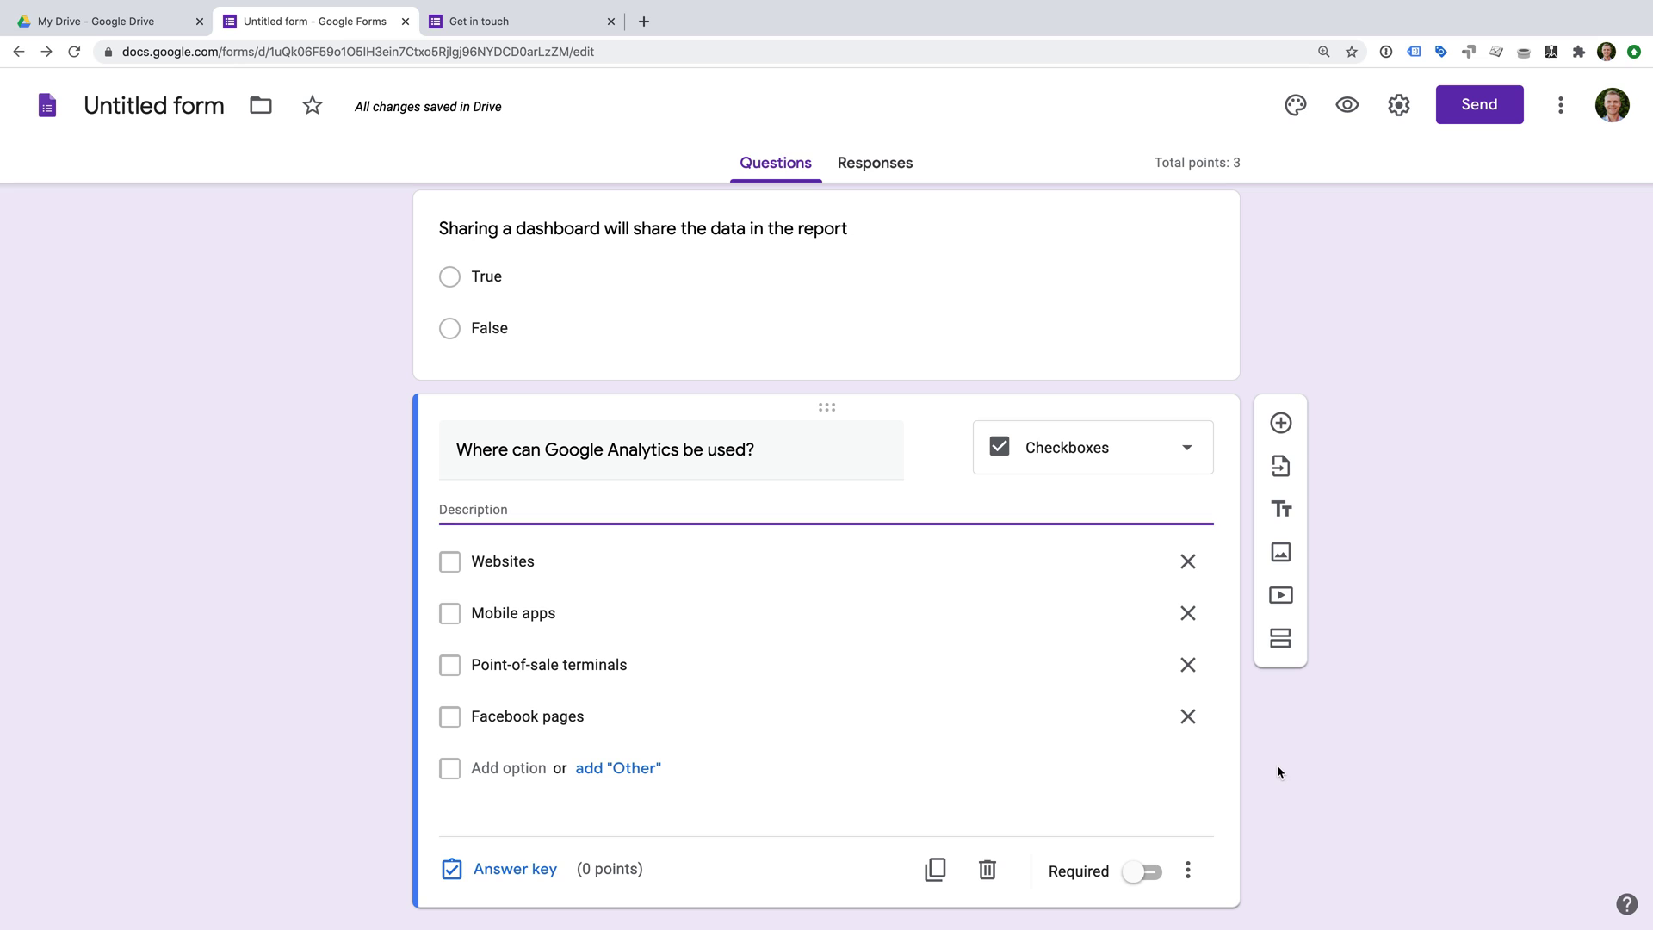
{"action": "type", "text": "Select all that apply"}
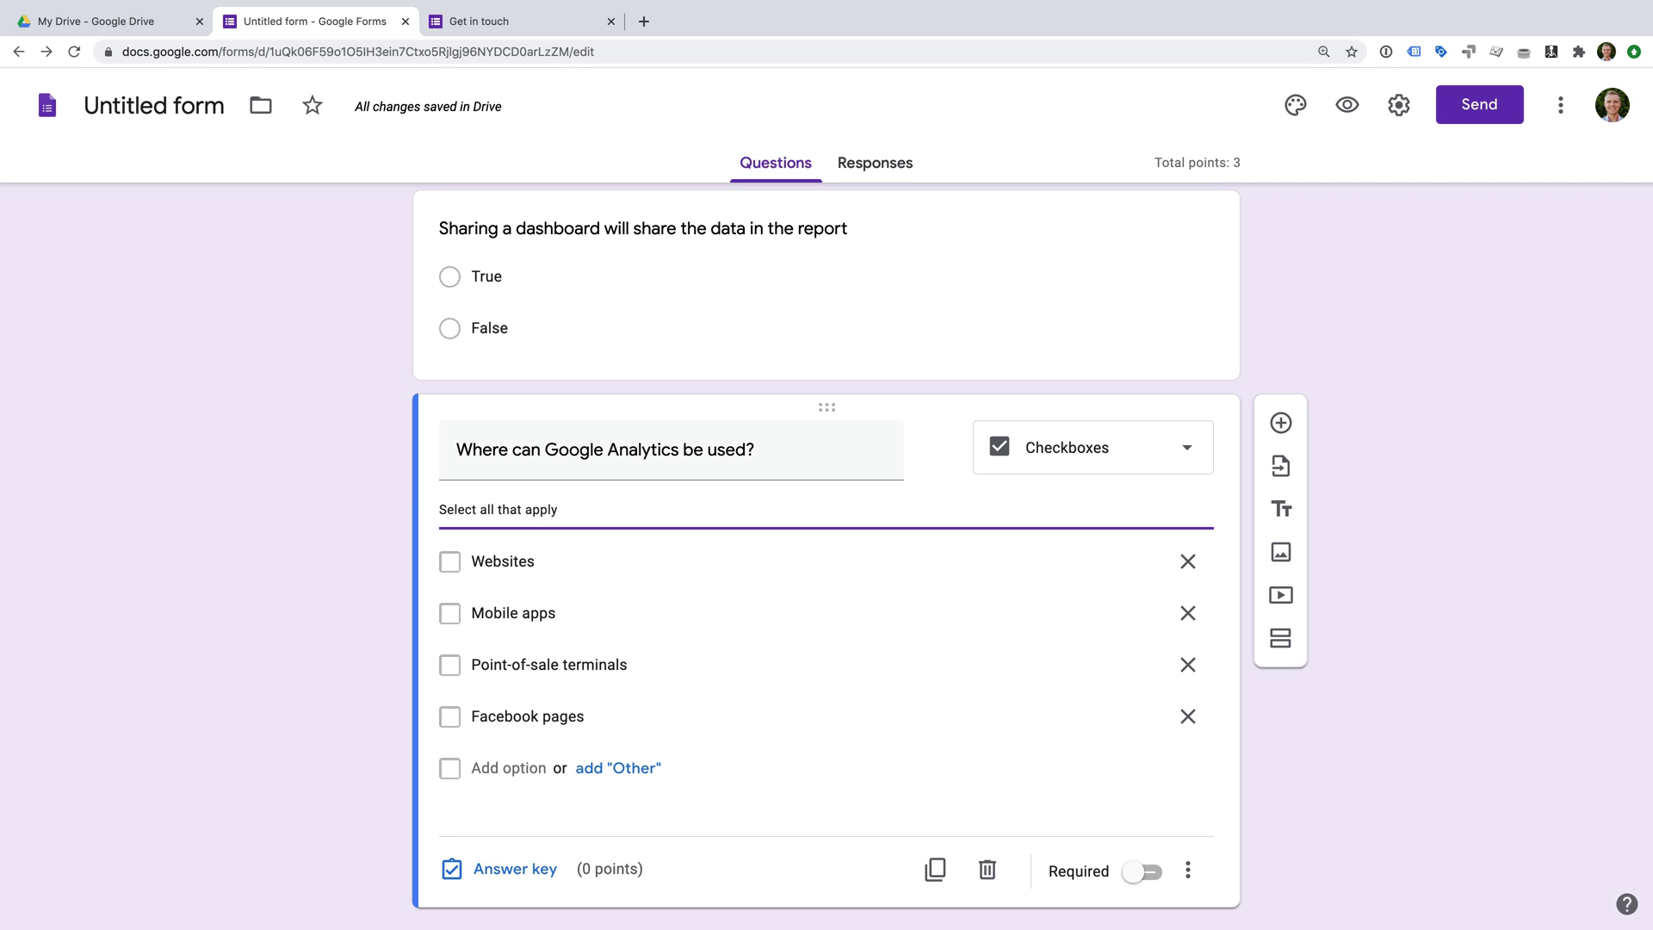
Set 1 point with Websites, Mobile apps and Point-of-sale terminals as correct answers.
{"action": "left_click", "coordinate": [508, 868]}
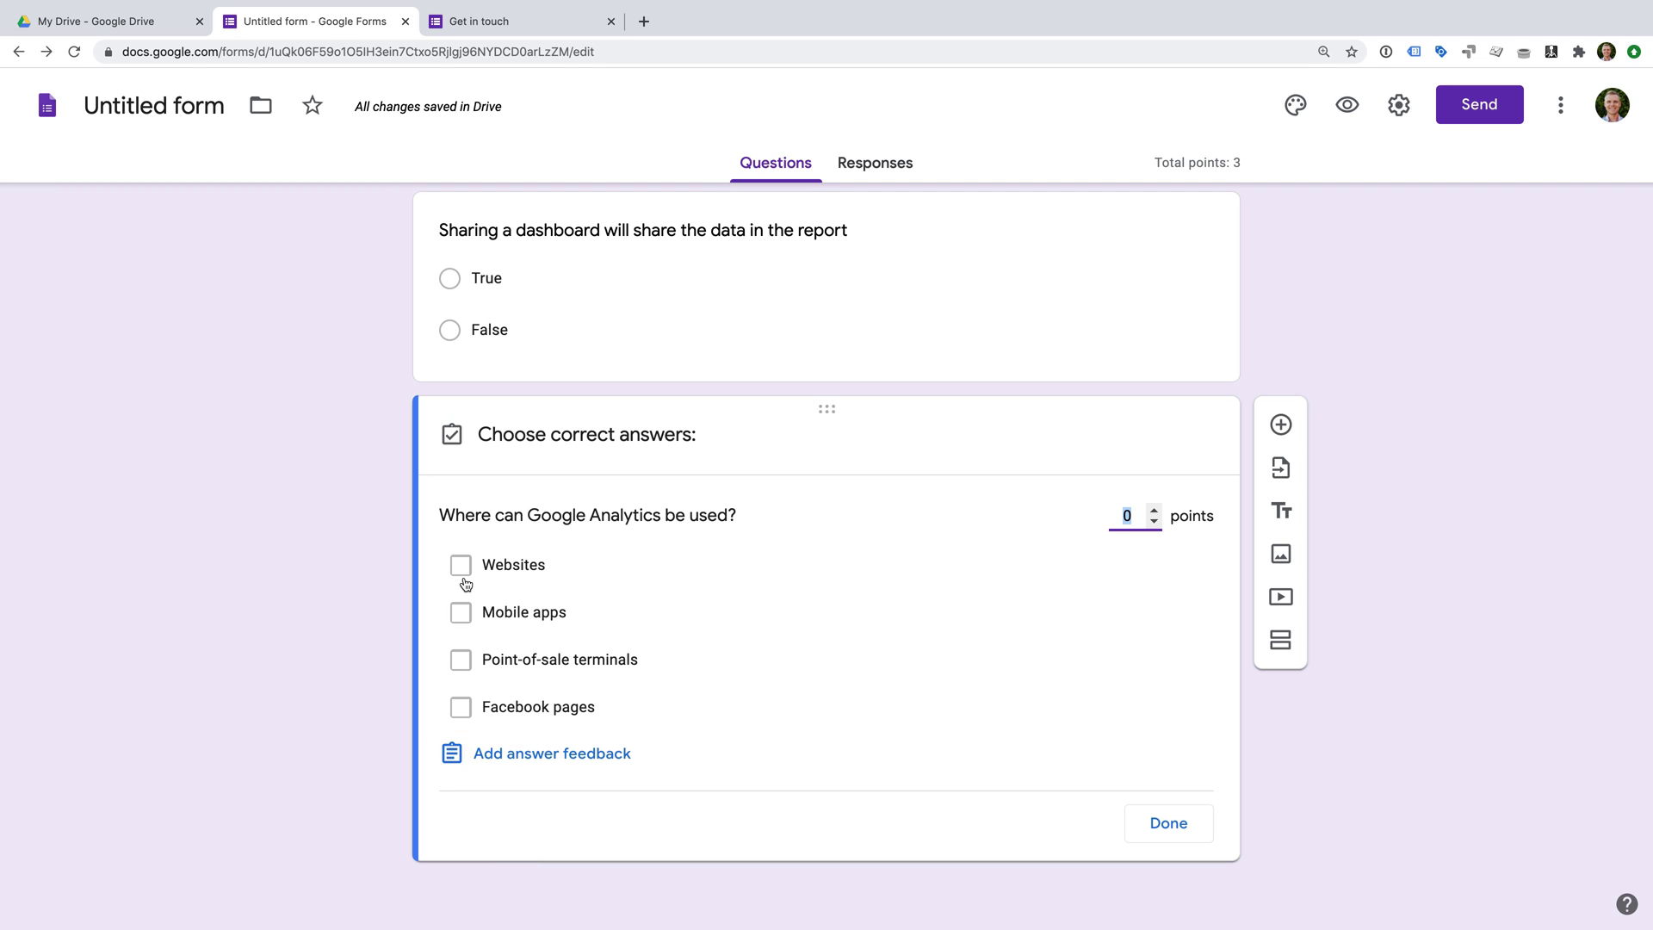
{"action": "type", "text": "1"}
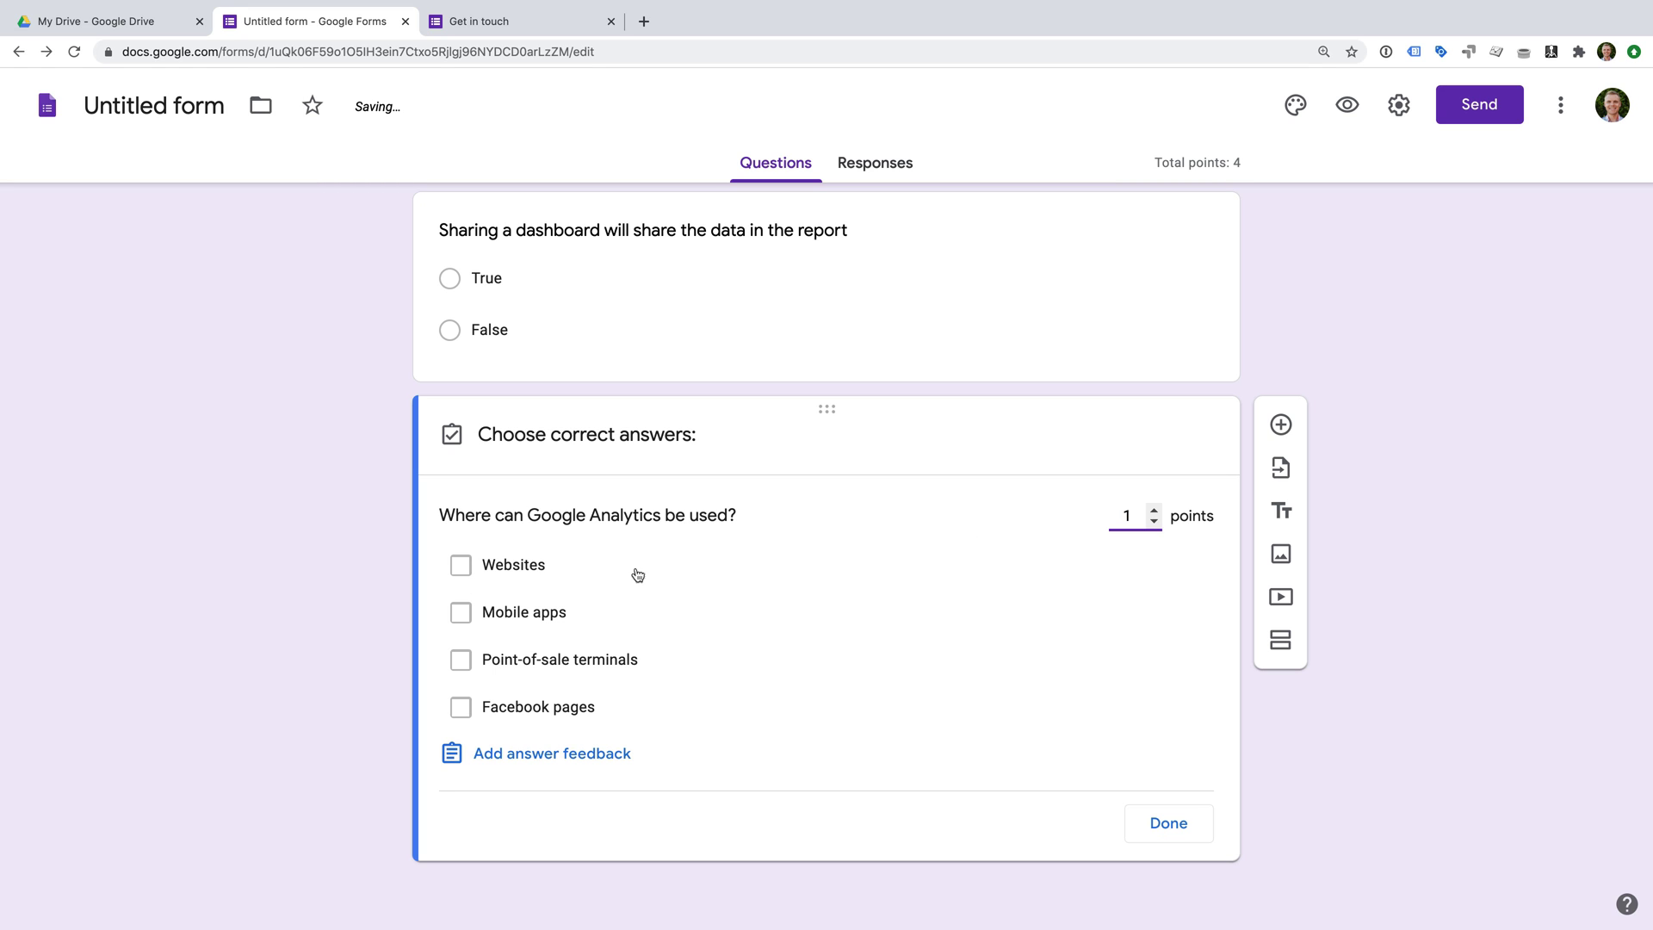
{"action": "left_click", "coordinate": [461, 566]}
{"action": "left_click", "coordinate": [462, 614]}
{"action": "left_click", "coordinate": [462, 661]}
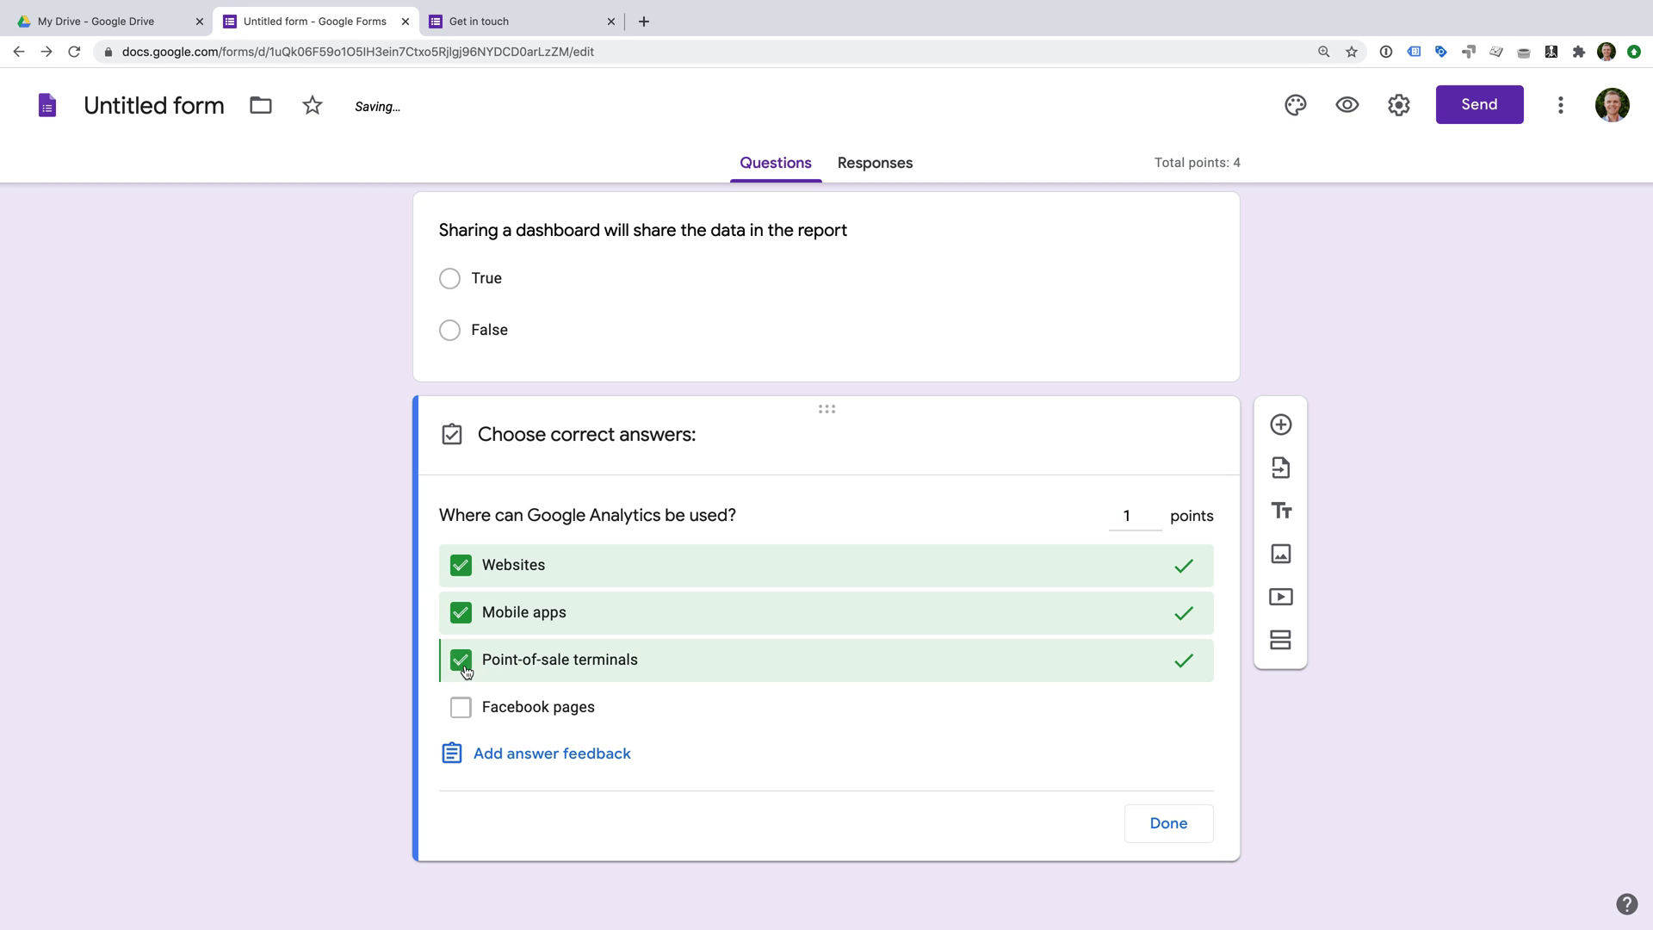
{"action": "left_click", "coordinate": [1184, 829]}
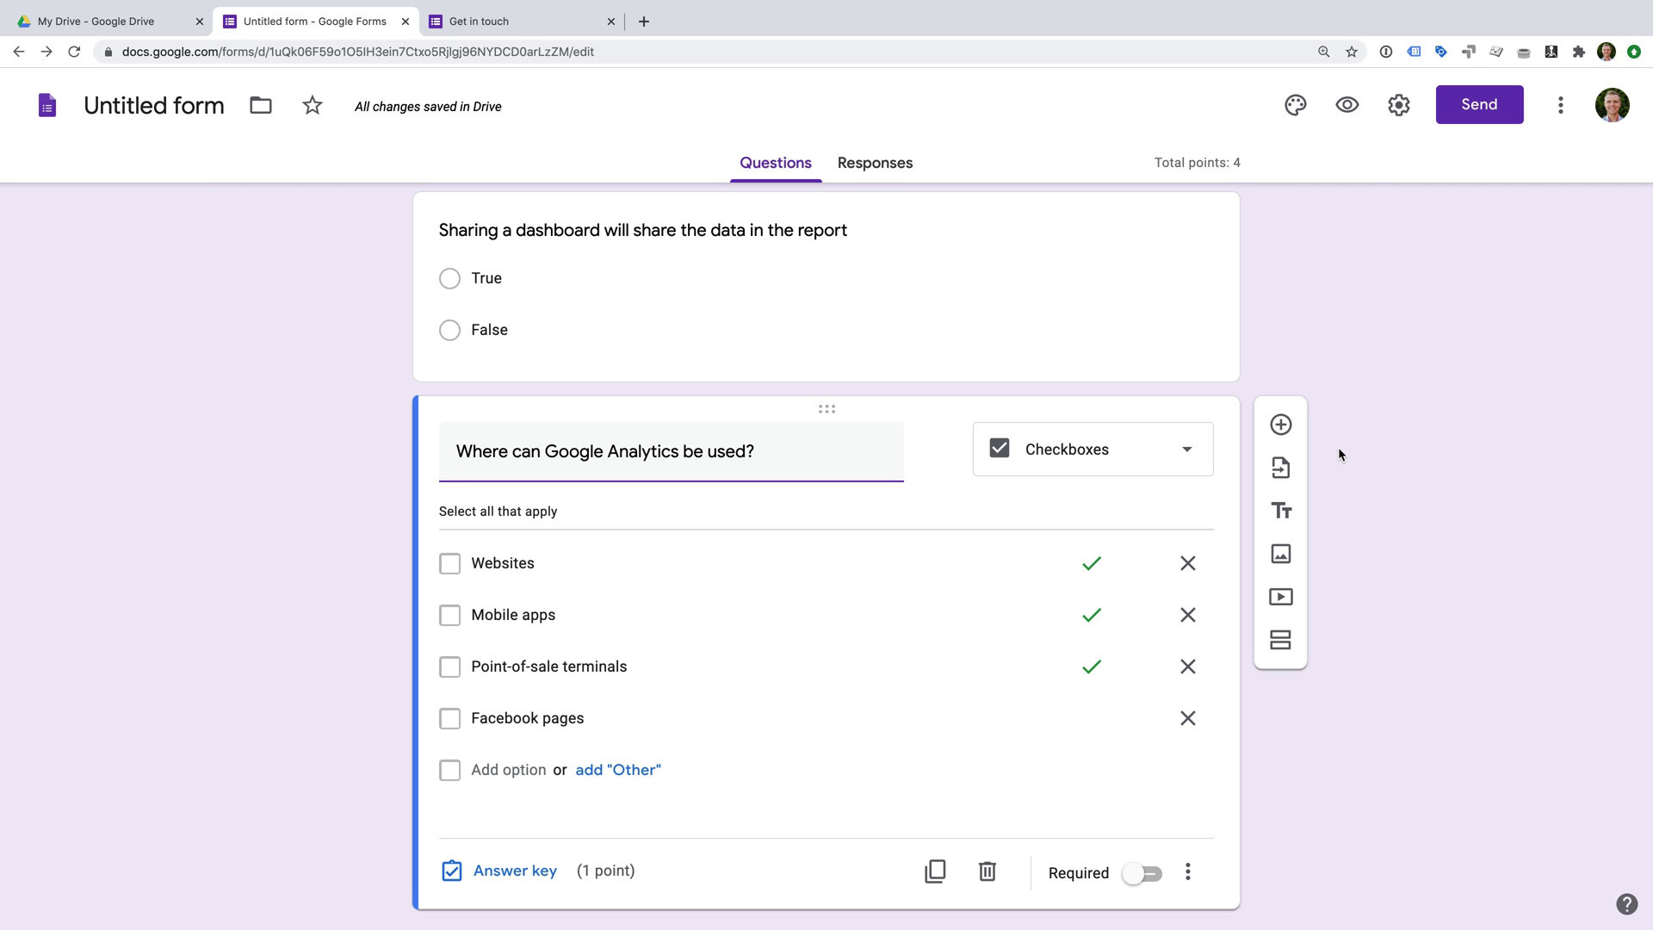
Preview the quiz and answer Medium, manually tagging destination URLs, and False.
{"action": "left_click", "coordinate": [1349, 107]}
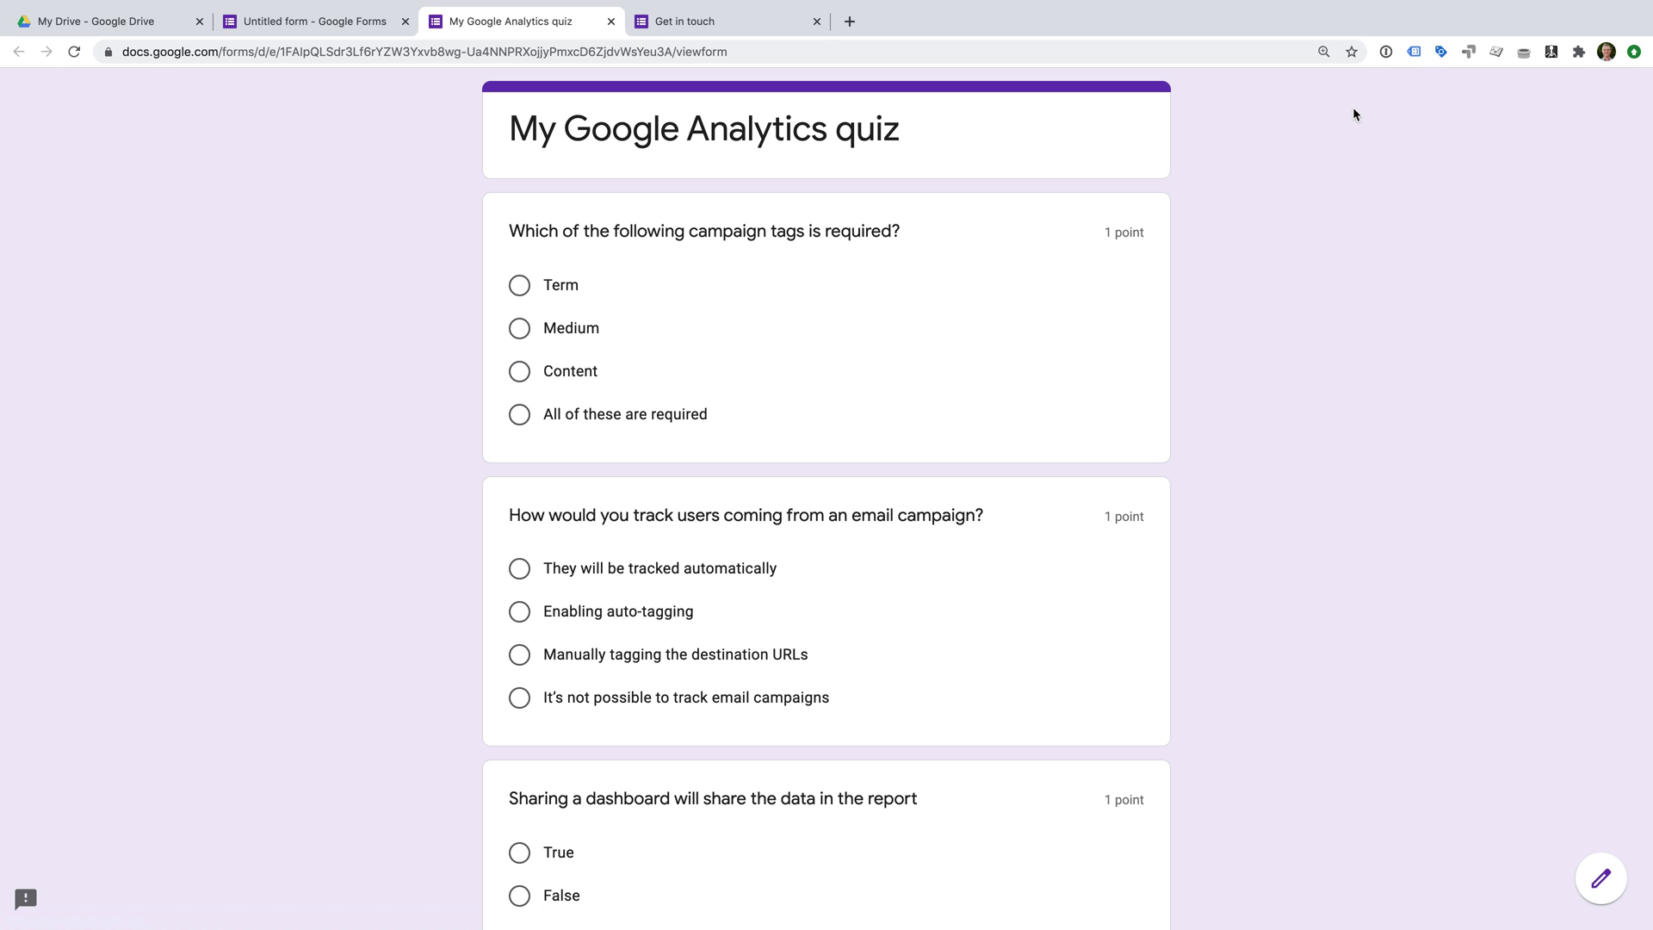
{"action": "left_click", "coordinate": [586, 332]}
{"action": "scroll", "coordinate": [922, 410], "scroll_direction": "down", "scroll_amount": 2}
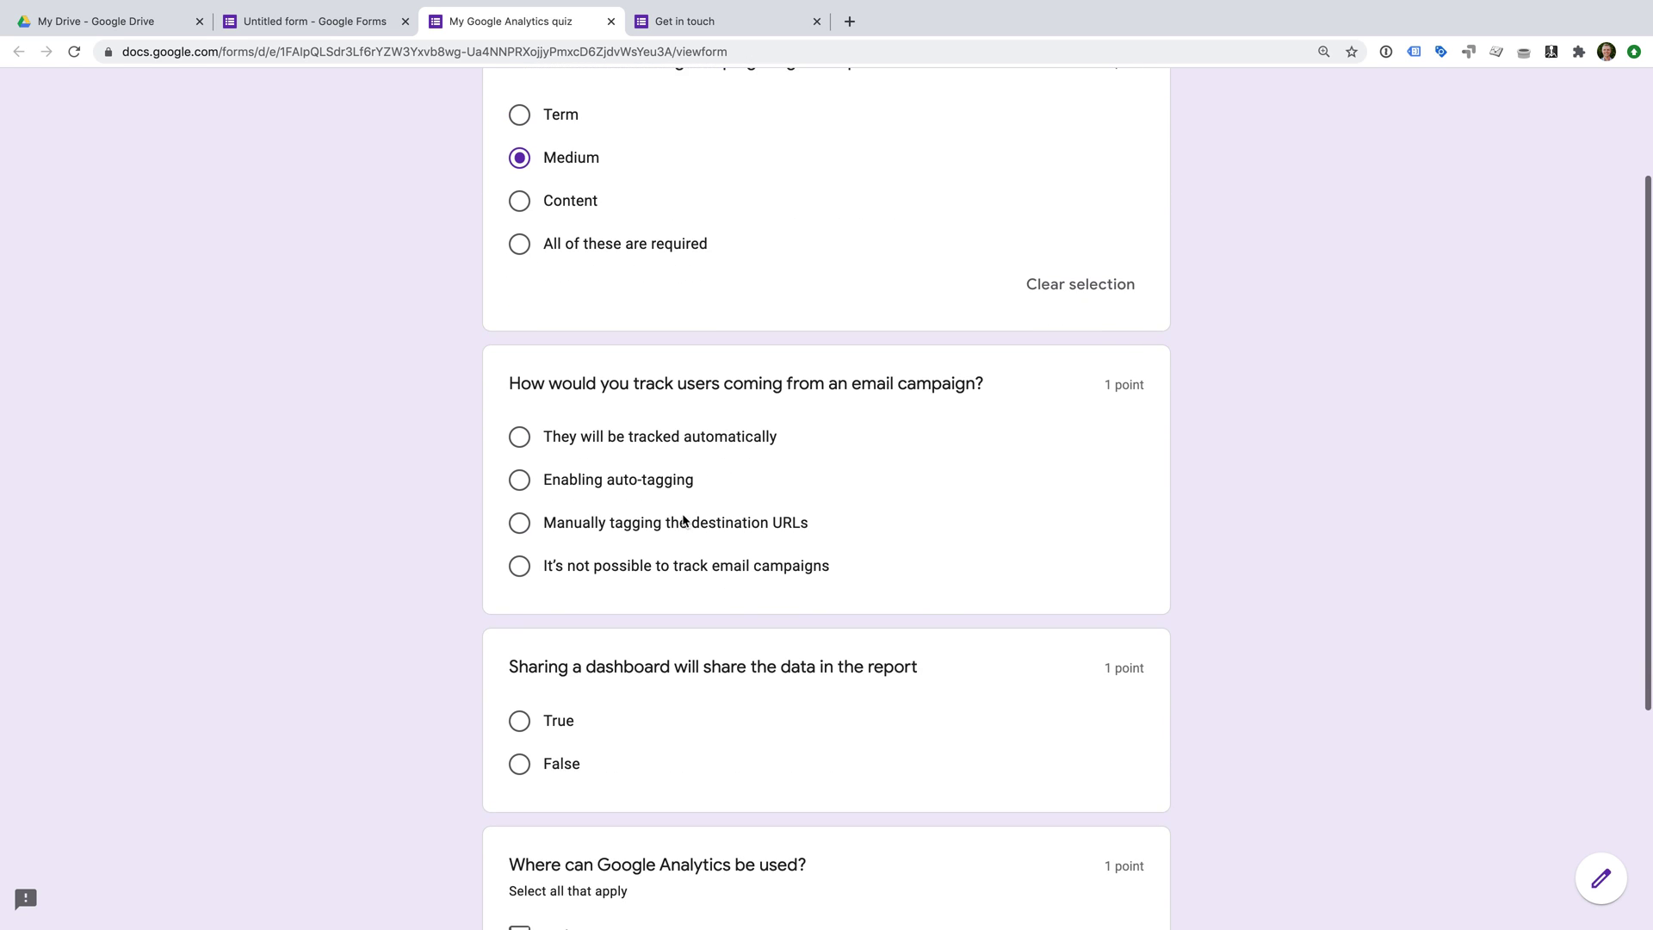
{"action": "left_click", "coordinate": [685, 522]}
{"action": "scroll", "coordinate": [775, 534], "scroll_direction": "down", "scroll_amount": 2}
{"action": "left_click", "coordinate": [775, 613]}
{"action": "scroll", "coordinate": [732, 586], "scroll_direction": "down", "scroll_amount": 2}
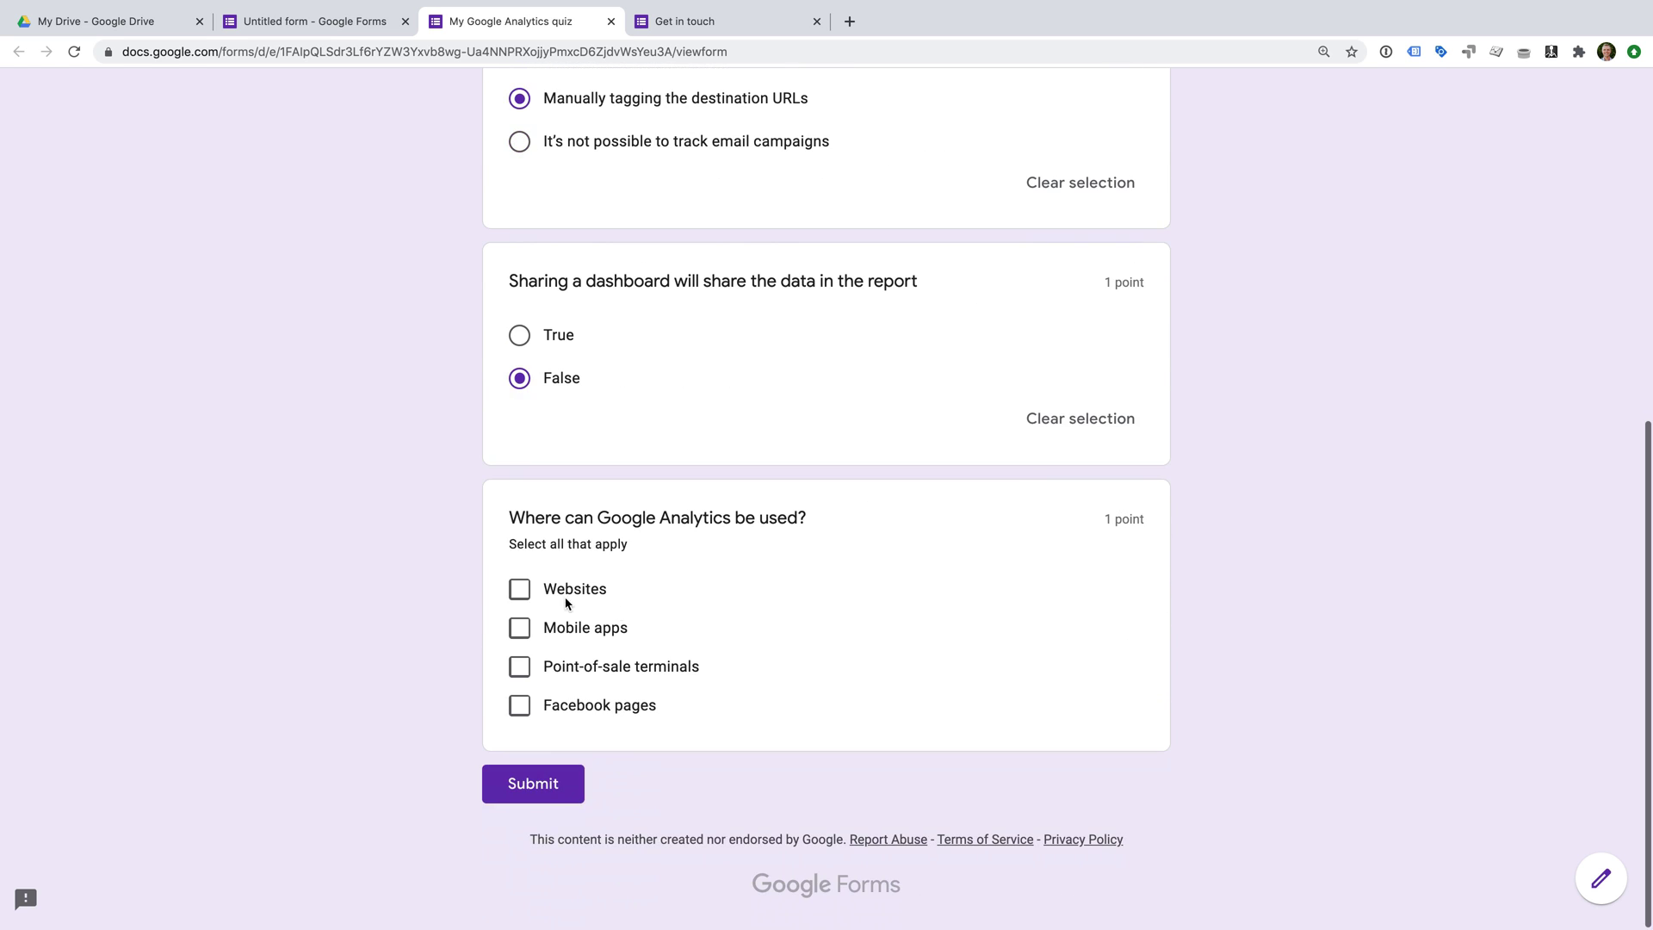
Tick Websites, Mobile apps and Point-of-sale terminals, submit, and view the 4/4 score.
{"action": "left_click", "coordinate": [520, 589]}
{"action": "left_click", "coordinate": [519, 629]}
{"action": "left_click", "coordinate": [519, 668]}
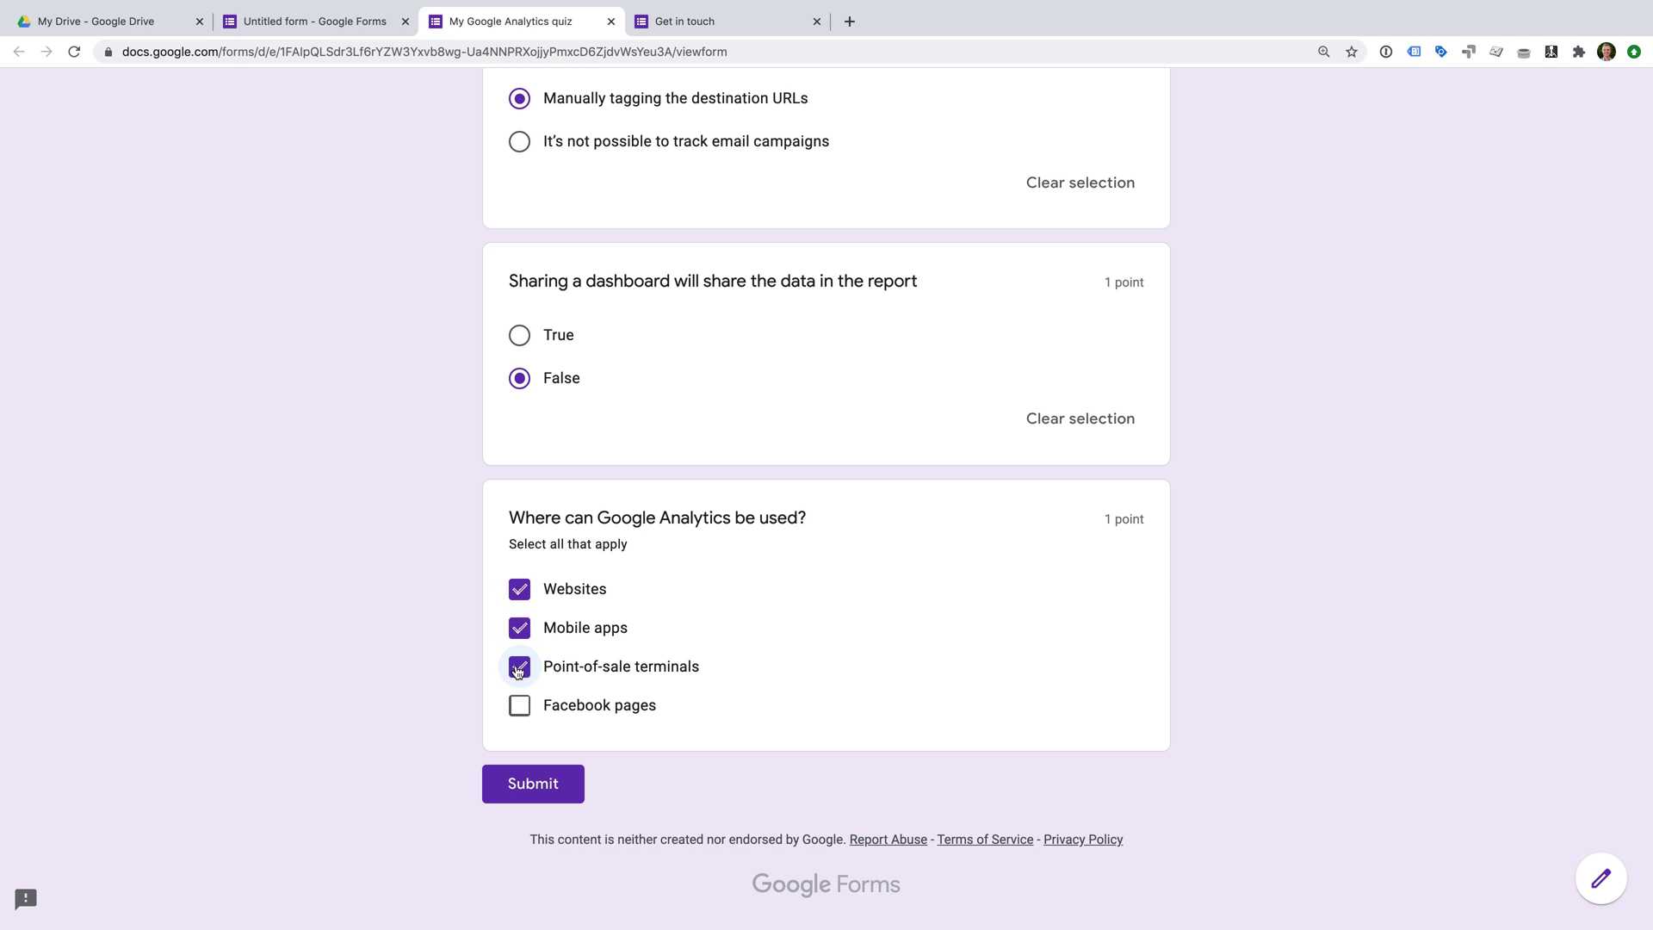
{"action": "left_click", "coordinate": [551, 779]}
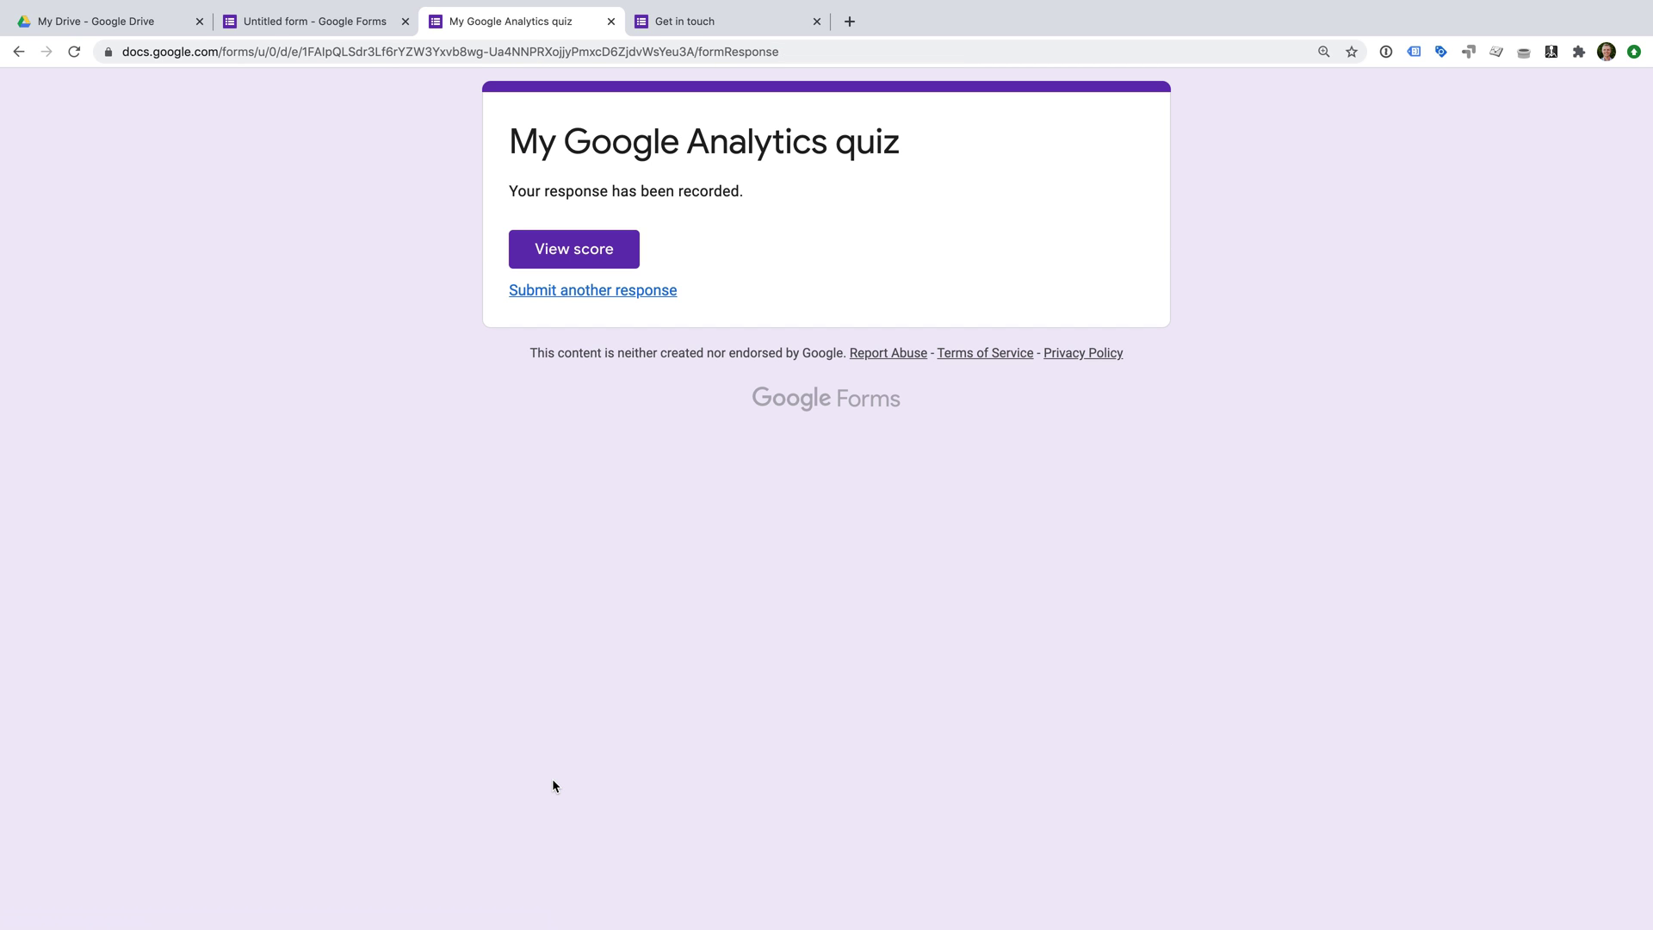
{"action": "left_click", "coordinate": [632, 257]}
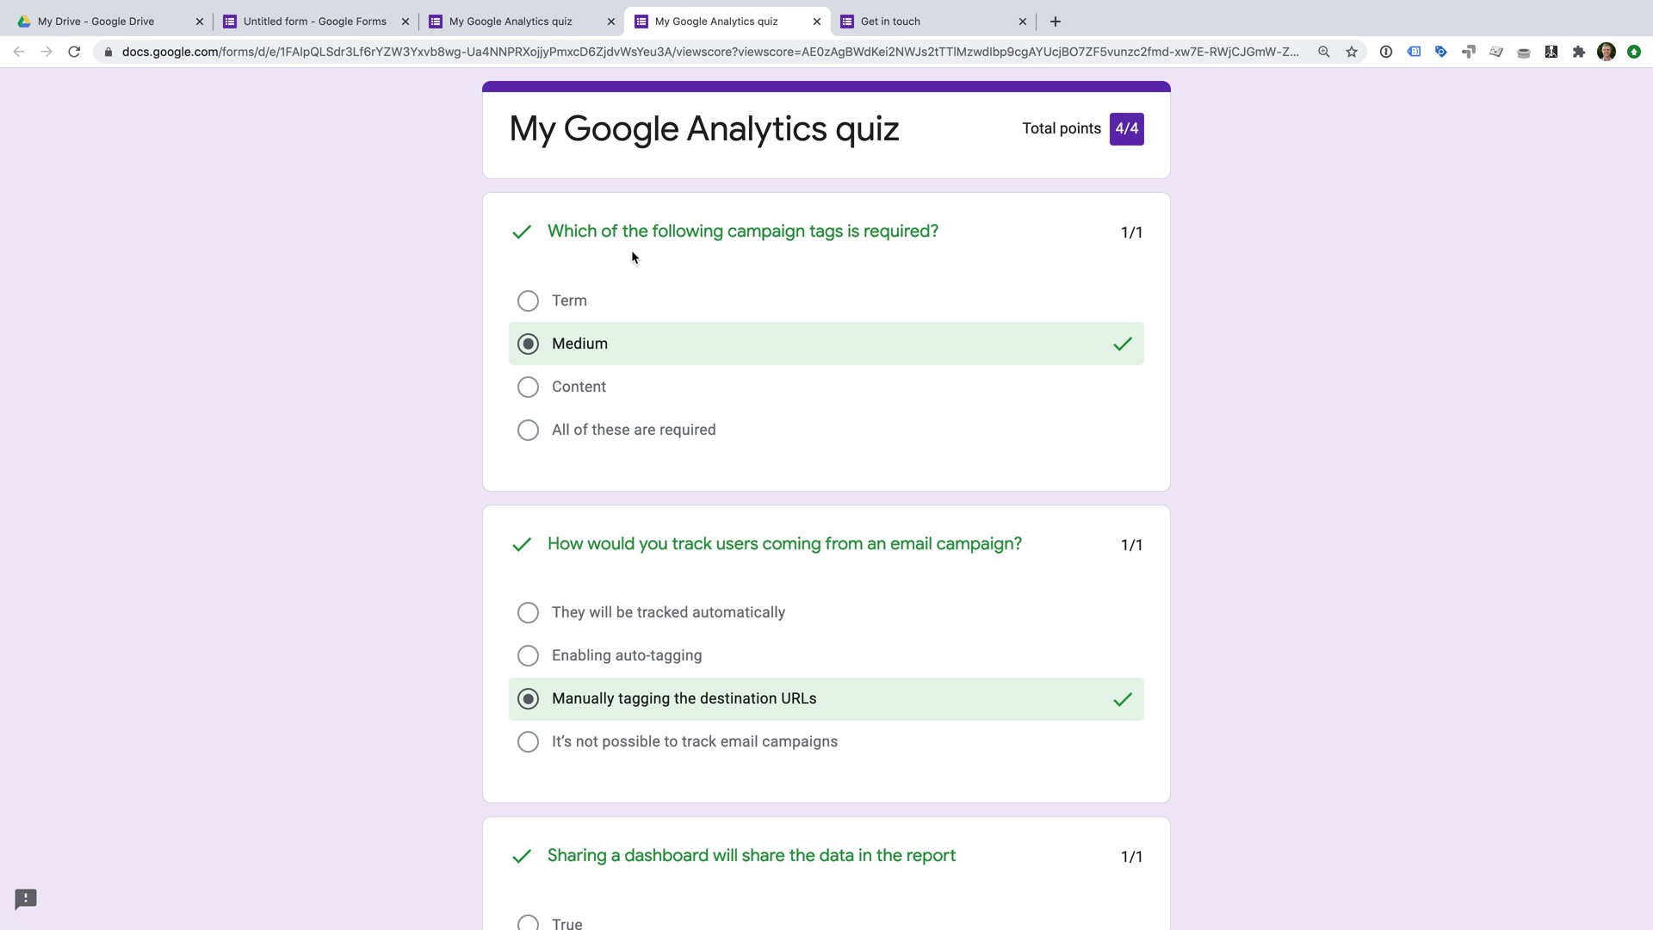
{"action": "scroll", "coordinate": [1010, 382], "scroll_direction": "down", "scroll_amount": 6}
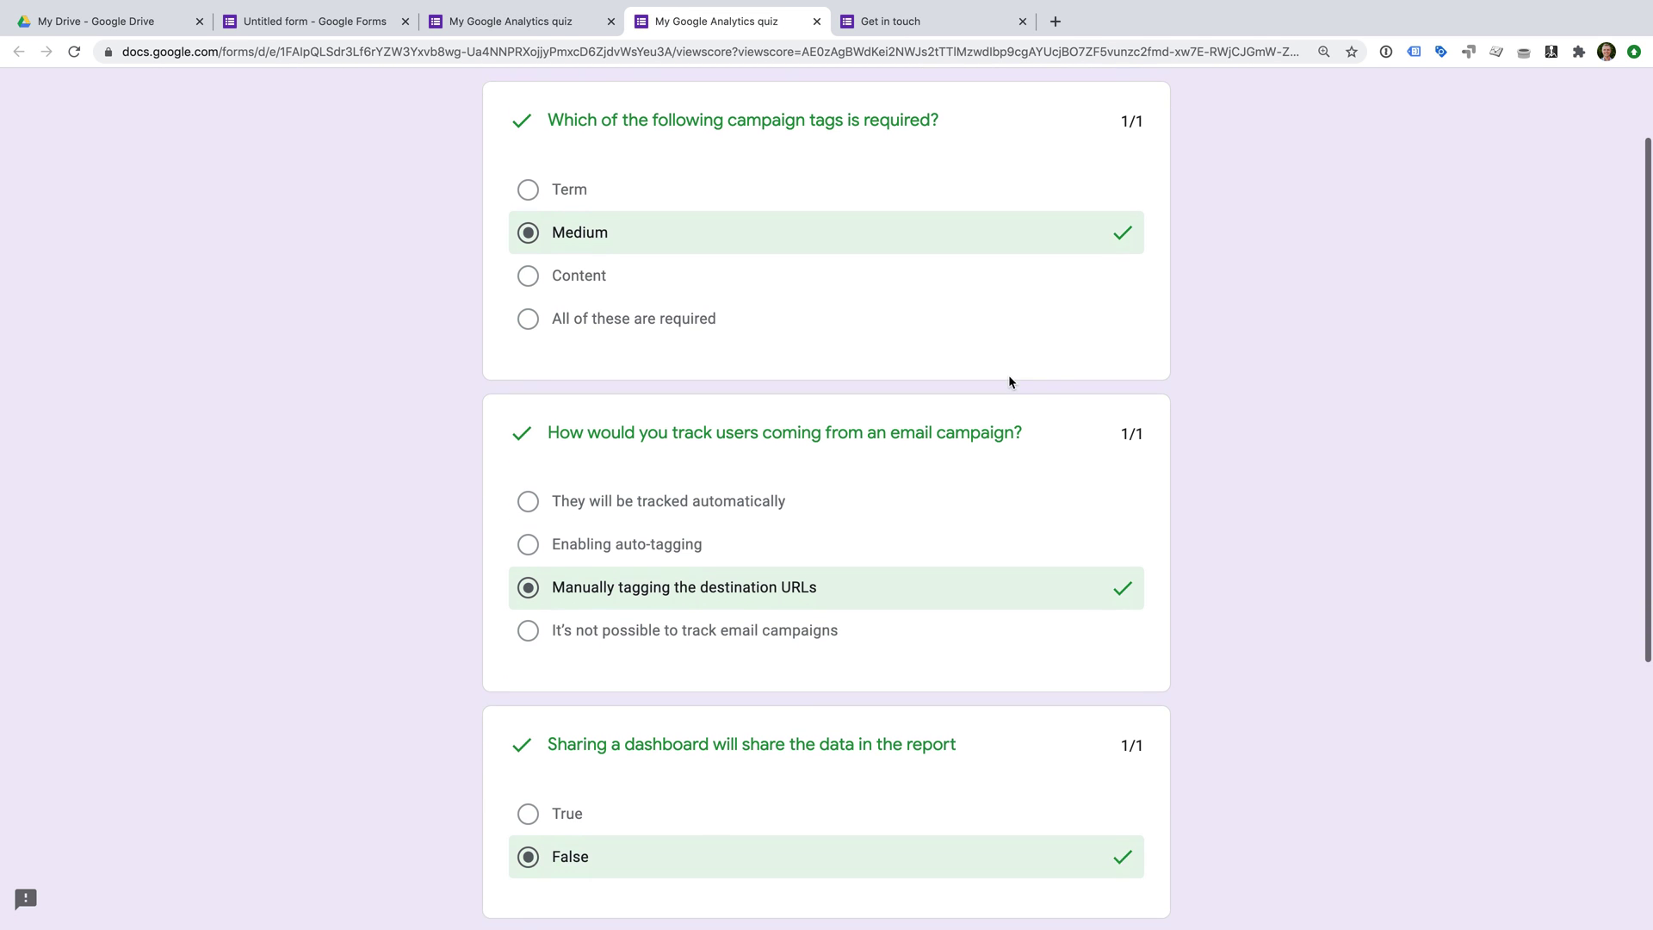